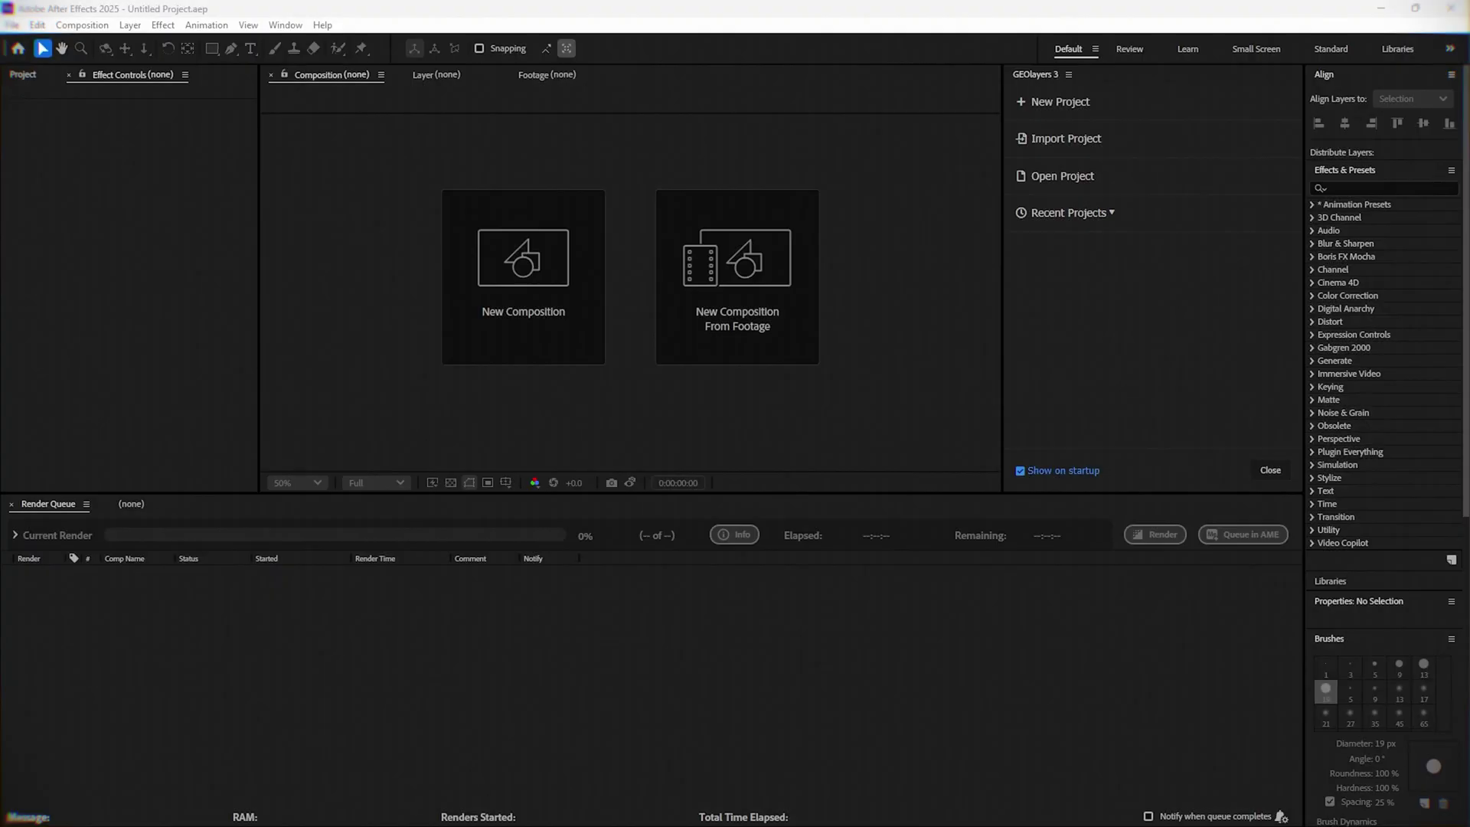
# - Start a new GEOlayers map project with a 10-second duration
pyautogui.click(1074, 111)
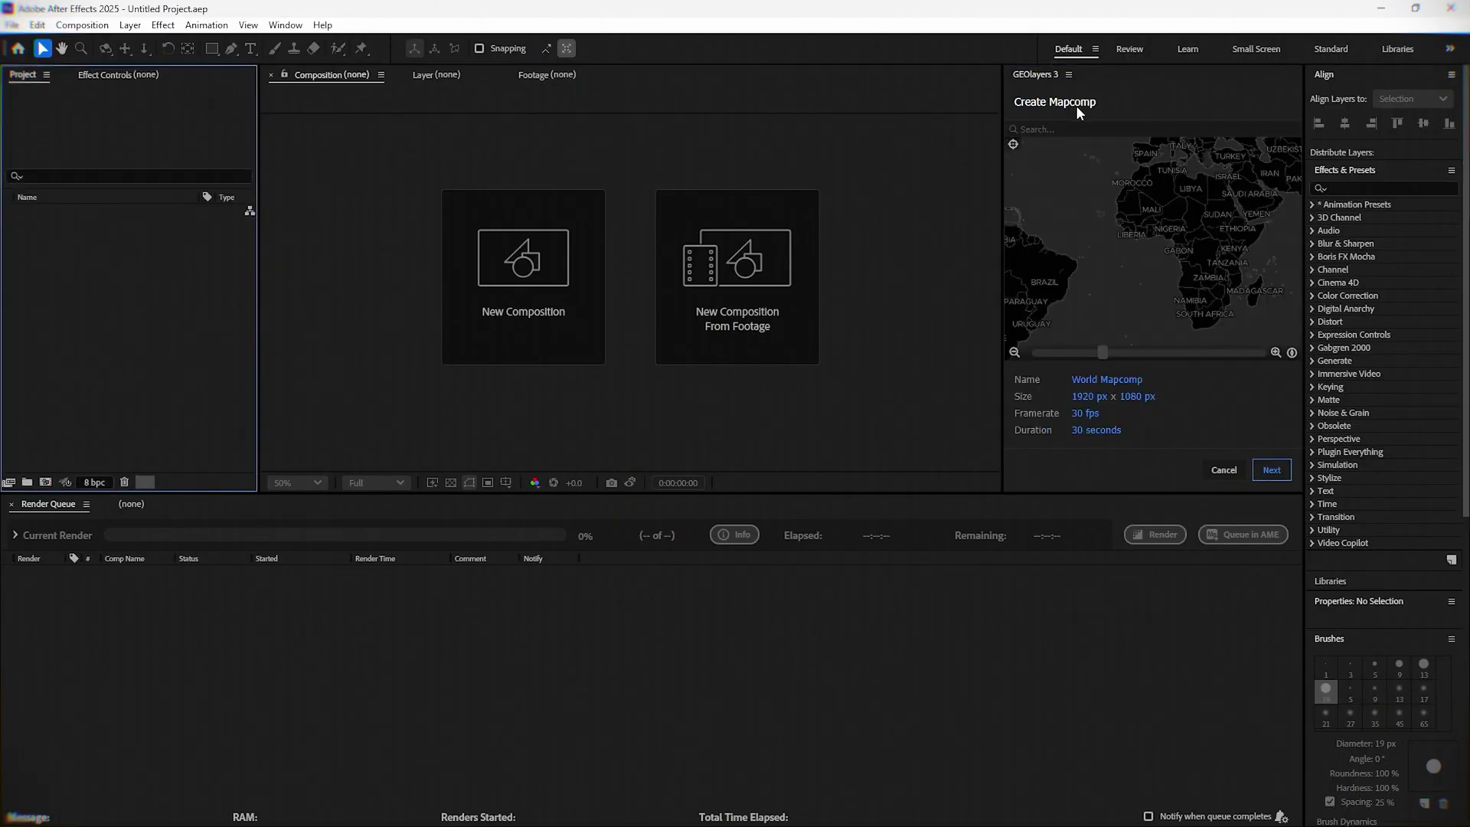
pyautogui.click(1096, 430)
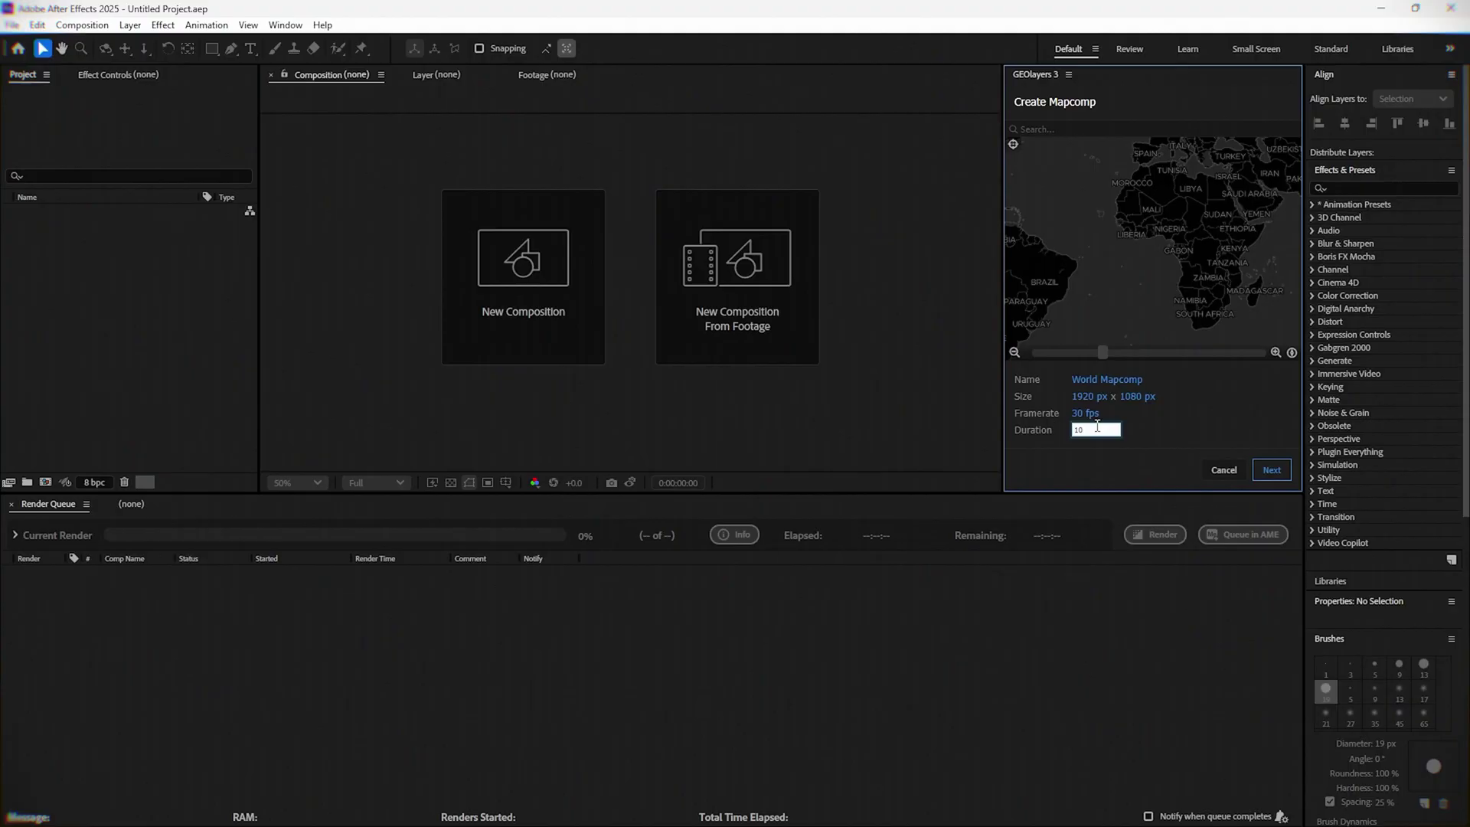
pyautogui.write('10')
pyautogui.press('Return')
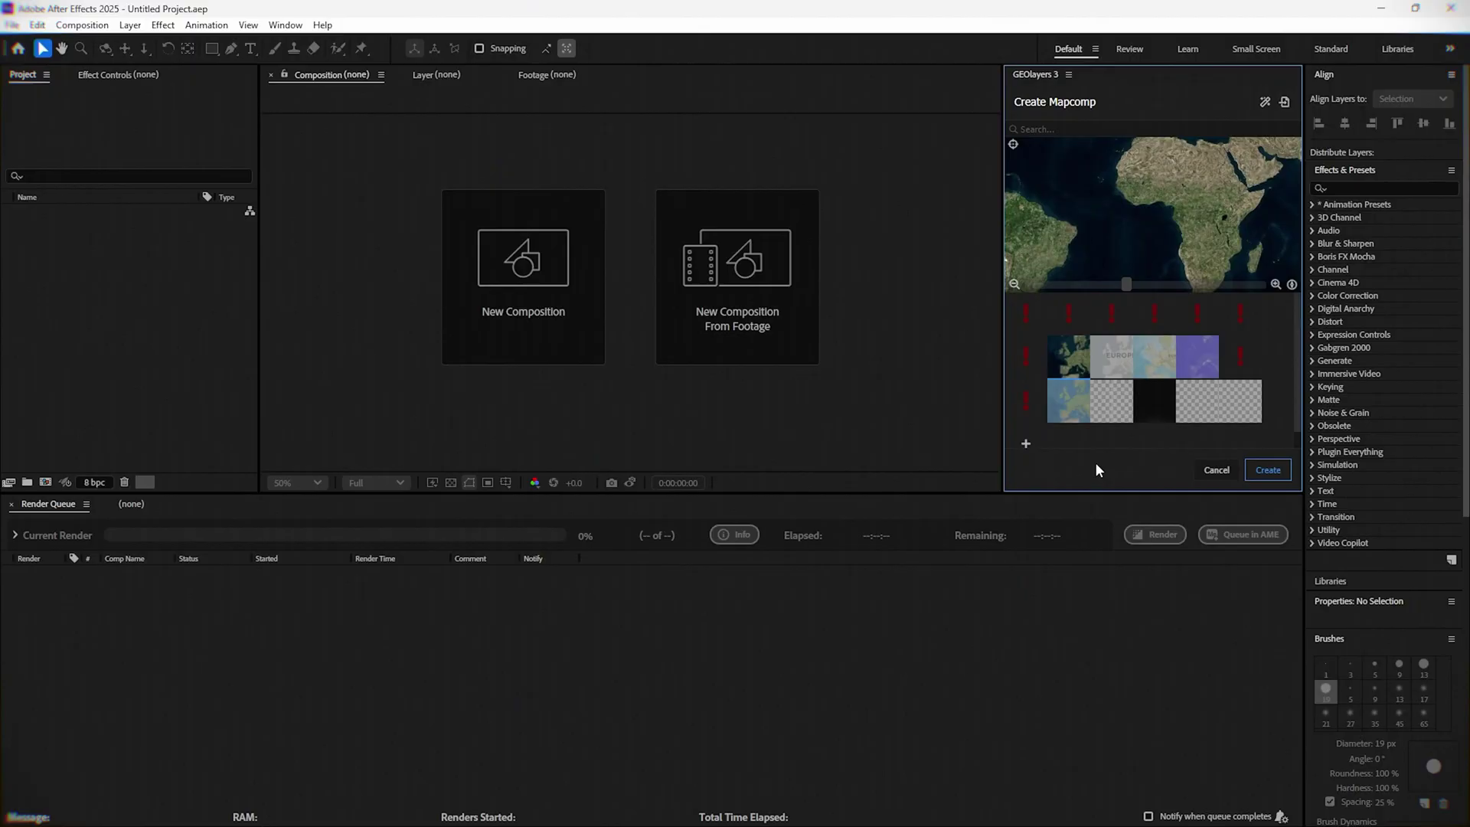
# - Apply the World Imagery style to the map tiles and create the World Mapcomp
pyautogui.click(1149, 366)
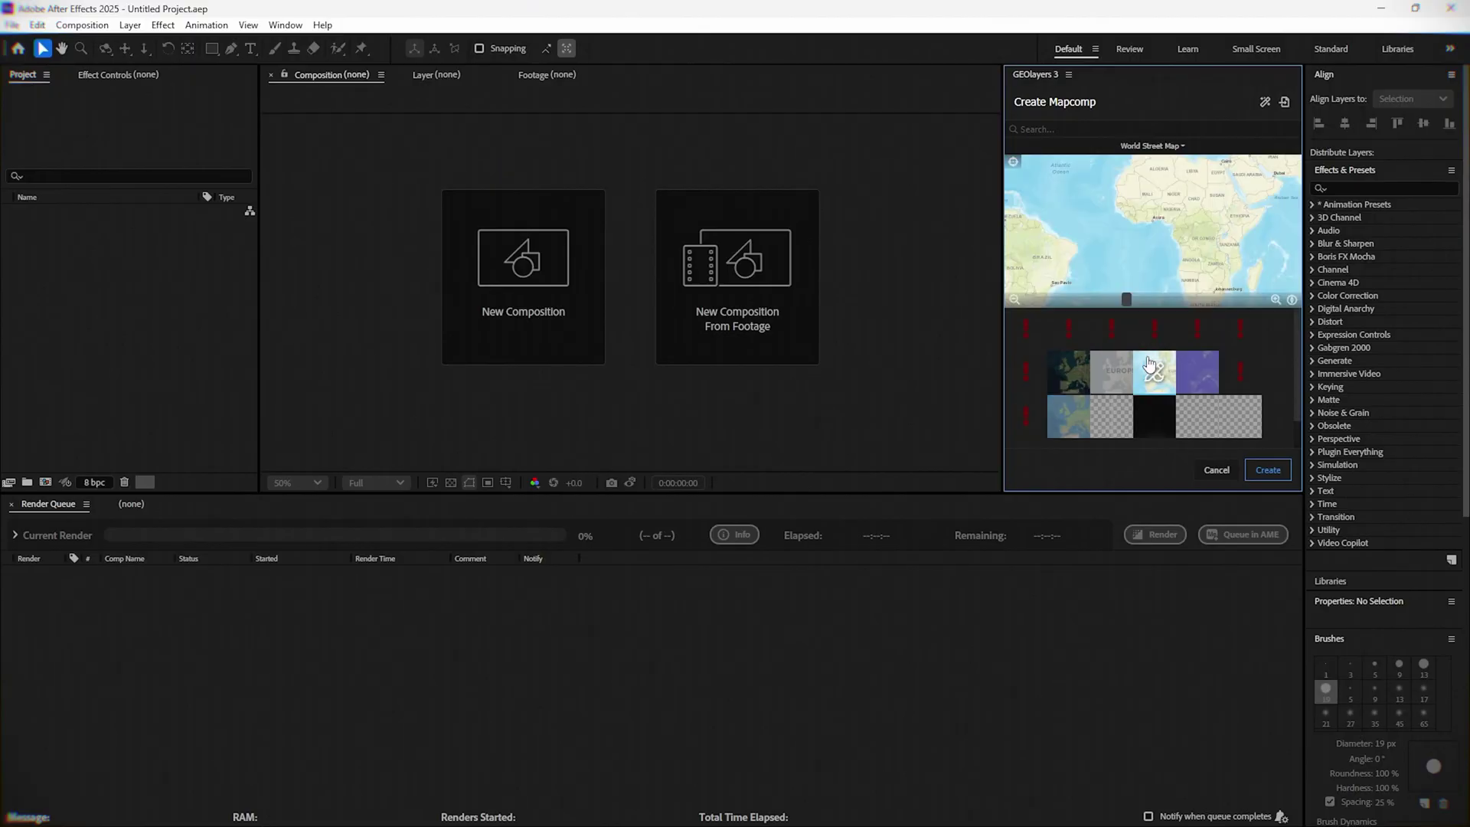
pyautogui.click(1154, 374)
pyautogui.click(1056, 325)
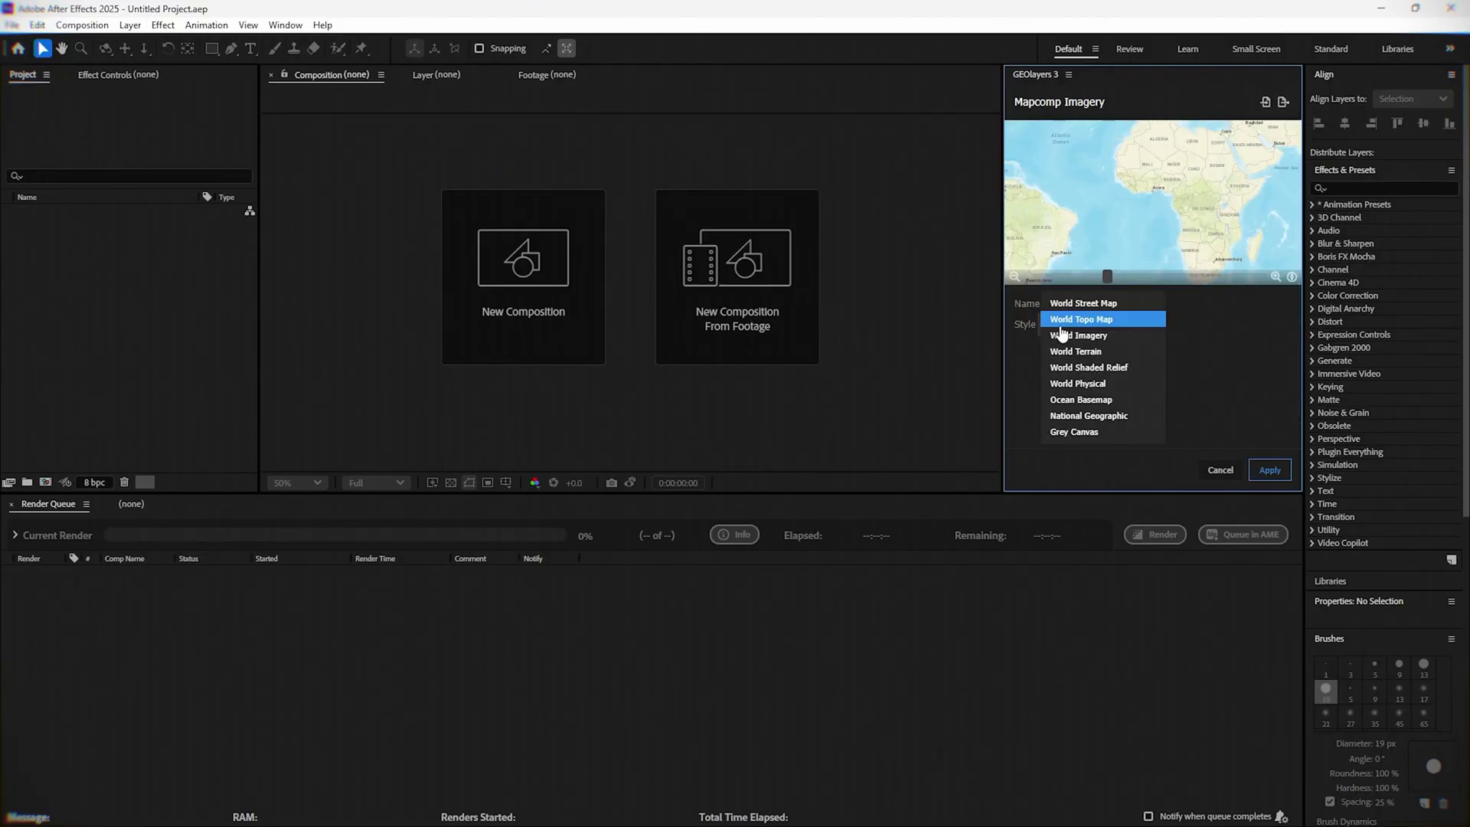
pyautogui.click(1099, 336)
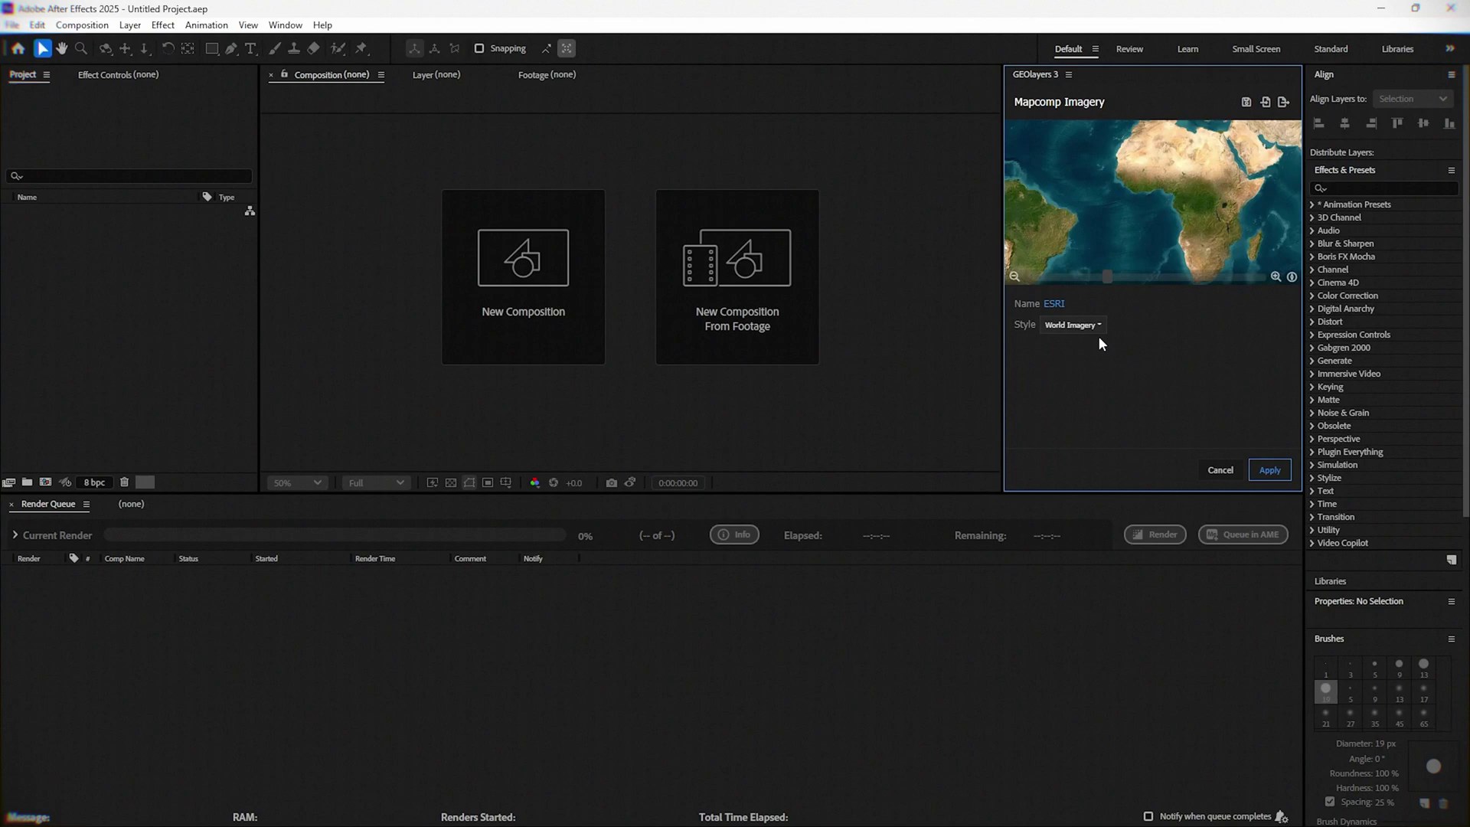
pyautogui.click(1270, 471)
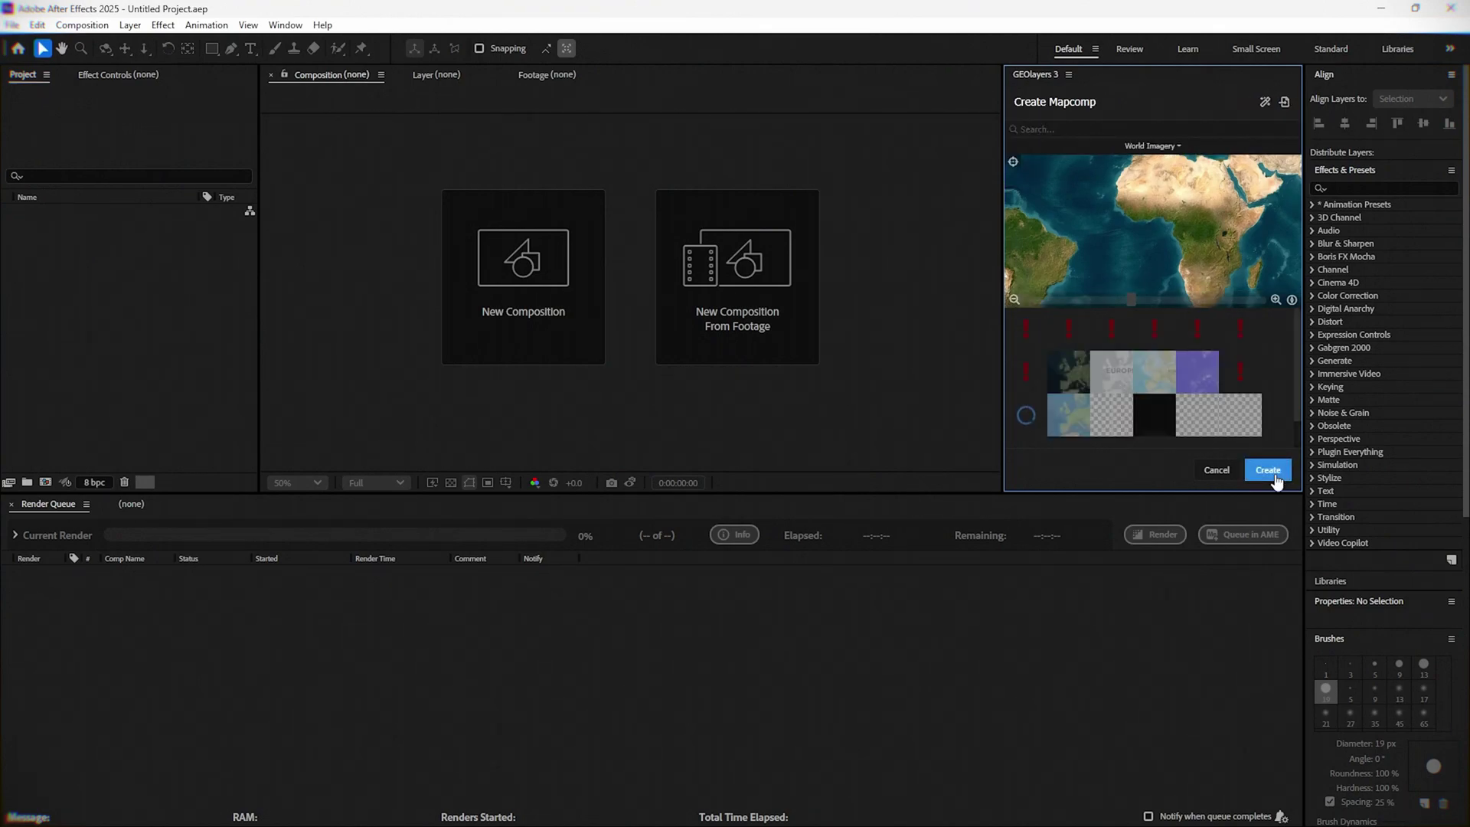
pyautogui.click(1274, 475)
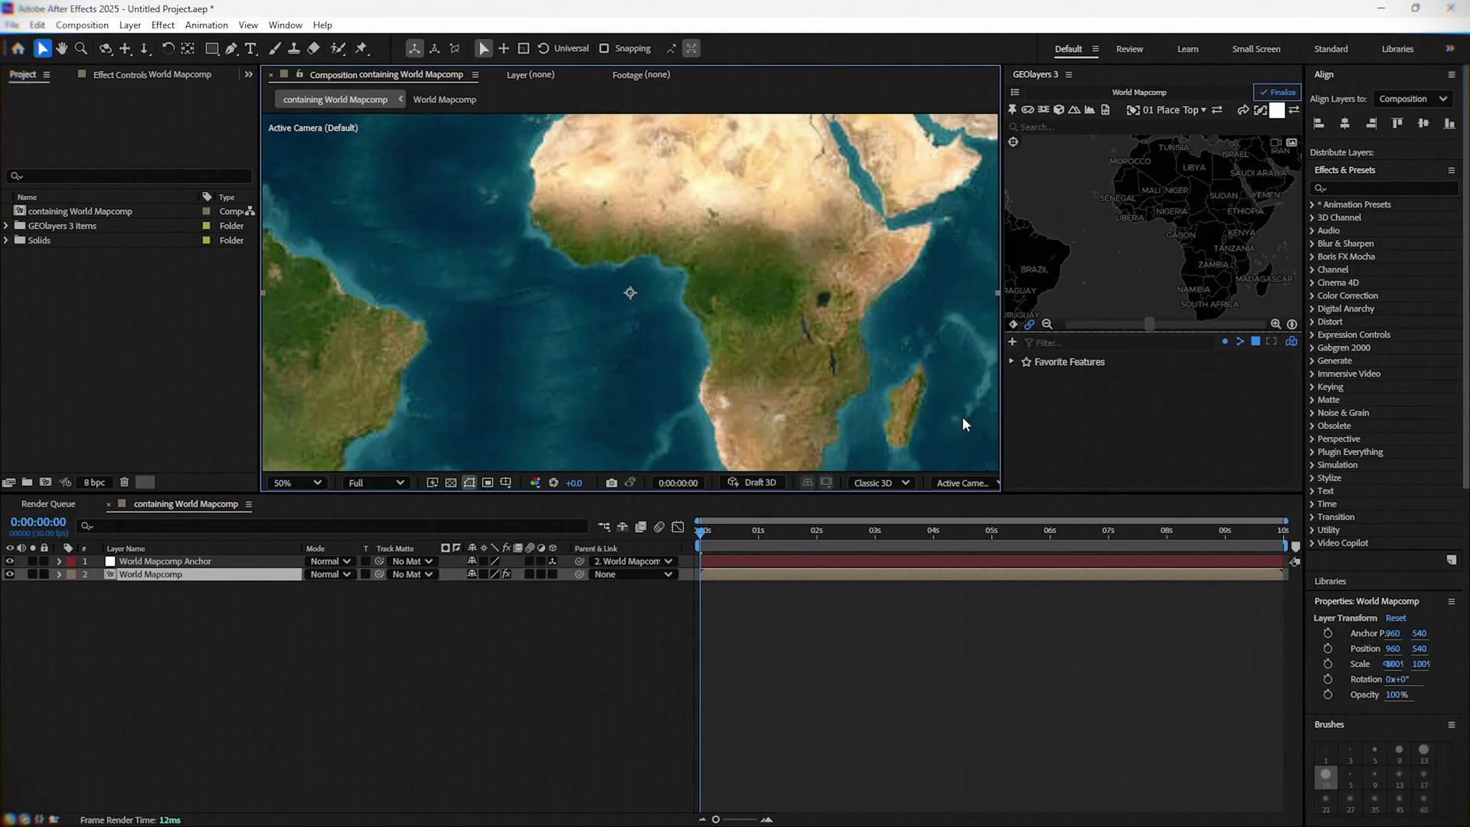
# - Pan the map over Japan and apply a Tint effect to World Mapcomp for greyscale
pyautogui.moveTo(1177, 218)
pyautogui.mouseDown()
pyautogui.moveTo(1213, 236)
pyautogui.moveTo(1144, 227)
pyautogui.moveTo(1159, 239)
pyautogui.mouseUp()
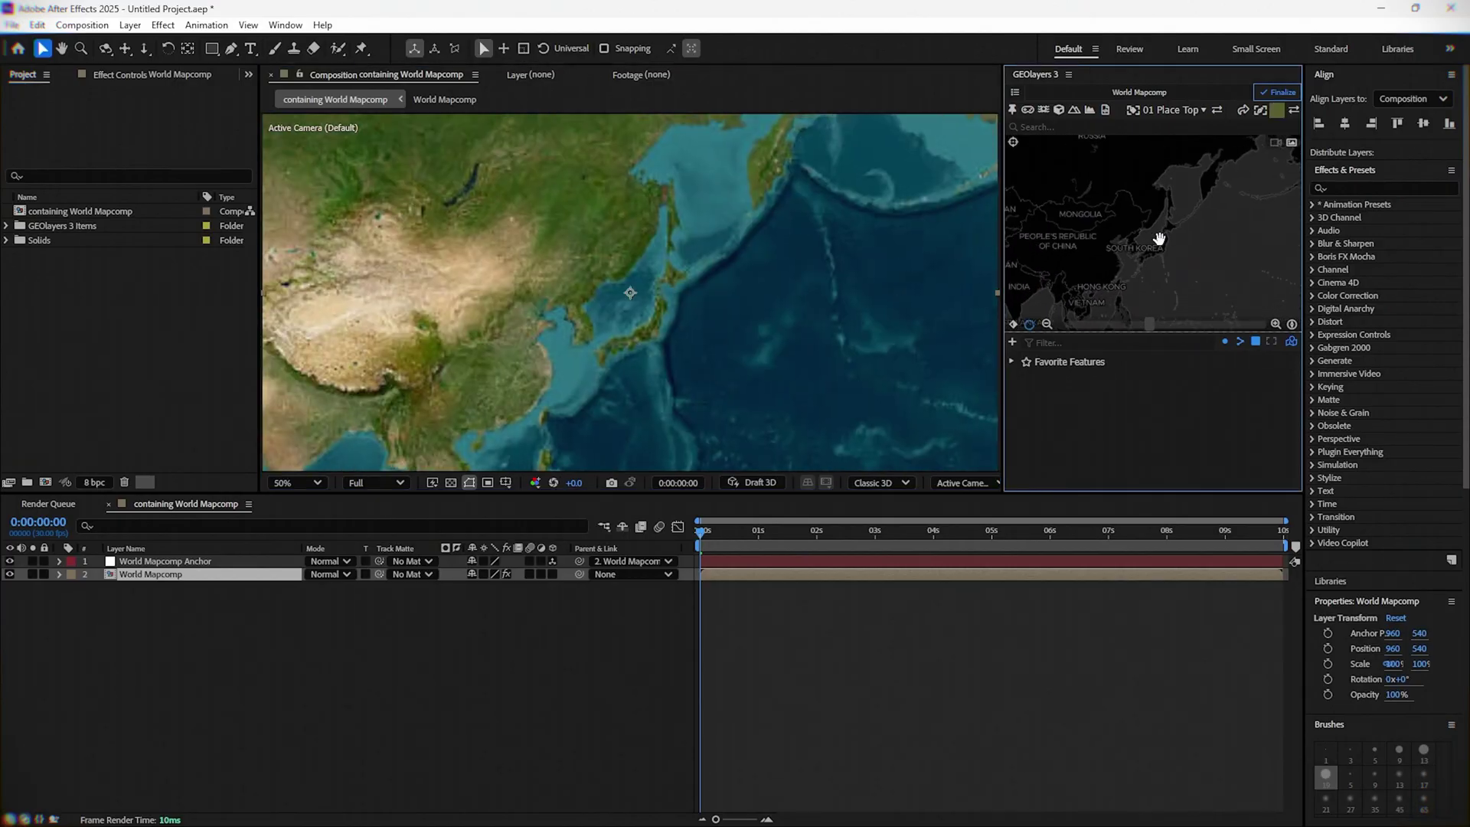
pyautogui.click(1371, 187)
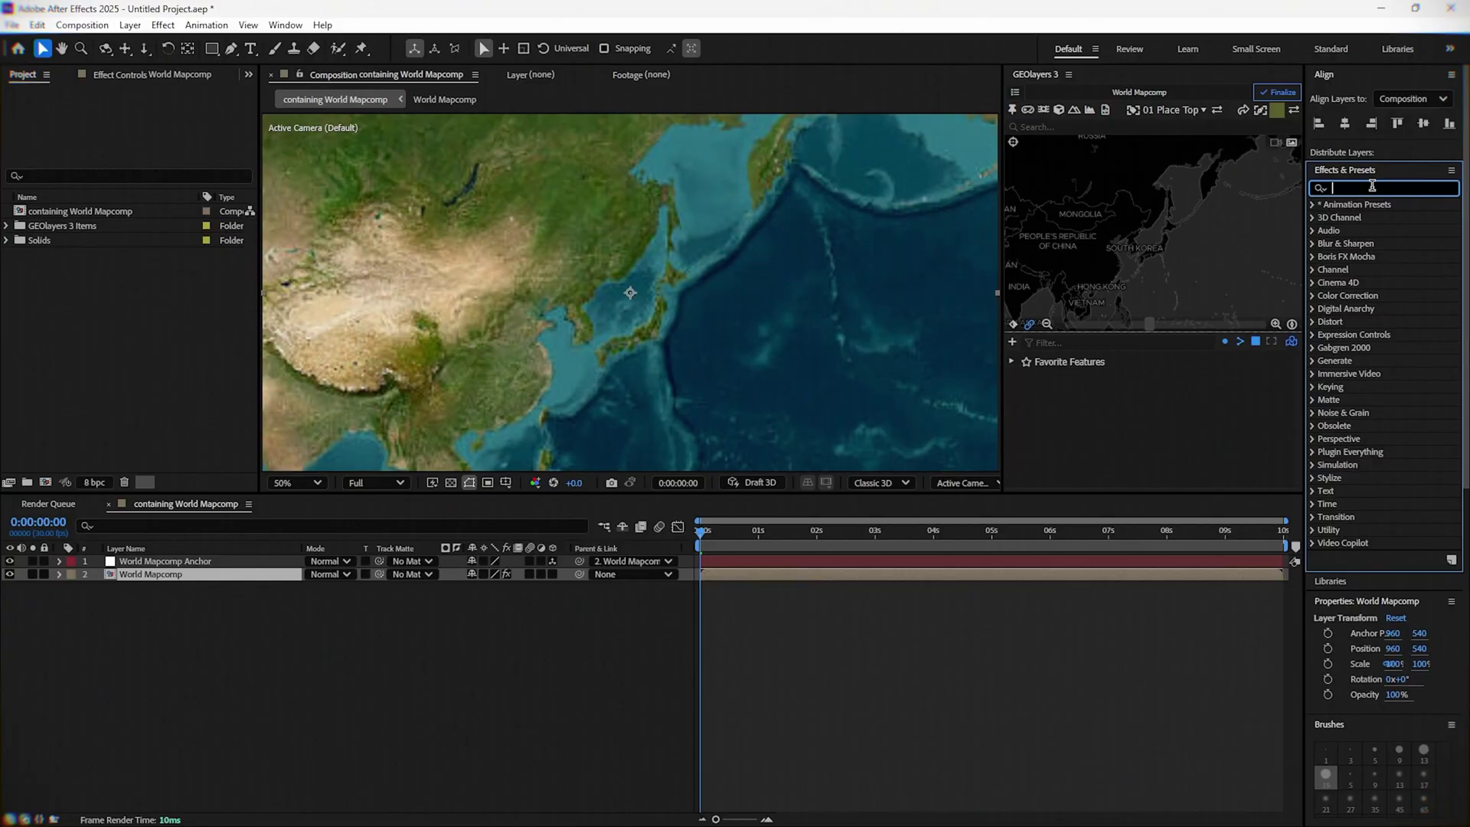
pyautogui.write('tint')
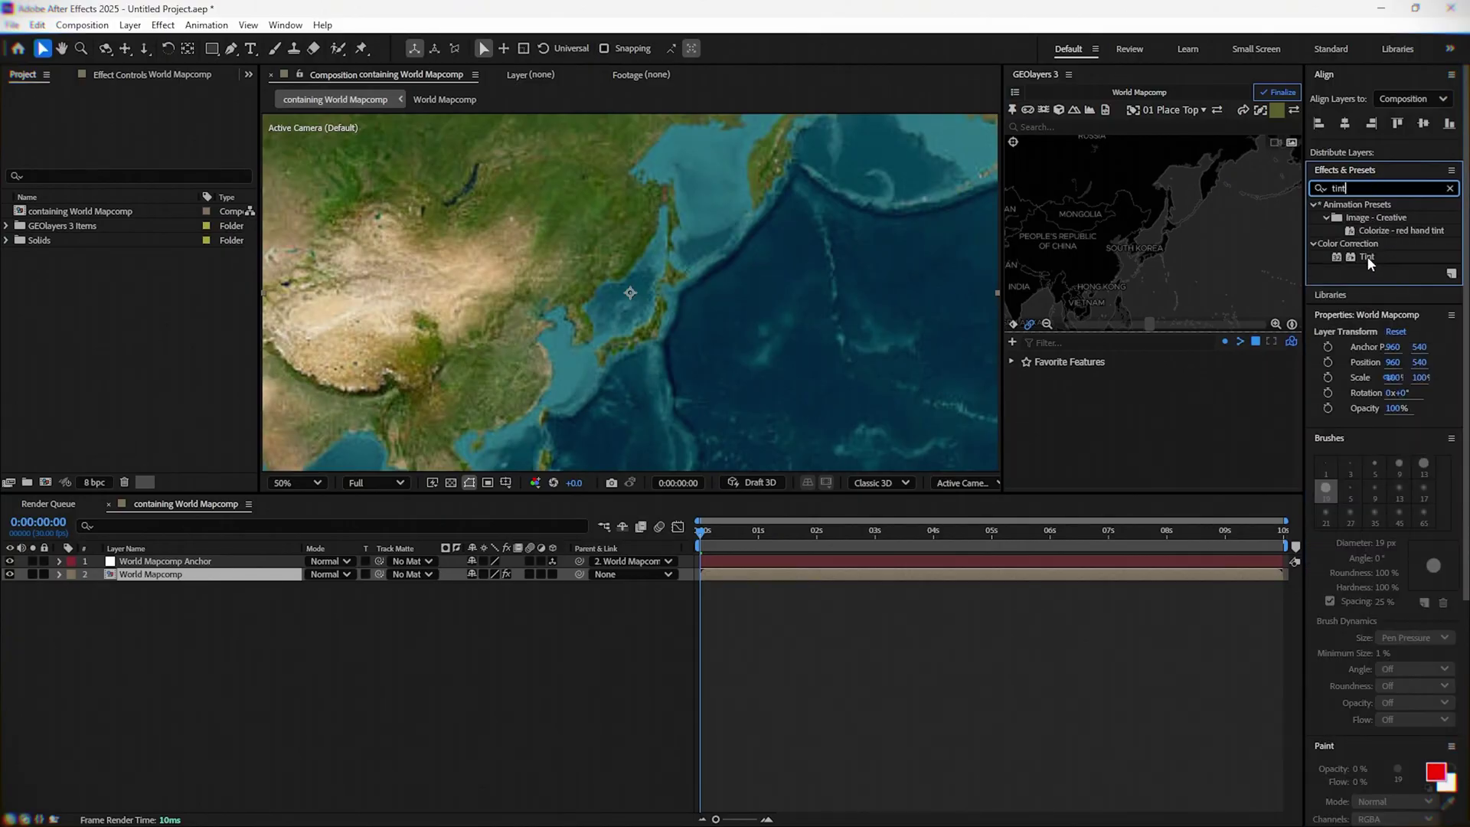
pyautogui.moveTo(1367, 255); pyautogui.dragTo(154, 583)
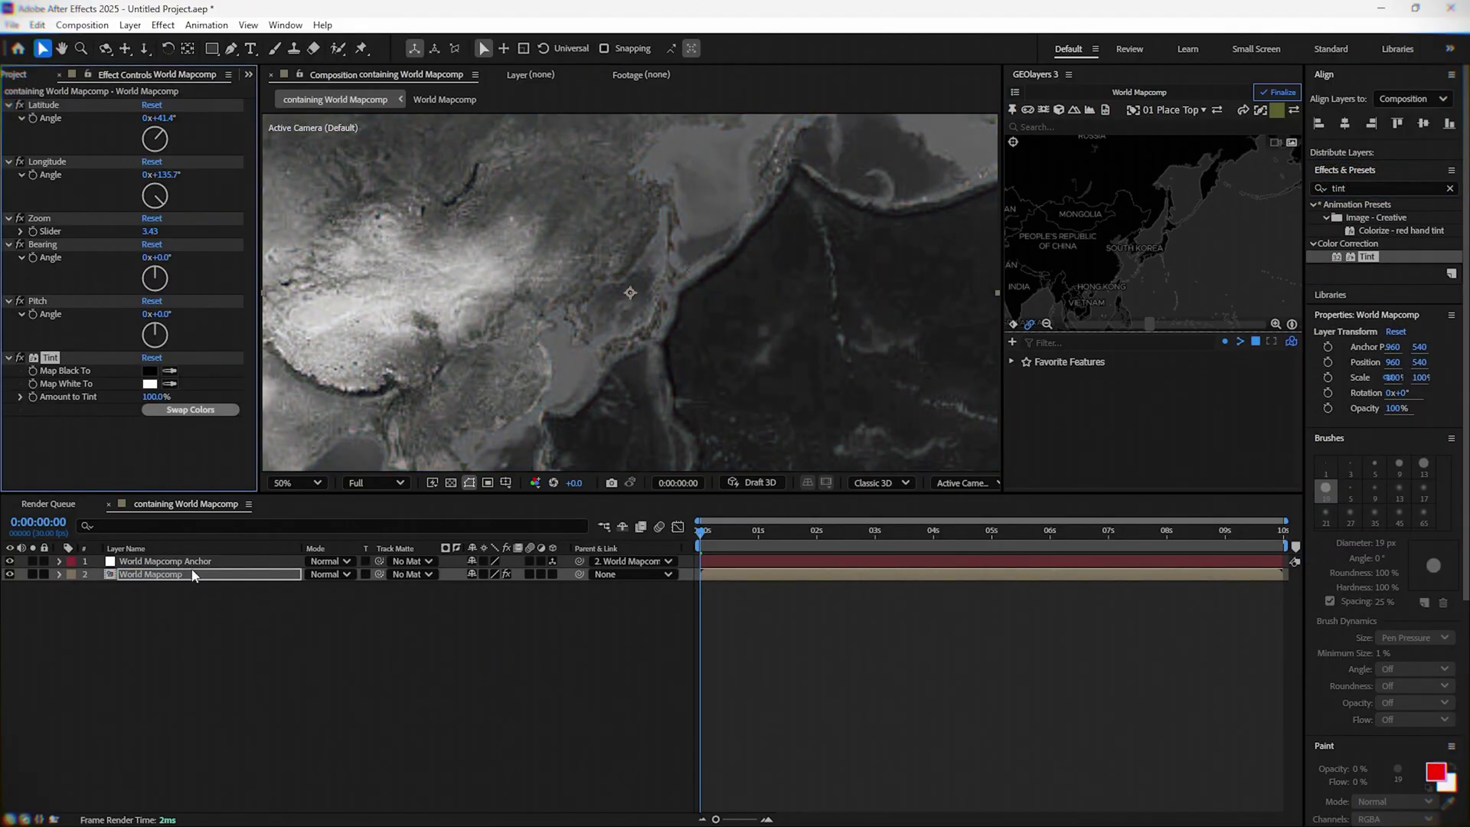
# - Search GEOlayers for 1938 and load the world_1938.geojson borders
pyautogui.click(1077, 128)
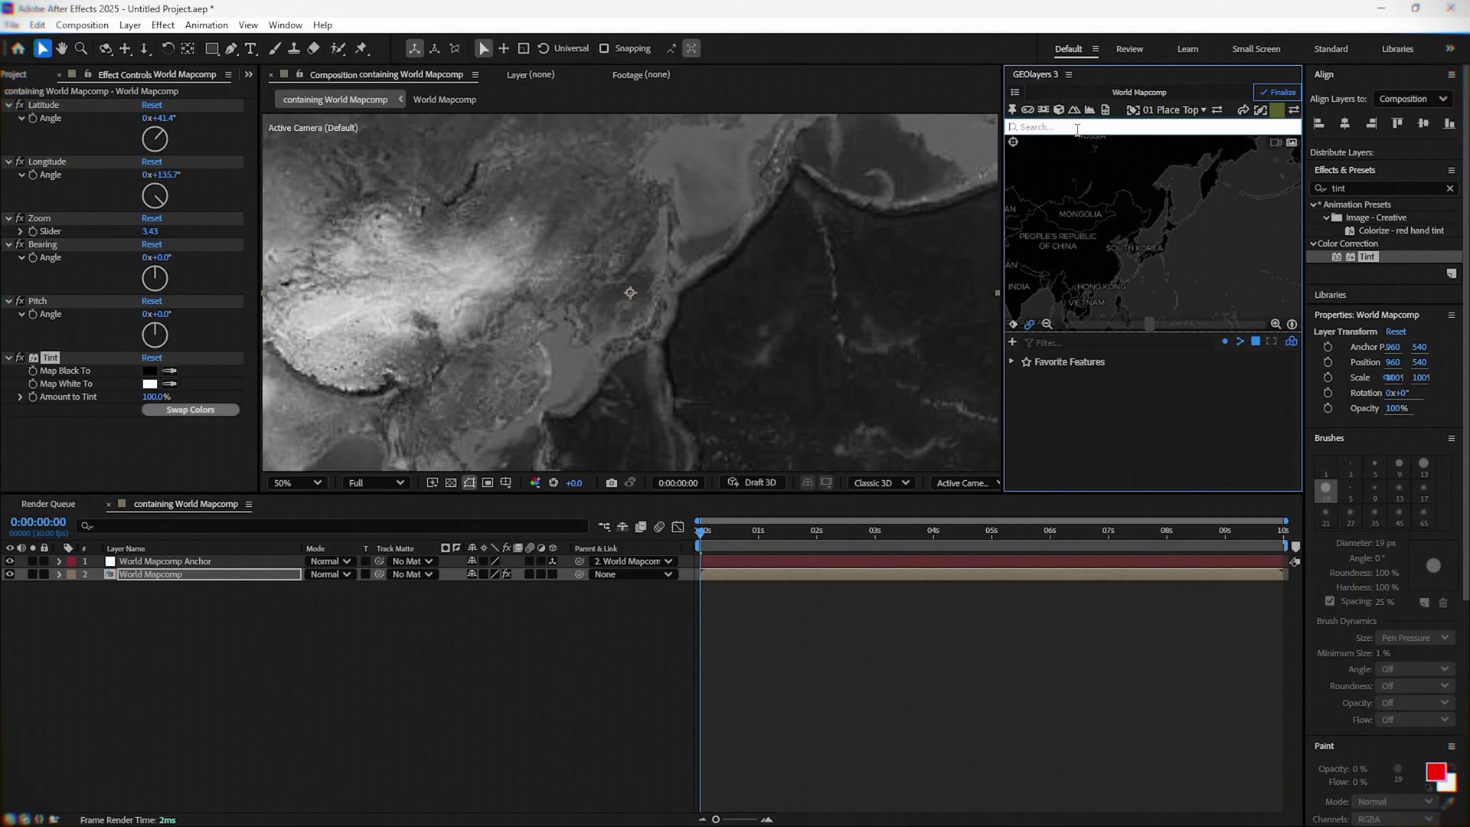
pyautogui.write('1938')
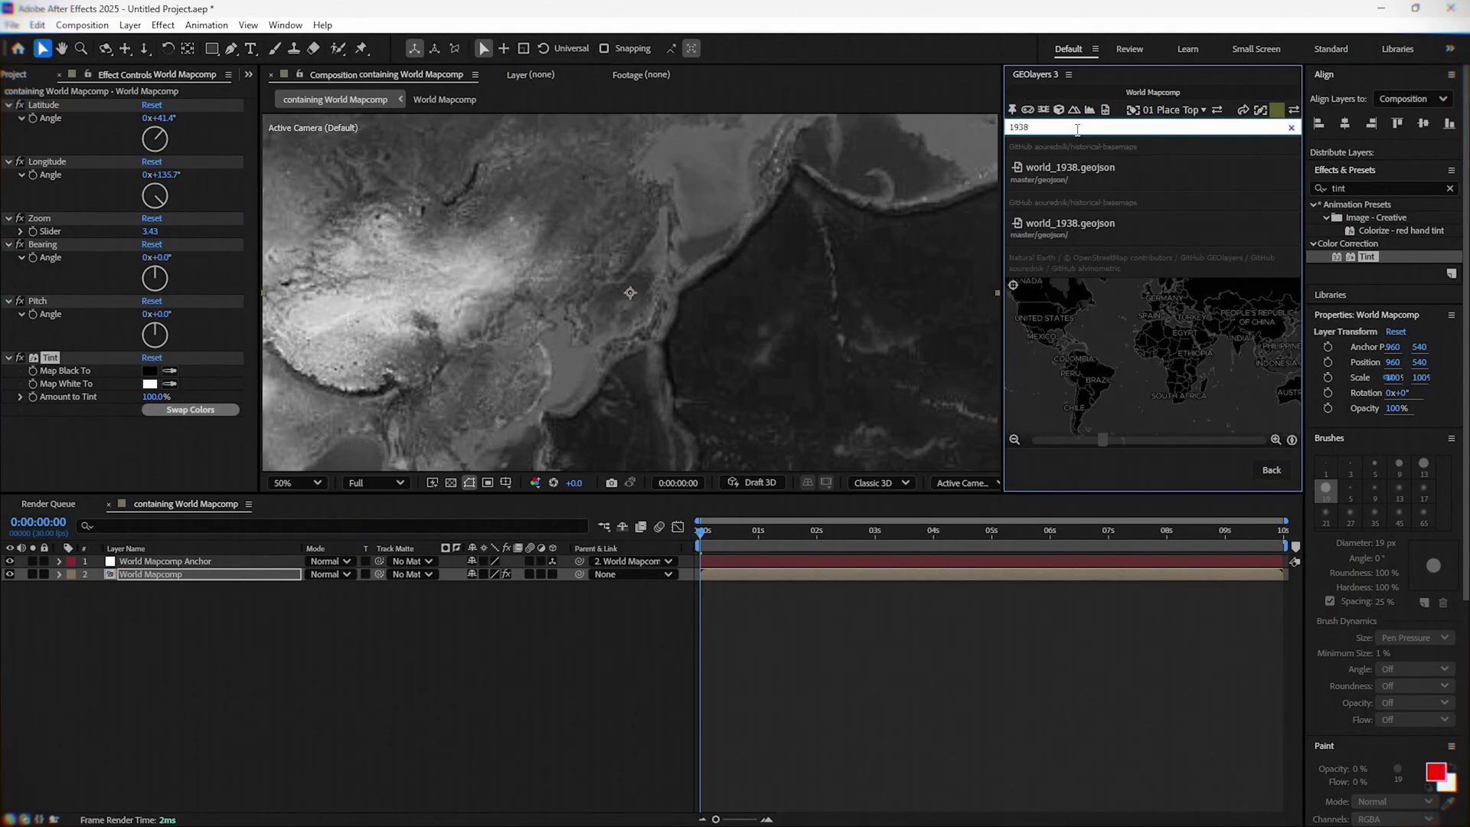
pyautogui.click(1076, 230)
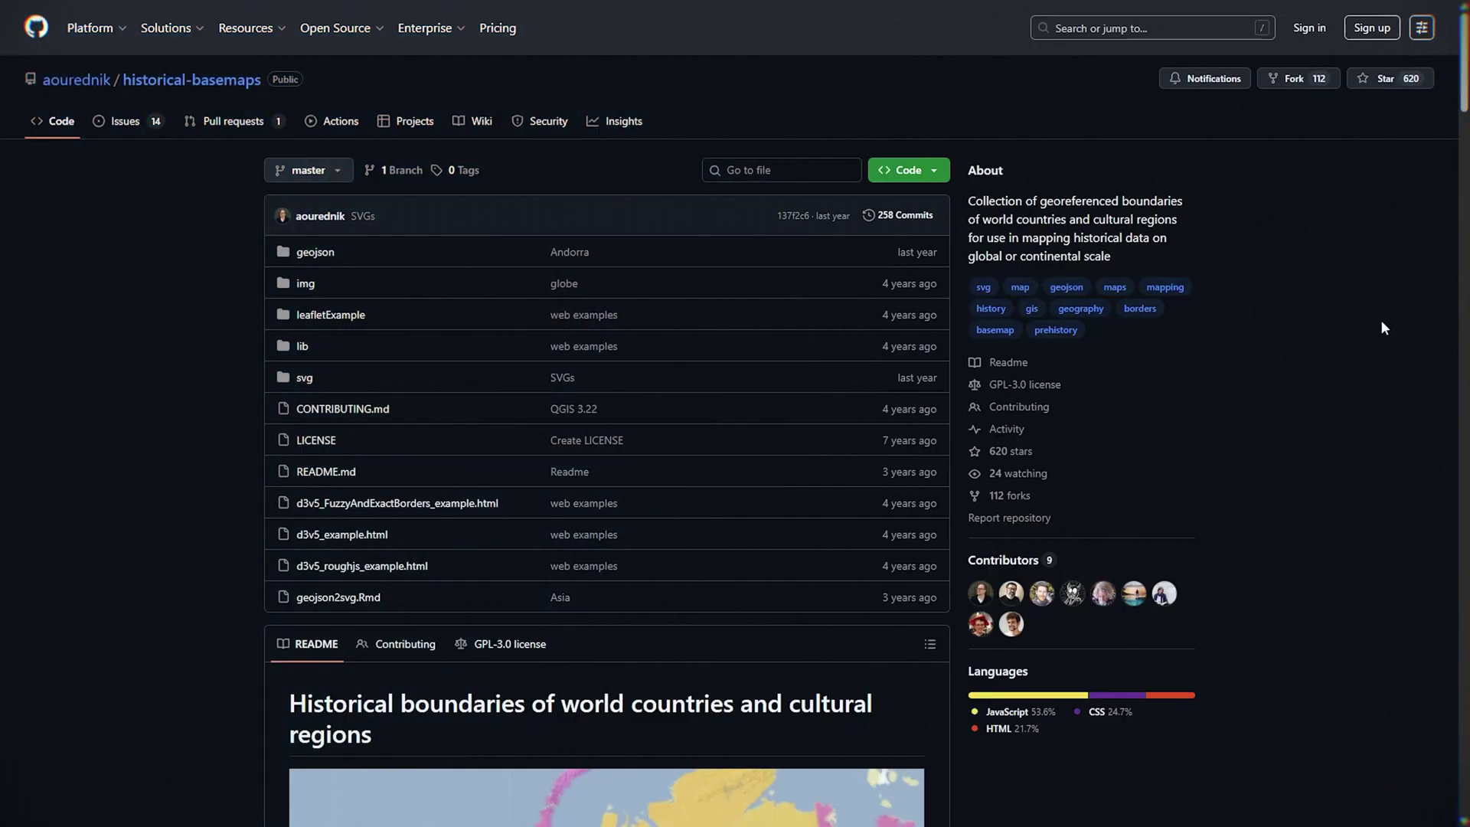
# - Browse the repository's geojson folder on GitHub
pyautogui.scroll(-2, 1335, 314)
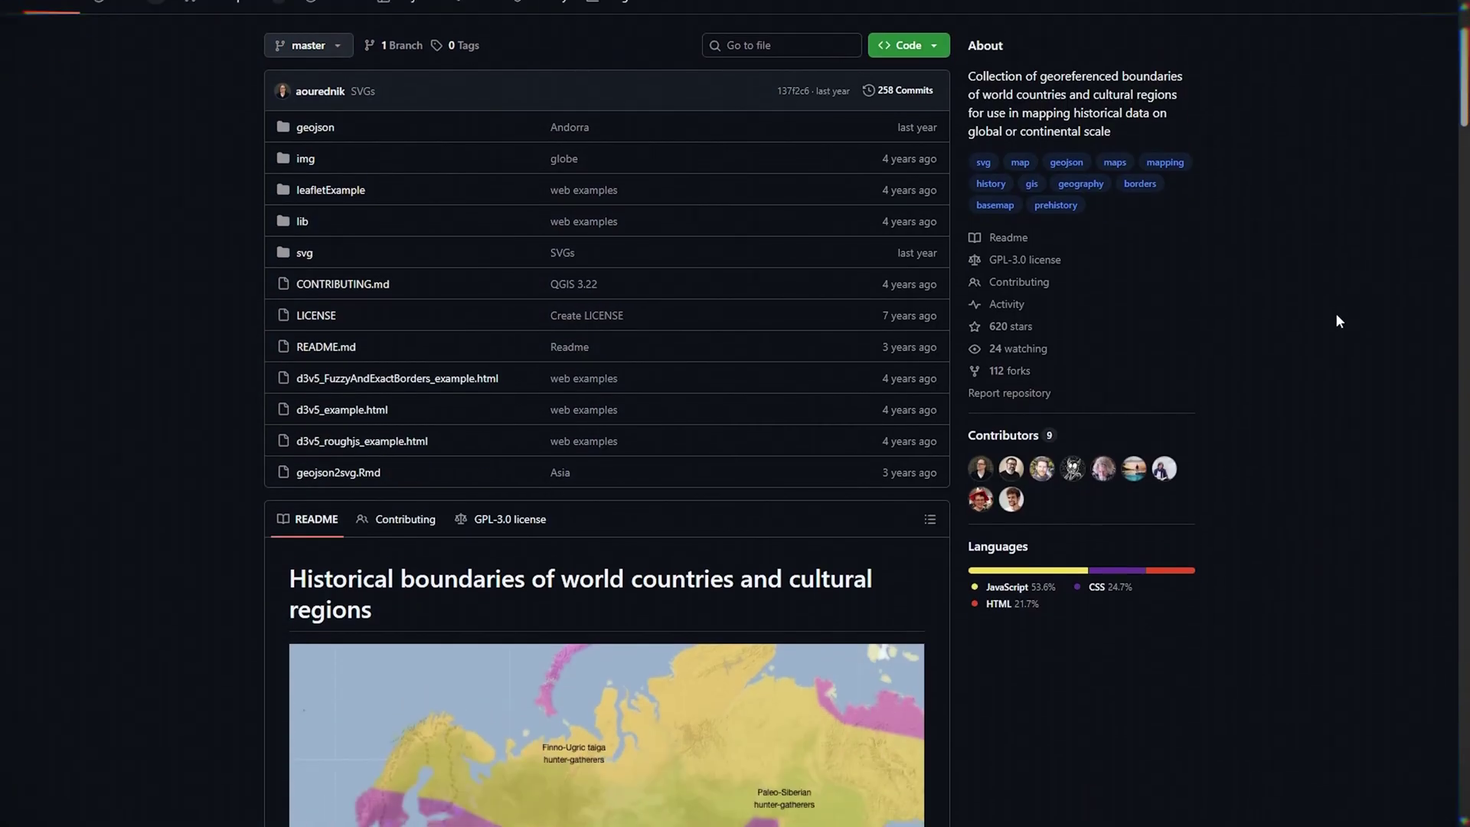
pyautogui.scroll(2, 1335, 314)
pyautogui.click(312, 255)
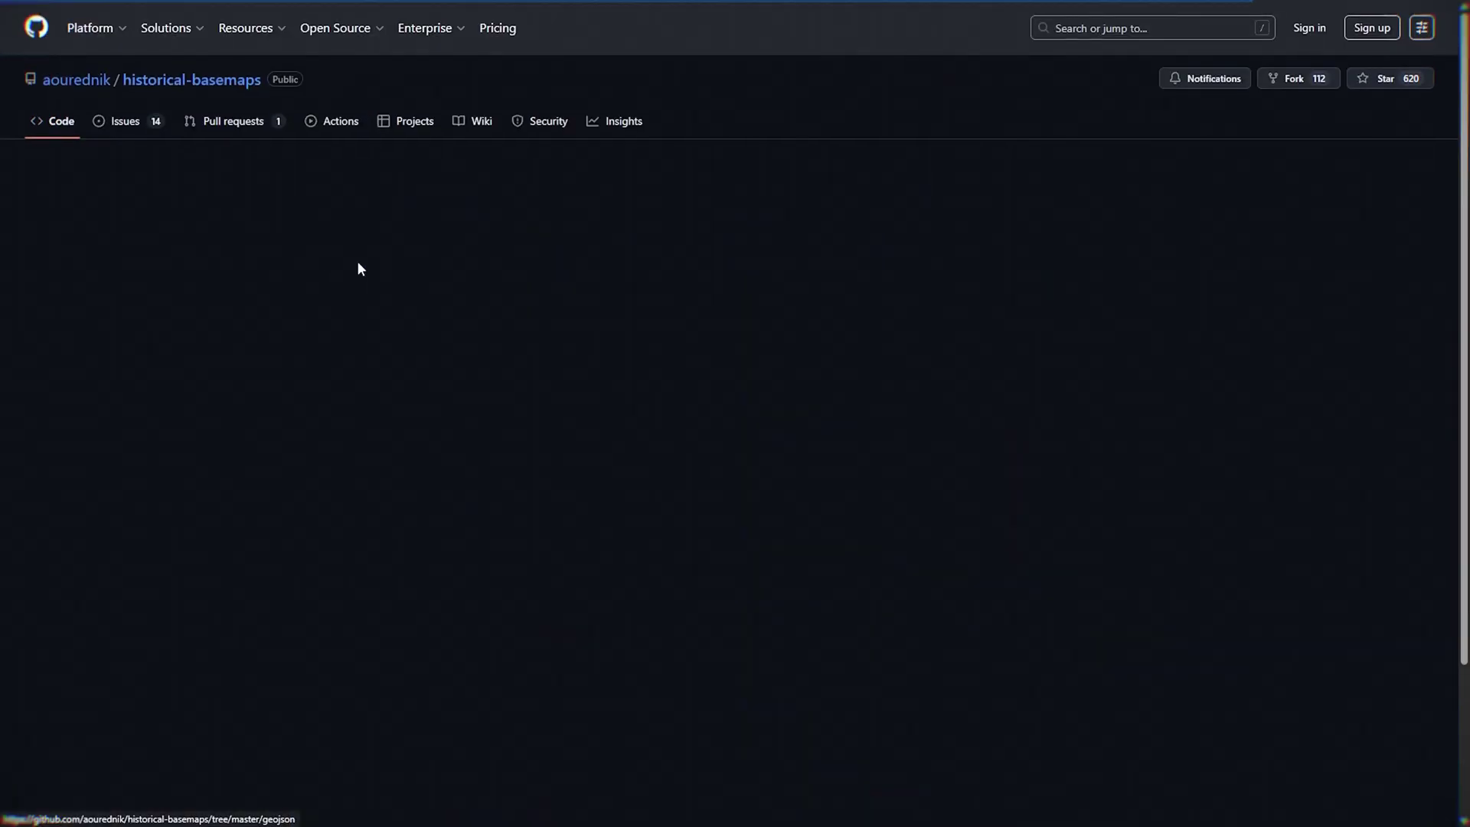
pyautogui.scroll(-1, 565, 384)
pyautogui.scroll(-8, 565, 384)
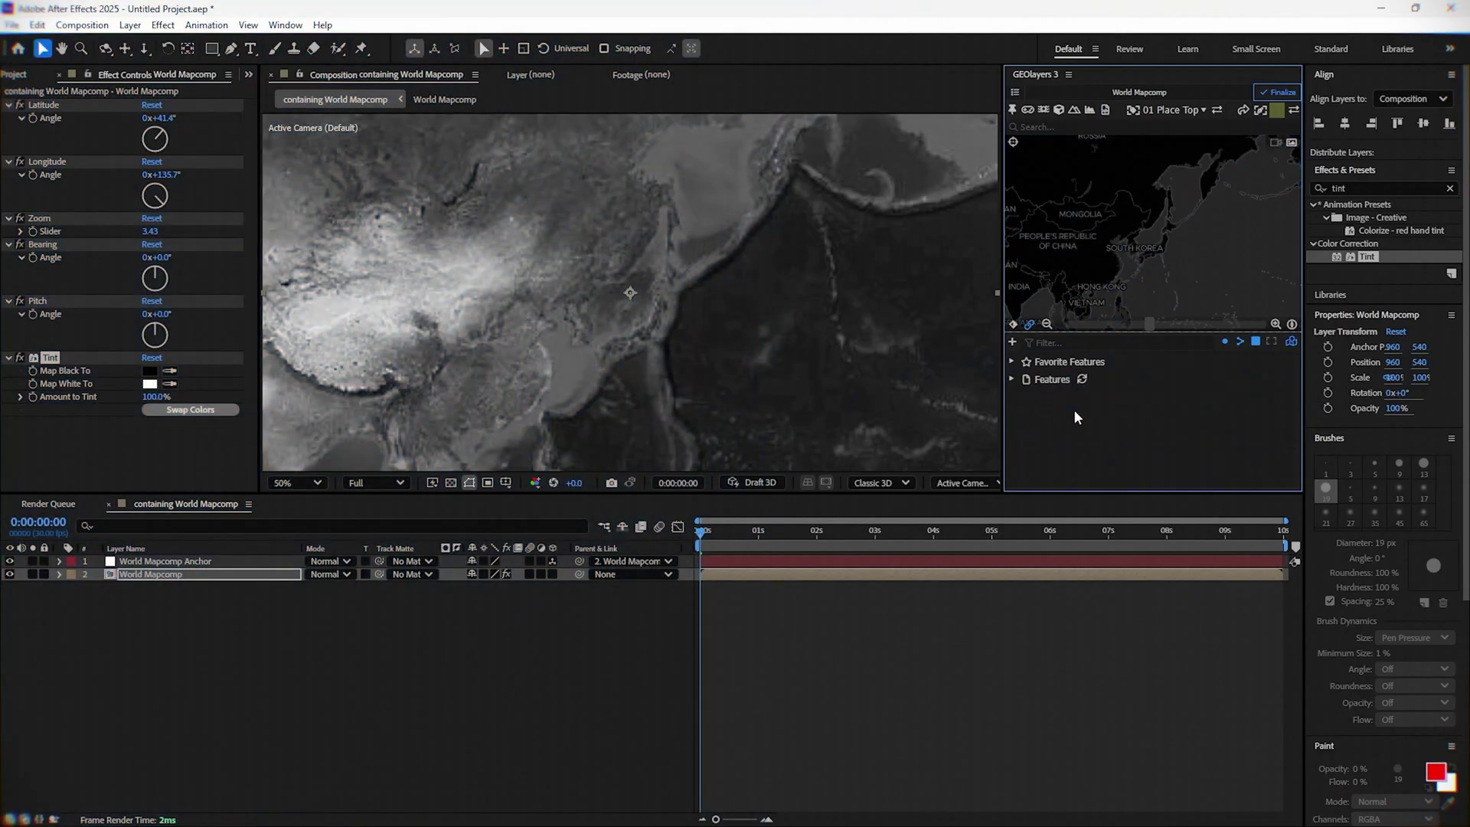
# - Filter features for 'japan', draw Empire of Japan as a filled shape, then clear the filter
pyautogui.click(1063, 343)
pyautogui.write('ja')
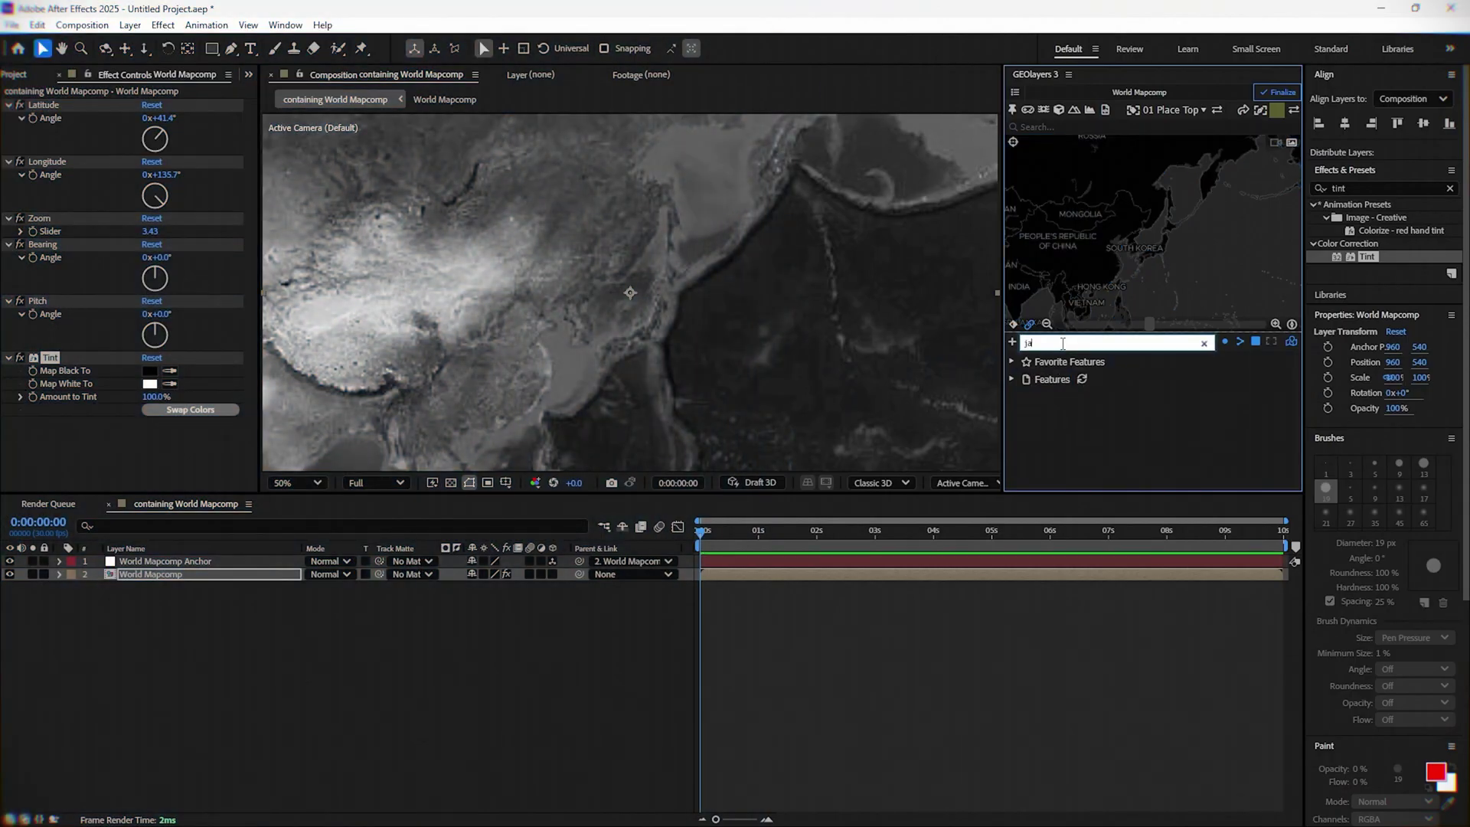
pyautogui.write('pan')
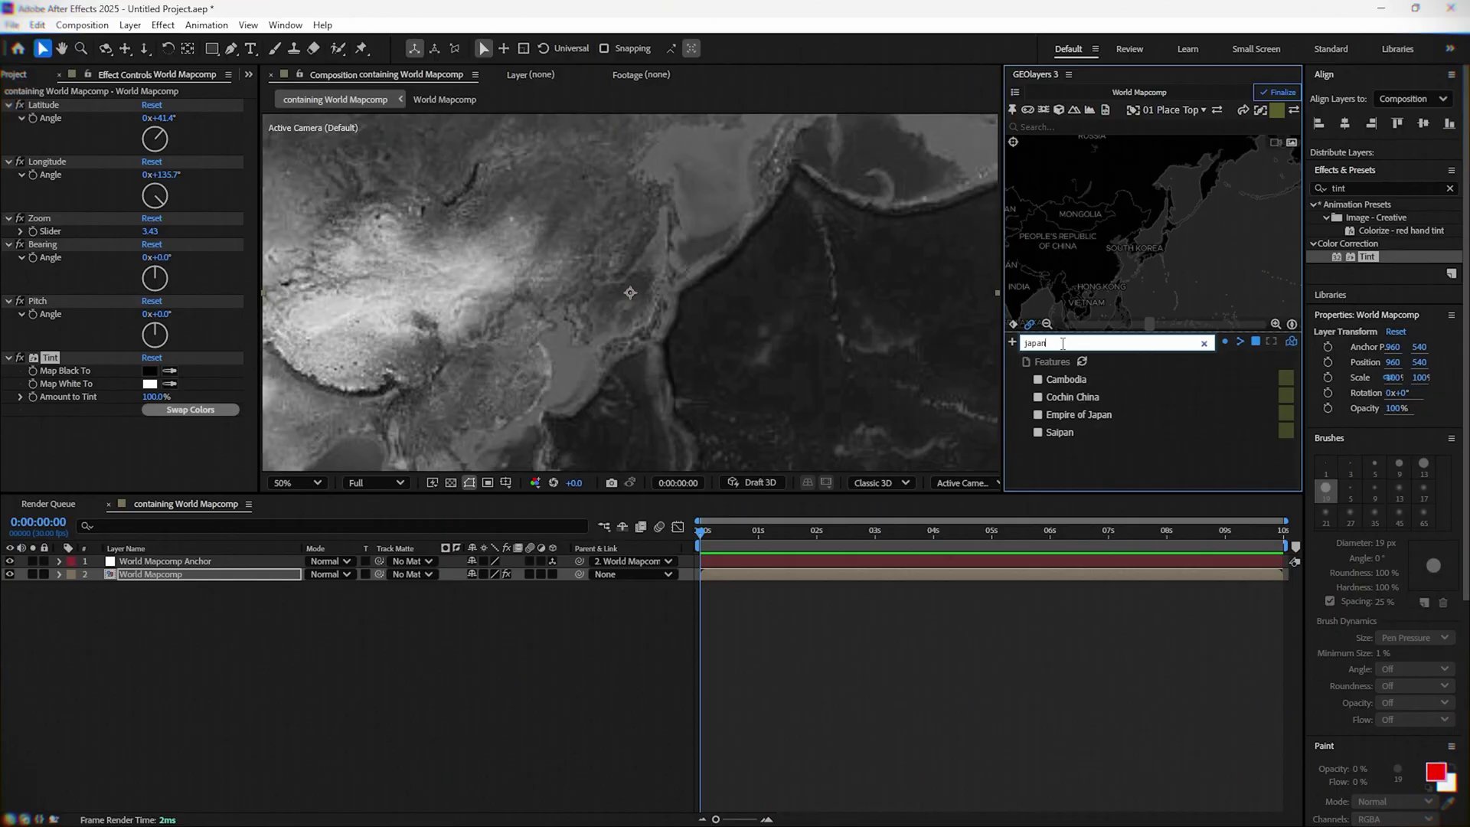
pyautogui.click(1070, 419)
pyautogui.rightClick(1071, 419)
pyautogui.click(1105, 442)
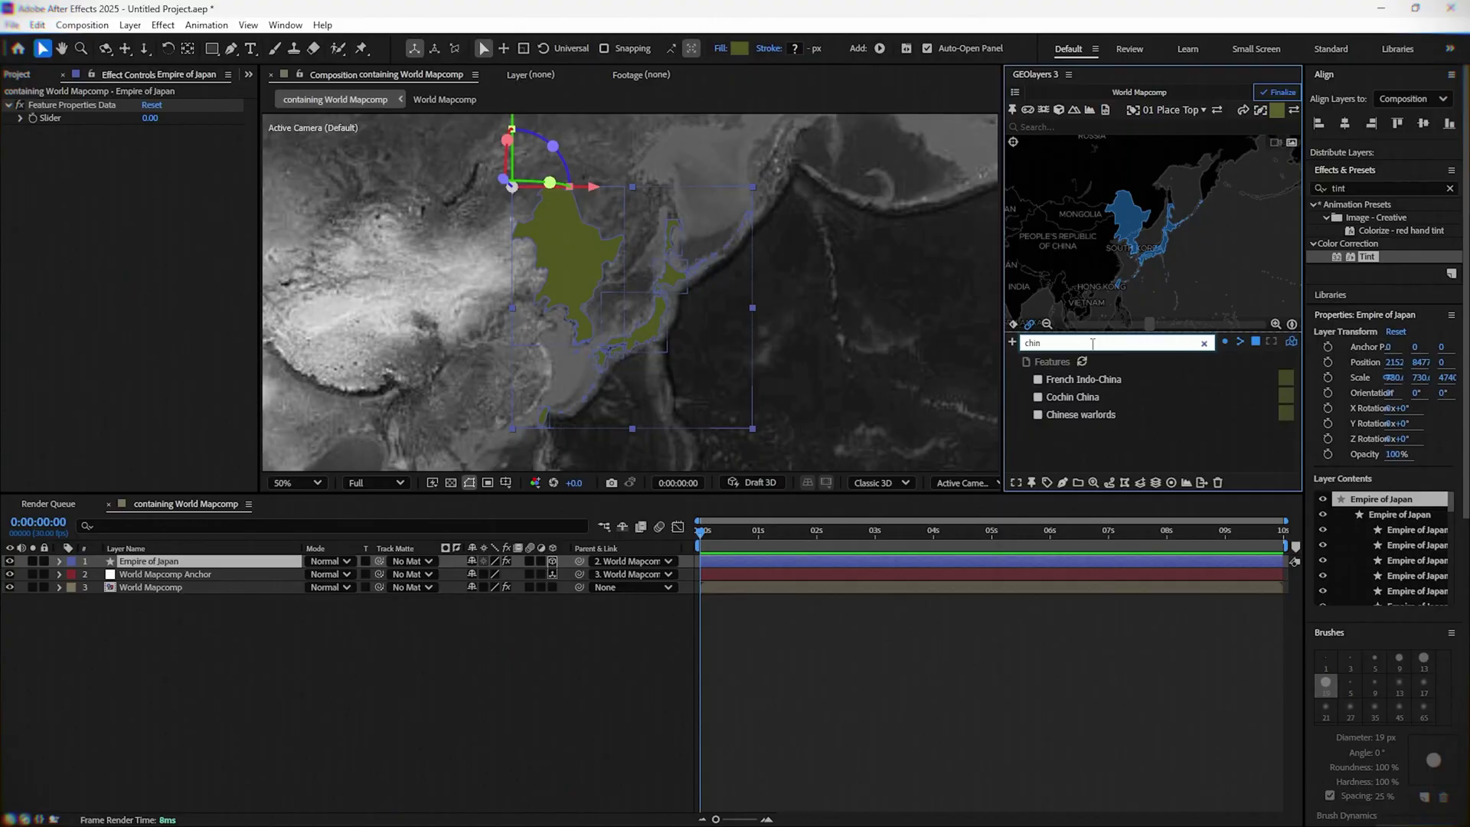
pyautogui.press('BackSpace')
pyautogui.press('BackSpace')
pyautogui.press('BackSpace')
pyautogui.press('BackSpace')
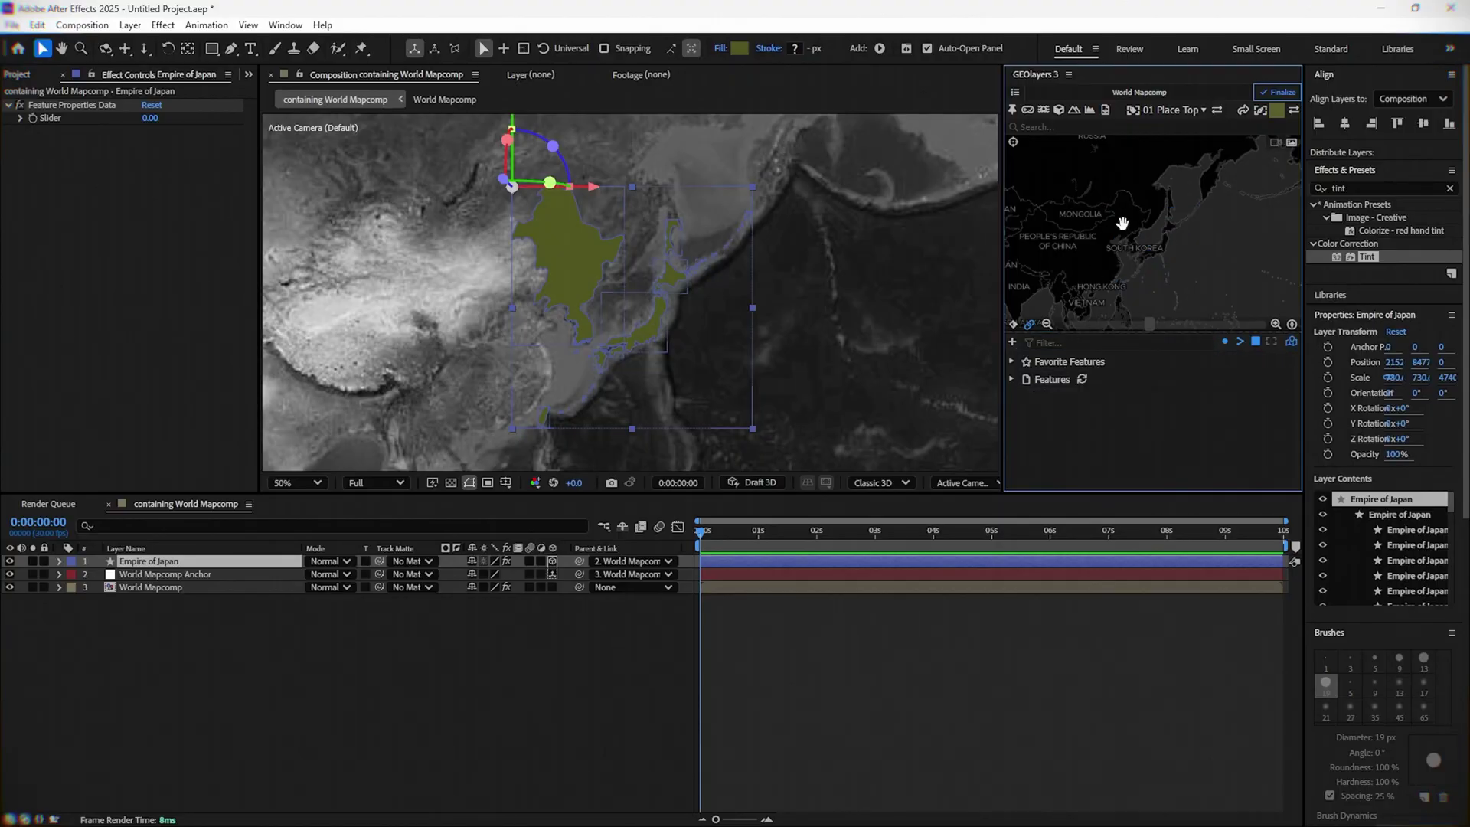
# - Draw China and Xinjiang as one shape layer, then import the two flag images
pyautogui.click(1091, 250)
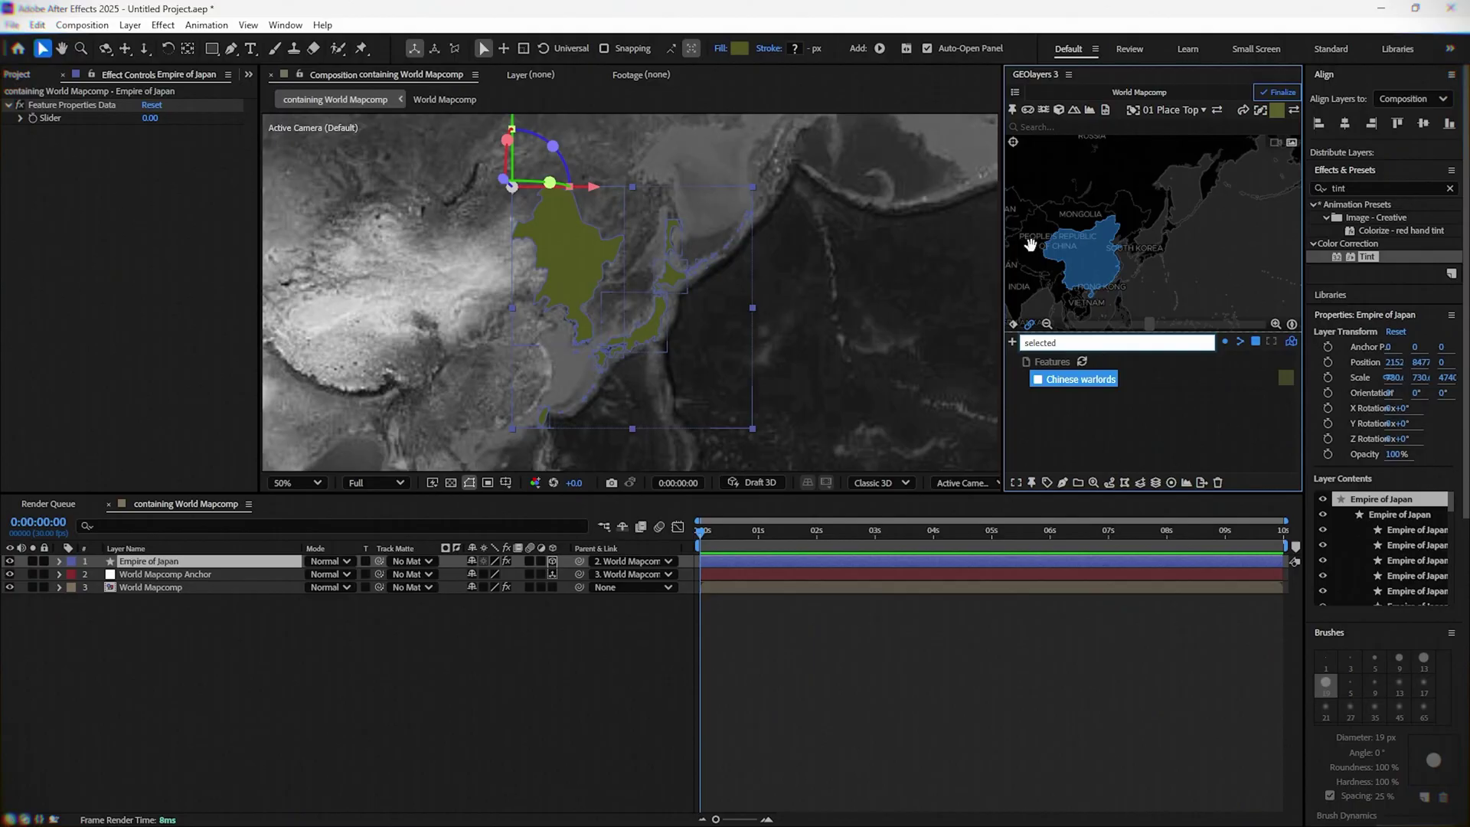
pyautogui.click(1036, 250)
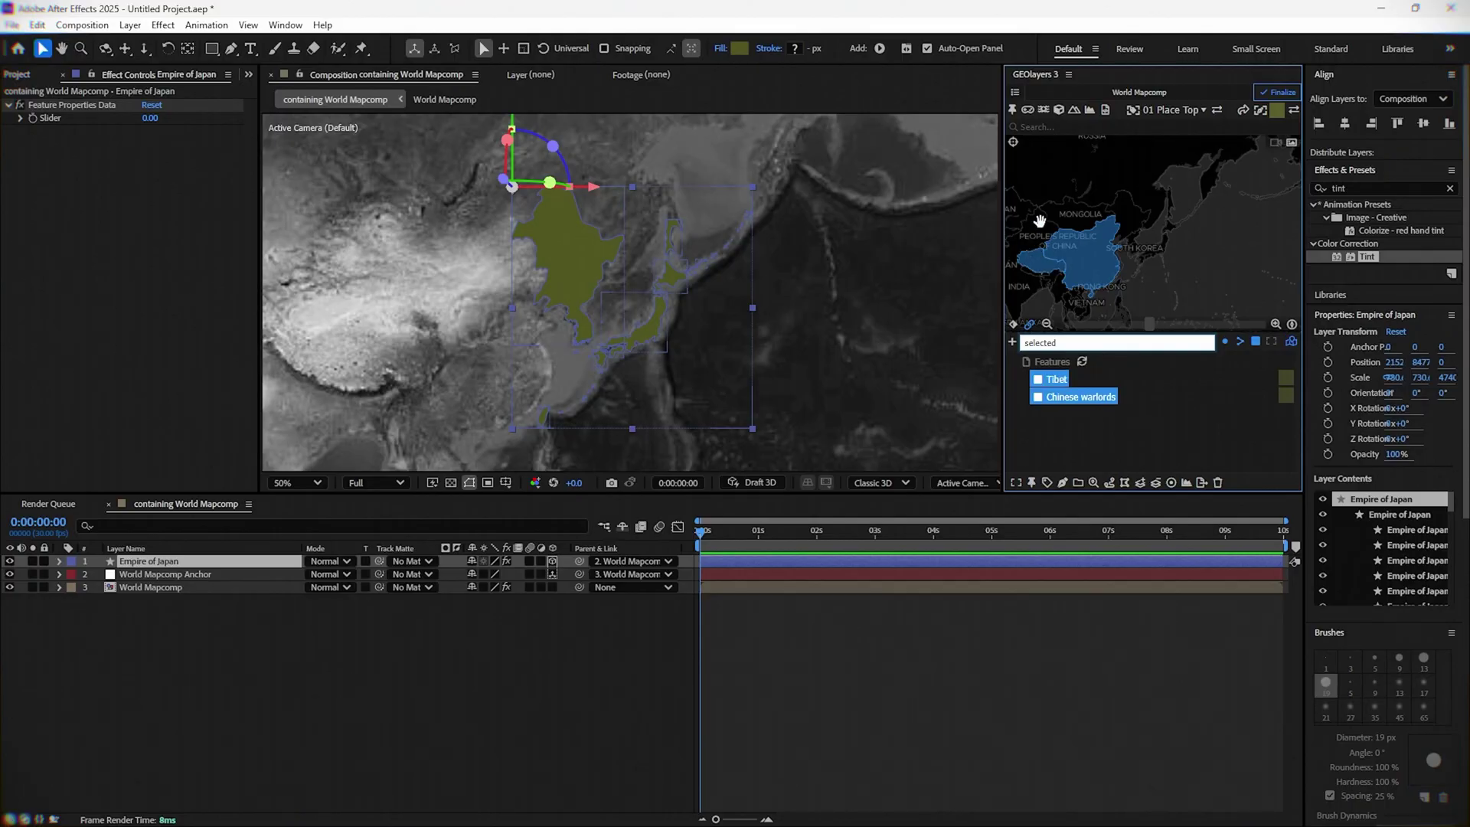
pyautogui.click(1039, 235)
pyautogui.click(1034, 264)
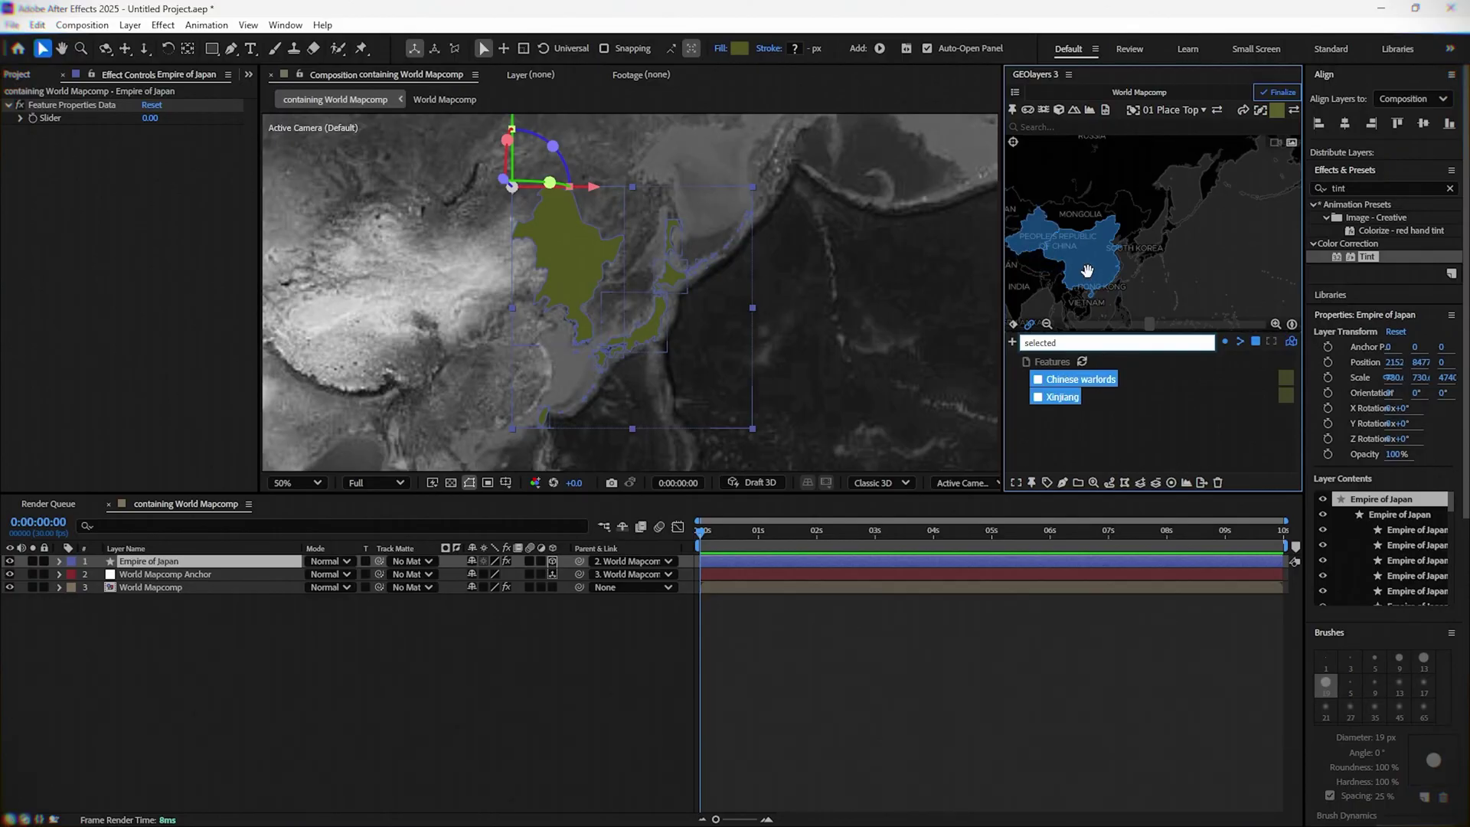
pyautogui.click(1063, 483)
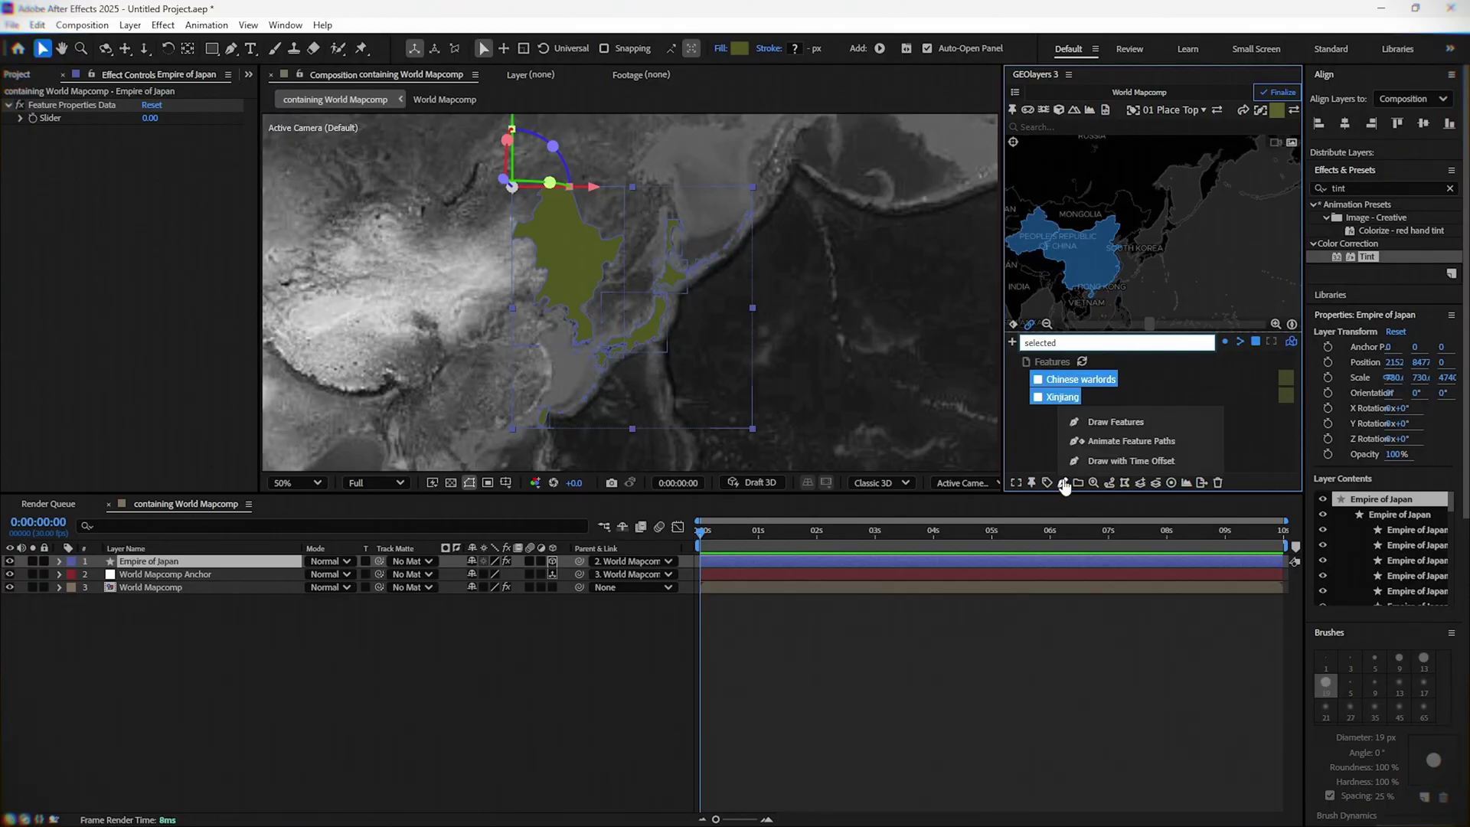
pyautogui.click(1111, 421)
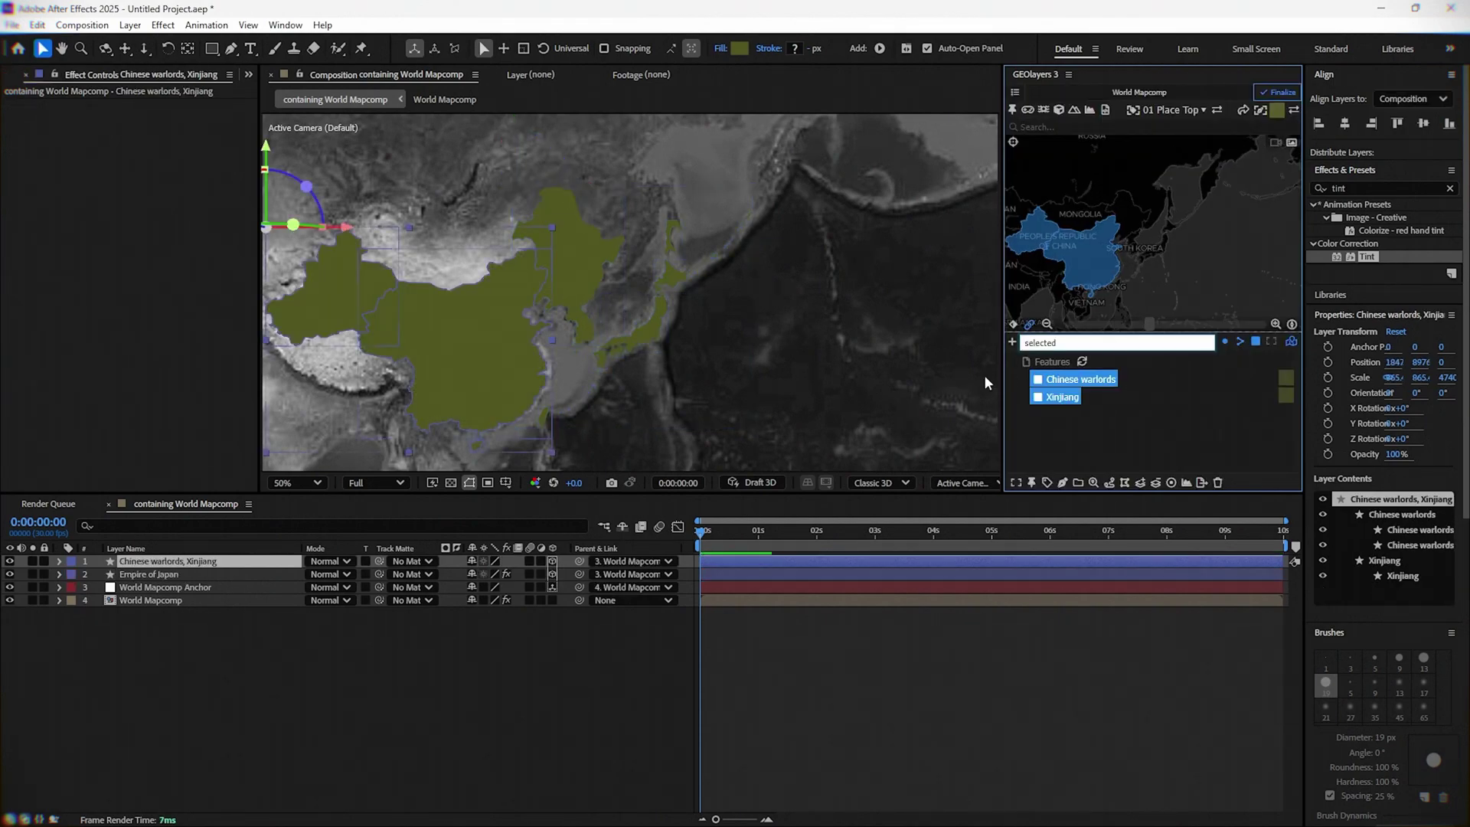
pyautogui.moveTo(1318, 398); pyautogui.dragTo(113, 314)
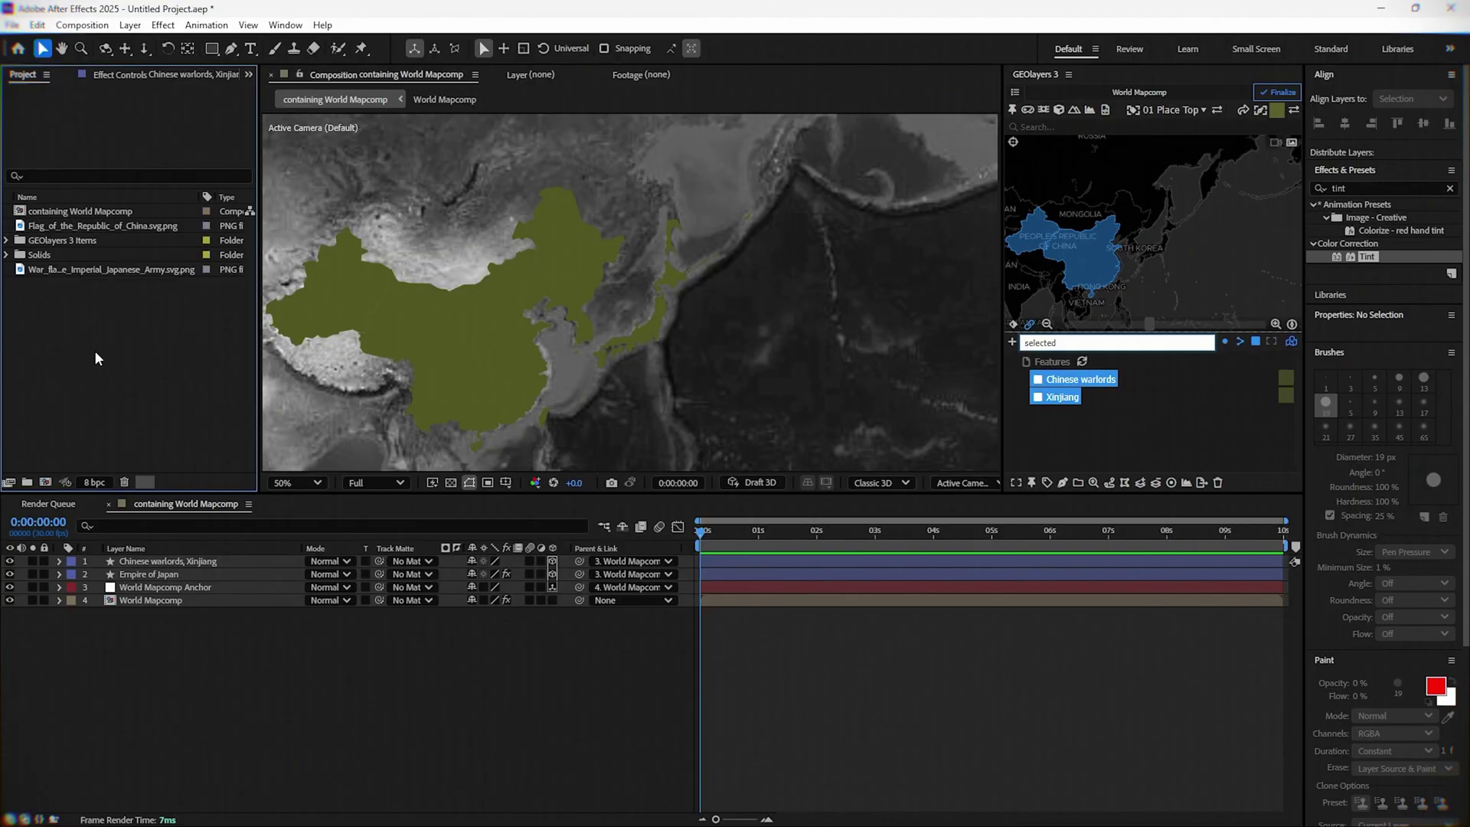
# - Add the Japanese war flag to the comp and scale it to about 36%
pyautogui.moveTo(40, 269); pyautogui.dragTo(671, 267)
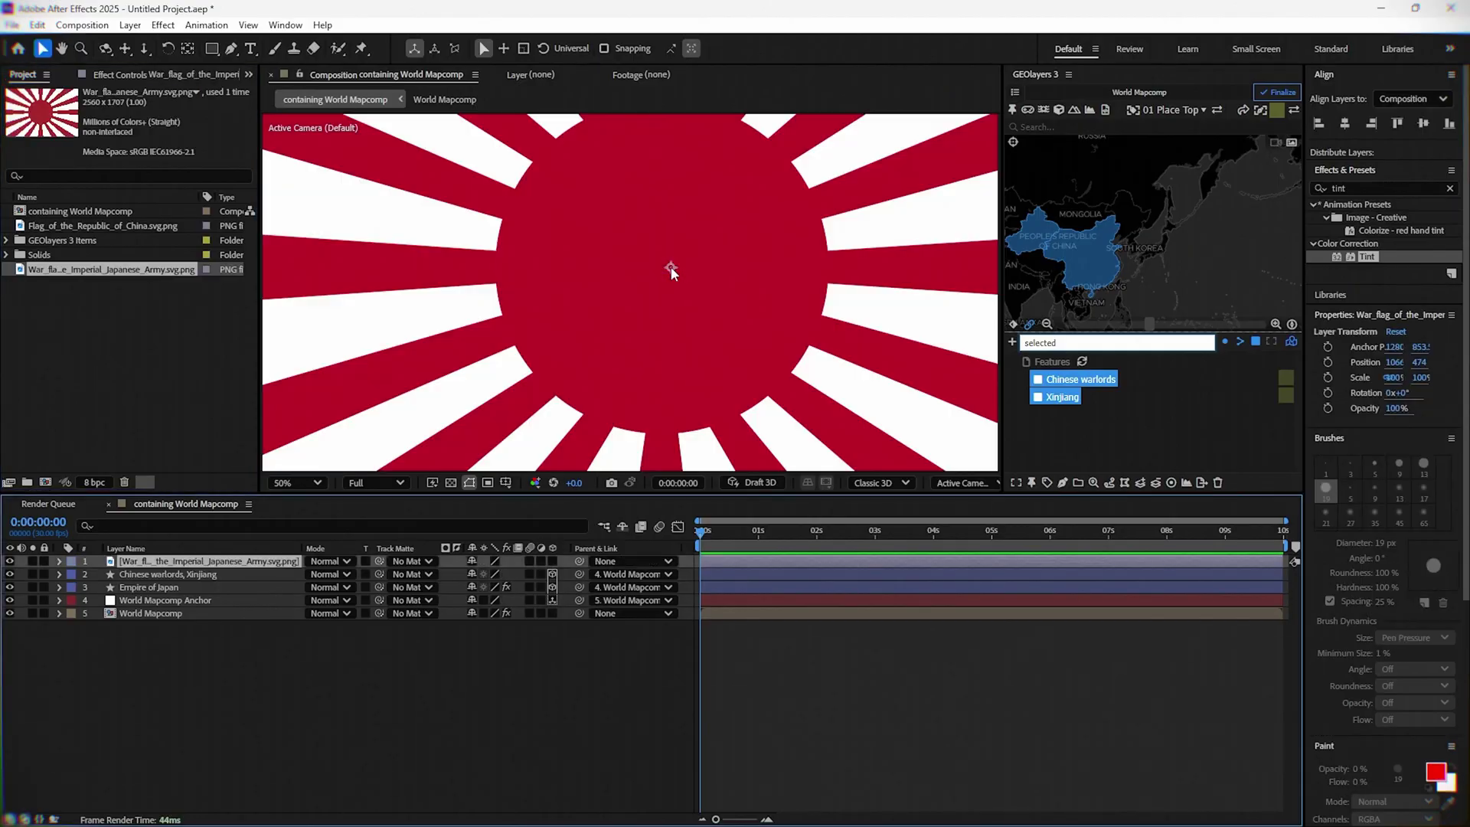
pyautogui.press(',')
pyautogui.moveTo(893, 442); pyautogui.dragTo(682, 326)
# - Parent the flag to World Mapcomp Anchor, make it 3D, matte it to Empire of Japan, and add the China flag
pyautogui.click(616, 564)
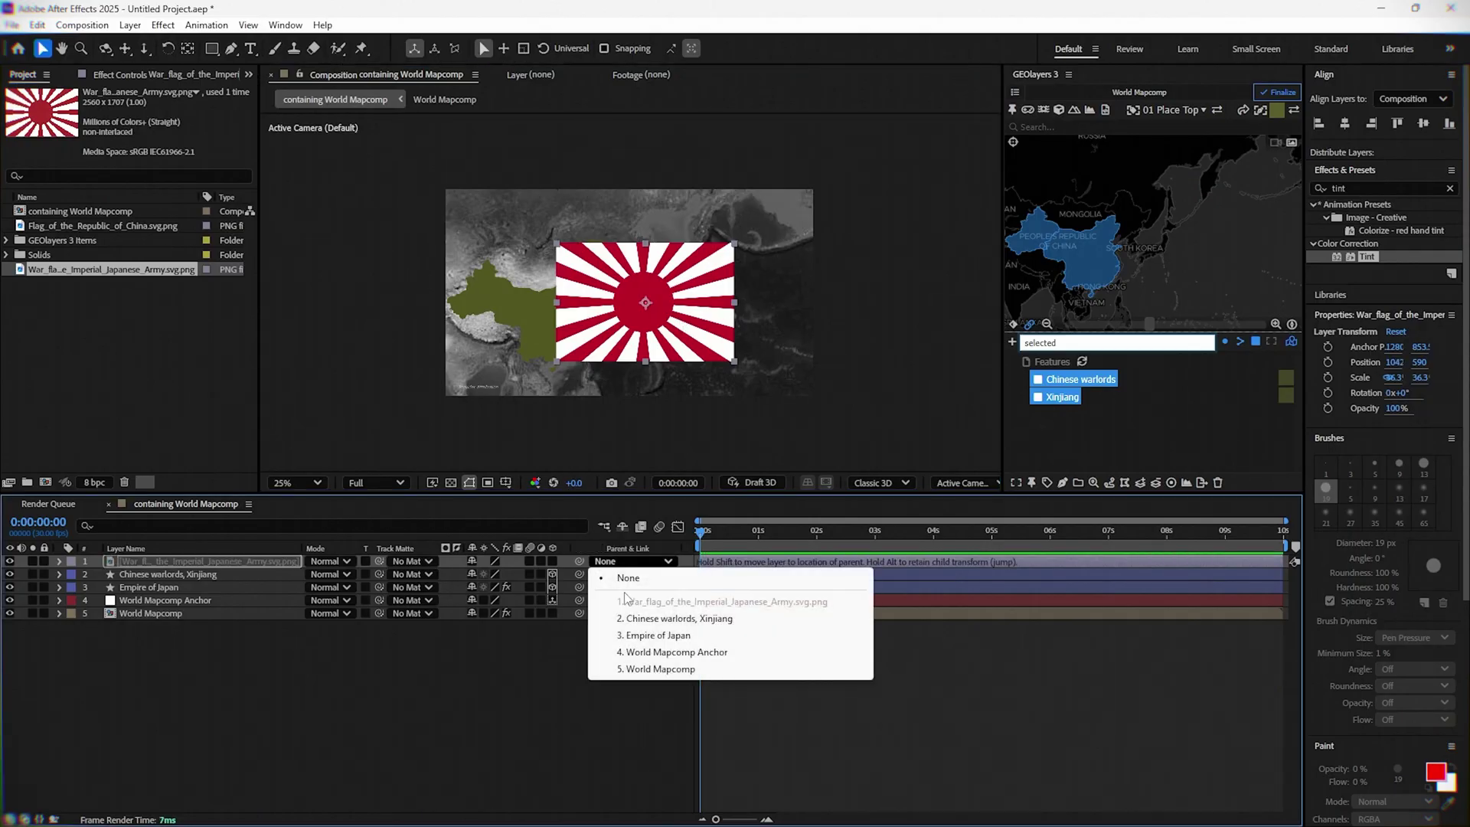
pyautogui.click(657, 652)
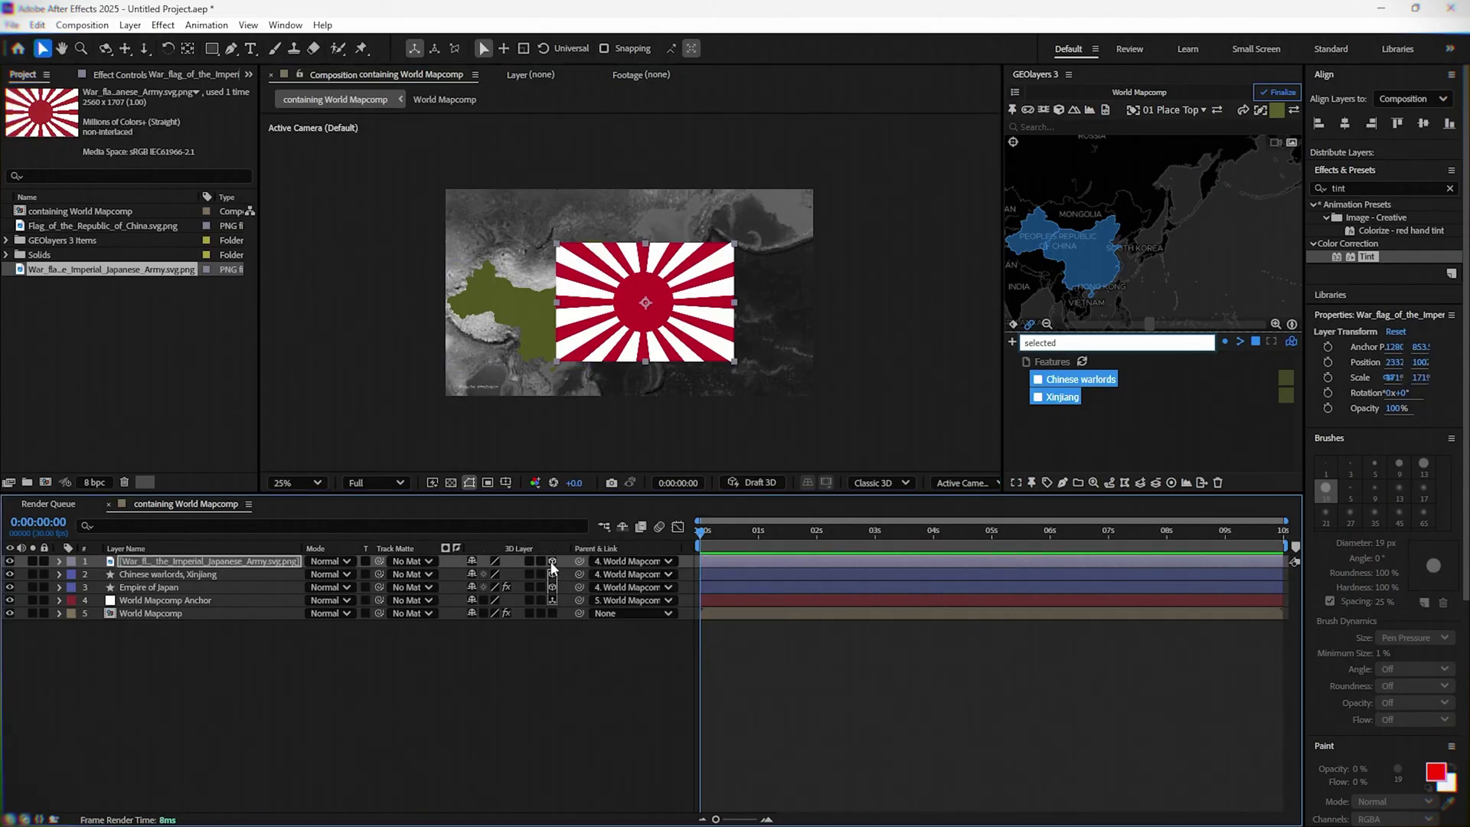
pyautogui.click(552, 562)
pyautogui.click(404, 565)
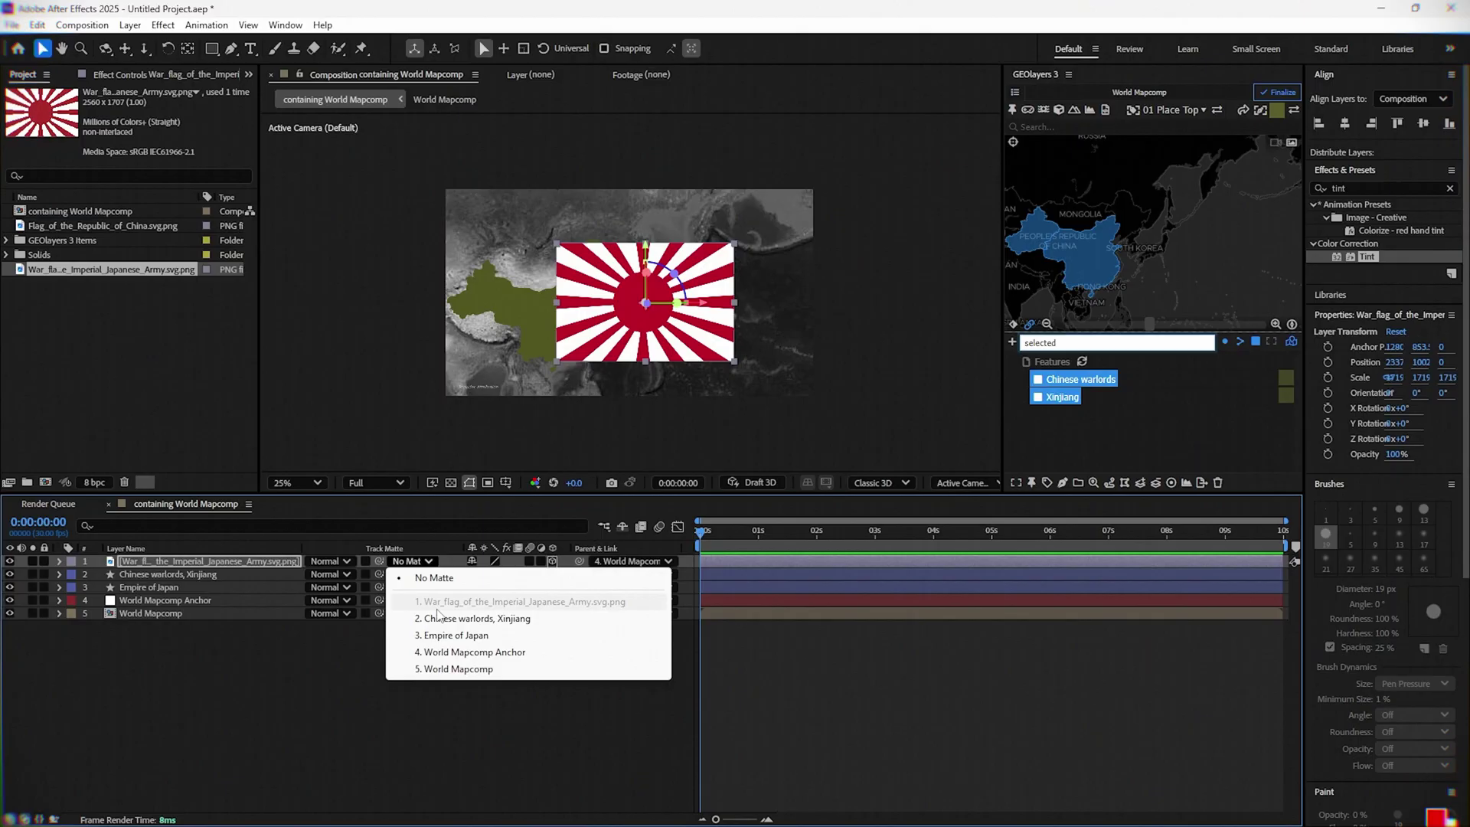
pyautogui.click(446, 633)
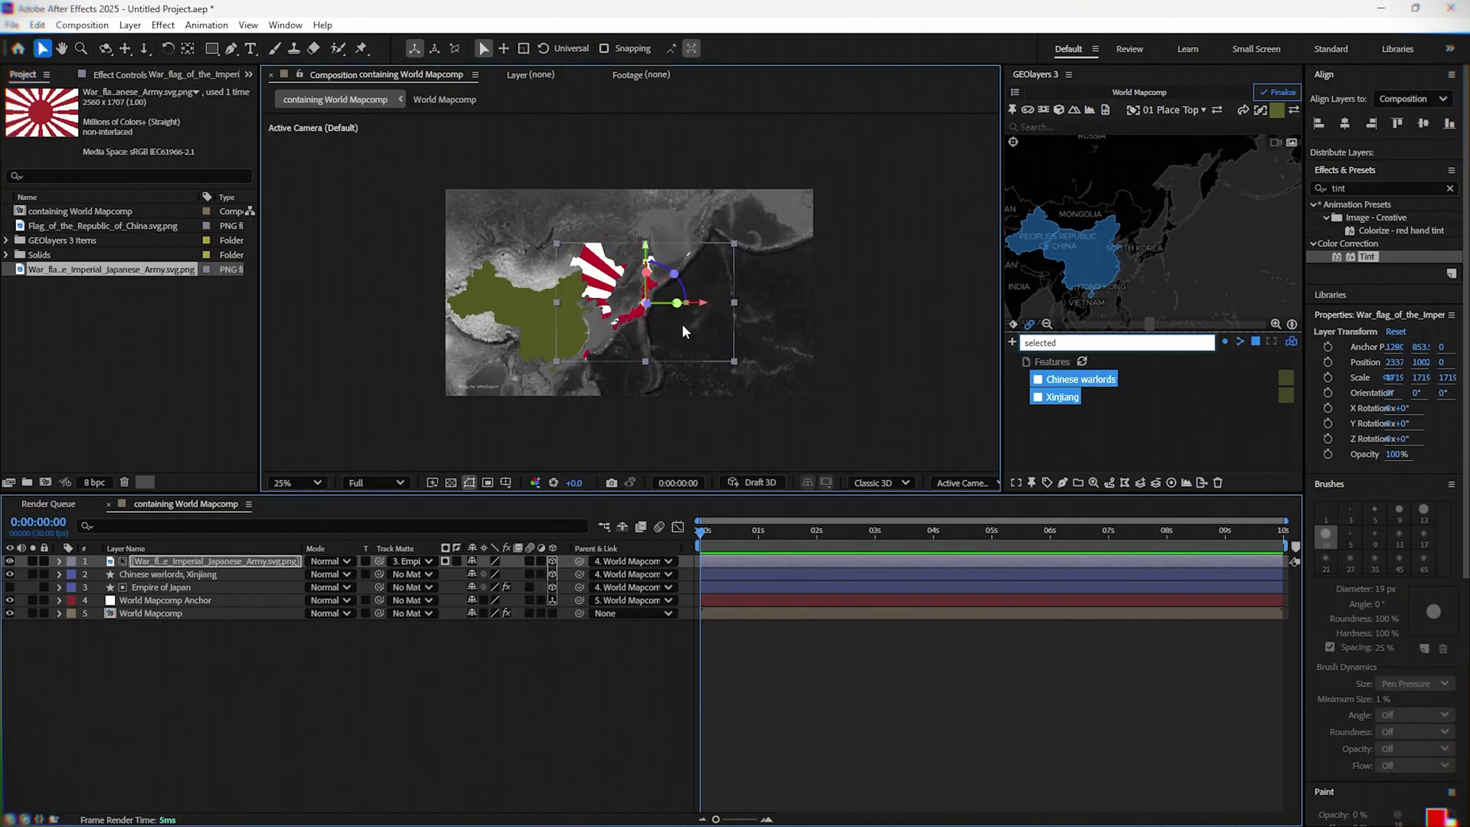
pyautogui.moveTo(682, 323); pyautogui.dragTo(650, 340)
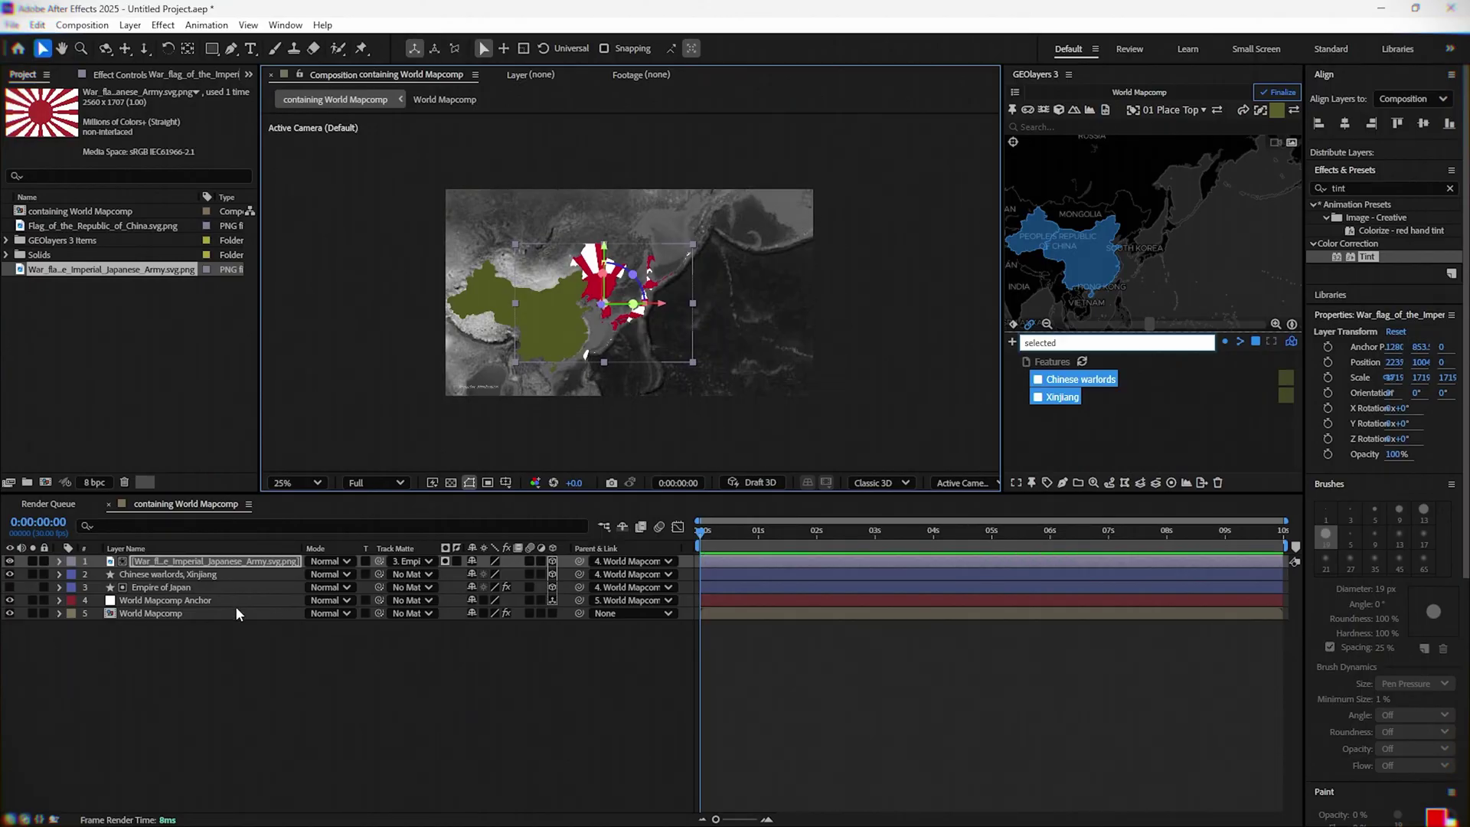
pyautogui.moveTo(75, 225); pyautogui.dragTo(608, 285)
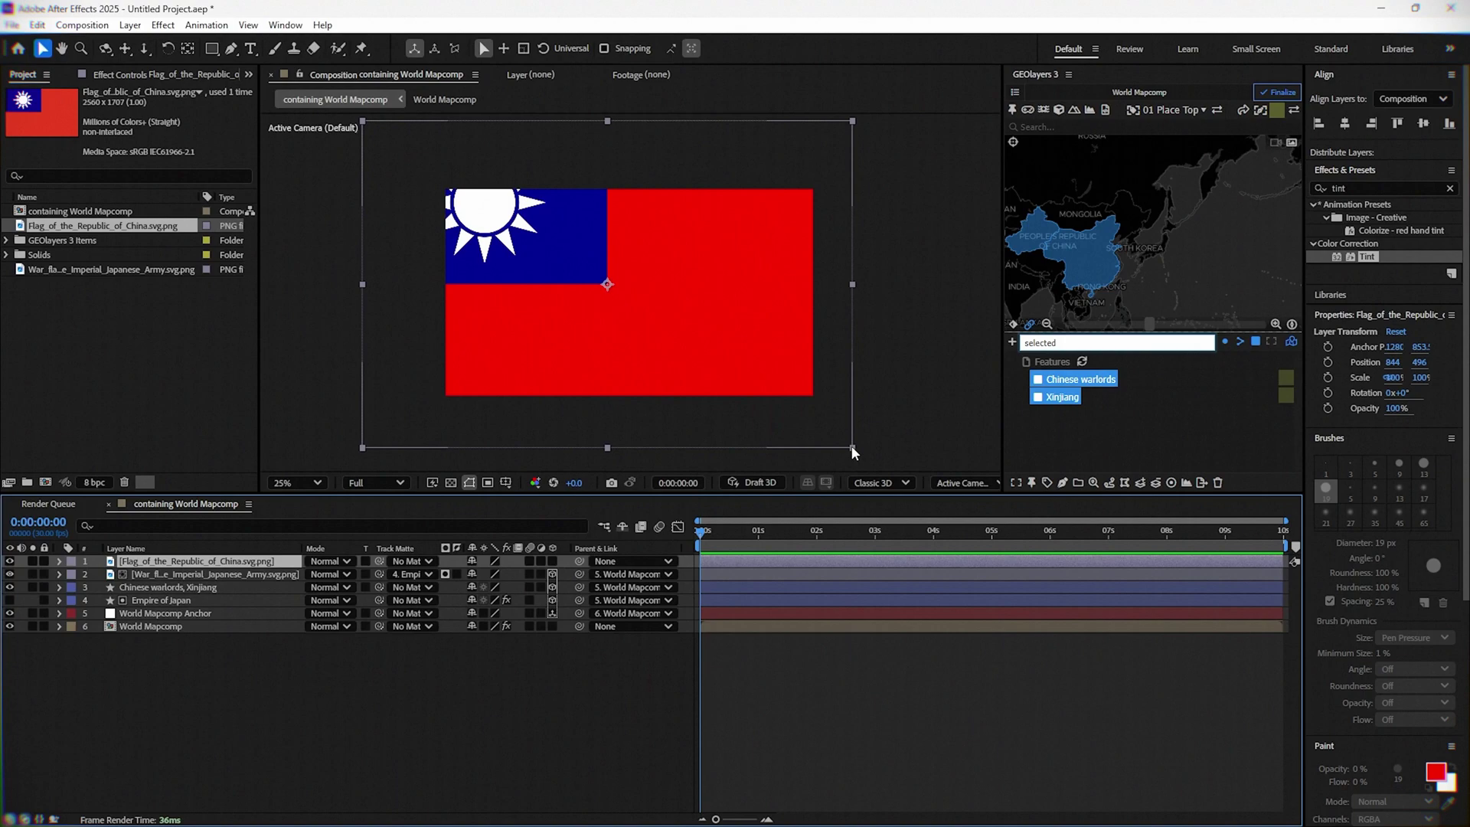
# - Scale the China flag to 64%, parent it to World Mapcomp Anchor, make it 3D, matte it to Chinese warlords, Xinjiang
pyautogui.moveTo(851, 446); pyautogui.dragTo(737, 383)
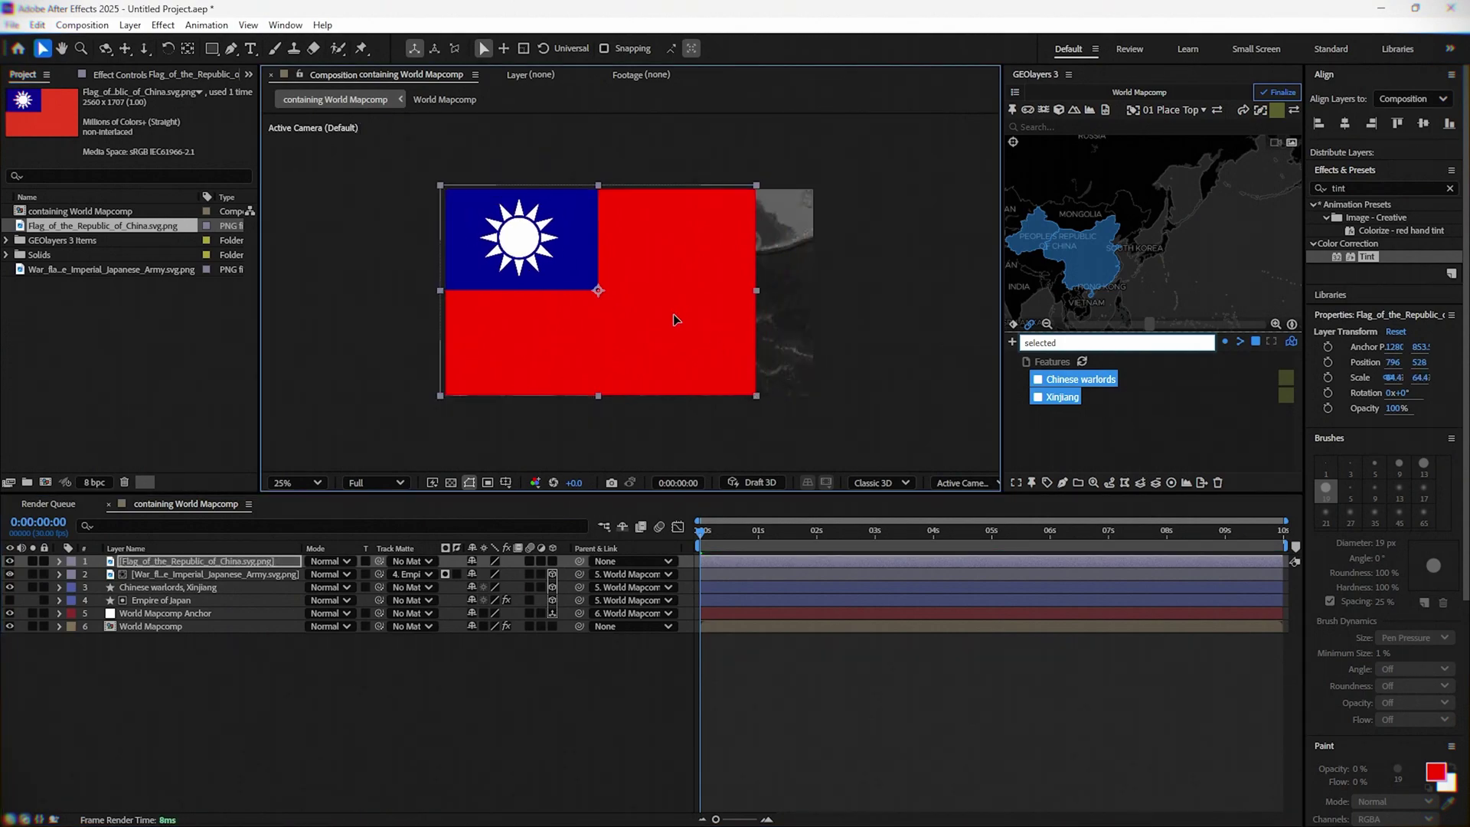
pyautogui.click(607, 564)
pyautogui.click(612, 667)
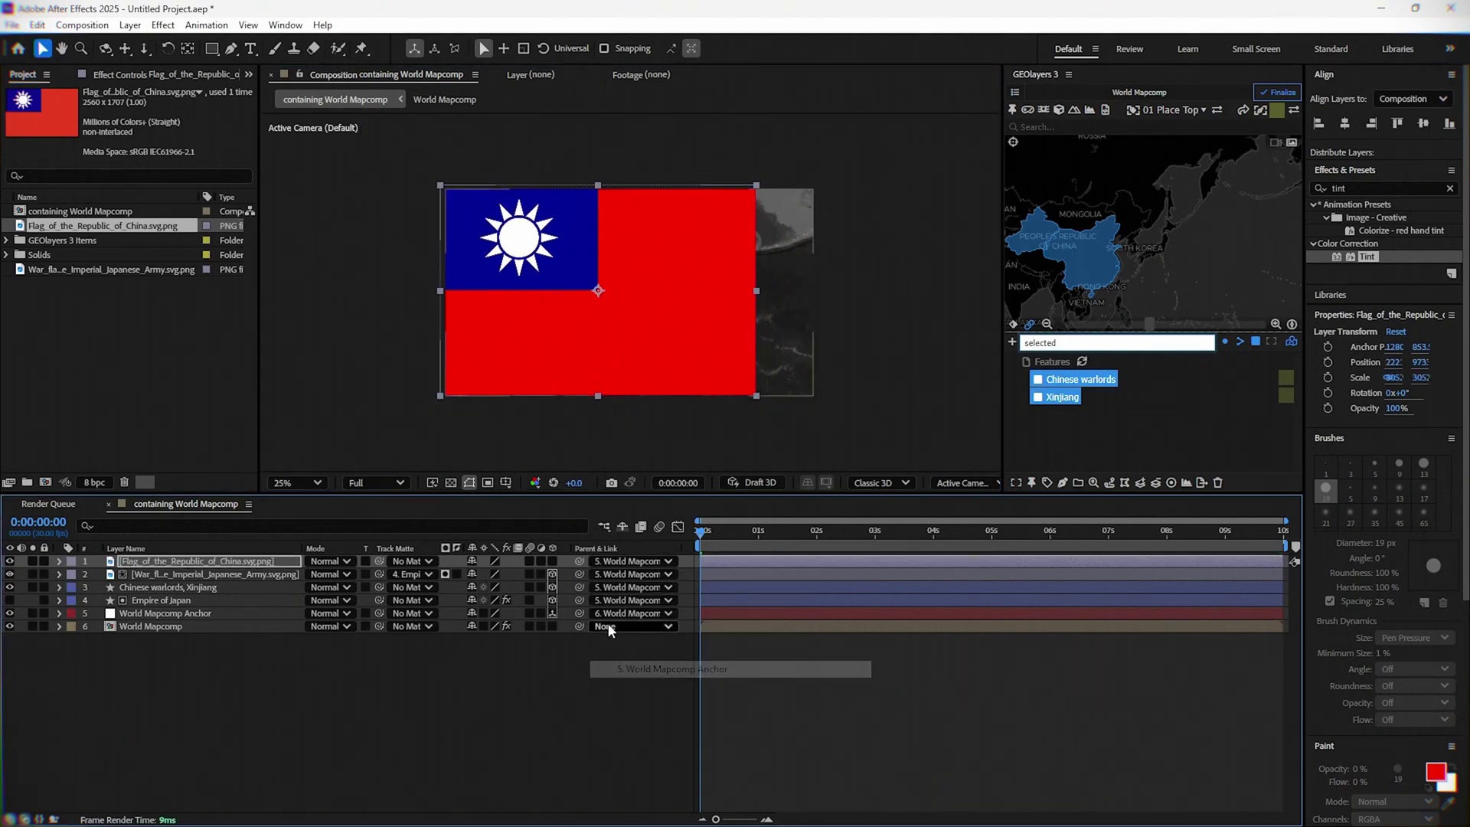
pyautogui.click(552, 561)
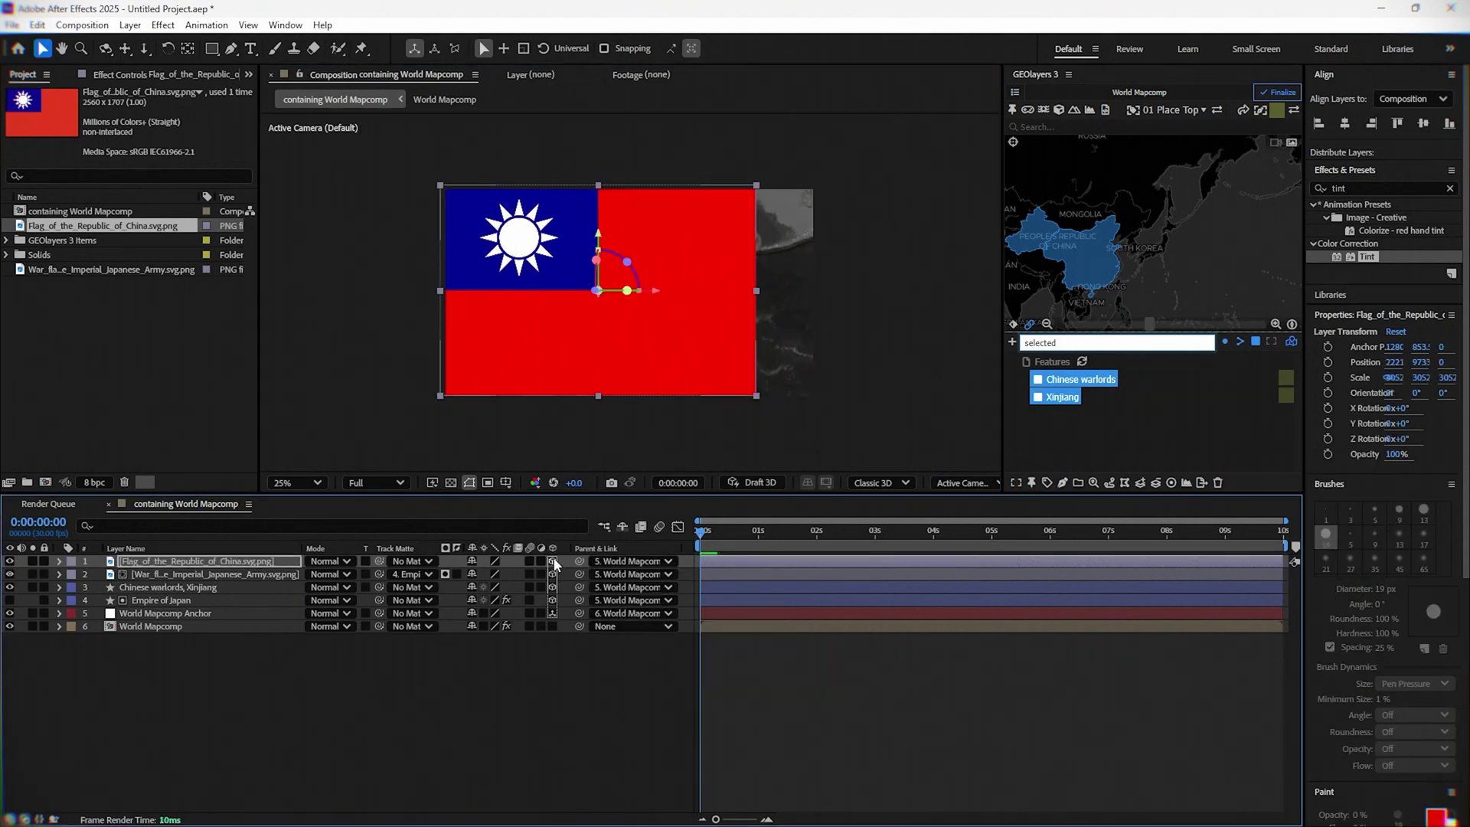
pyautogui.click(418, 562)
pyautogui.click(470, 636)
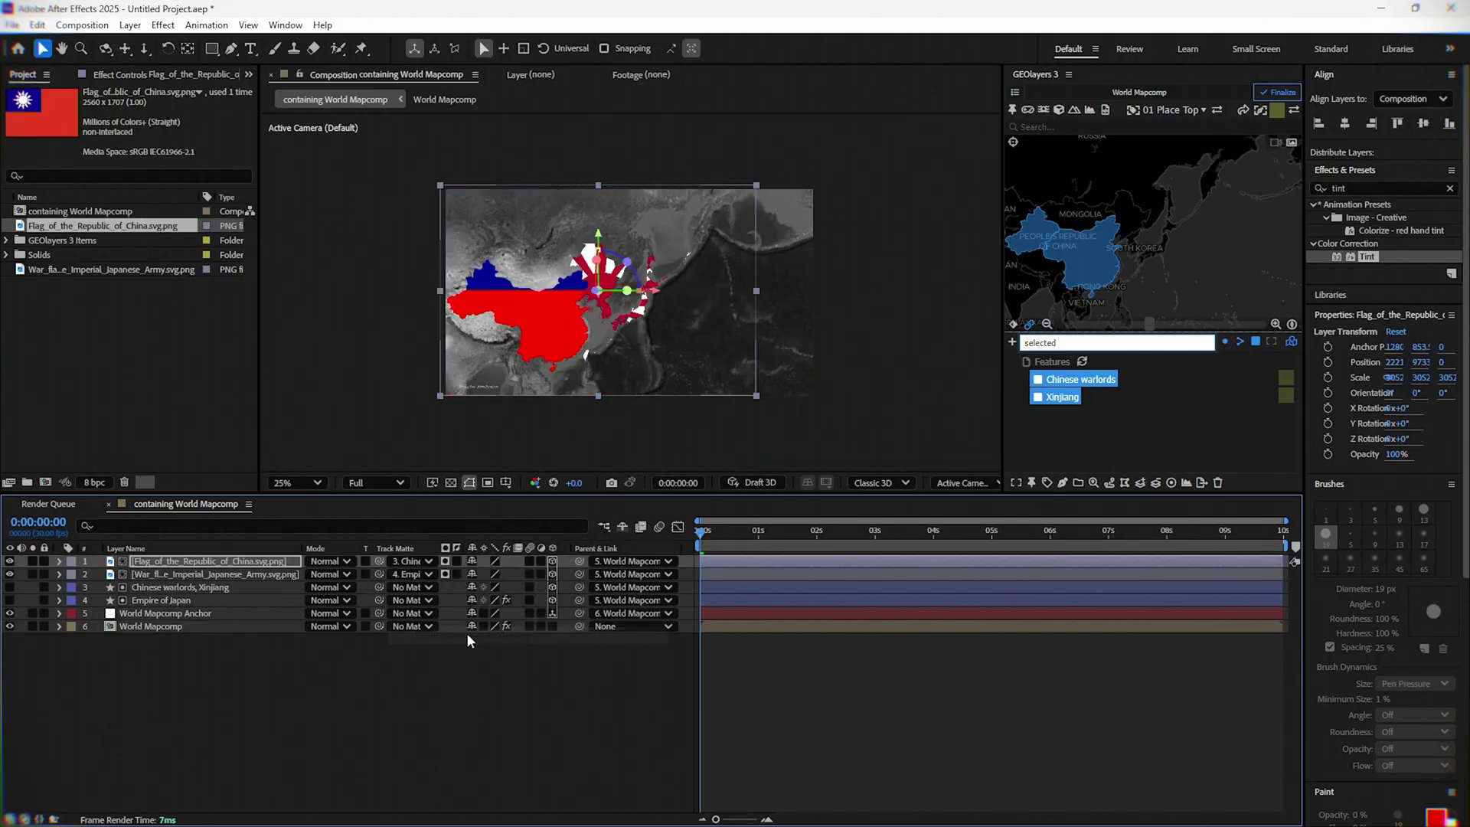
pyautogui.moveTo(691, 370); pyautogui.dragTo(655, 373)
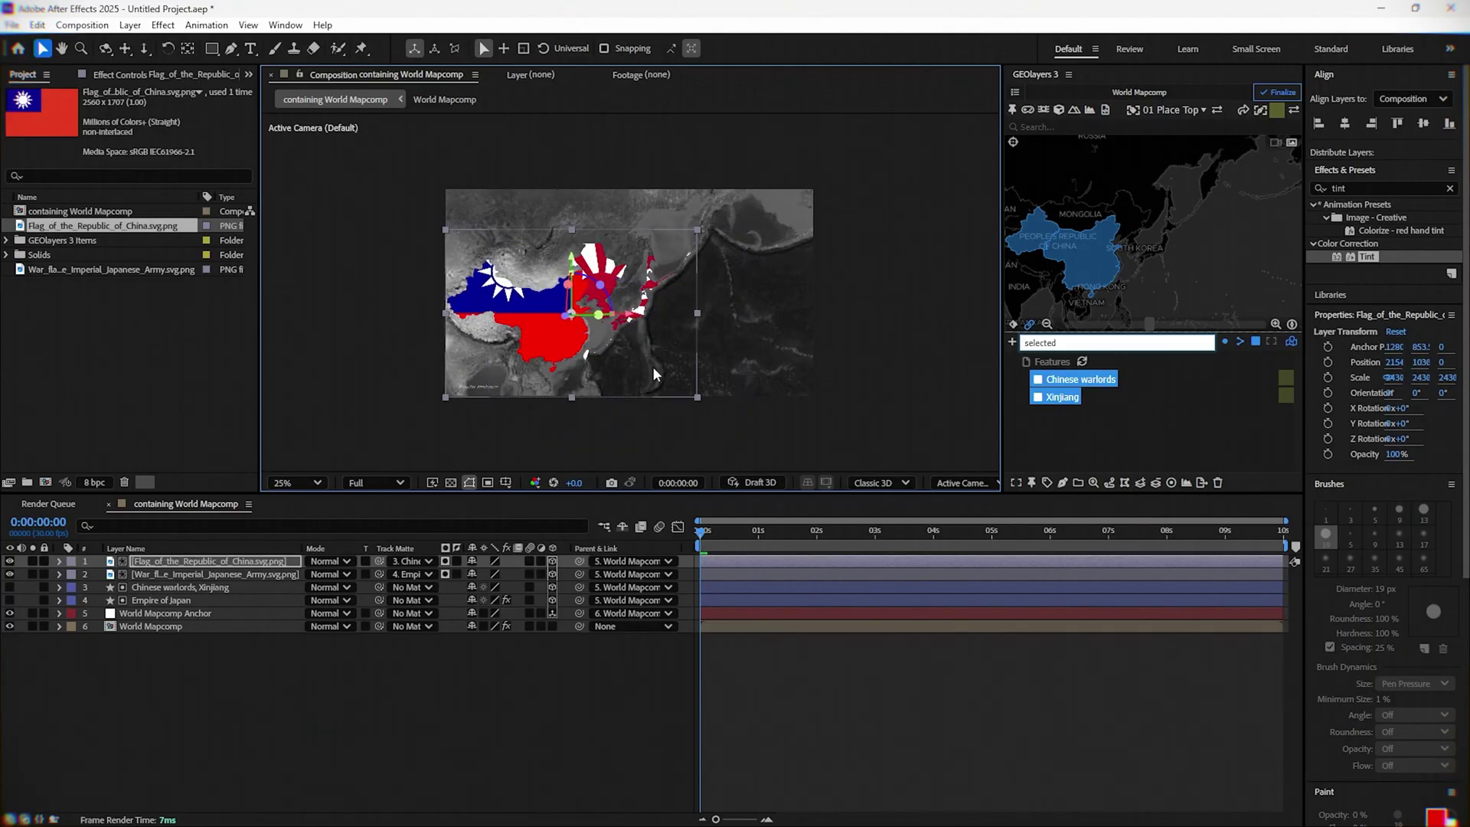
pyautogui.click(582, 699)
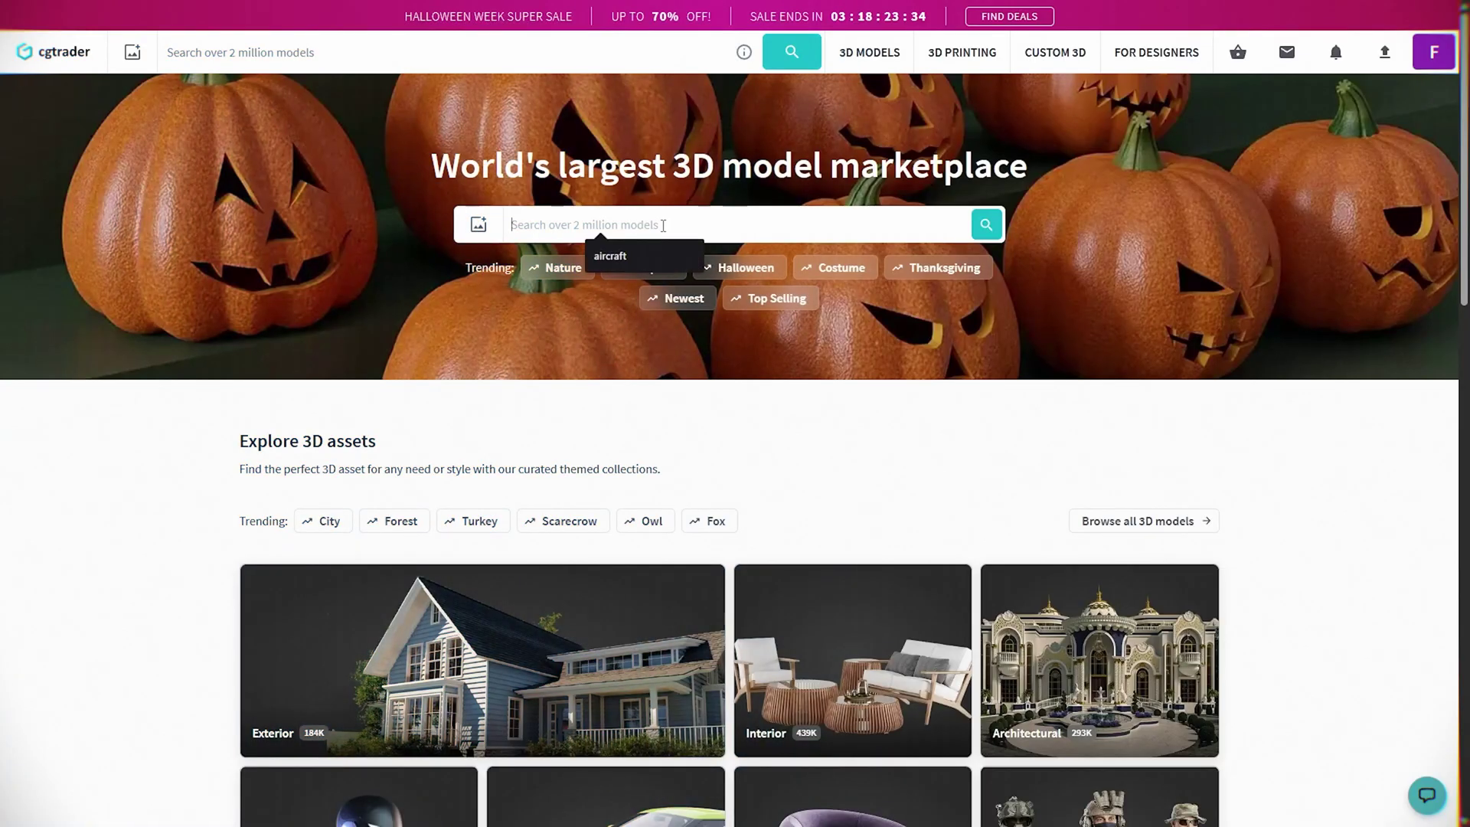
# - Search CGTrader for aircraft, filtered to free glTF models
pyautogui.write('aircraft')
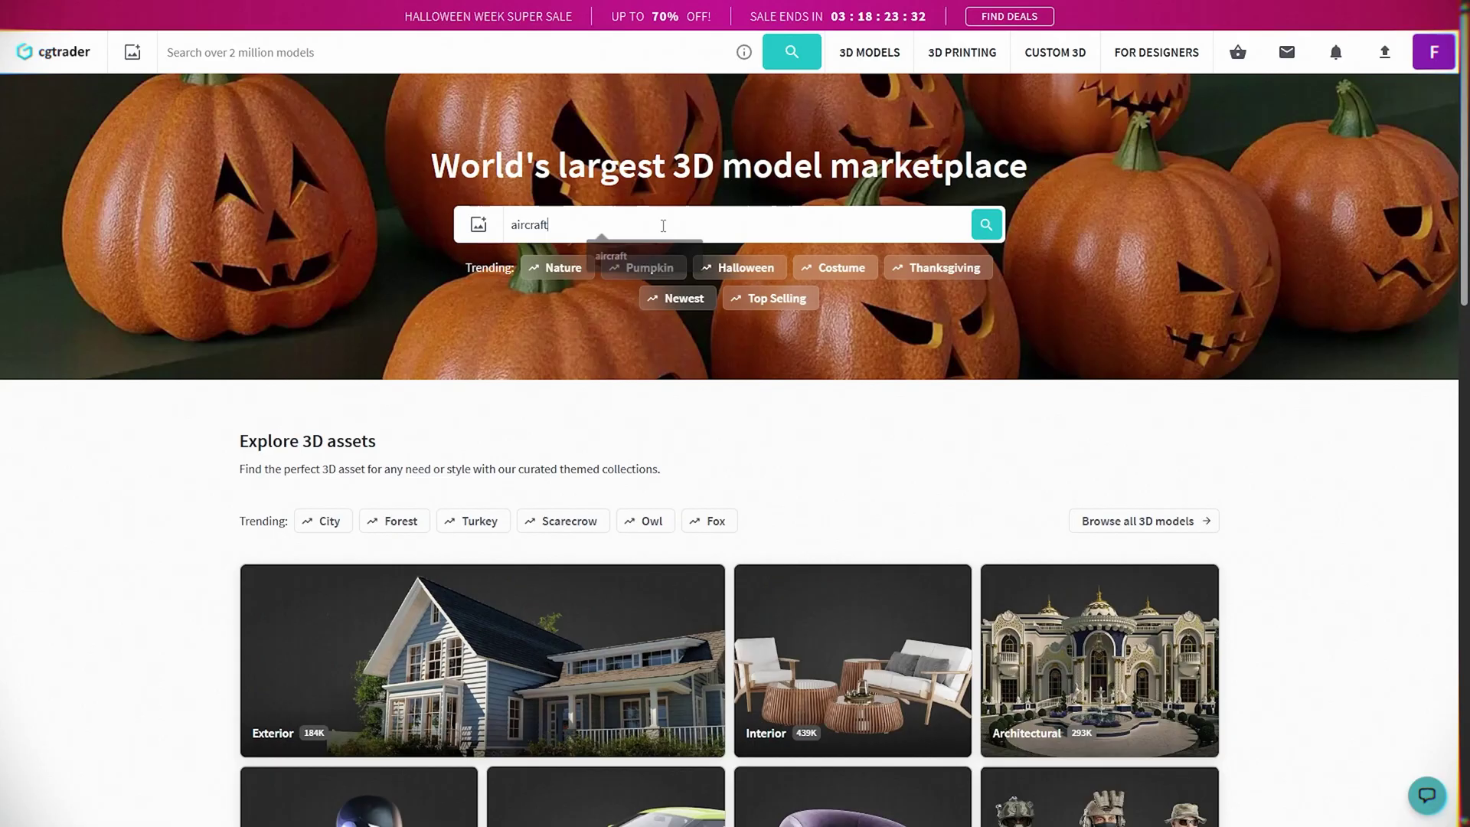
pyautogui.press('Return')
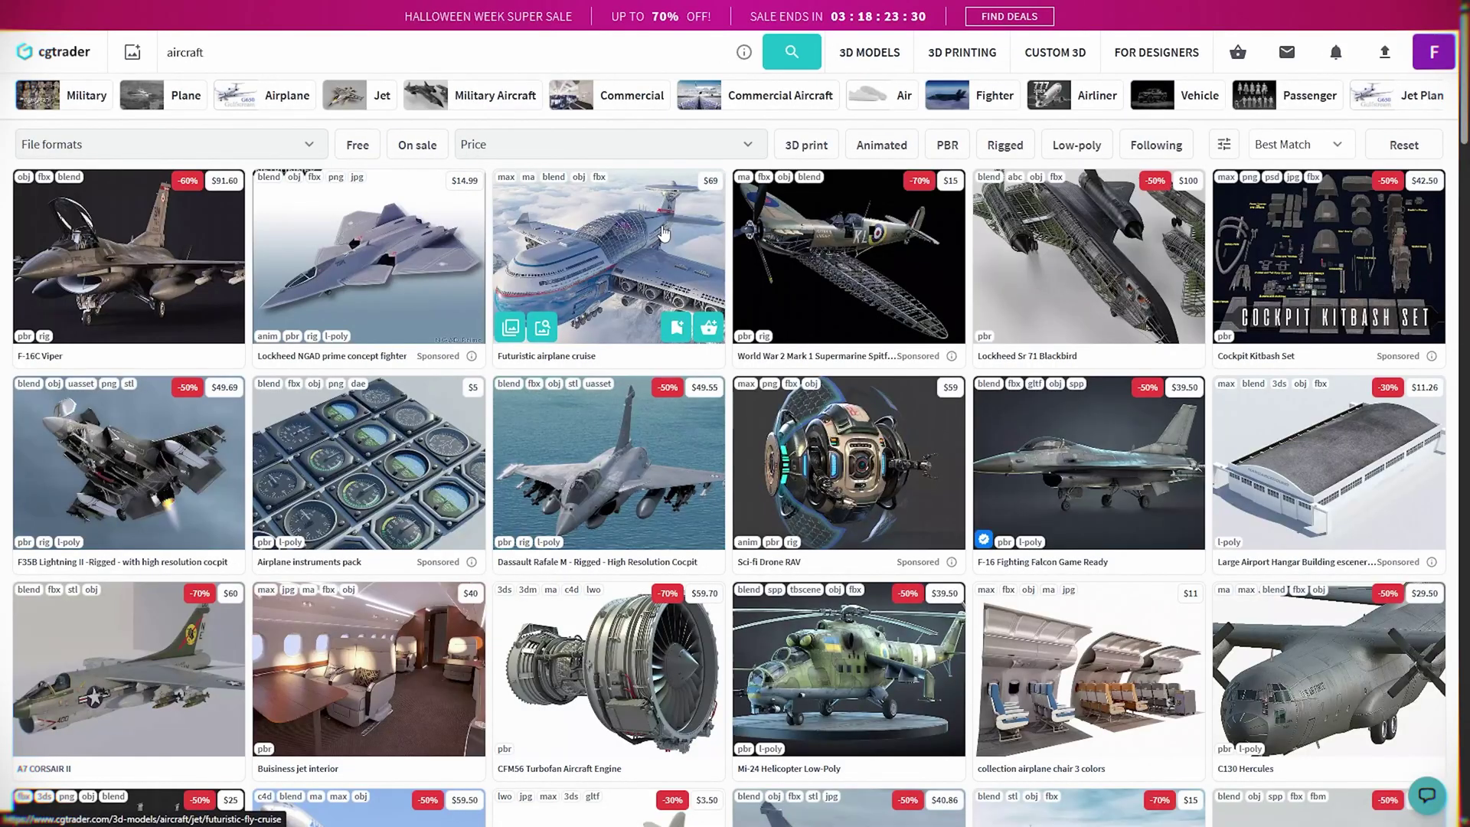
pyautogui.click(357, 145)
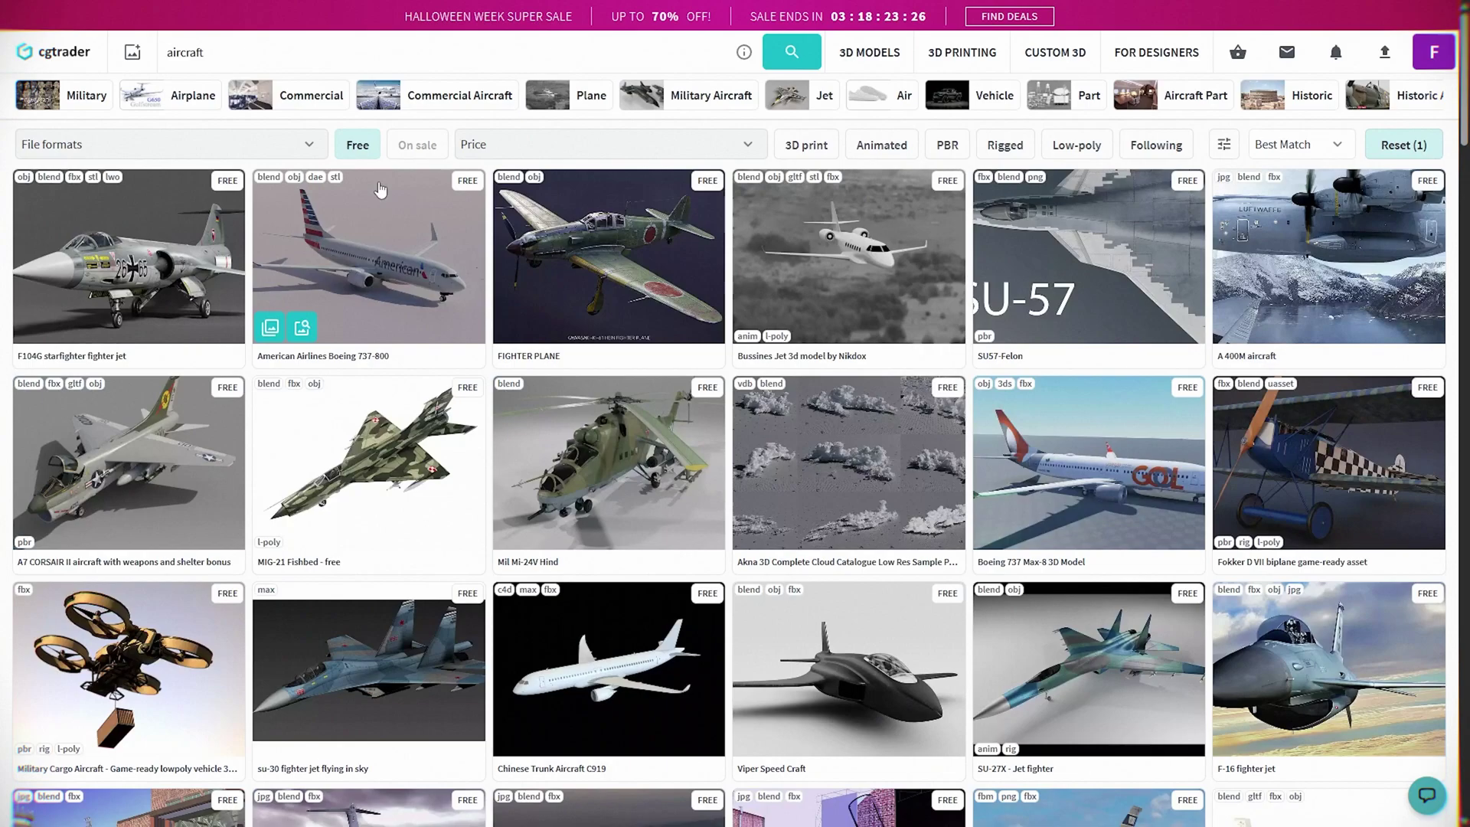
pyautogui.scroll(-9, 880, 314)
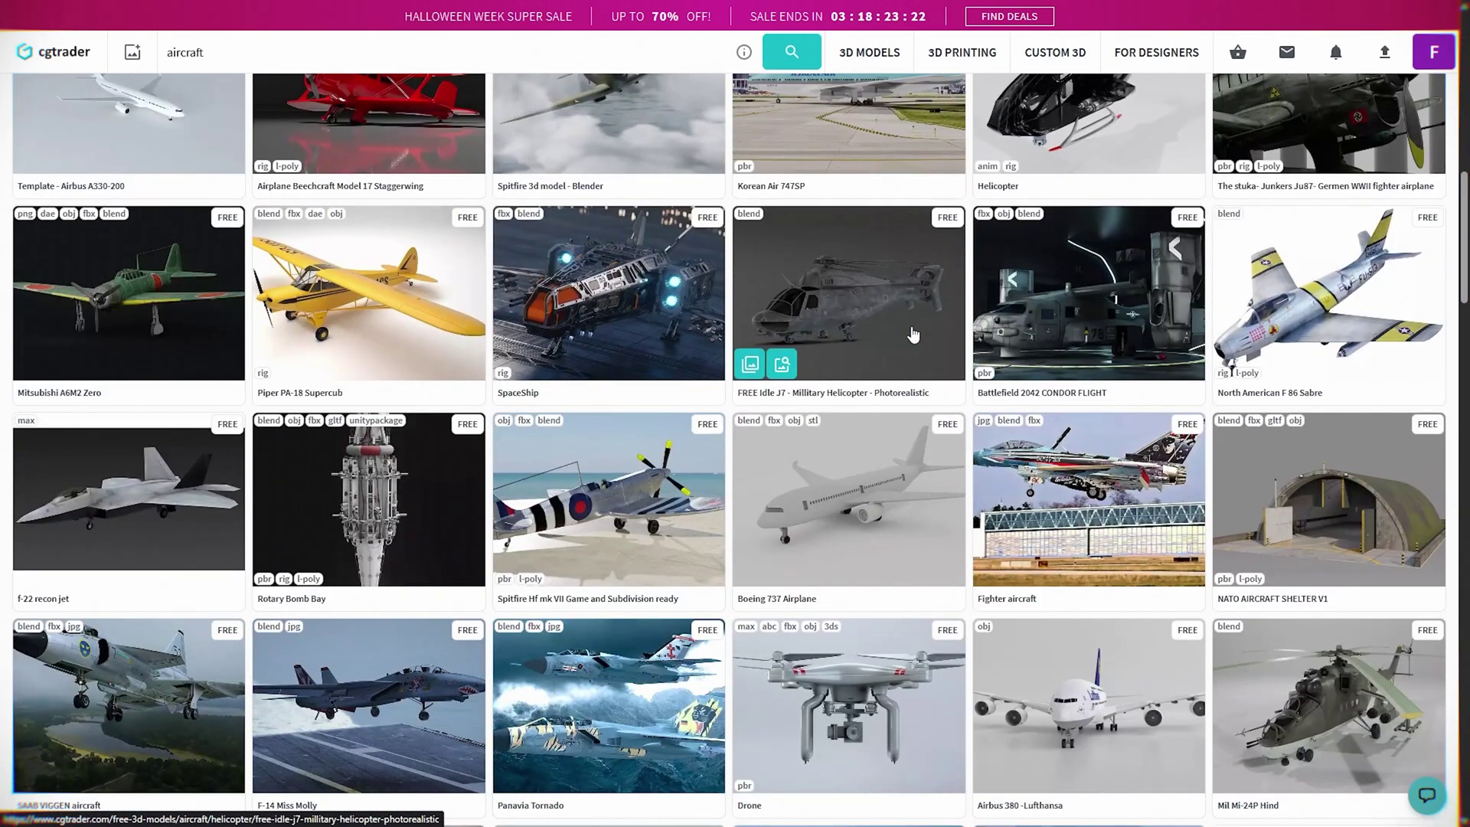
pyautogui.scroll(12, 536, 344)
pyautogui.click(102, 152)
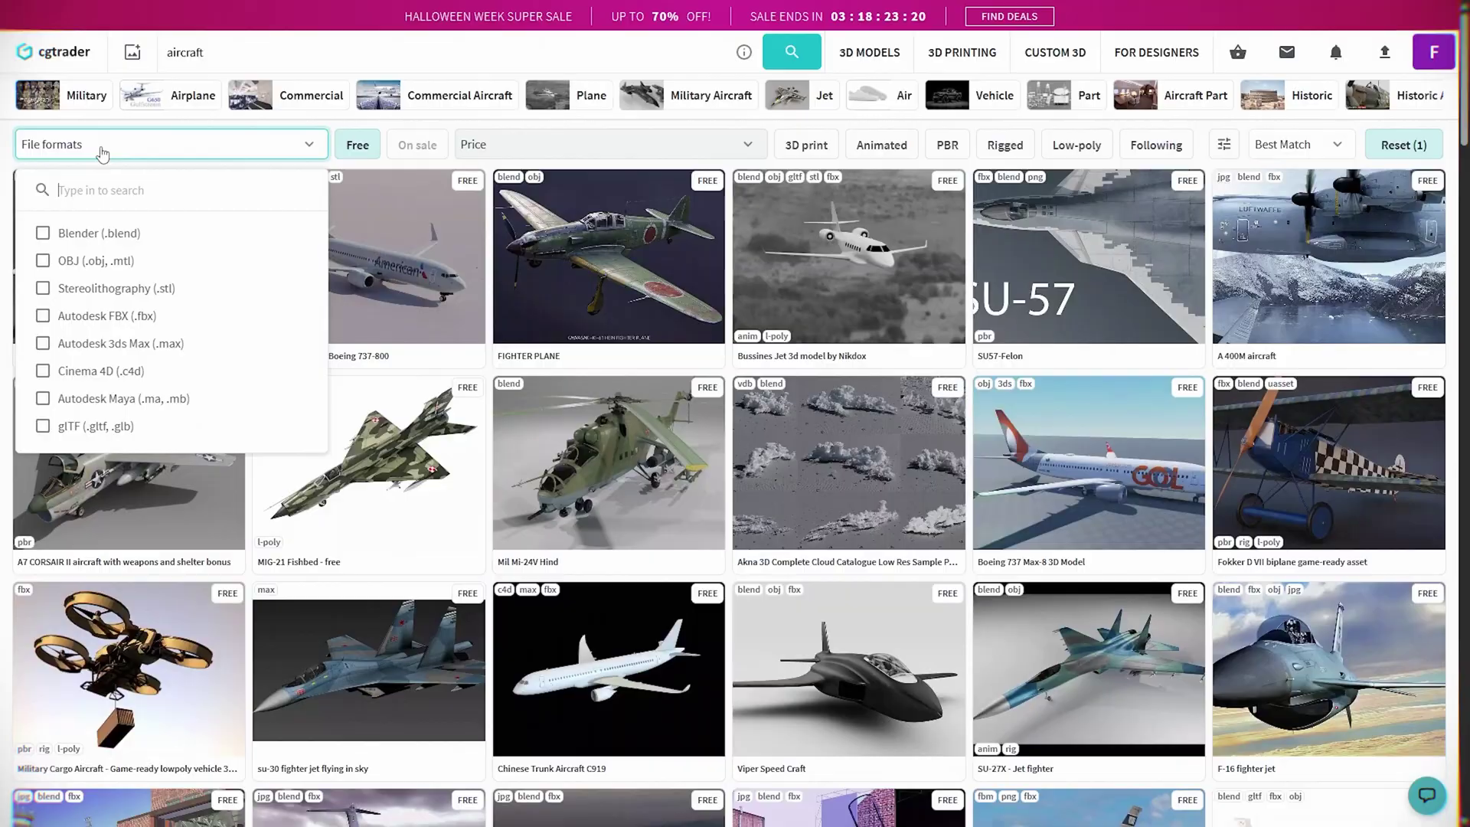
pyautogui.click(42, 427)
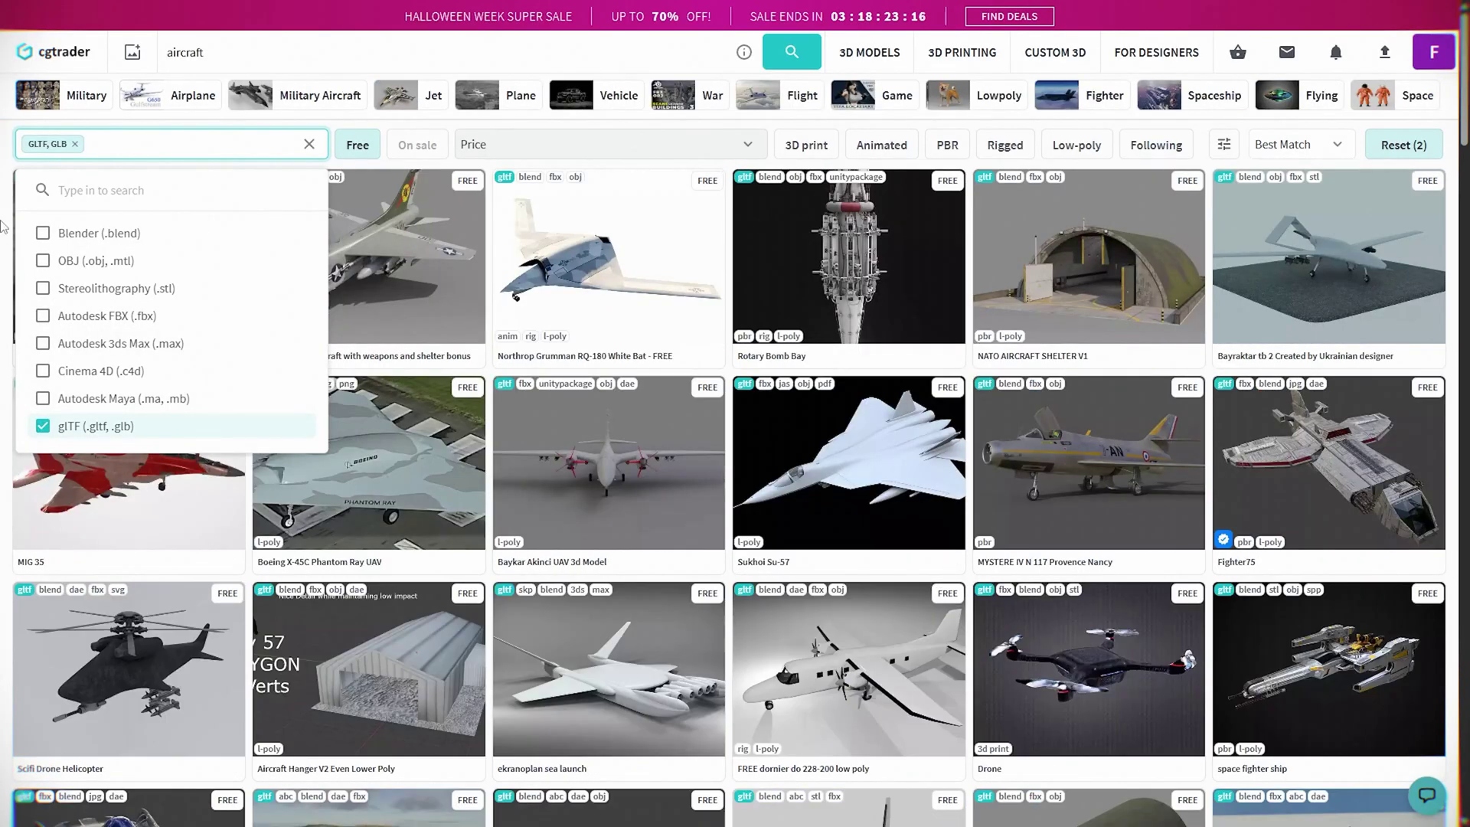
# - Import the downloaded uploads_files_2403429_ki59.gltf into the After Effects project
pyautogui.scroll(-2, 928, 400)
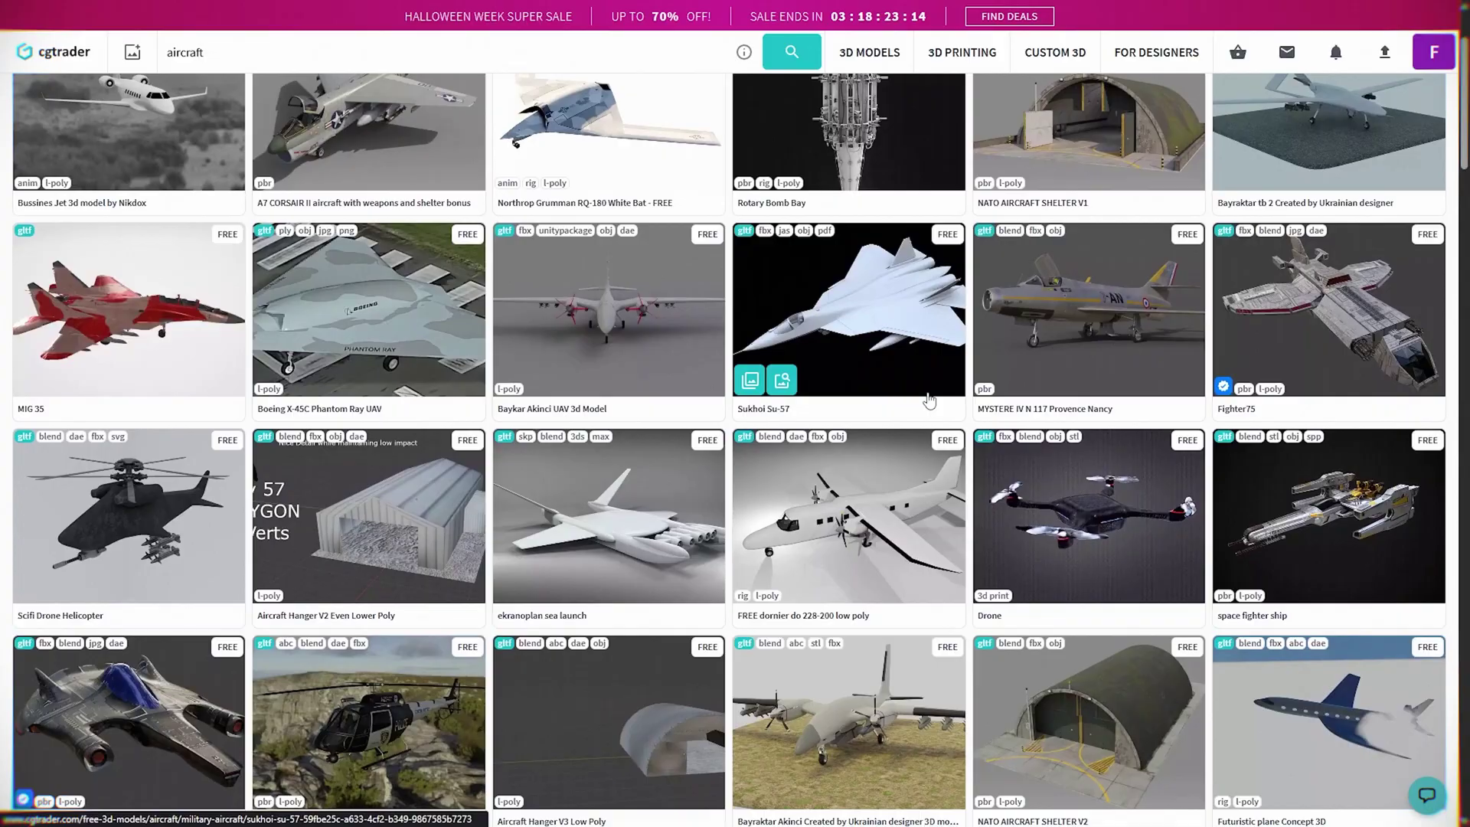
pyautogui.scroll(-7, 928, 400)
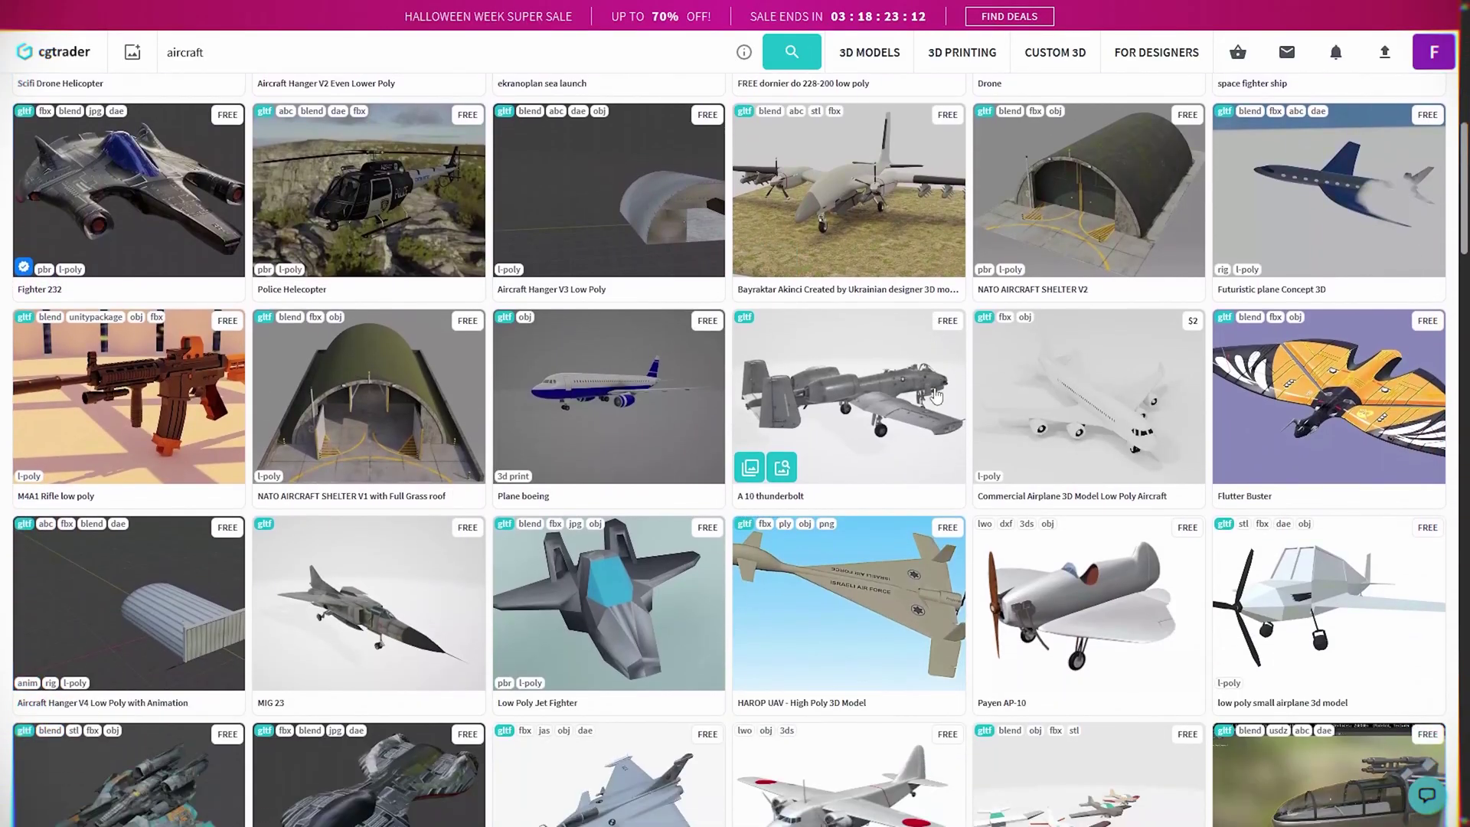
pyautogui.scroll(-7, 936, 395)
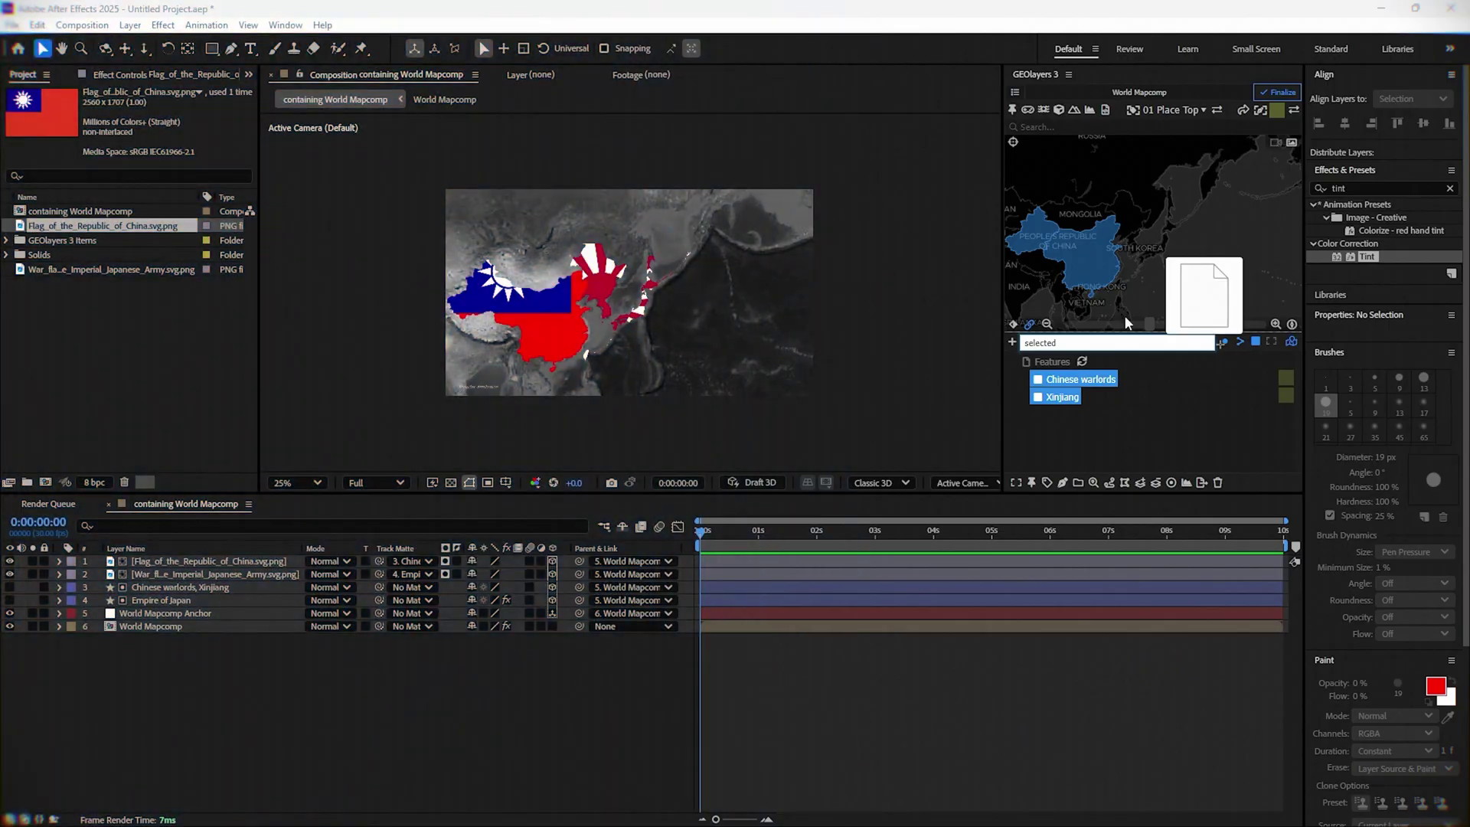
pyautogui.moveTo(1210, 322); pyautogui.dragTo(87, 352)
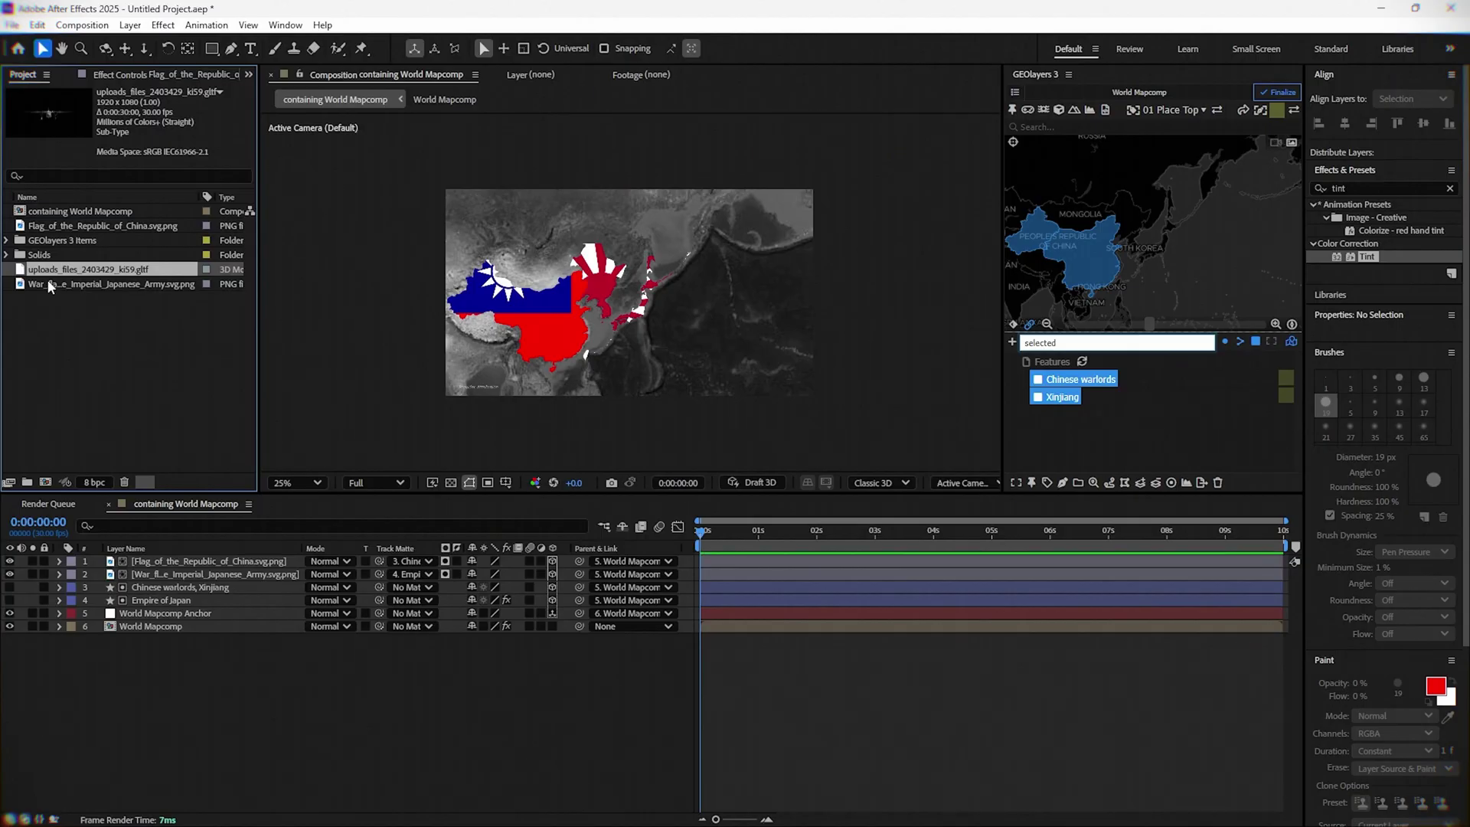
# - Create a new composition from the glTF airplane model
pyautogui.rightClick(23, 275)
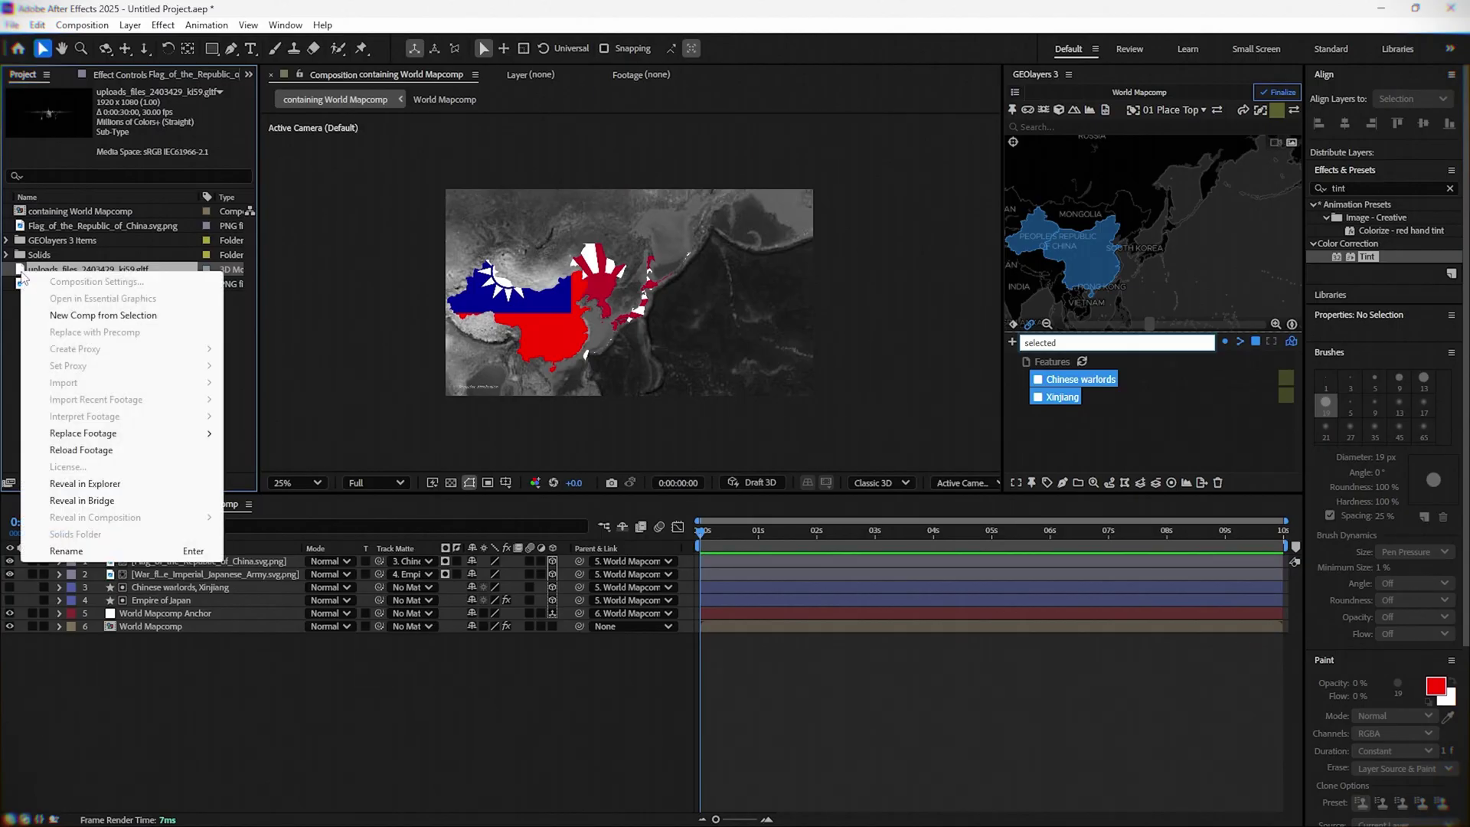
pyautogui.click(90, 315)
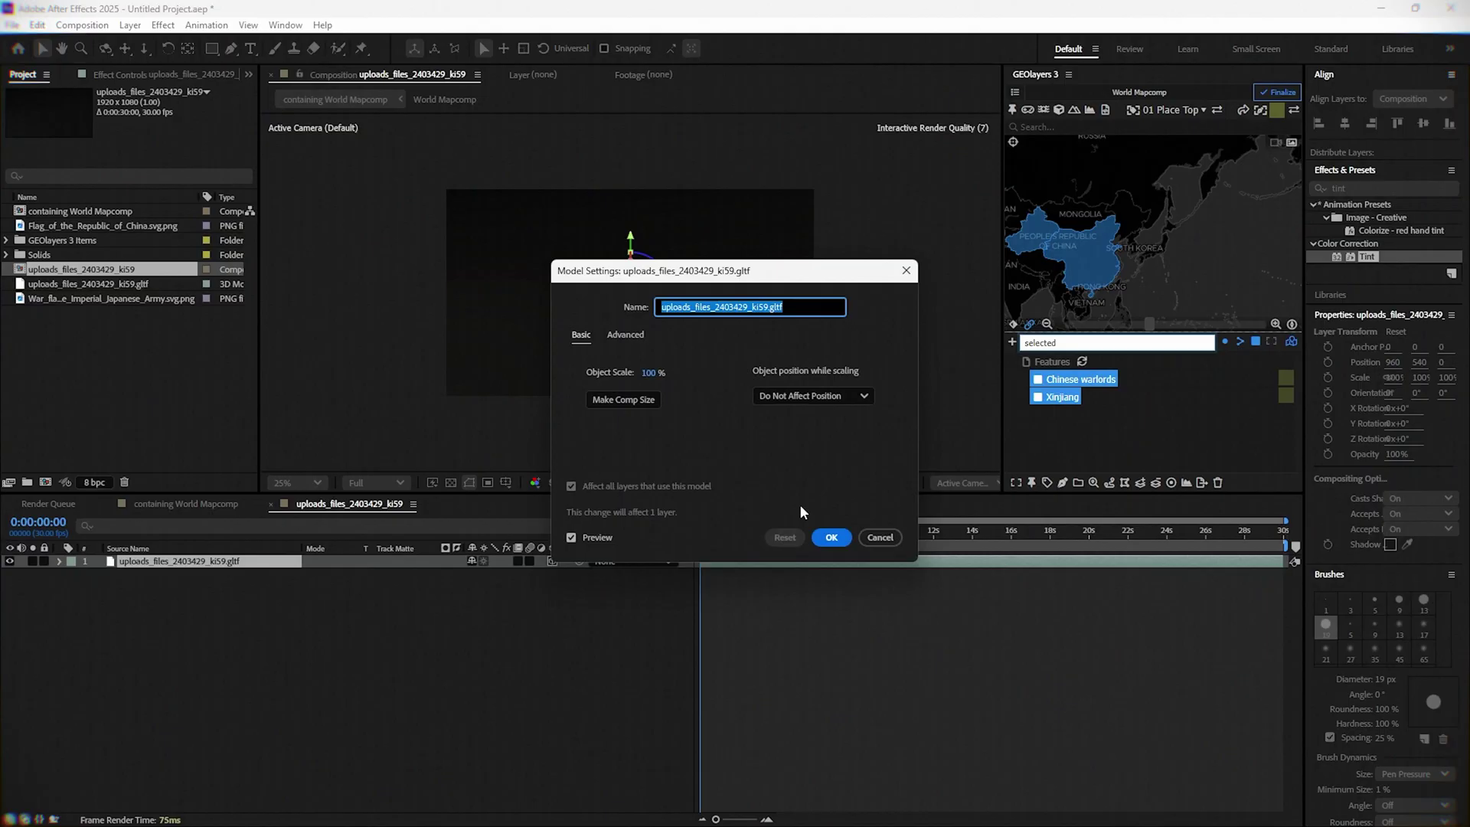
pyautogui.click(831, 537)
# - Set the airplane's orientation to 90°, 0°, 0°
pyautogui.click(620, 324)
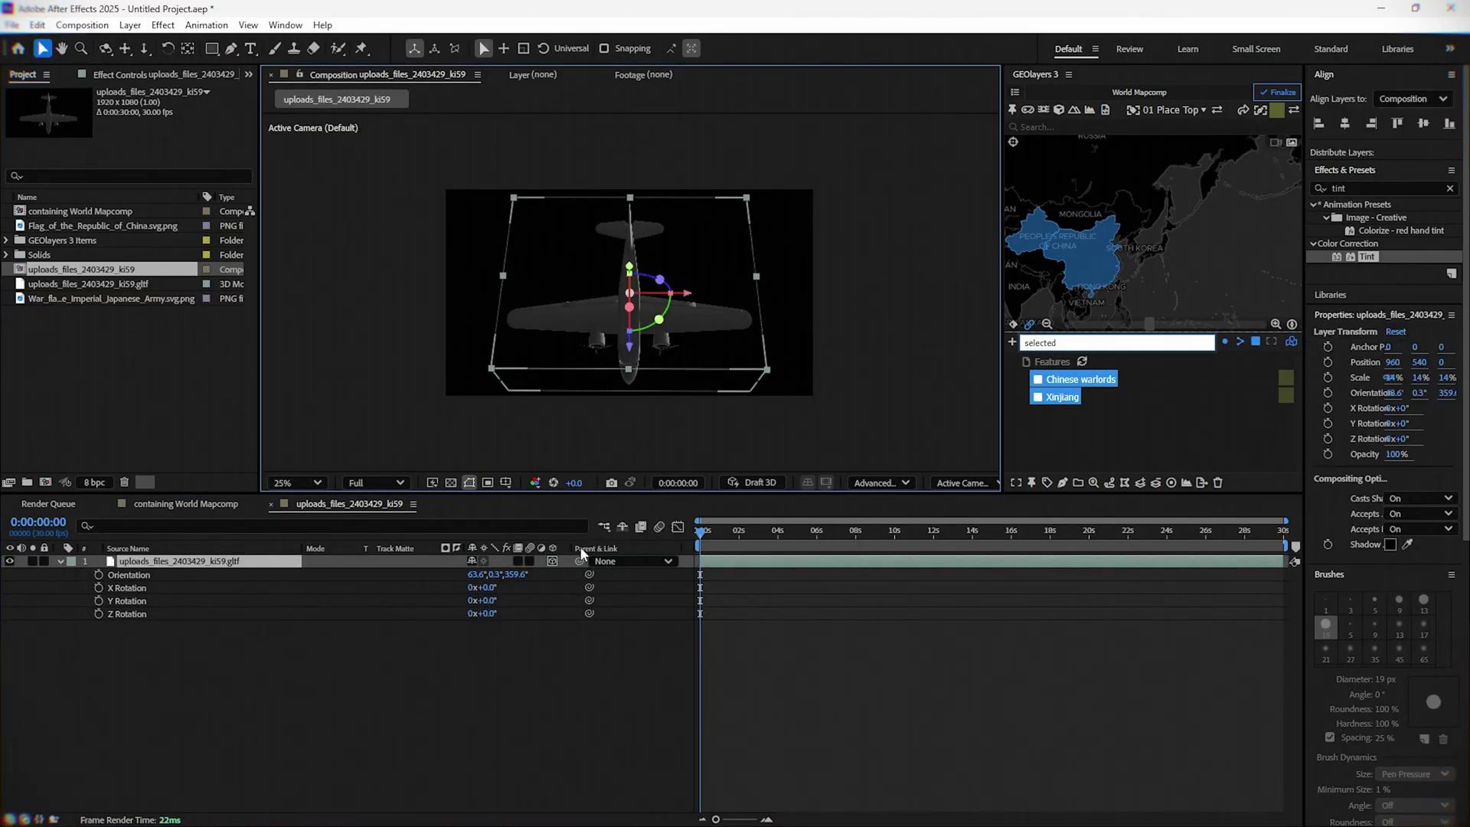
pyautogui.click(511, 574)
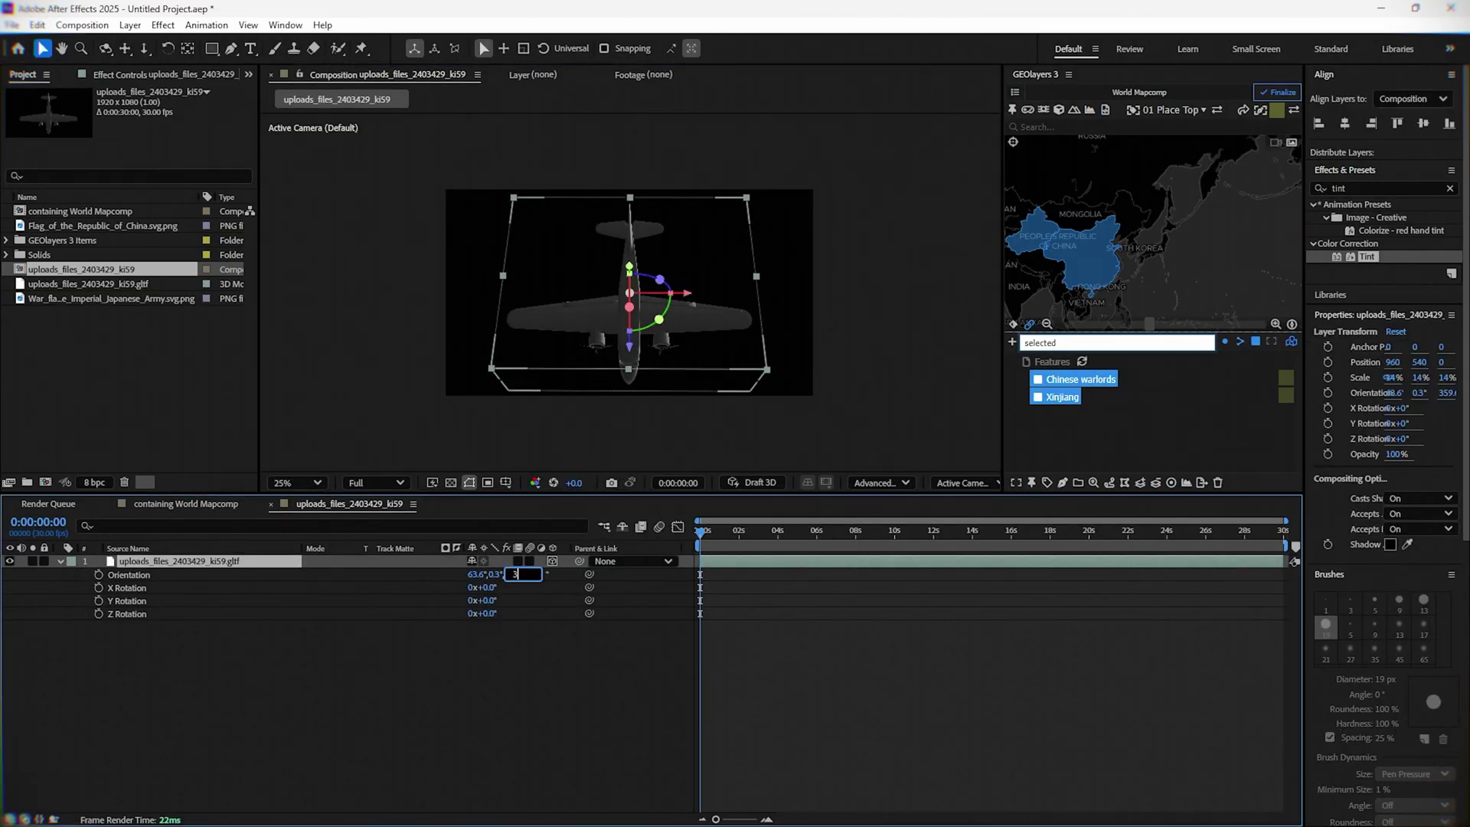
pyautogui.write('0')
pyautogui.press('Return')
pyautogui.moveTo(478, 575)
pyautogui.mouseDown()
pyautogui.moveTo(450, 572)
pyautogui.moveTo(499, 580)
pyautogui.mouseUp()
pyautogui.click(479, 574)
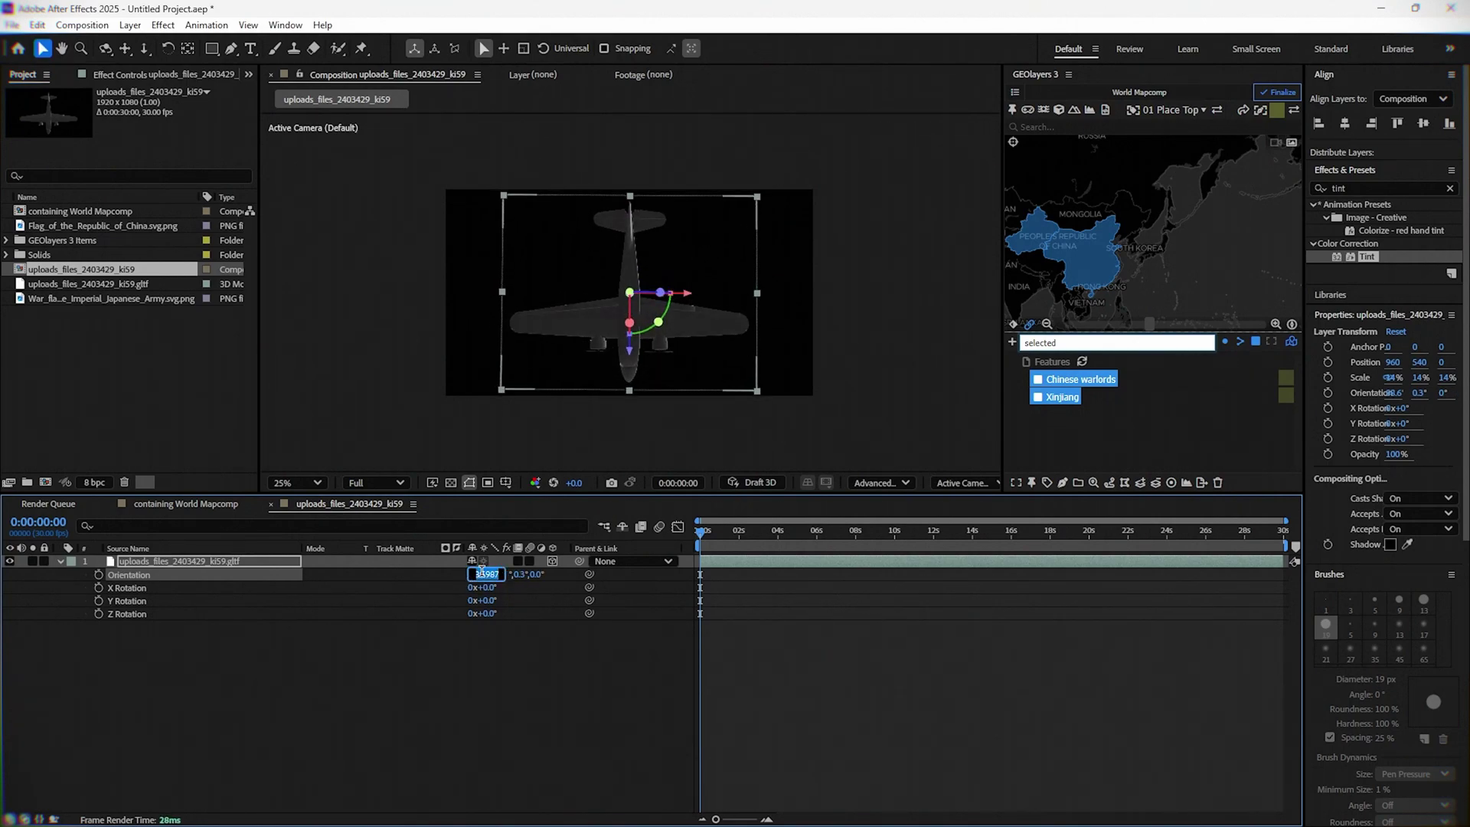
pyautogui.write('90')
pyautogui.press('Tab')
pyautogui.write('0')
pyautogui.press('Return')
pyautogui.click(588, 732)
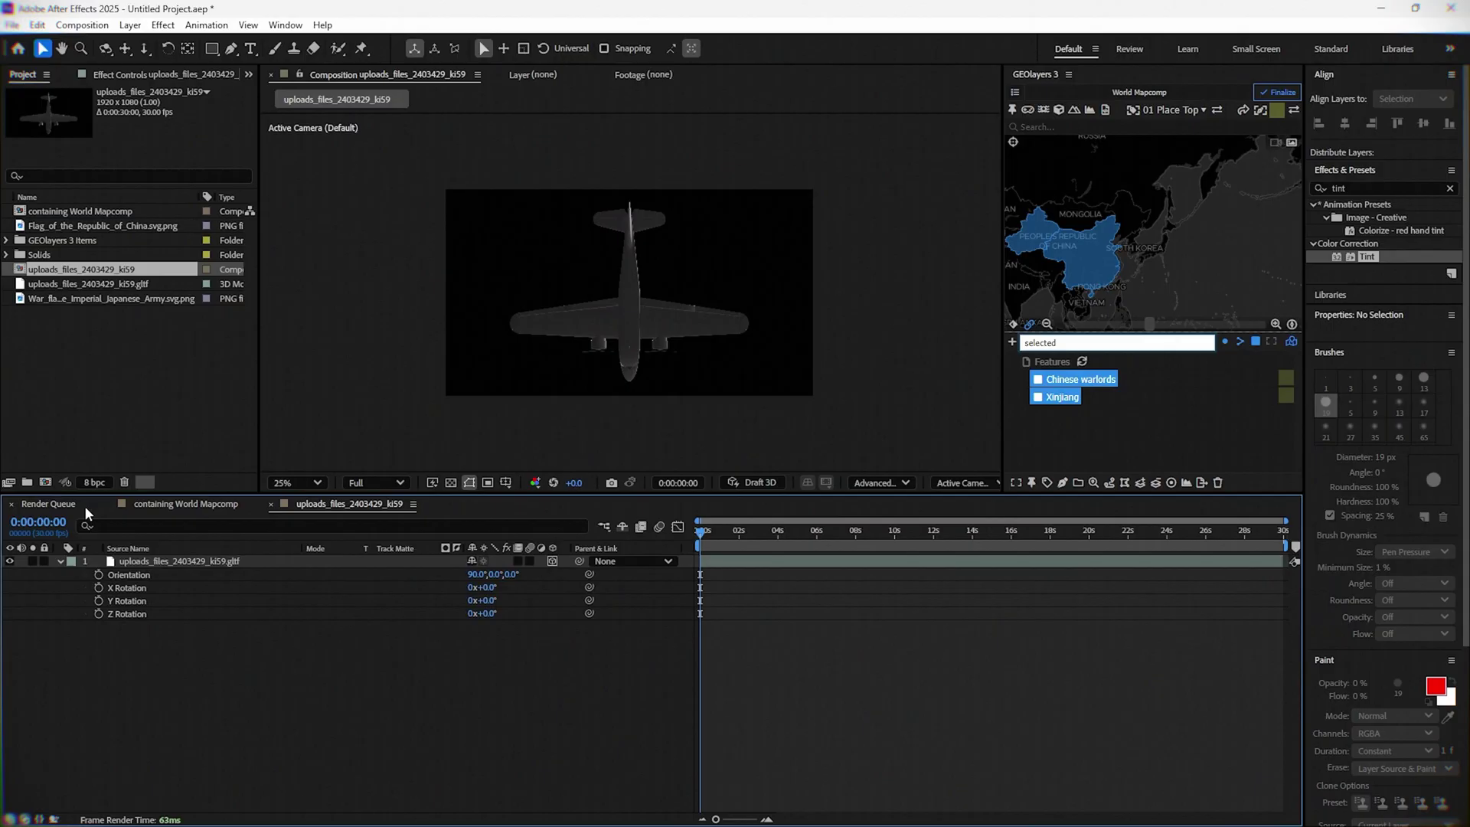
# - Place the airplane comp in World Mapcomp at 61% scale
pyautogui.click(61, 503)
pyautogui.click(184, 503)
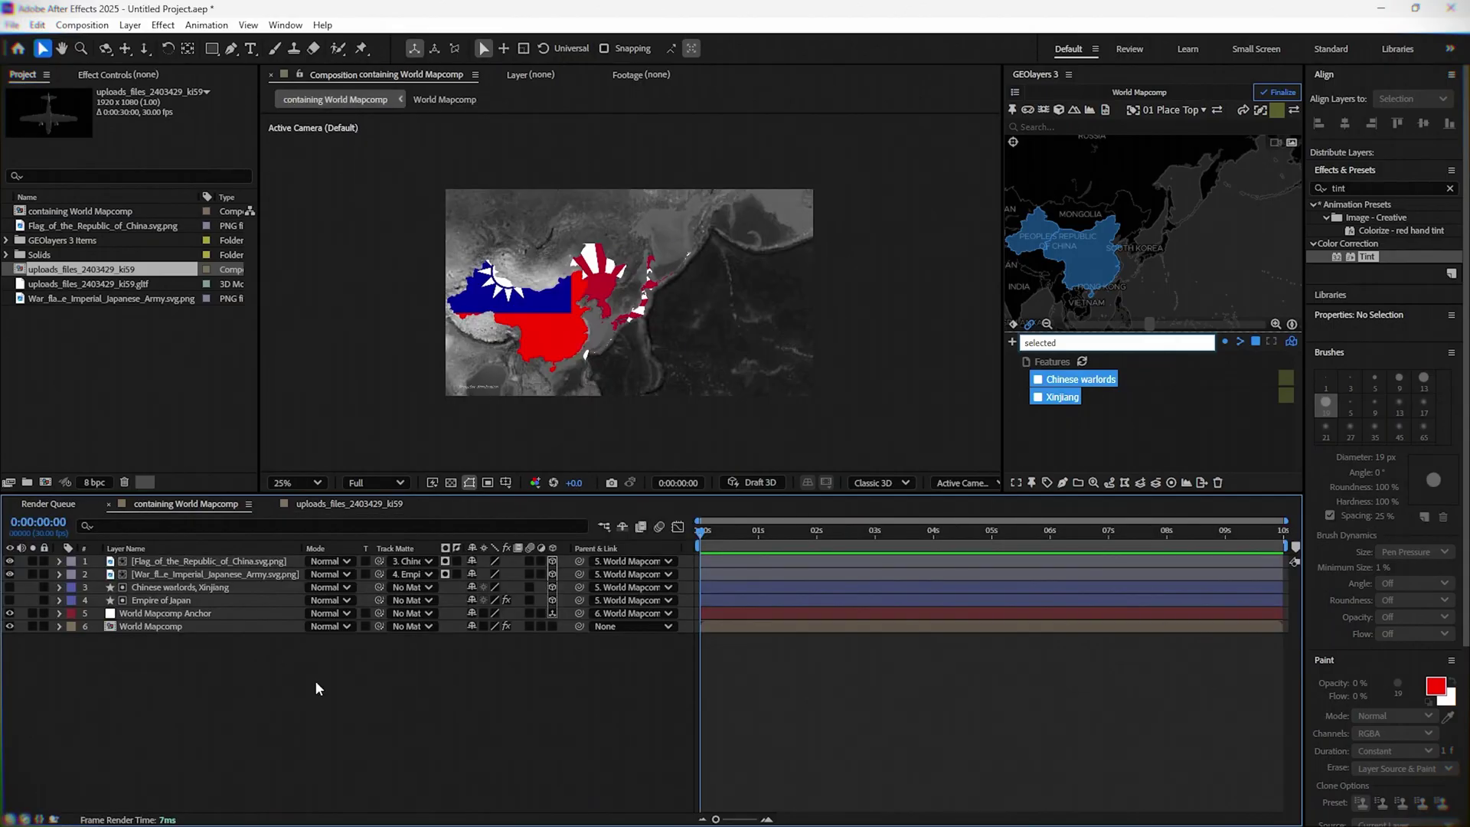
pyautogui.moveTo(58, 272); pyautogui.dragTo(641, 321)
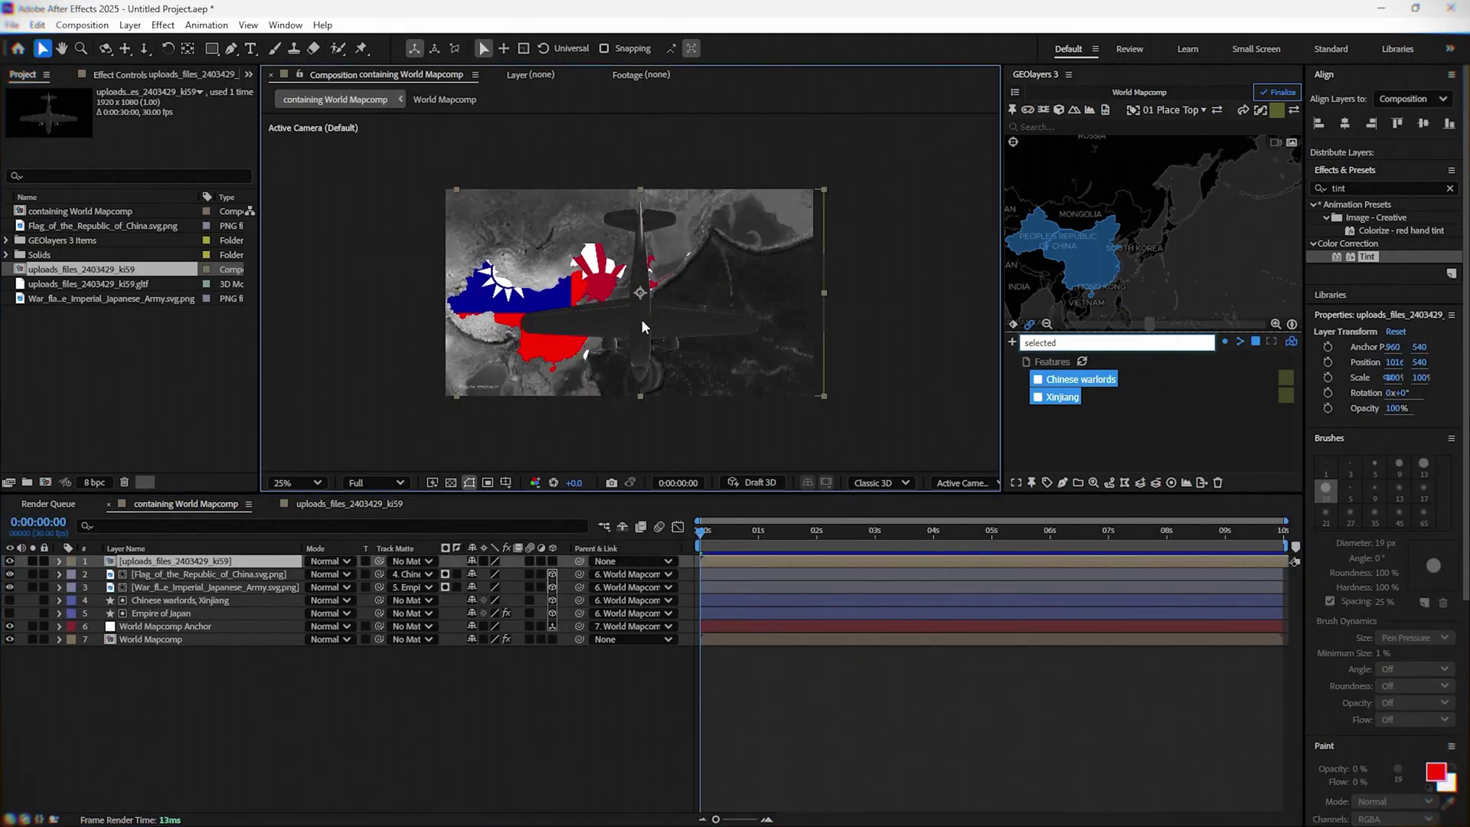
pyautogui.press('s')
pyautogui.moveTo(504, 574); pyautogui.dragTo(473, 574)
pyautogui.click(623, 560)
pyautogui.click(673, 685)
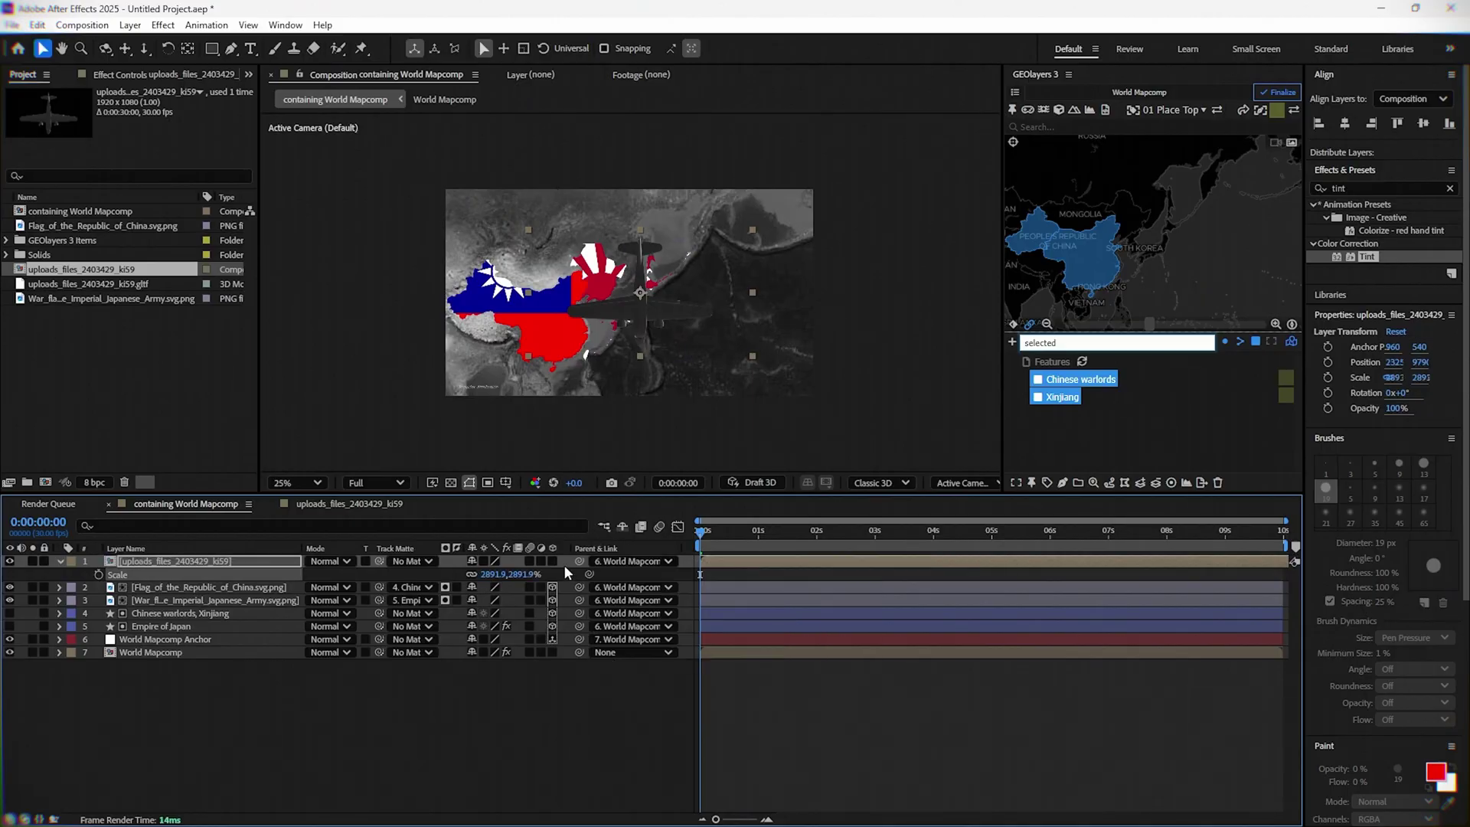
pyautogui.click(604, 750)
pyautogui.hotkey('ctrl', 'z')
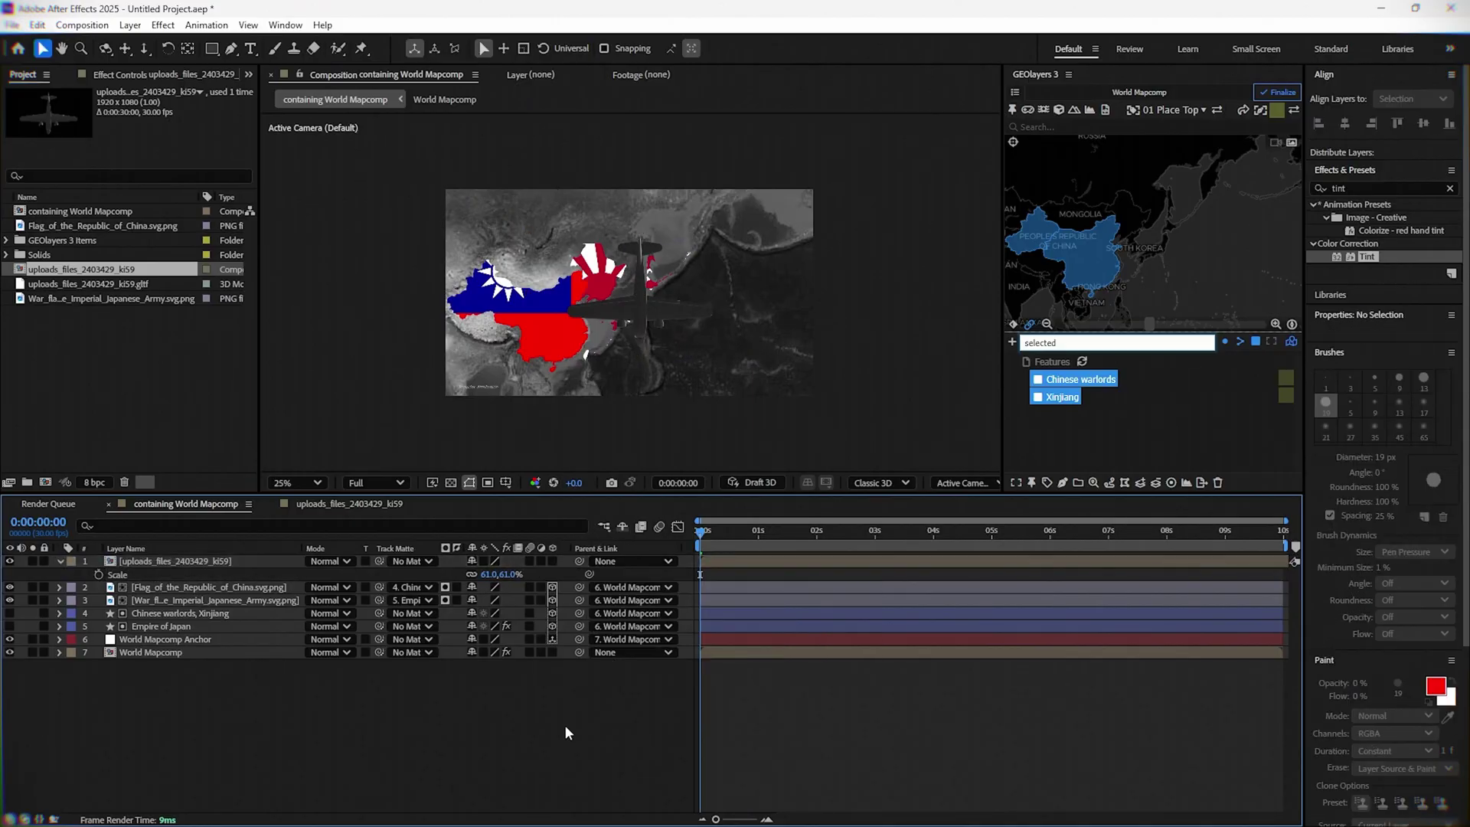
# - Reframe the map on Korea and Japan and move the plane up and right
pyautogui.scroll(2, 1069, 215)
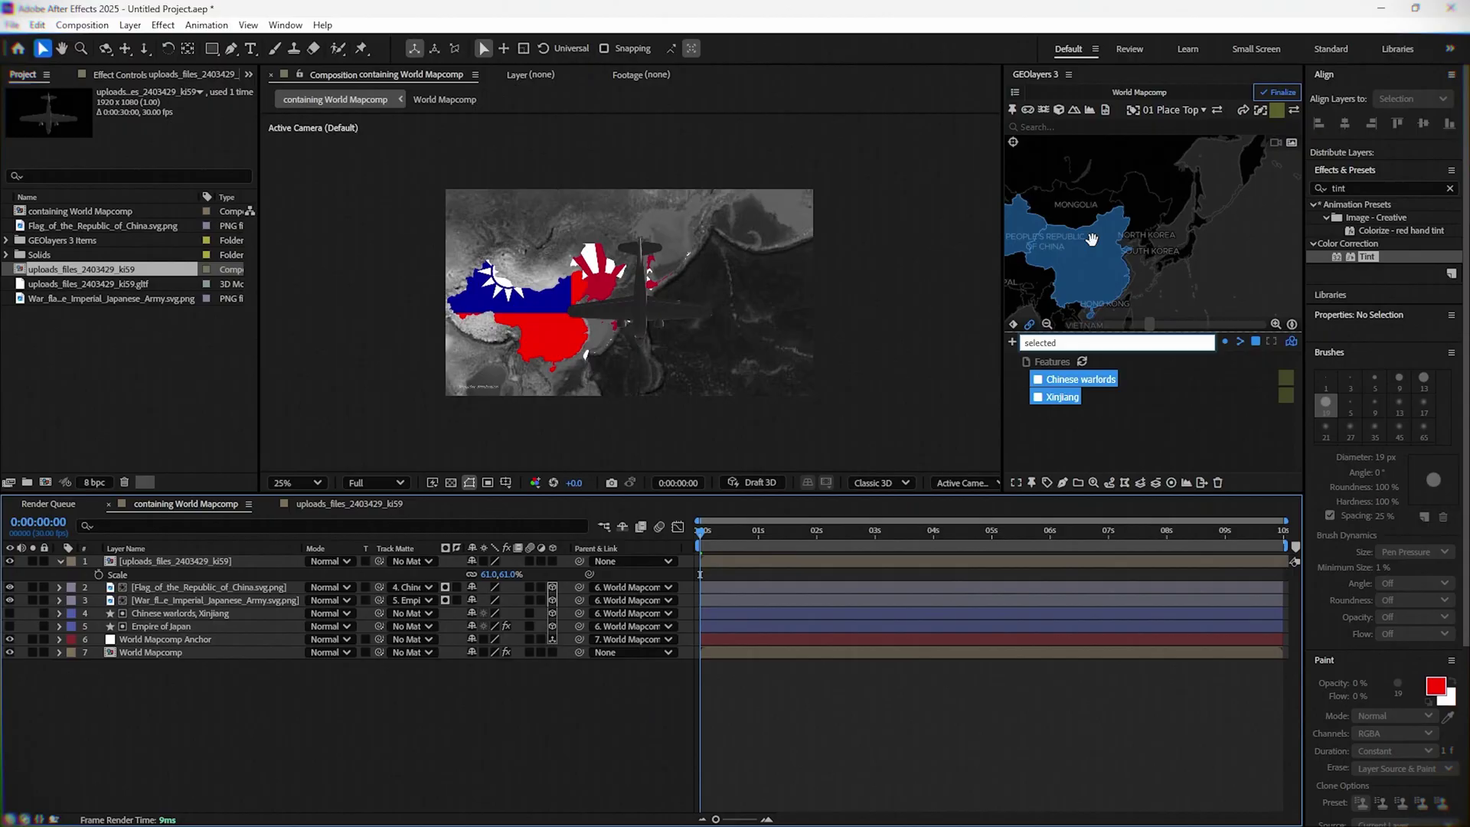
pyautogui.moveTo(1155, 268); pyautogui.dragTo(1195, 272)
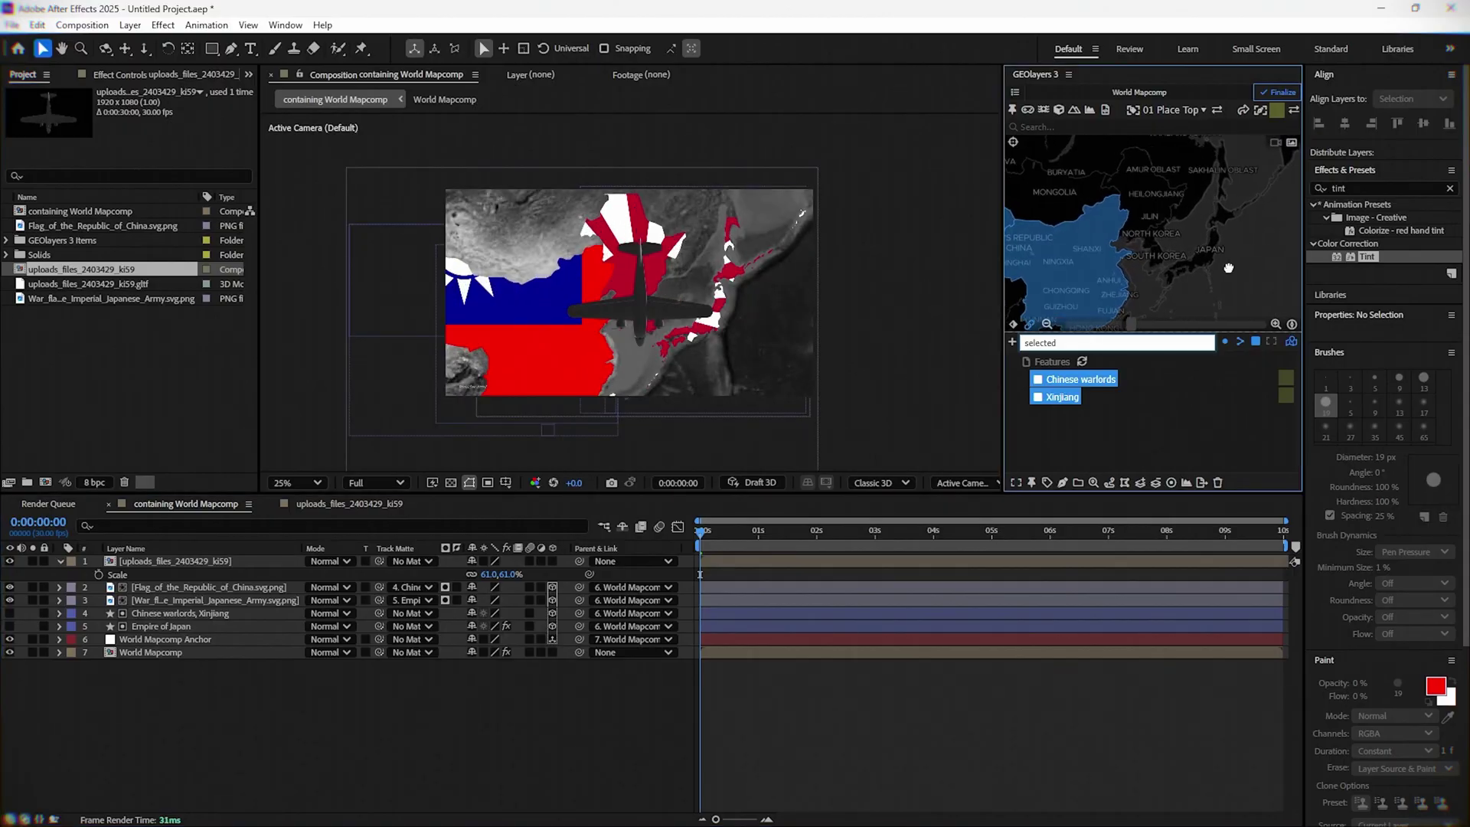
pyautogui.moveTo(641, 311); pyautogui.dragTo(744, 266)
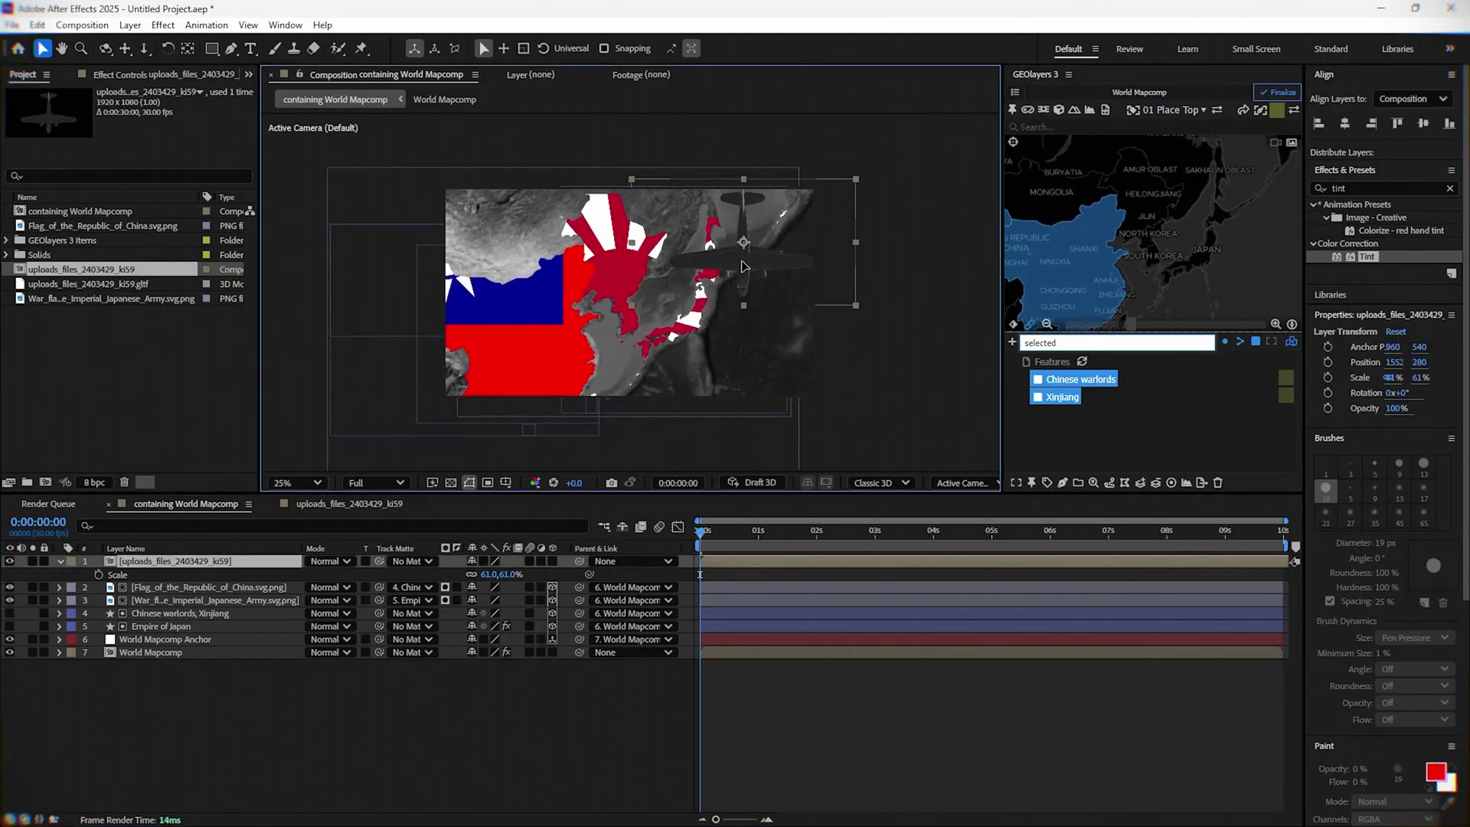
pyautogui.click(586, 728)
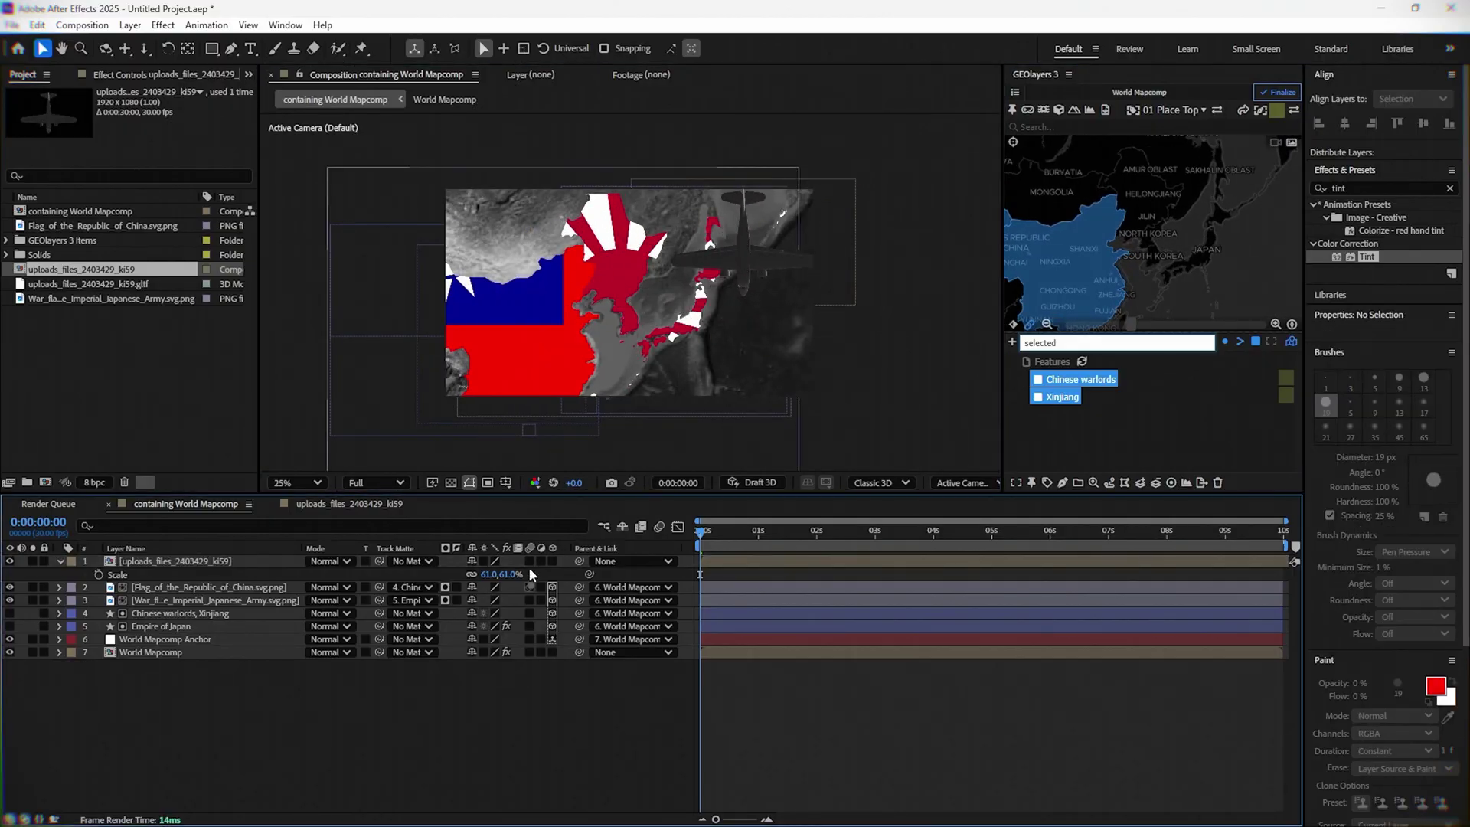
# - Add Beijing from a GEOlayers search with a pinned label, viewed at 0:00:01:18
pyautogui.click(230, 49)
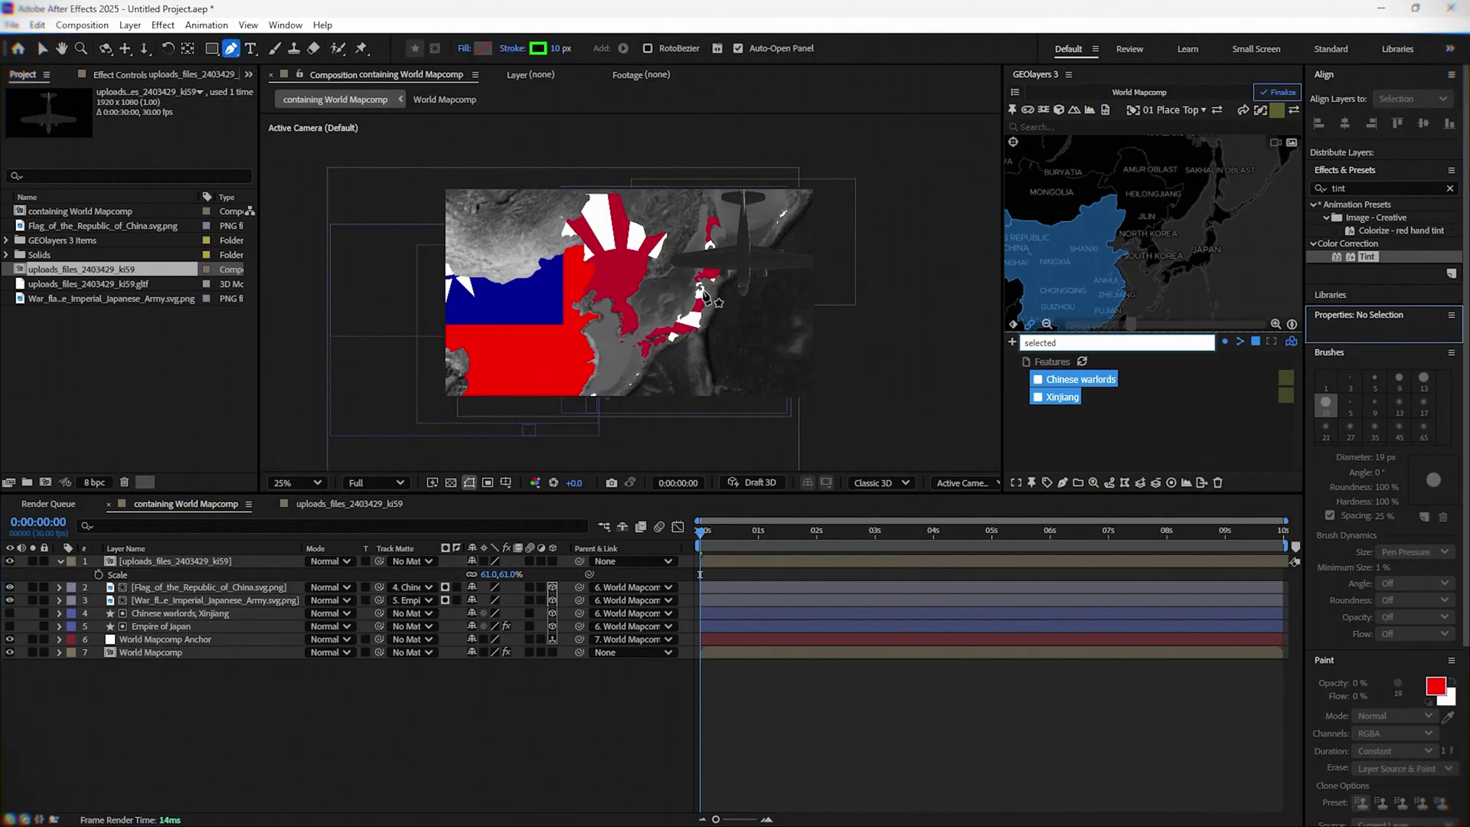
pyautogui.moveTo(705, 297); pyautogui.dragTo(716, 287)
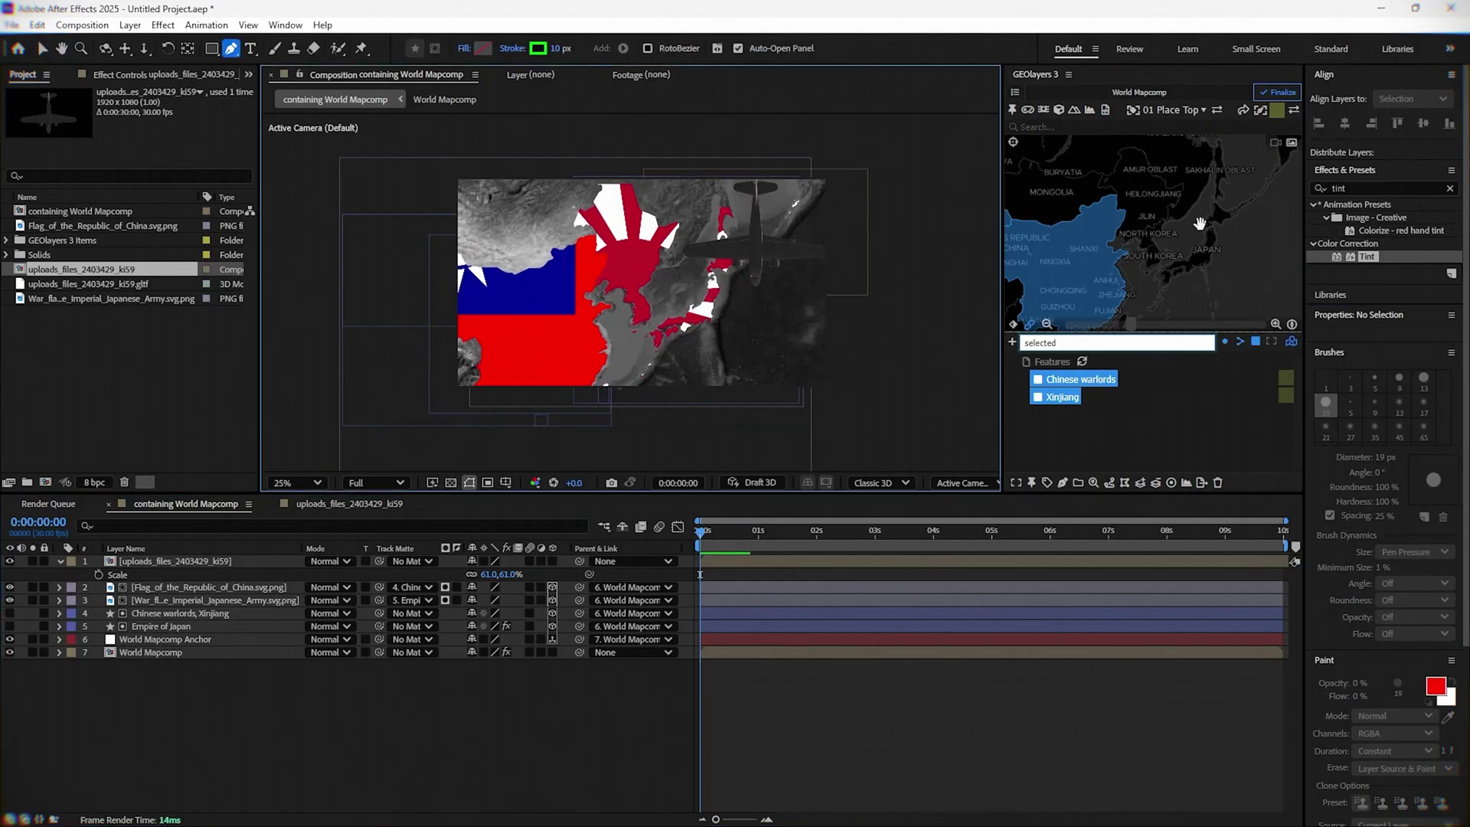
pyautogui.click(1132, 127)
pyautogui.write('bel')
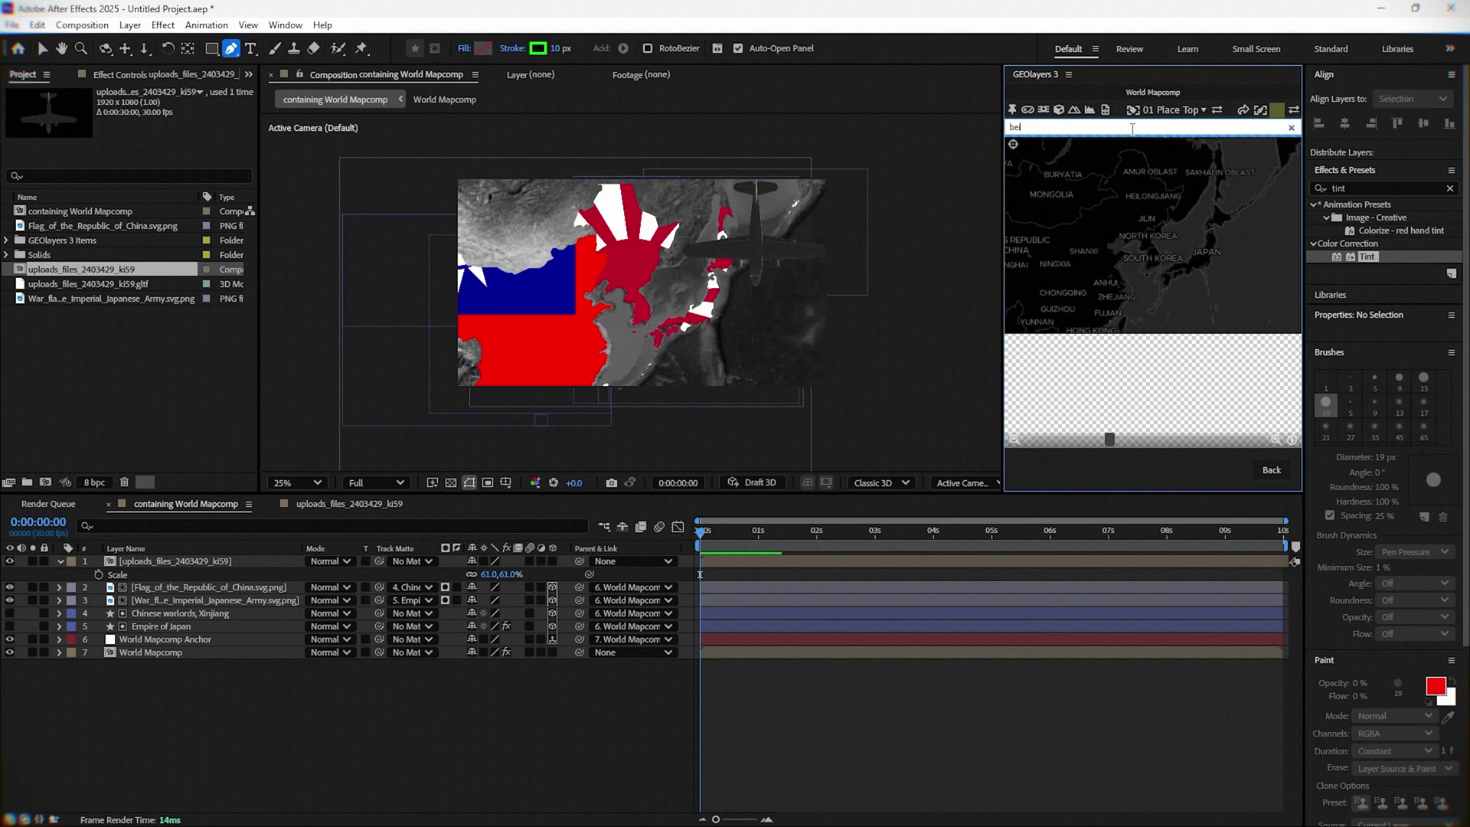
pyautogui.write('j')
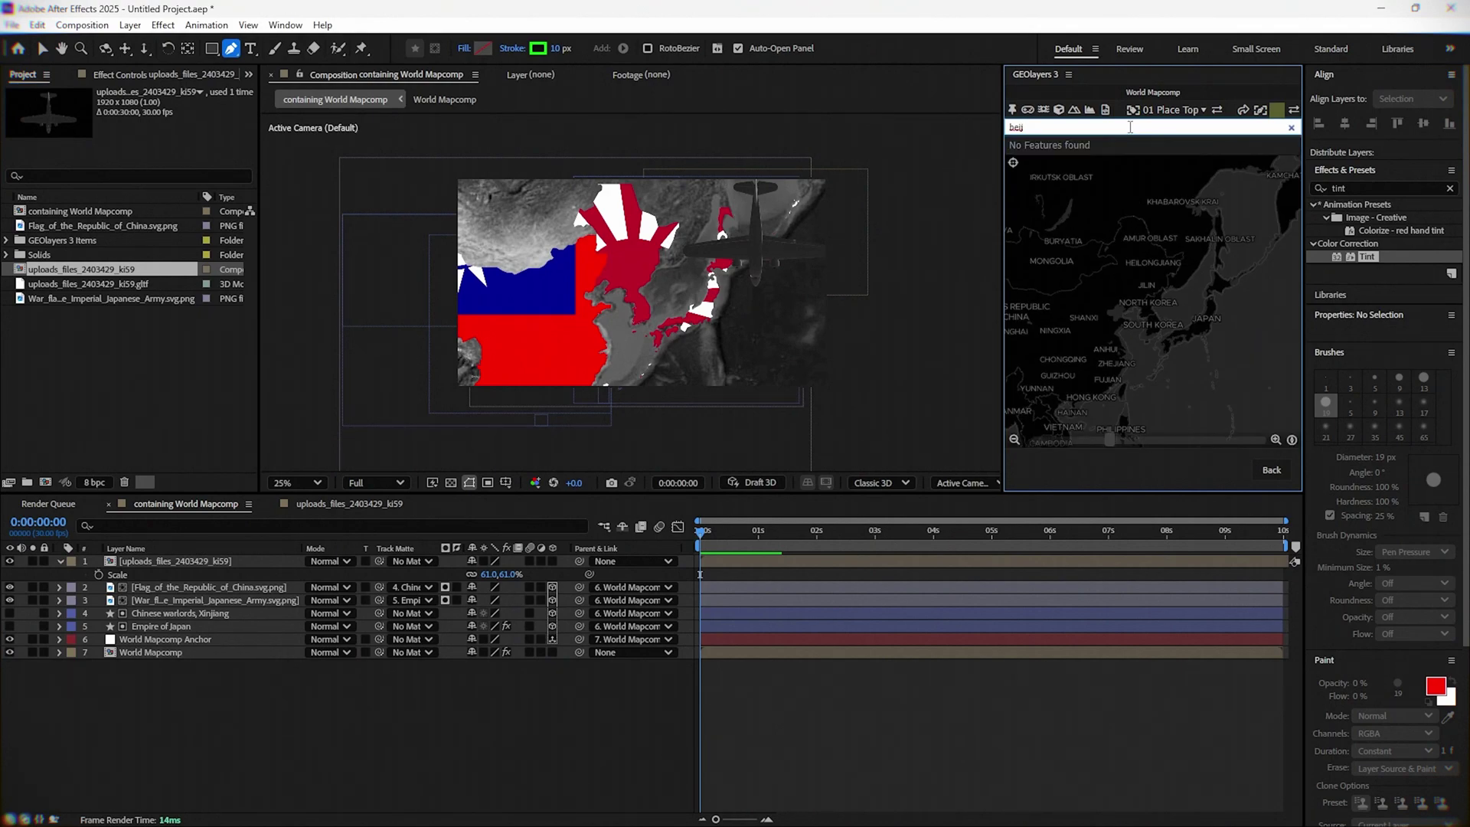
pyautogui.write('ing')
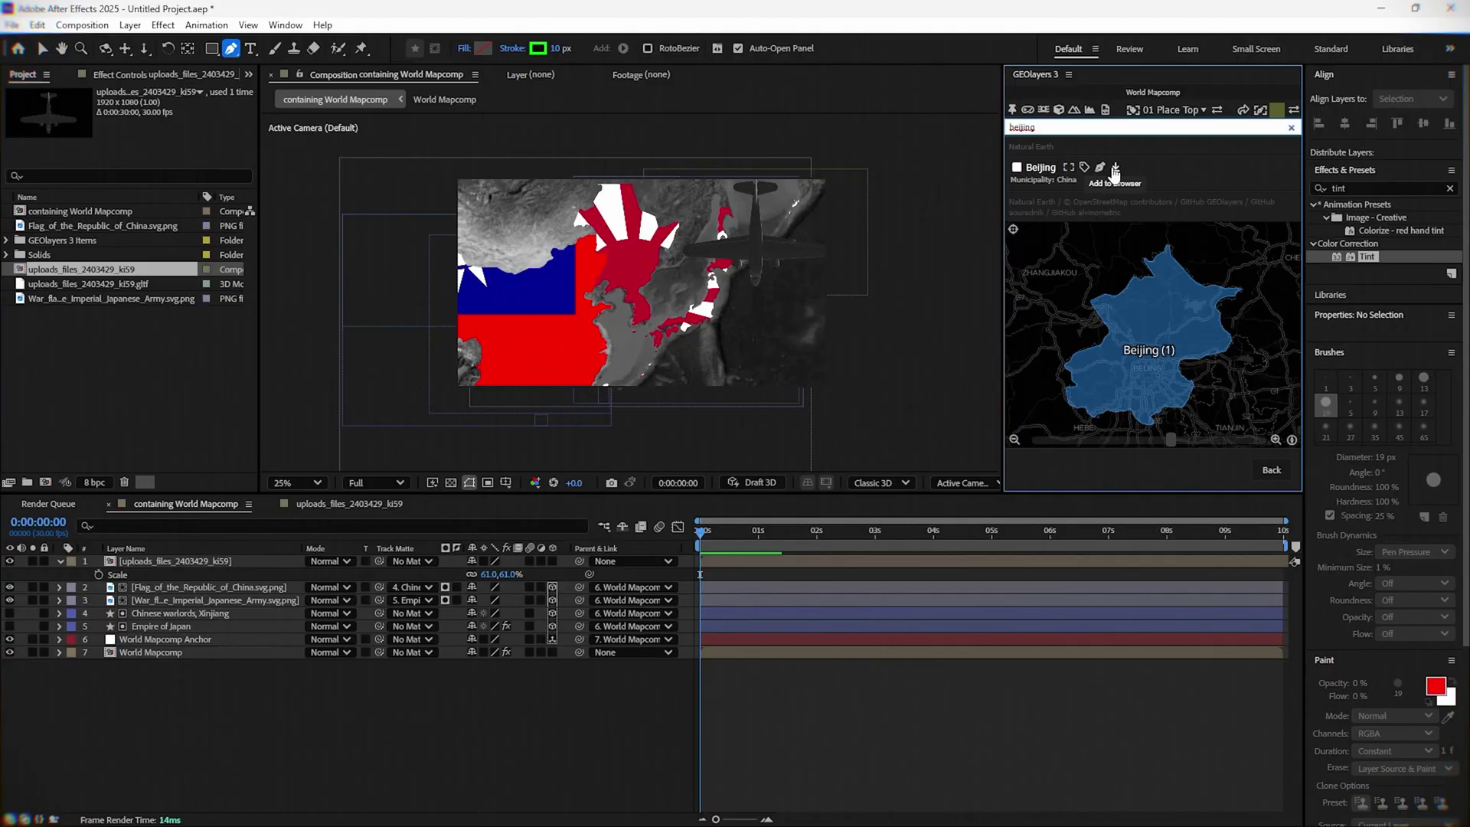
pyautogui.click(1115, 169)
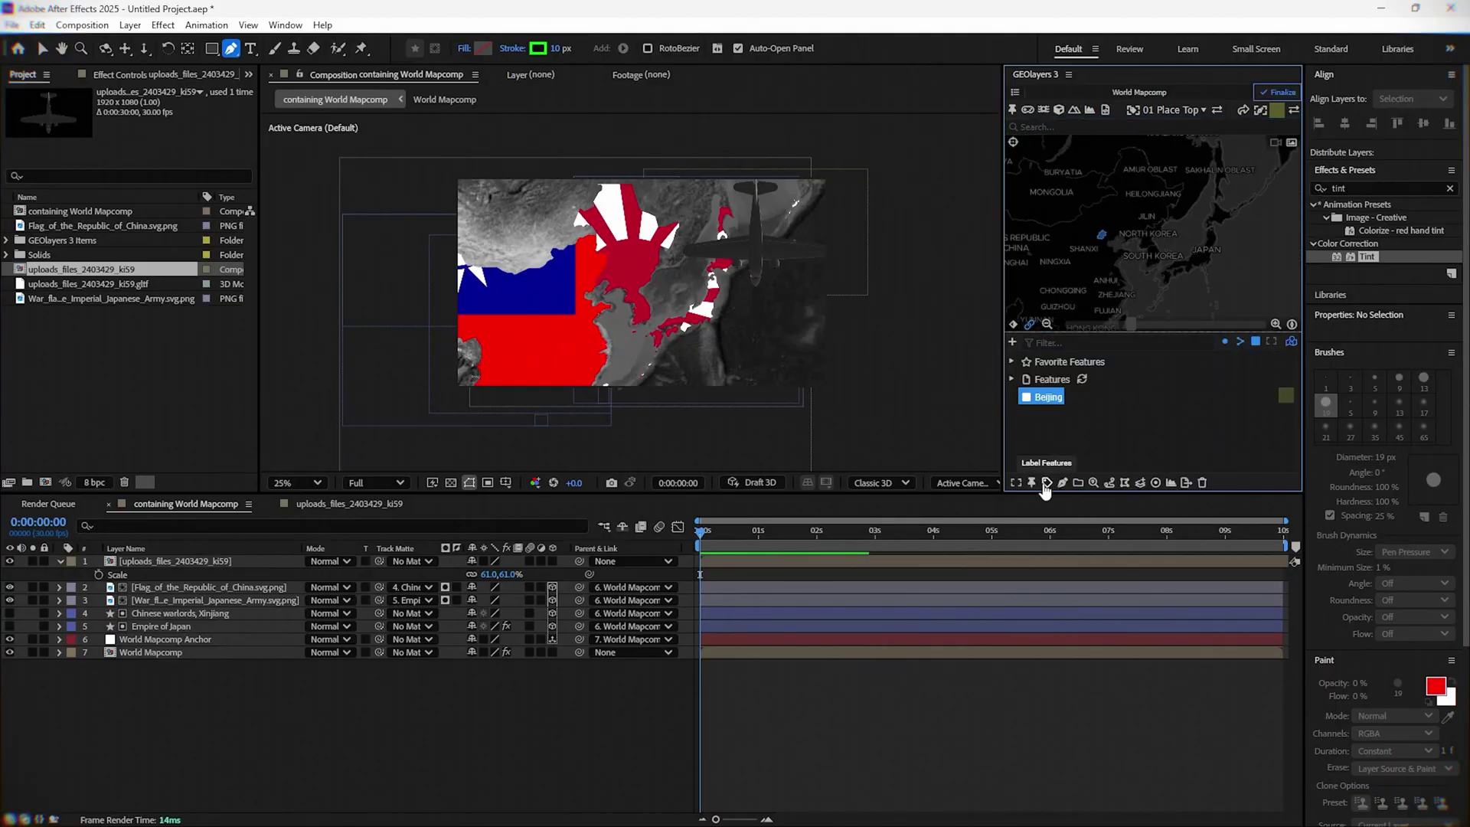
pyautogui.click(1046, 483)
pyautogui.click(1075, 449)
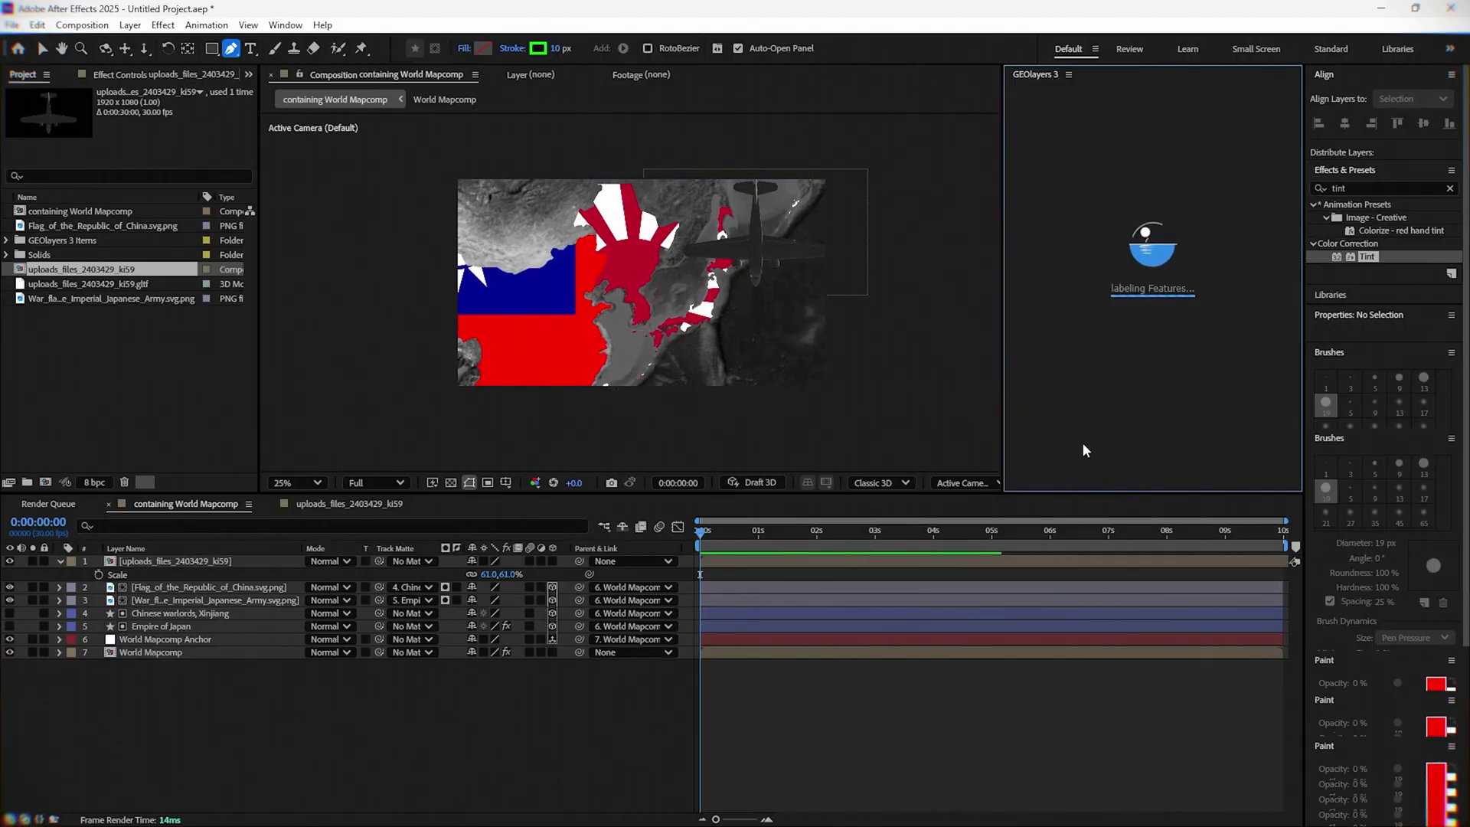
pyautogui.moveTo(749, 538); pyautogui.dragTo(794, 540)
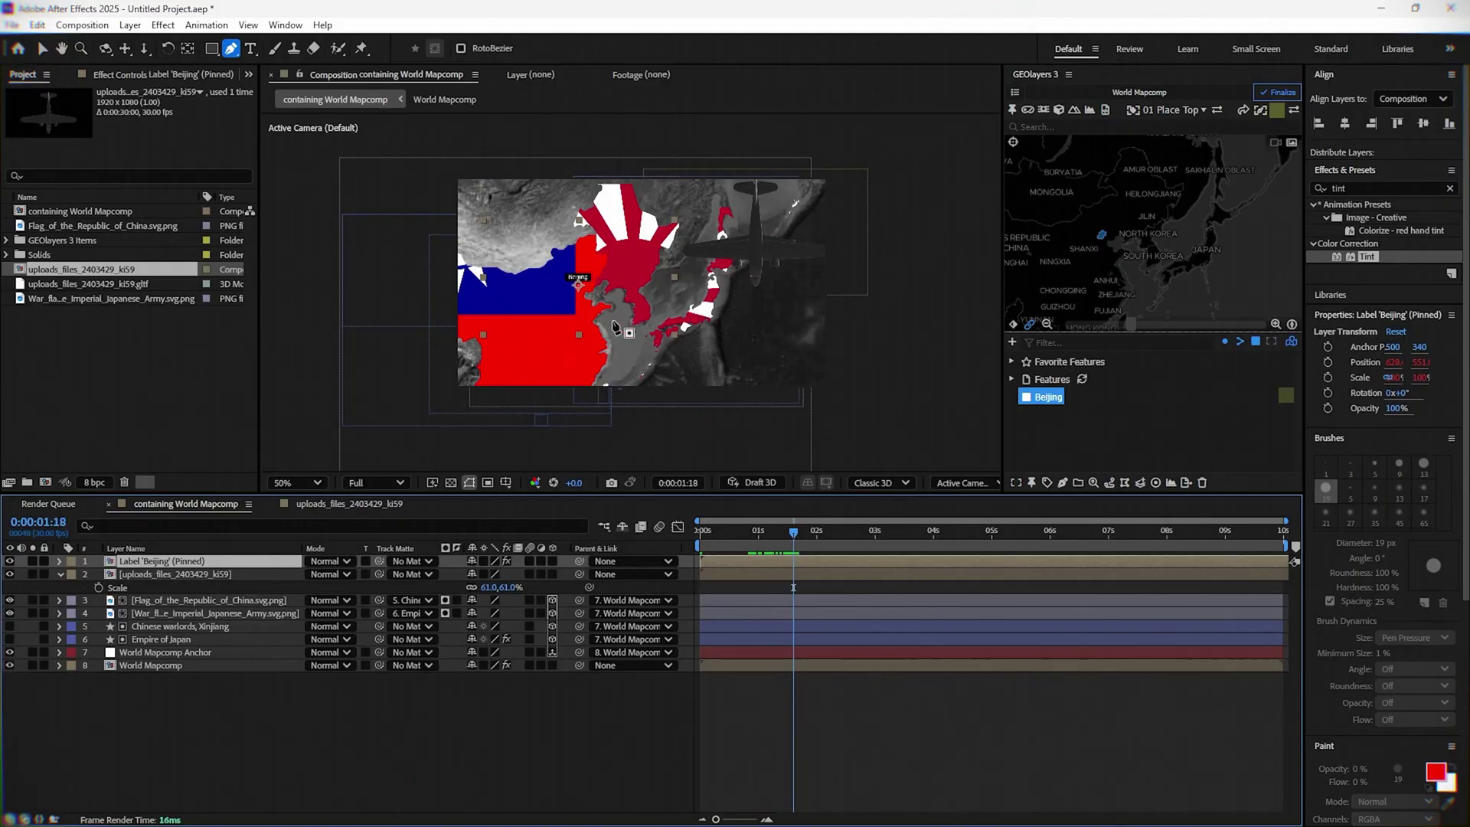
# - Draw a curved Pen path from Japan to Beijing, south past Korea, and back to Japan
pyautogui.scroll(1, 631, 292)
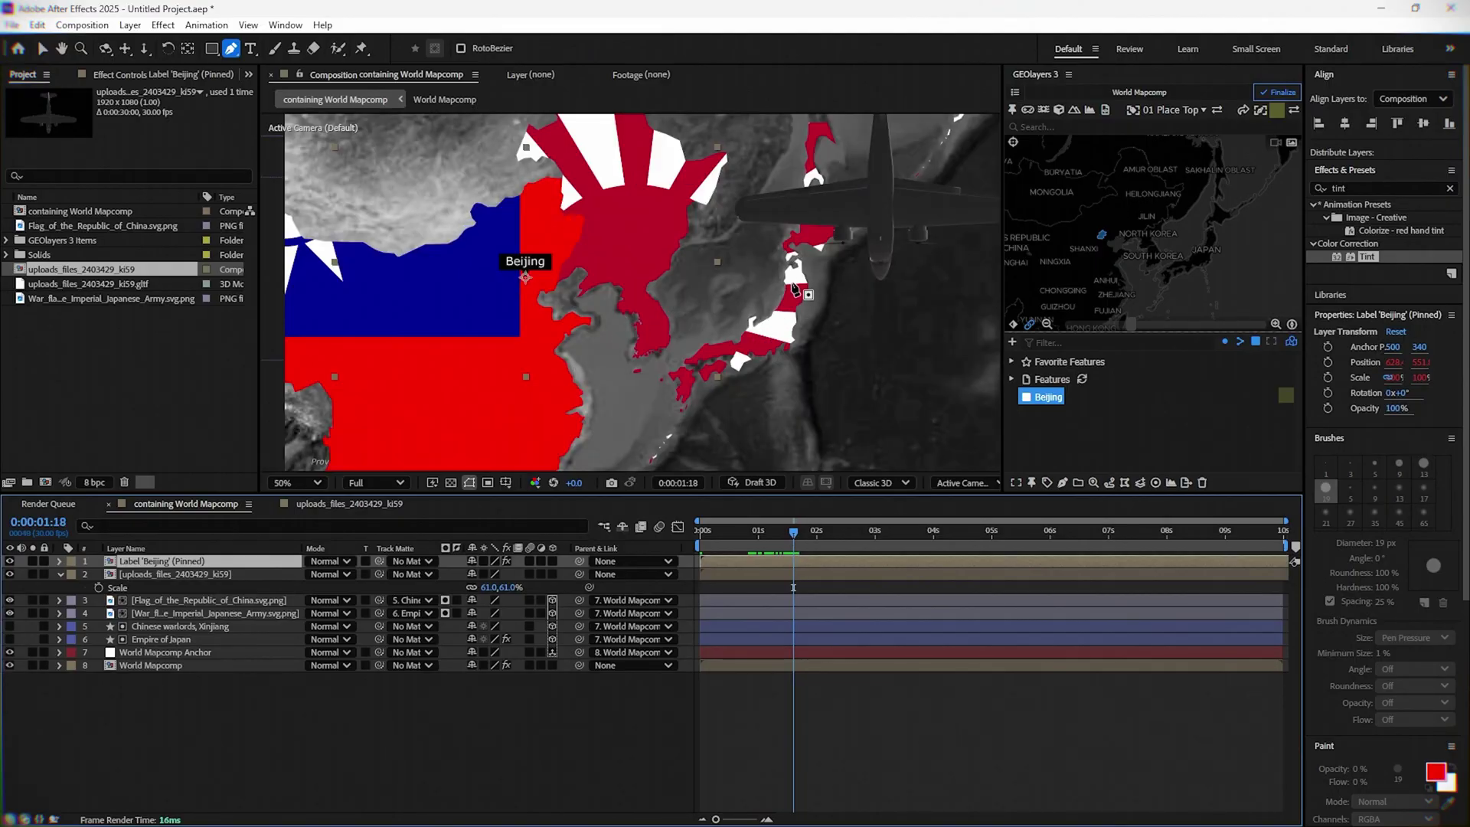
pyautogui.click(319, 781)
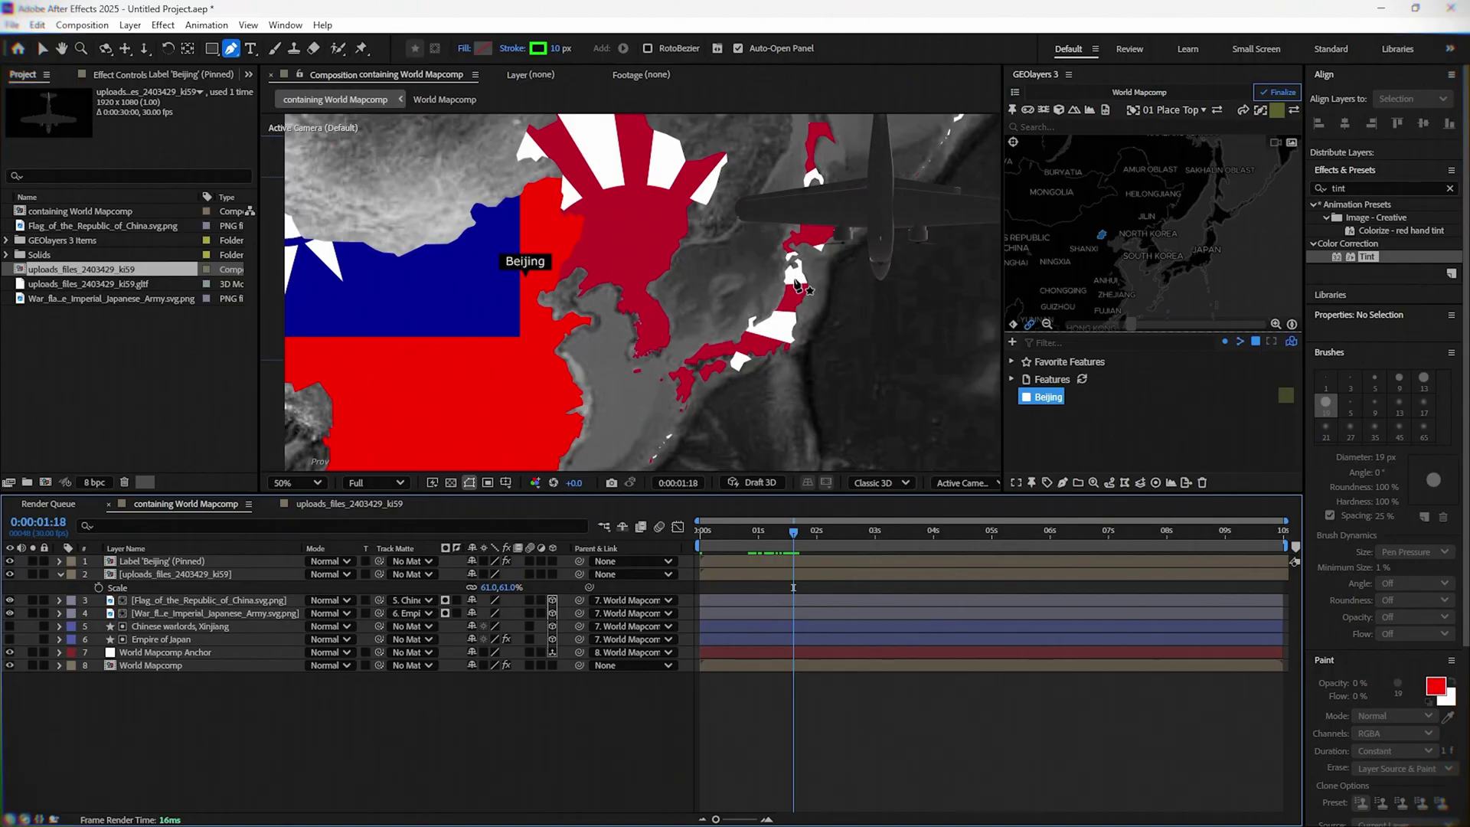
pyautogui.click(793, 277)
pyautogui.moveTo(519, 273); pyautogui.dragTo(496, 297)
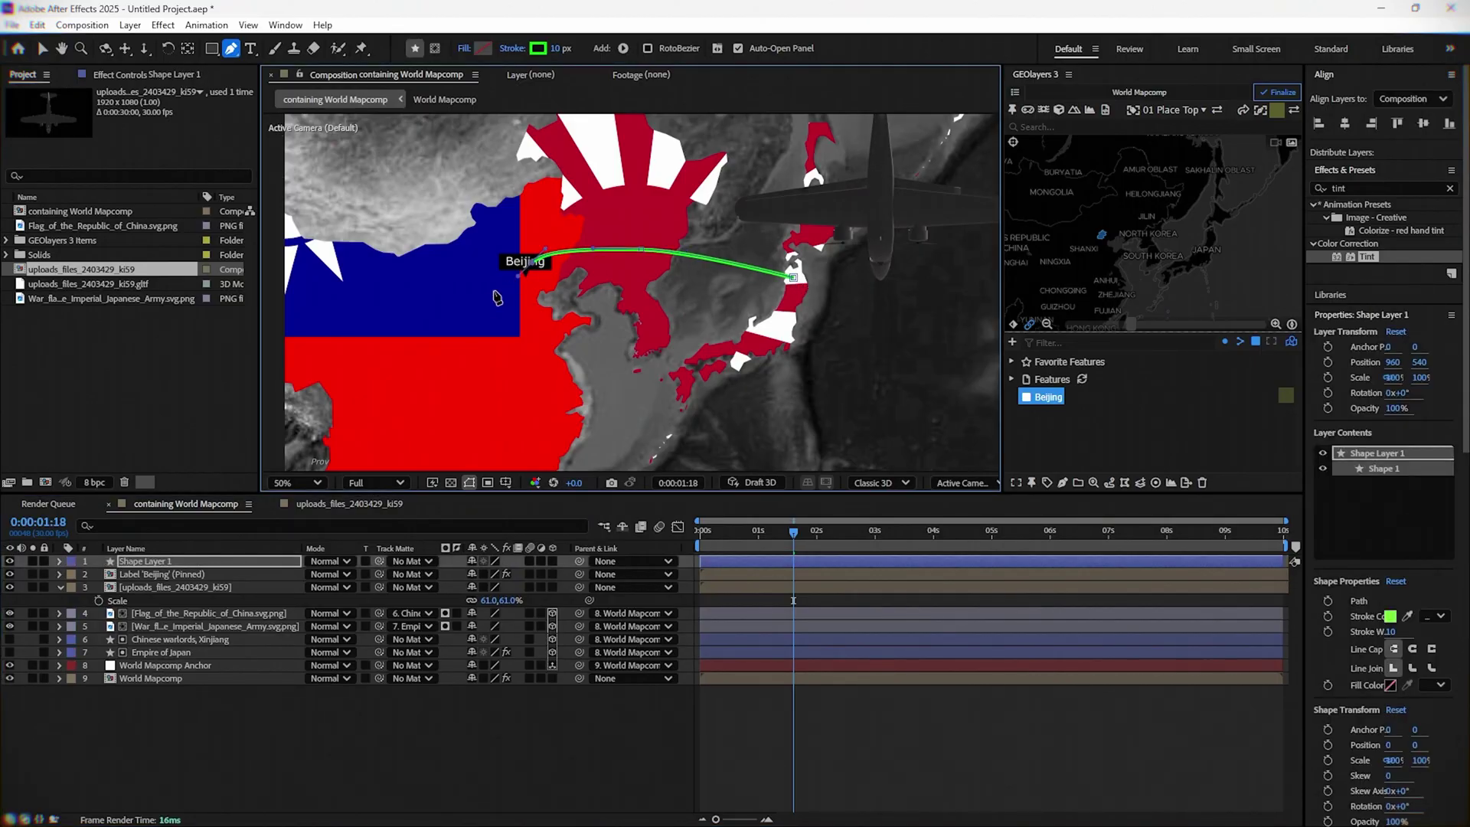
pyautogui.moveTo(499, 387); pyautogui.dragTo(521, 418)
pyautogui.moveTo(490, 346); pyautogui.dragTo(484, 360)
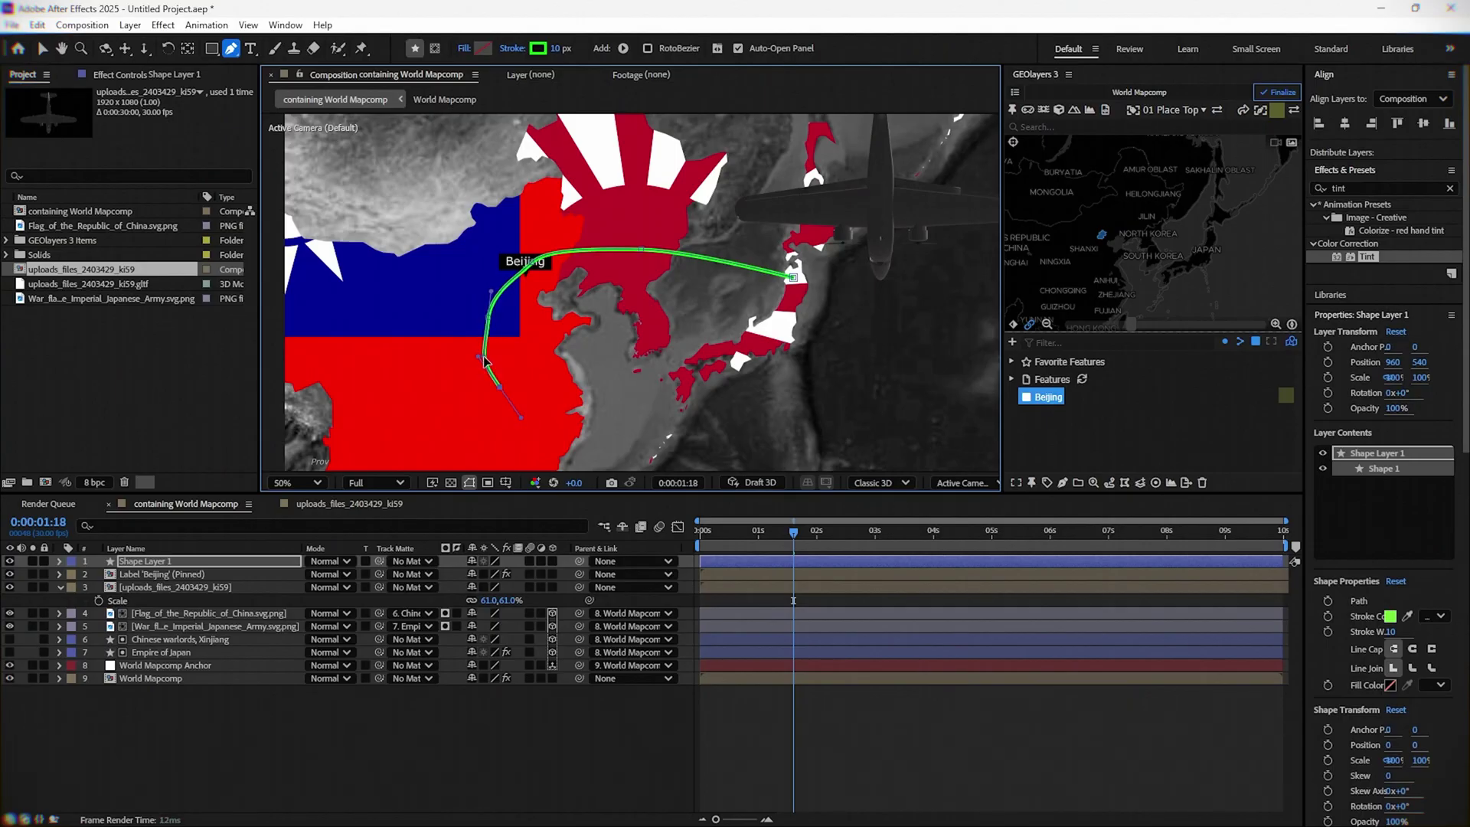
pyautogui.moveTo(602, 407); pyautogui.dragTo(728, 380)
pyautogui.moveTo(779, 327); pyautogui.dragTo(788, 323)
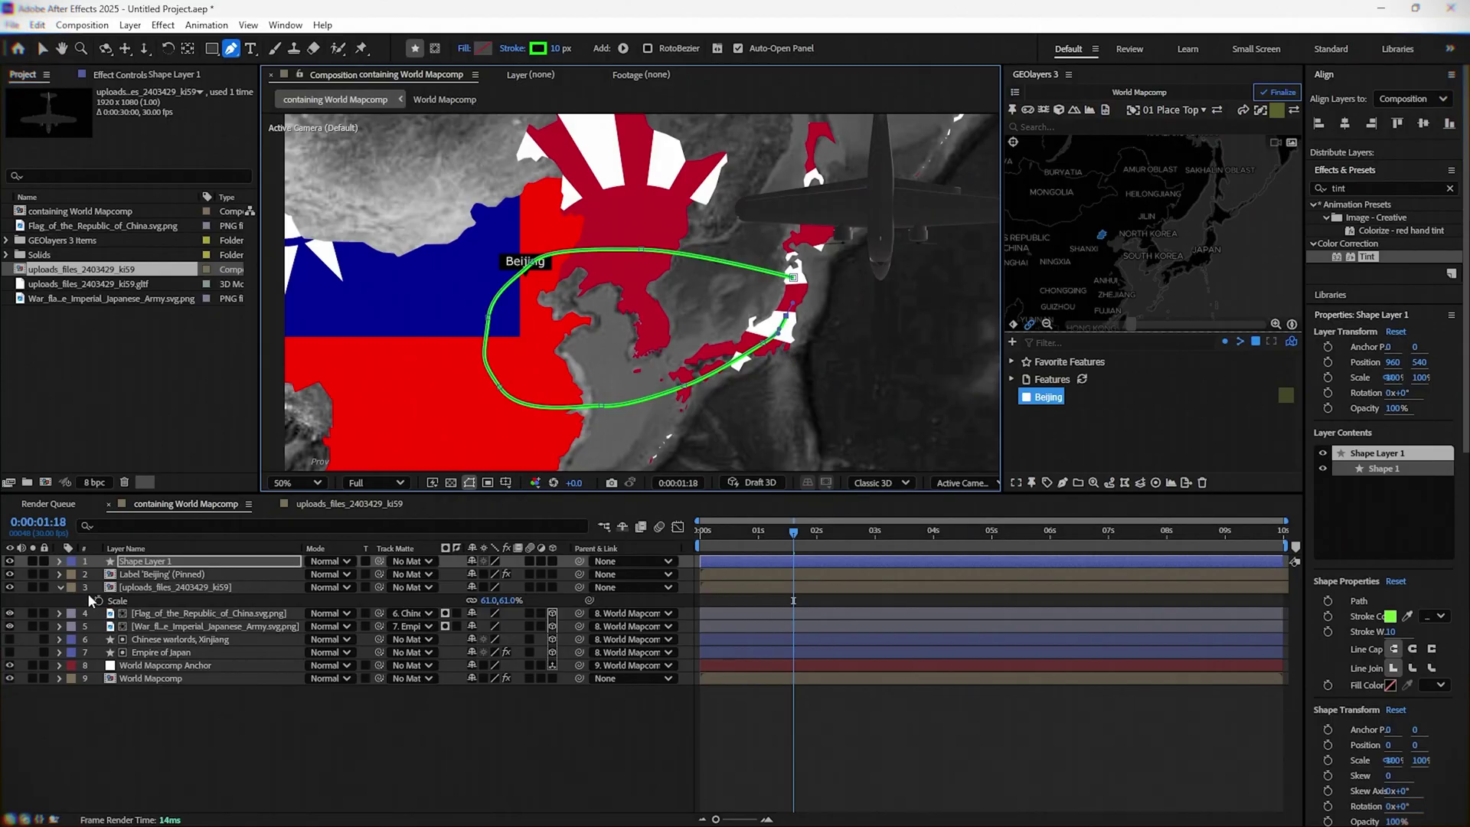
# - Add Trim Paths to the route shape and keyframe End from 0% at 1 s to near 10 s
pyautogui.click(59, 562)
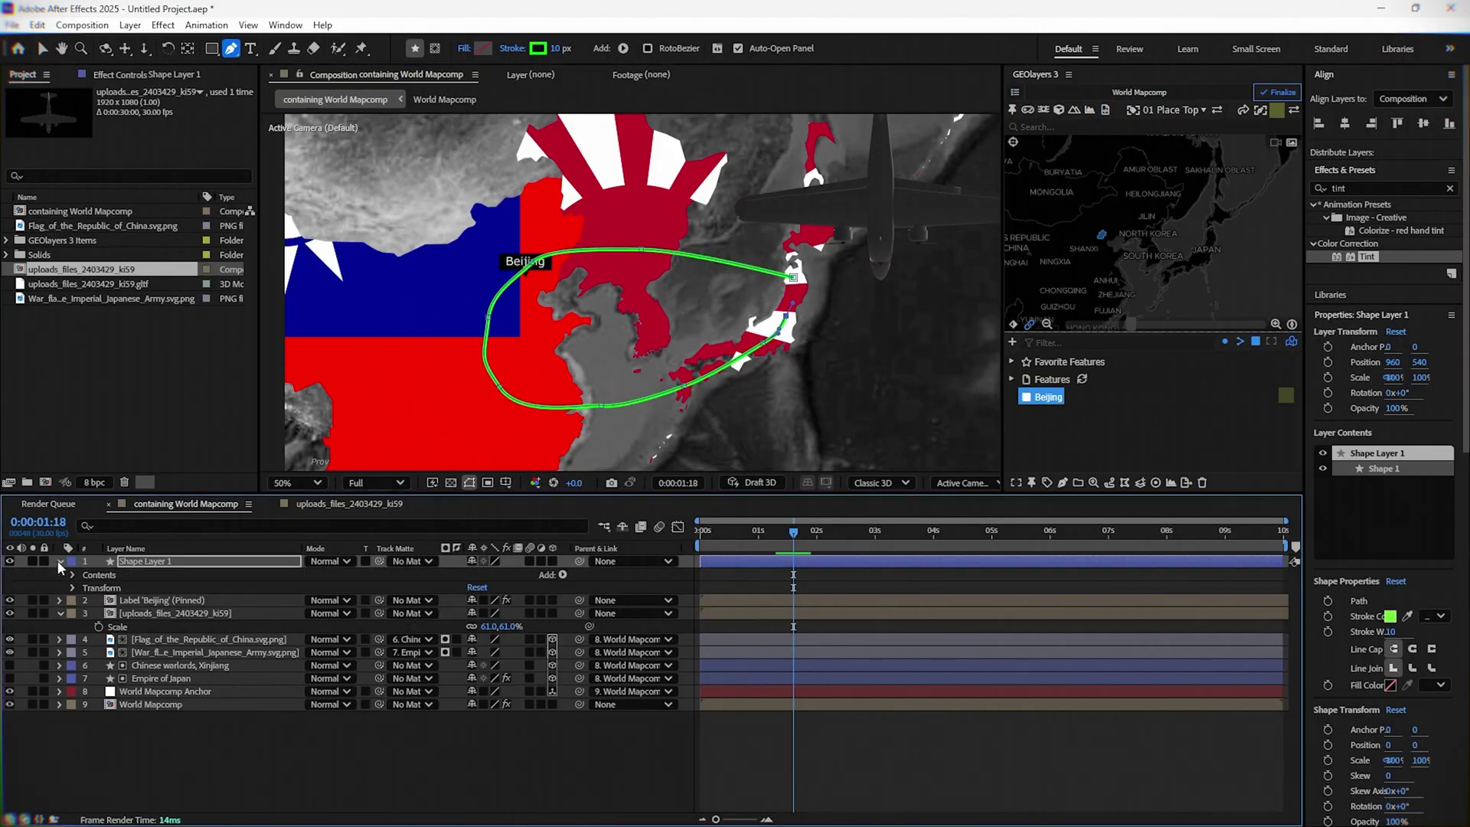
pyautogui.click(562, 575)
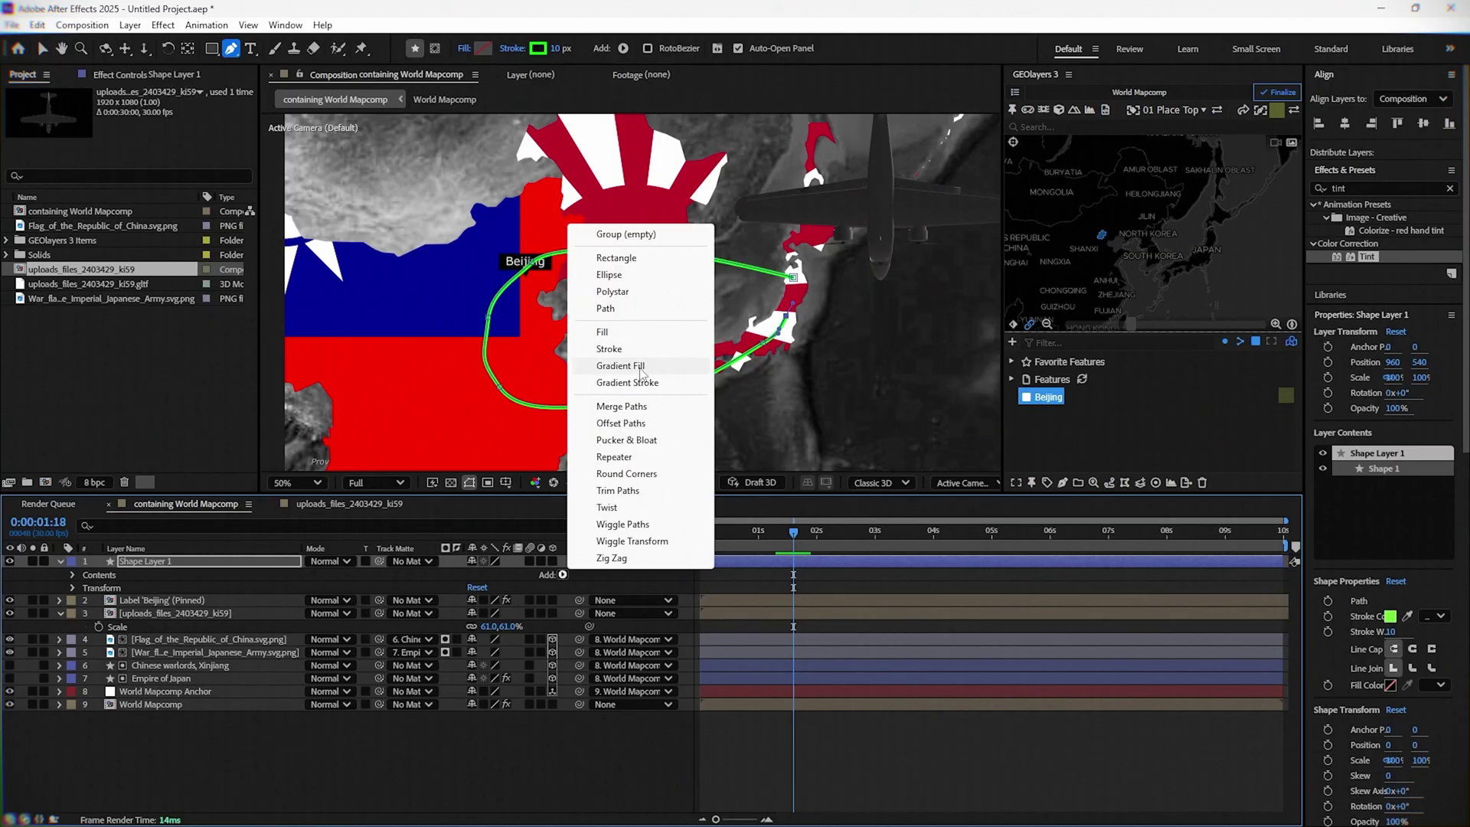
pyautogui.click(634, 491)
pyautogui.click(100, 614)
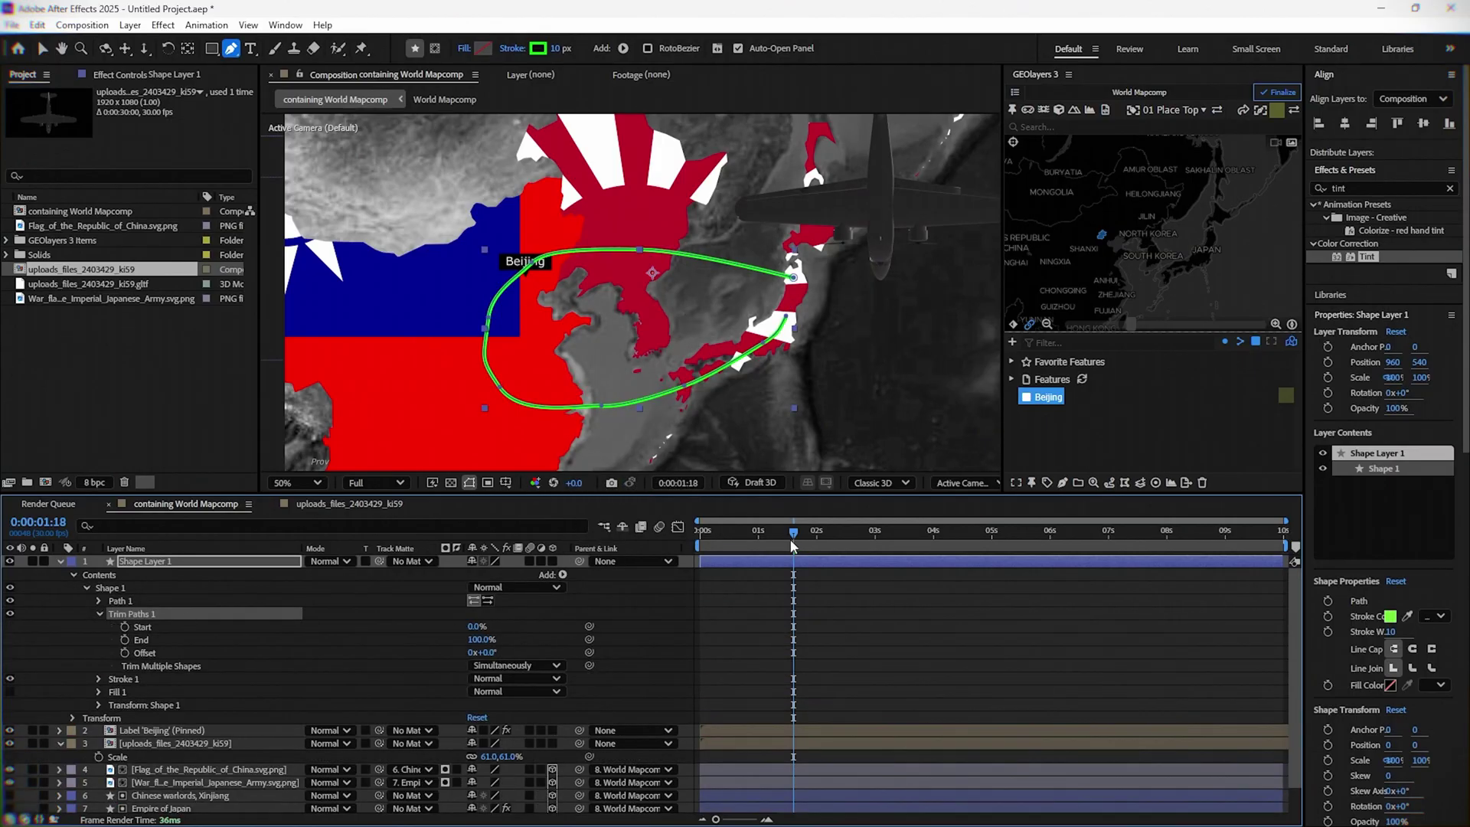
pyautogui.click(759, 536)
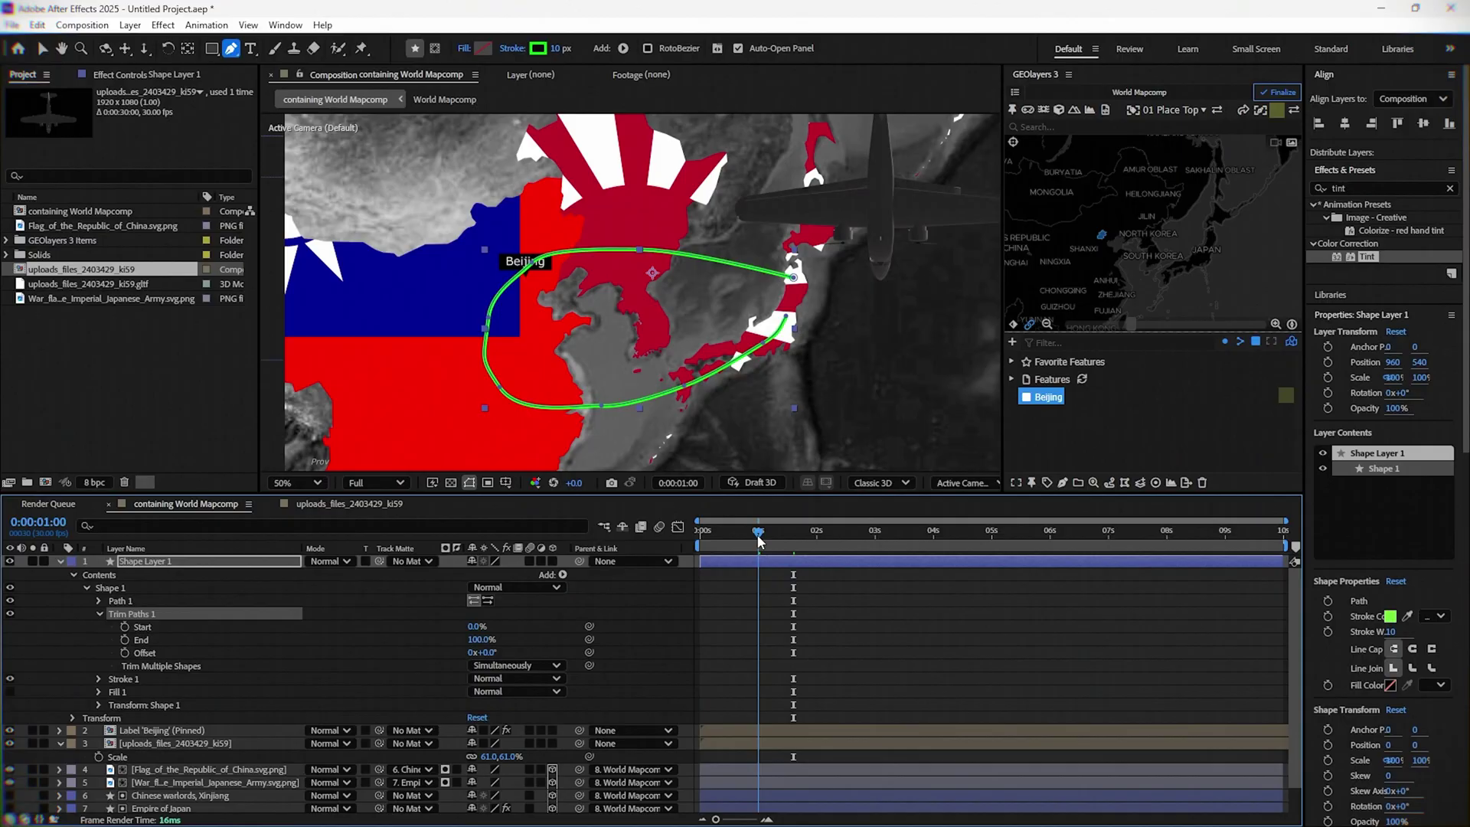
pyautogui.click(124, 639)
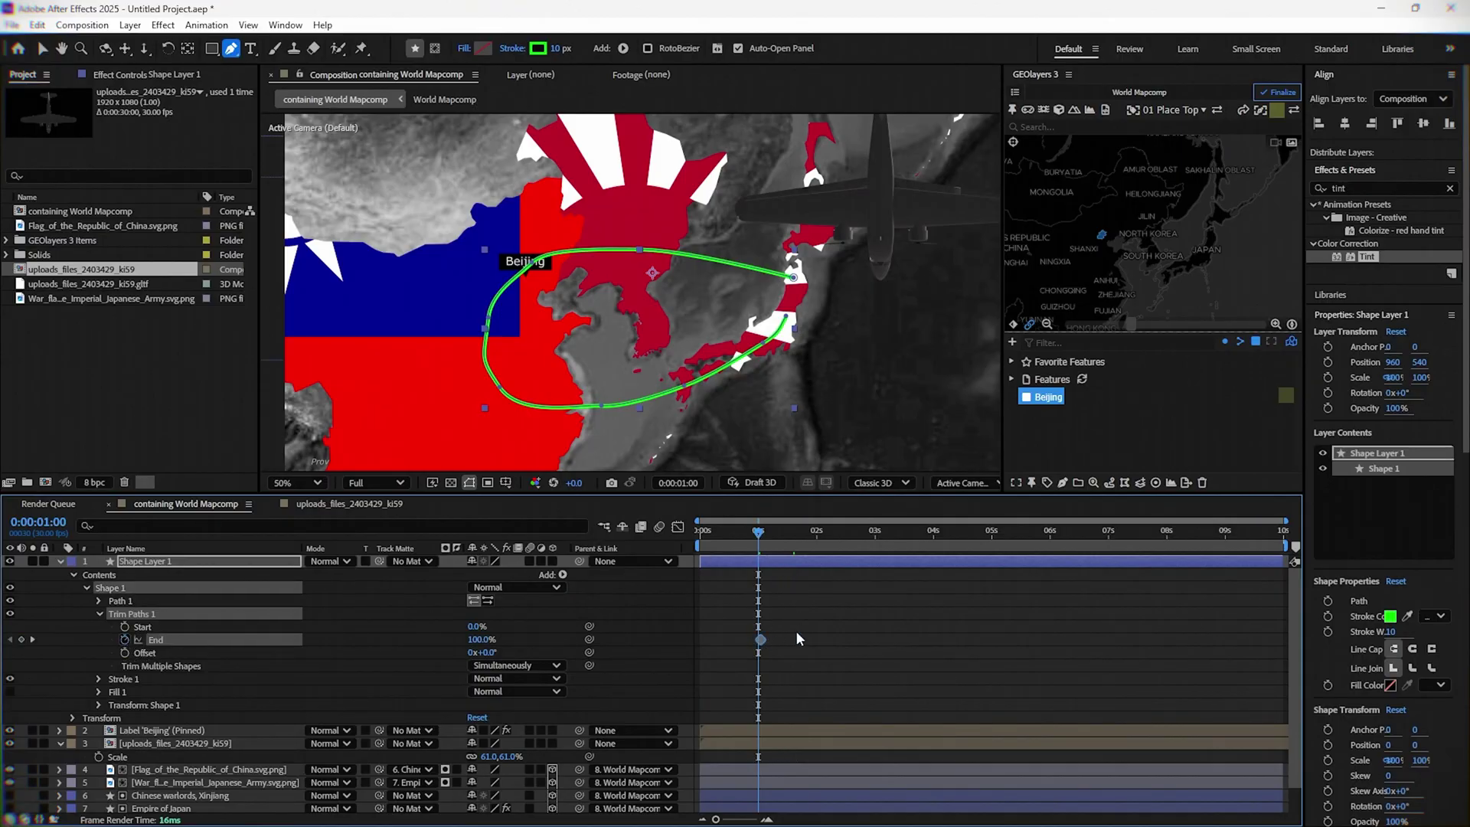
pyautogui.moveTo(760, 640); pyautogui.dragTo(1277, 642)
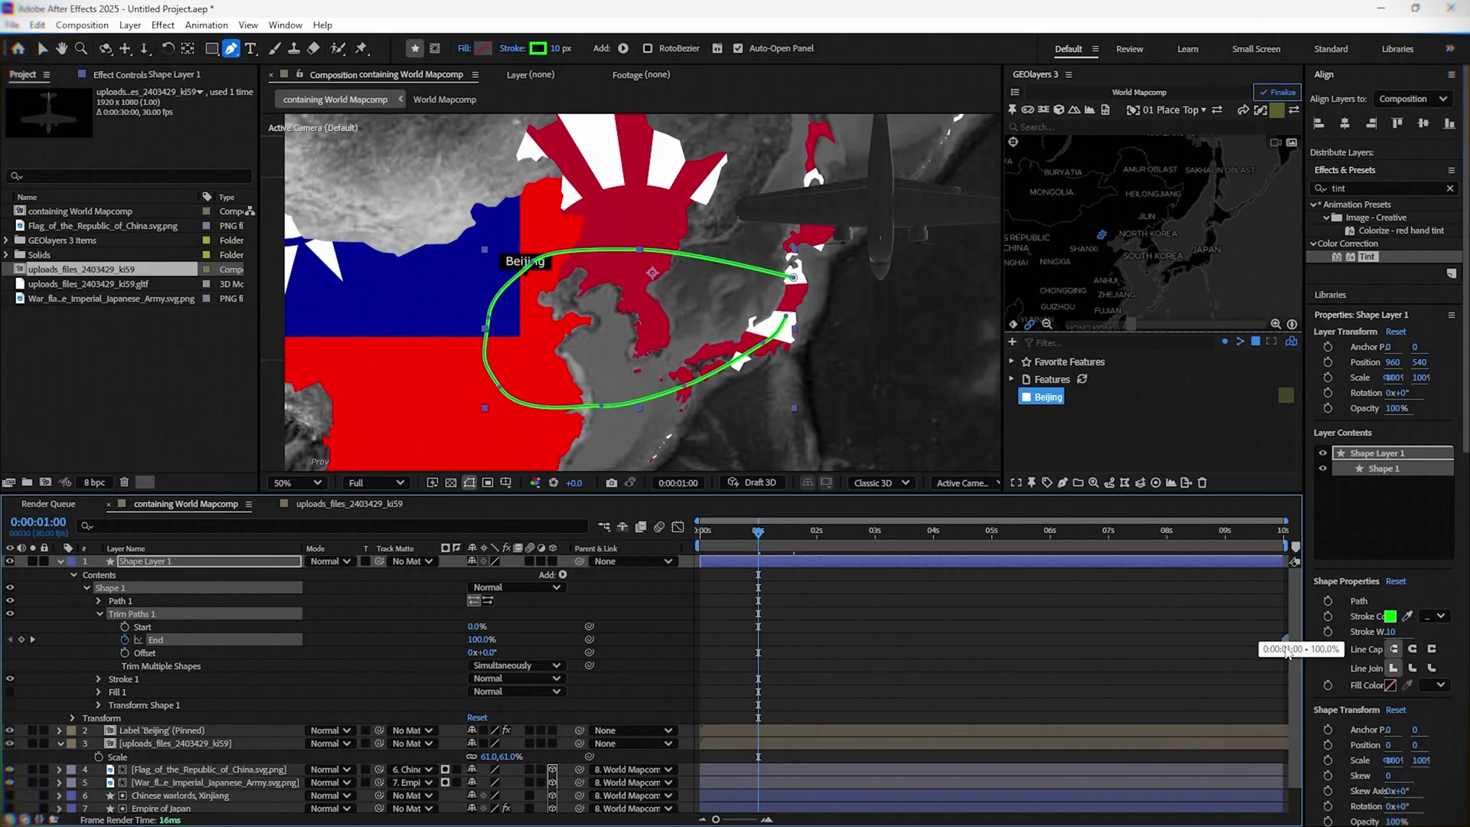
pyautogui.click(480, 639)
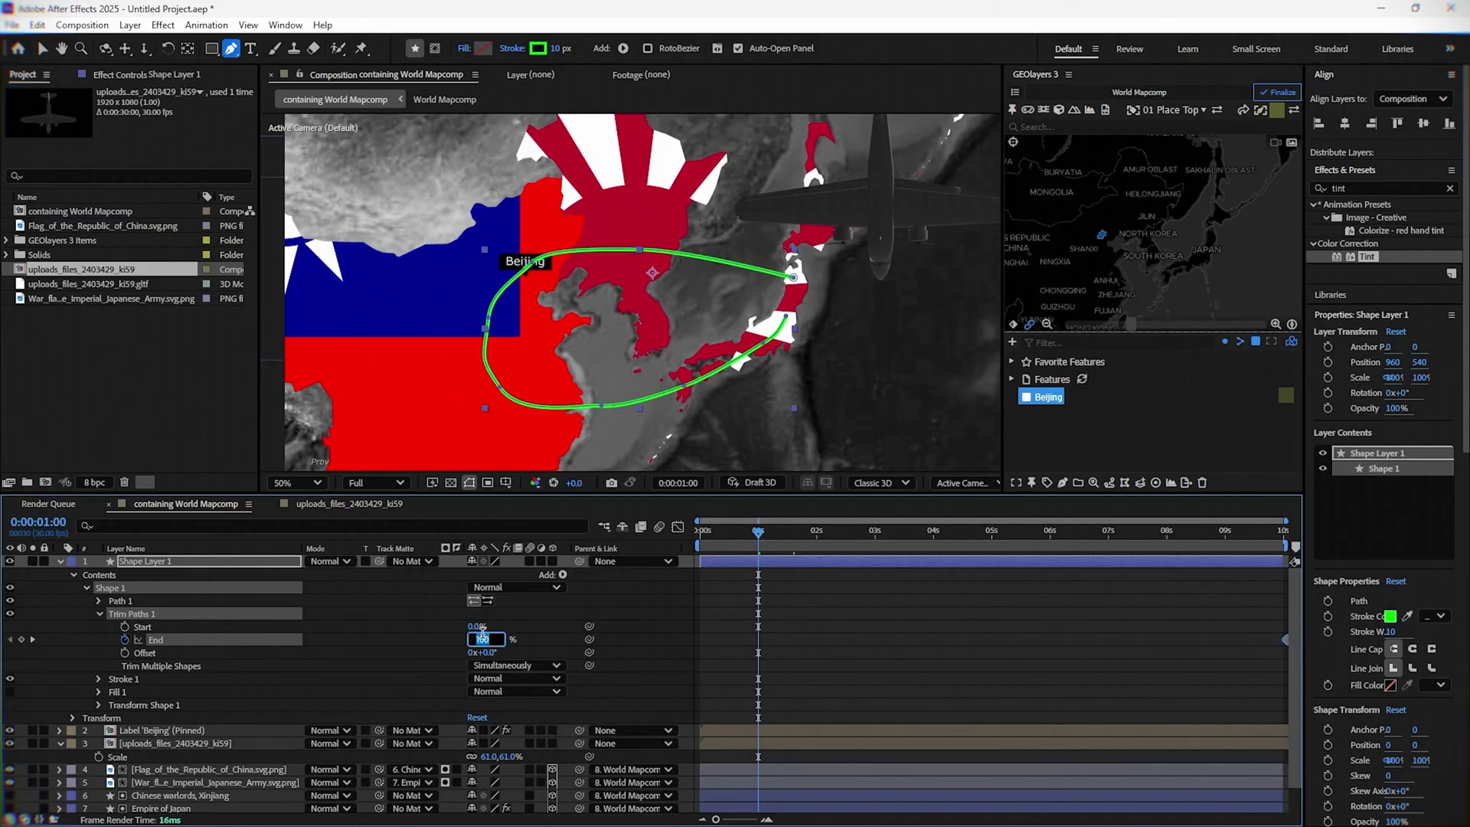
pyautogui.write('0')
pyautogui.press('Return')
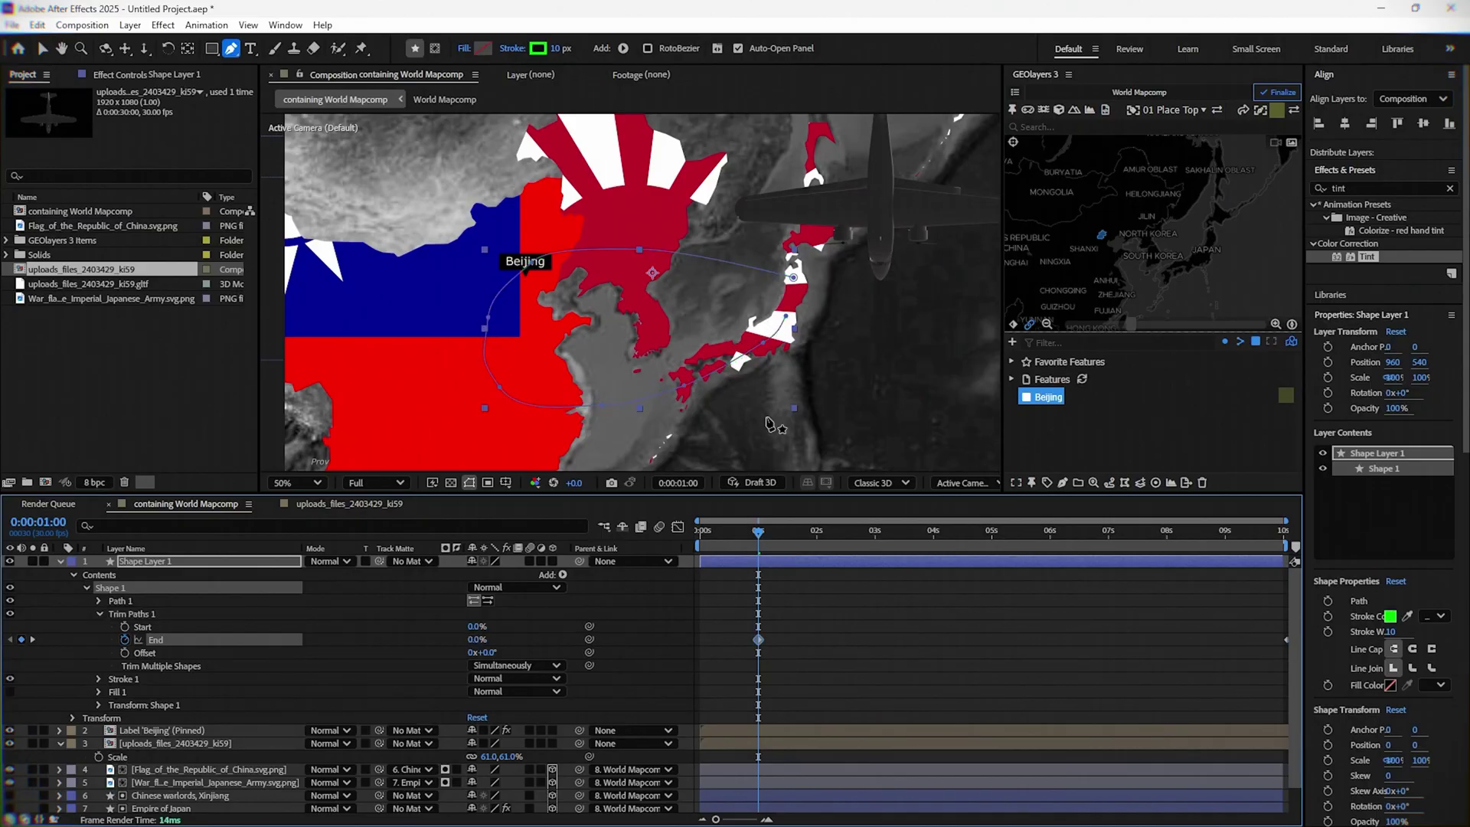
pyautogui.moveTo(758, 536)
pyautogui.mouseDown()
pyautogui.moveTo(932, 539)
pyautogui.moveTo(1285, 582)
pyautogui.mouseUp()
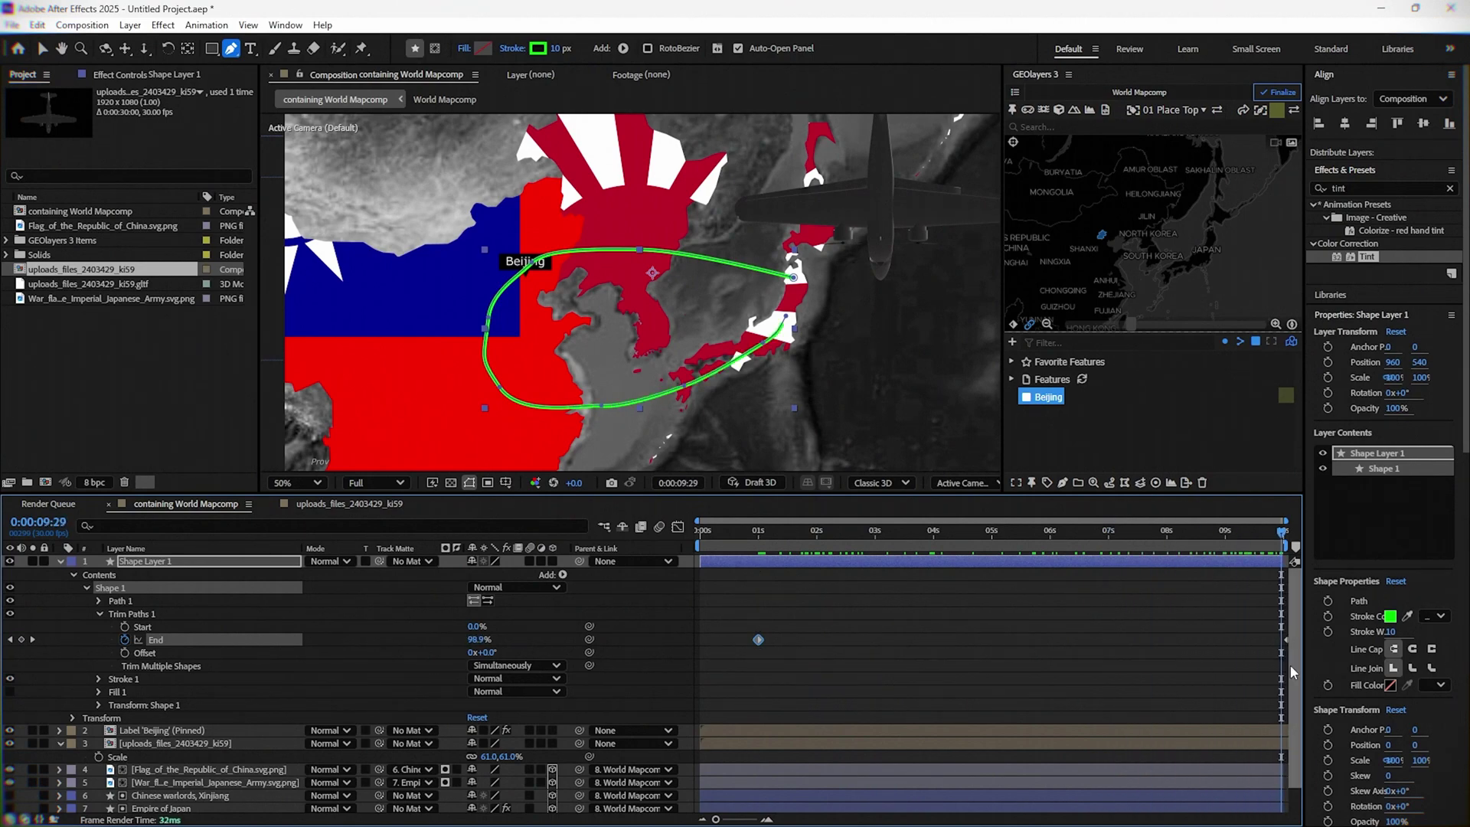
# - Apply Easy Ease to the Trim Paths End keyframe and return the playhead to 1 s
pyautogui.click(1284, 639)
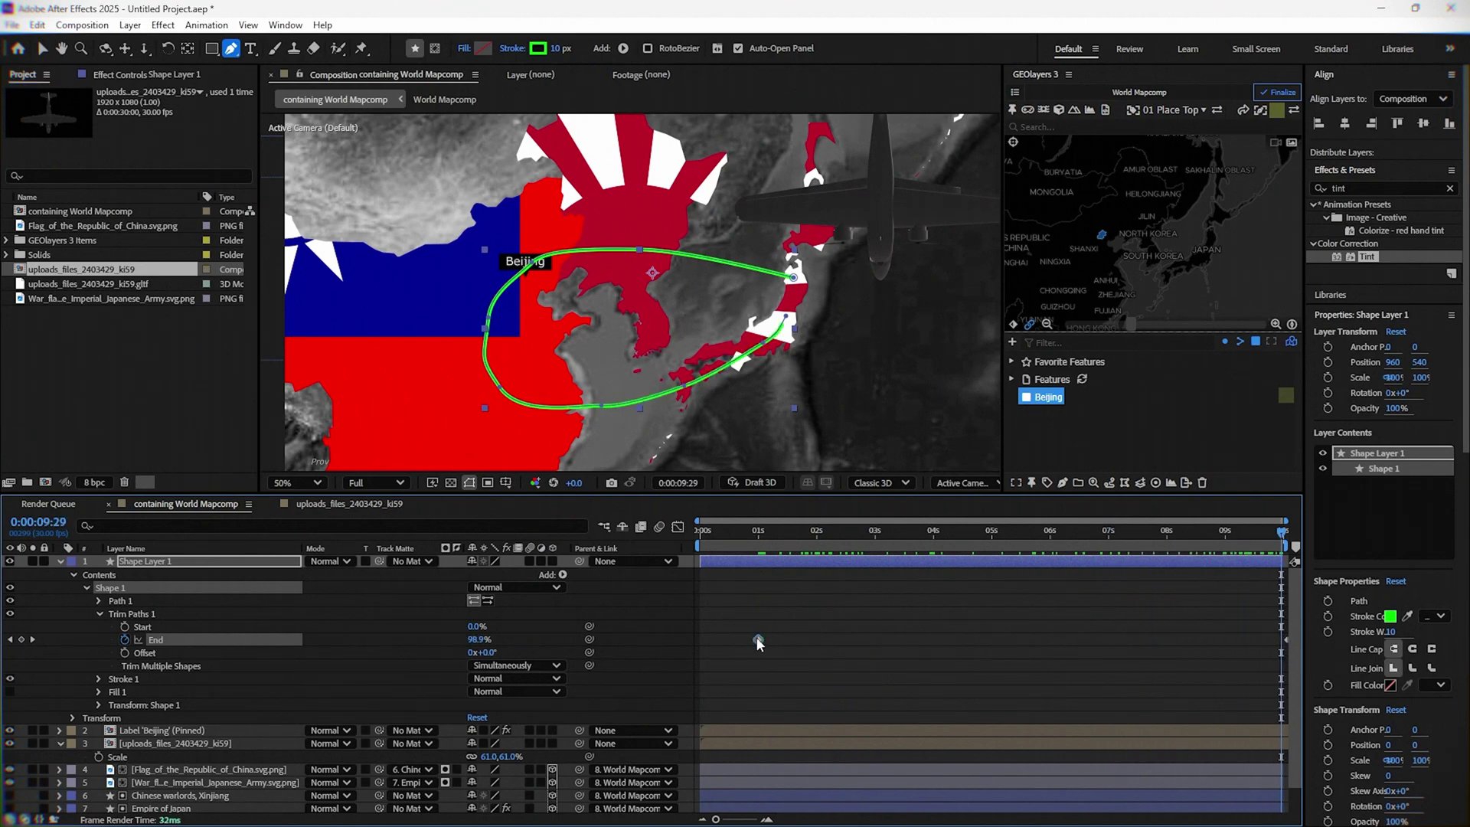
pyautogui.rightClick(759, 639)
pyautogui.moveTo(807, 629)
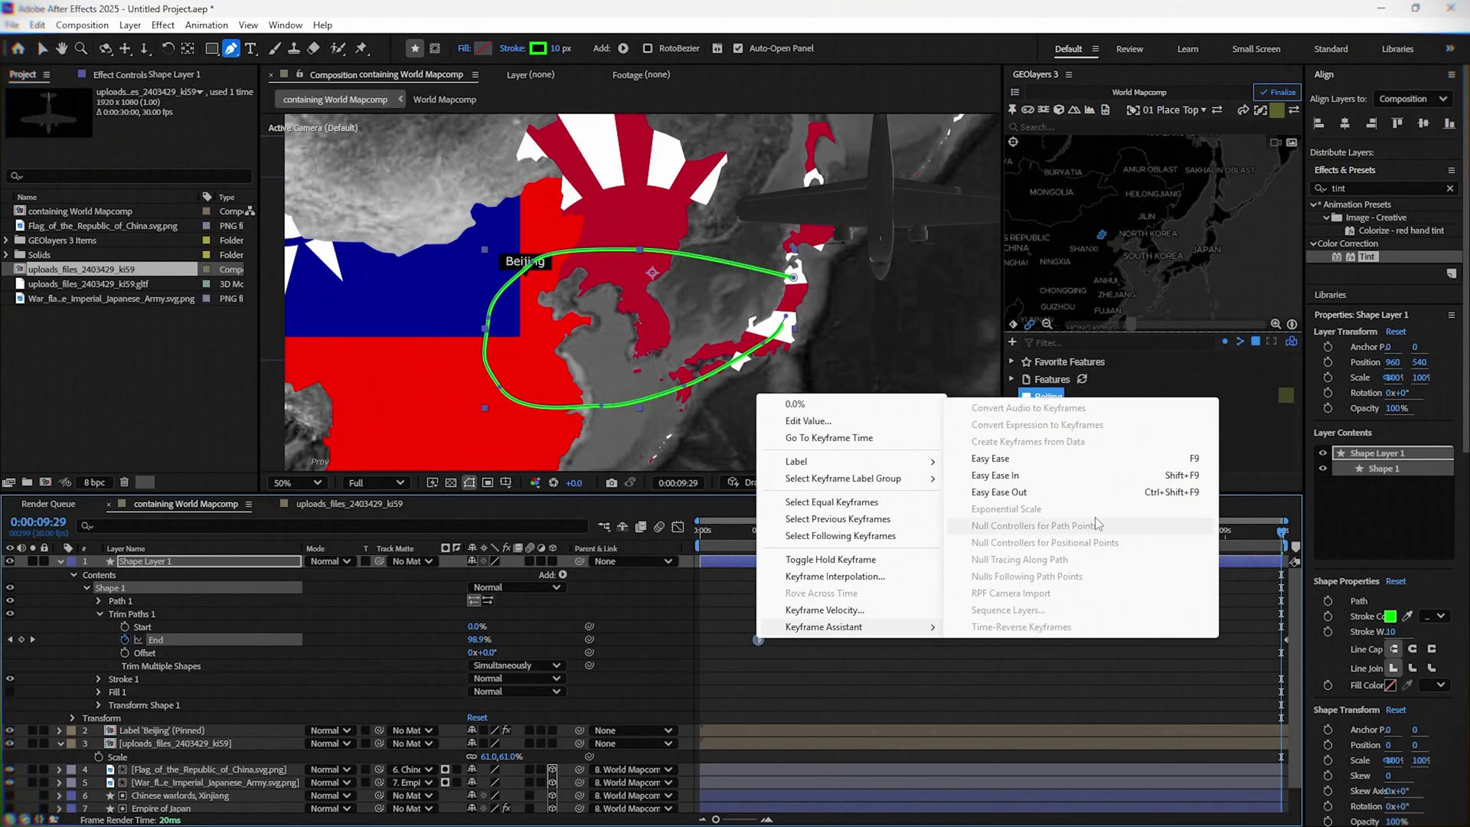
pyautogui.click(1062, 459)
pyautogui.click(868, 639)
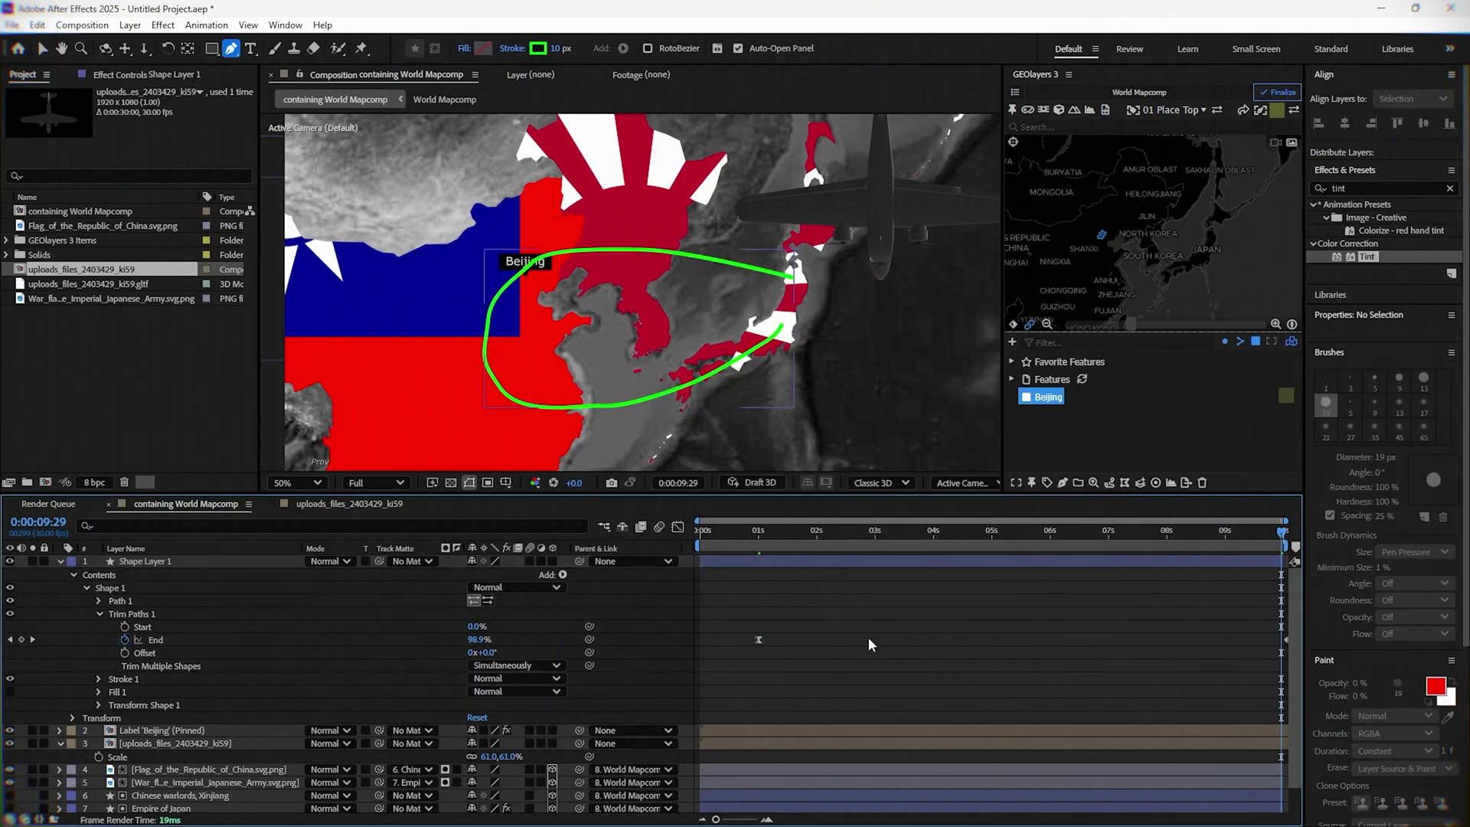
pyautogui.click(755, 539)
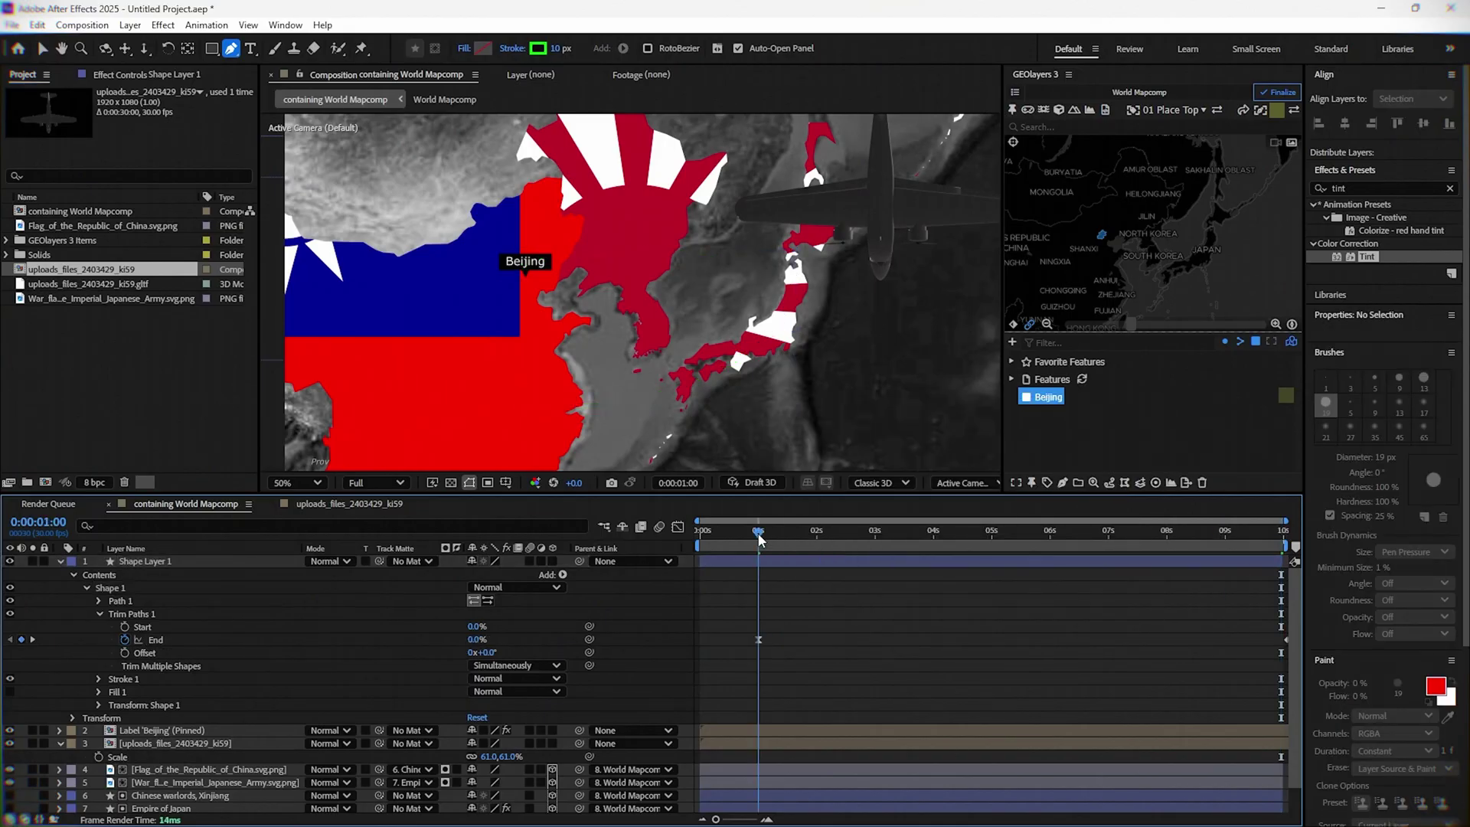
pyautogui.click(127, 563)
# - Collapse Shape Layer 1 and move the plane layer to the top of the layer stack
pyautogui.click(61, 563)
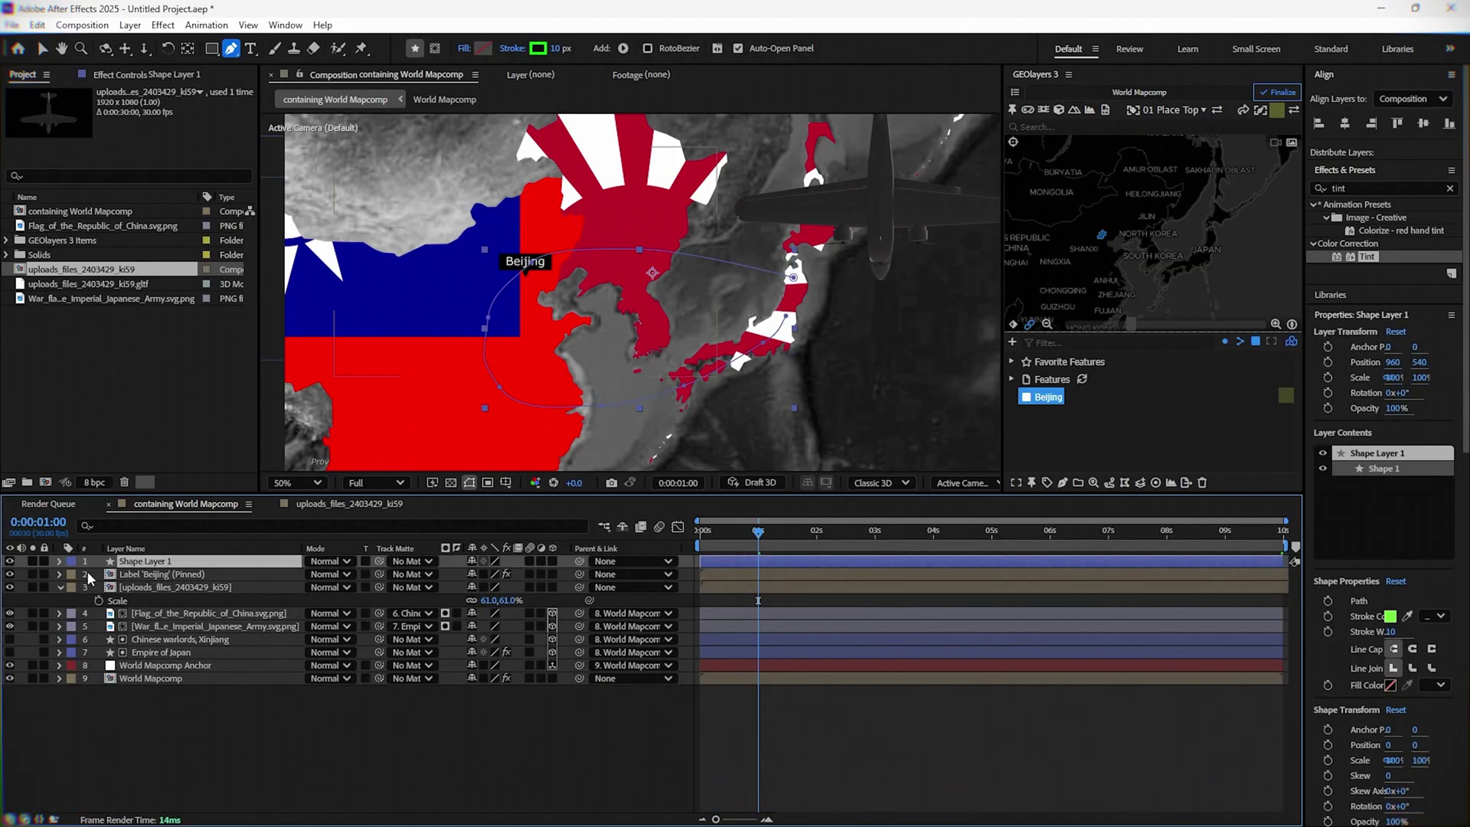
pyautogui.click(148, 578)
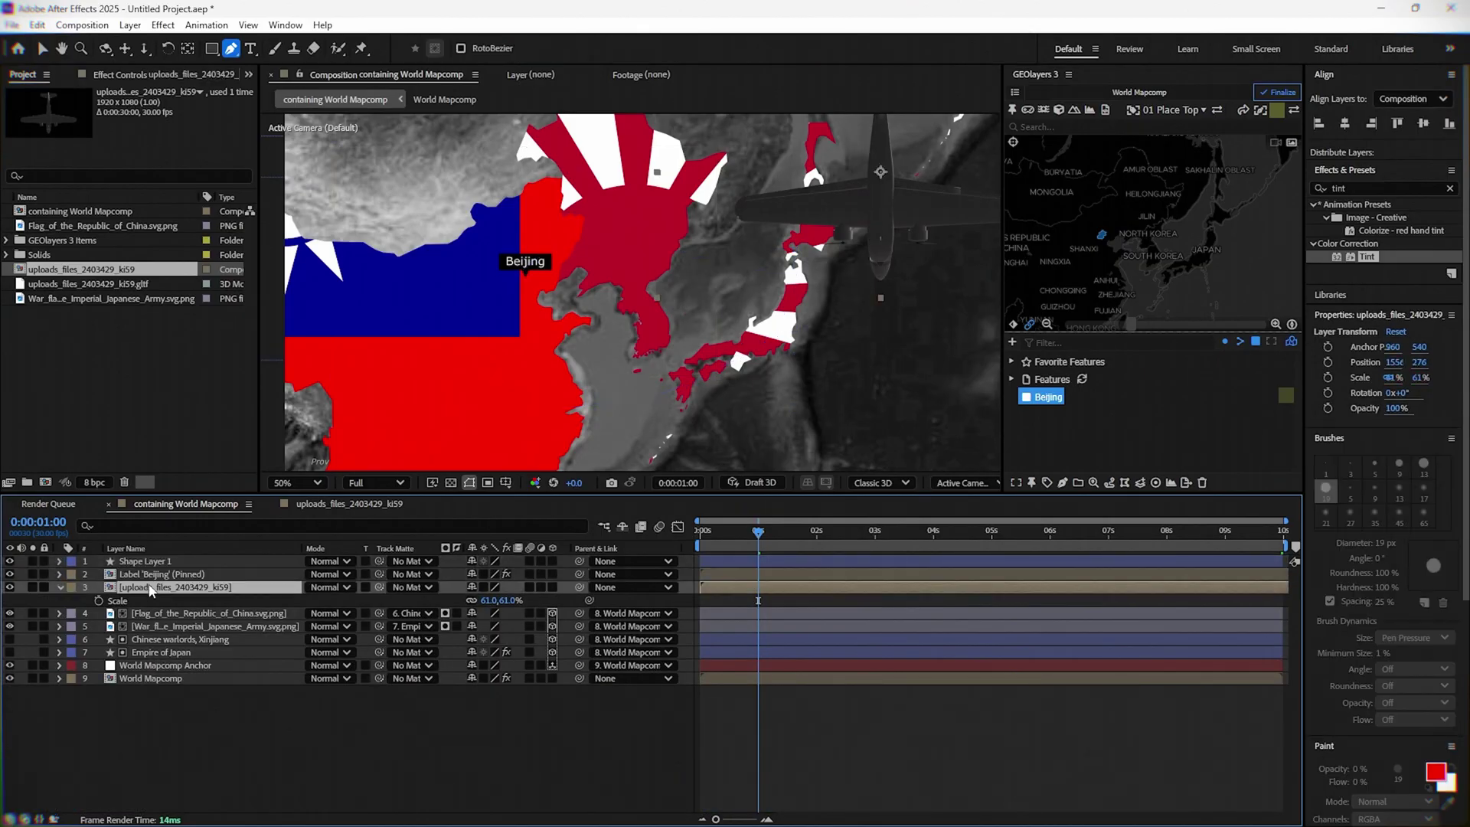
pyautogui.click(148, 587)
pyautogui.moveTo(154, 573); pyautogui.dragTo(153, 555)
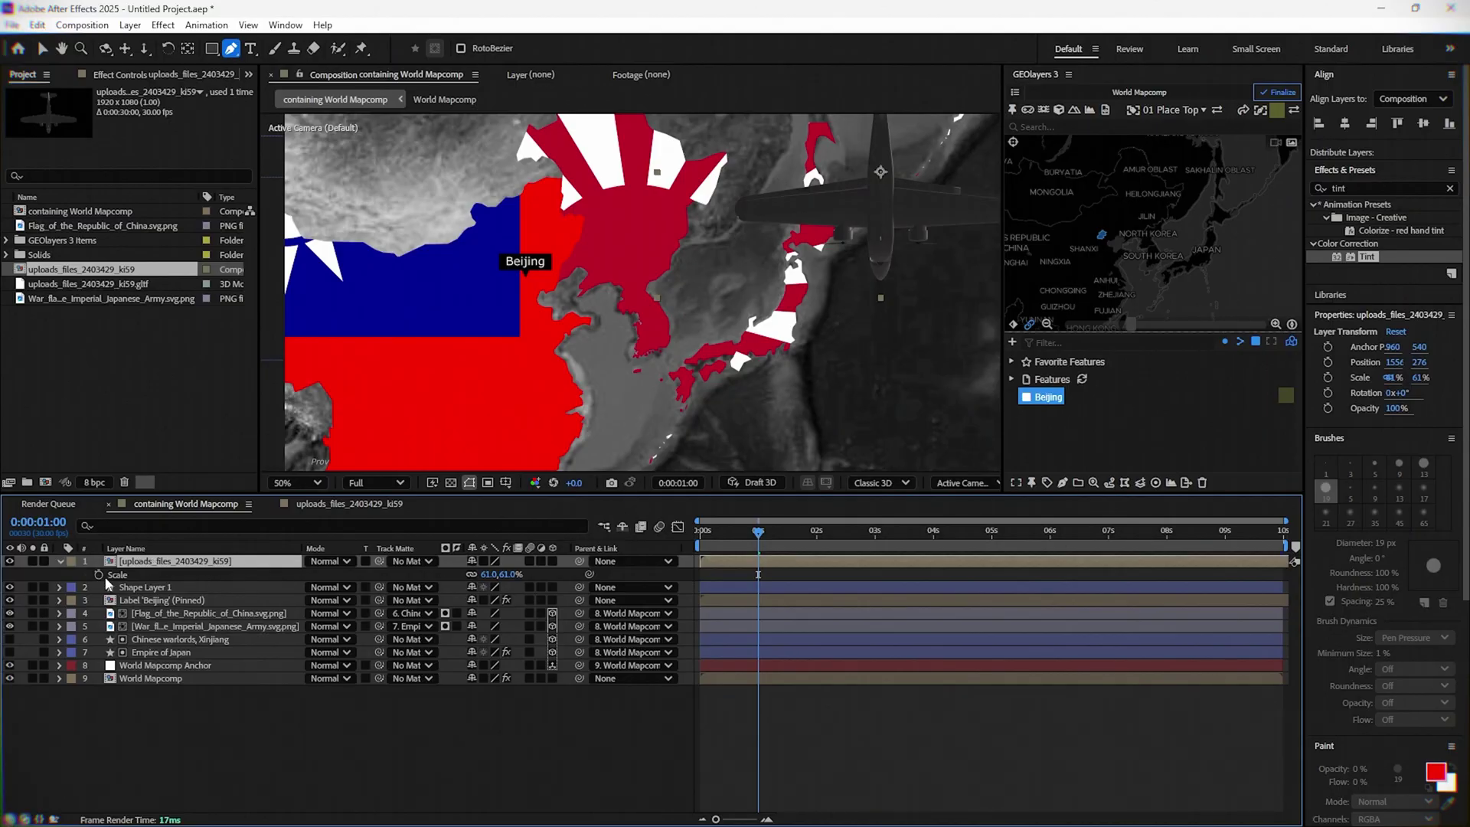
pyautogui.press('F2')
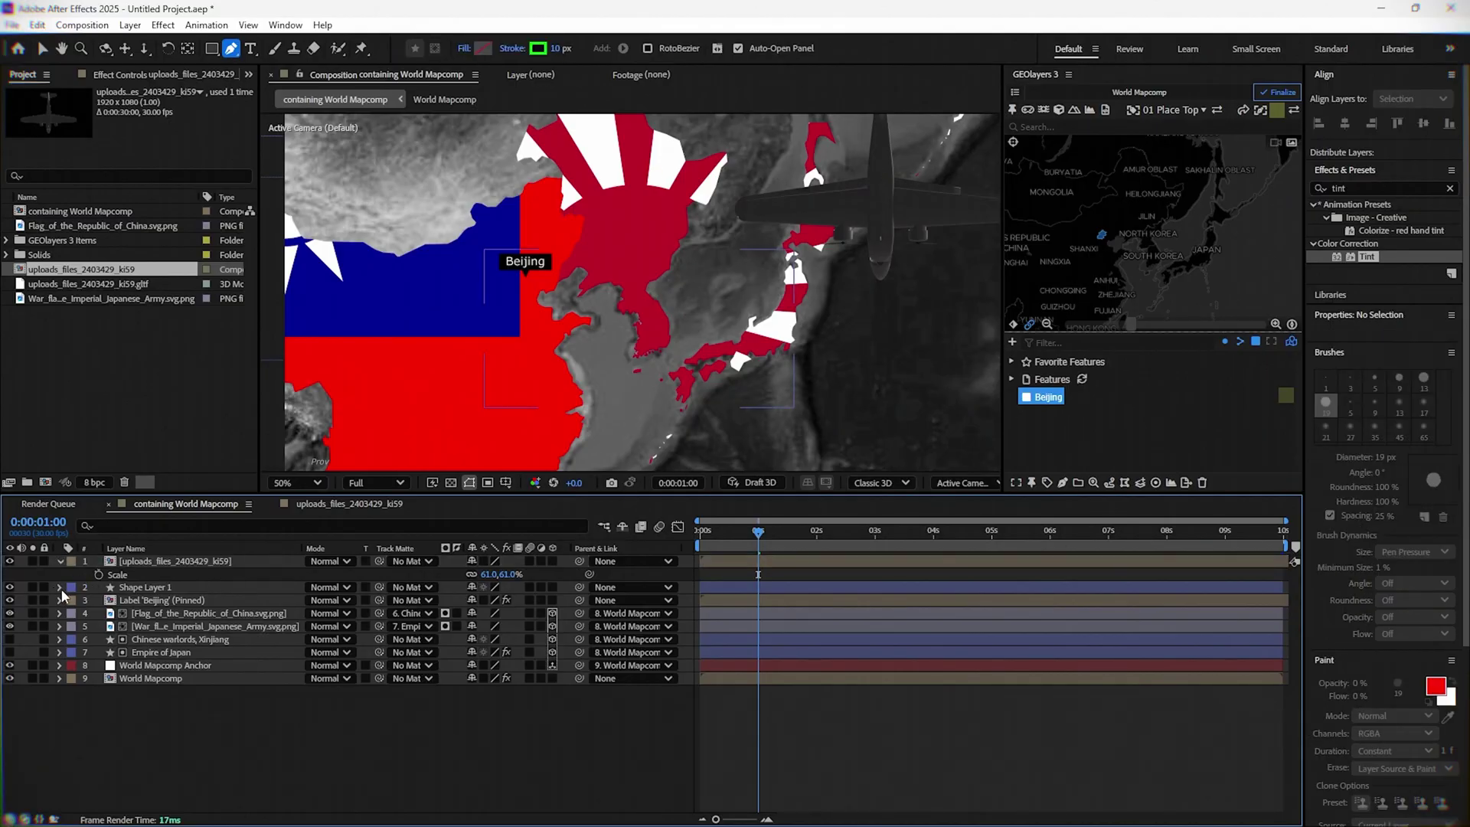
# - Paste Shape Layer 1's route Path into the plane's Position as motion keyframes
pyautogui.click(59, 587)
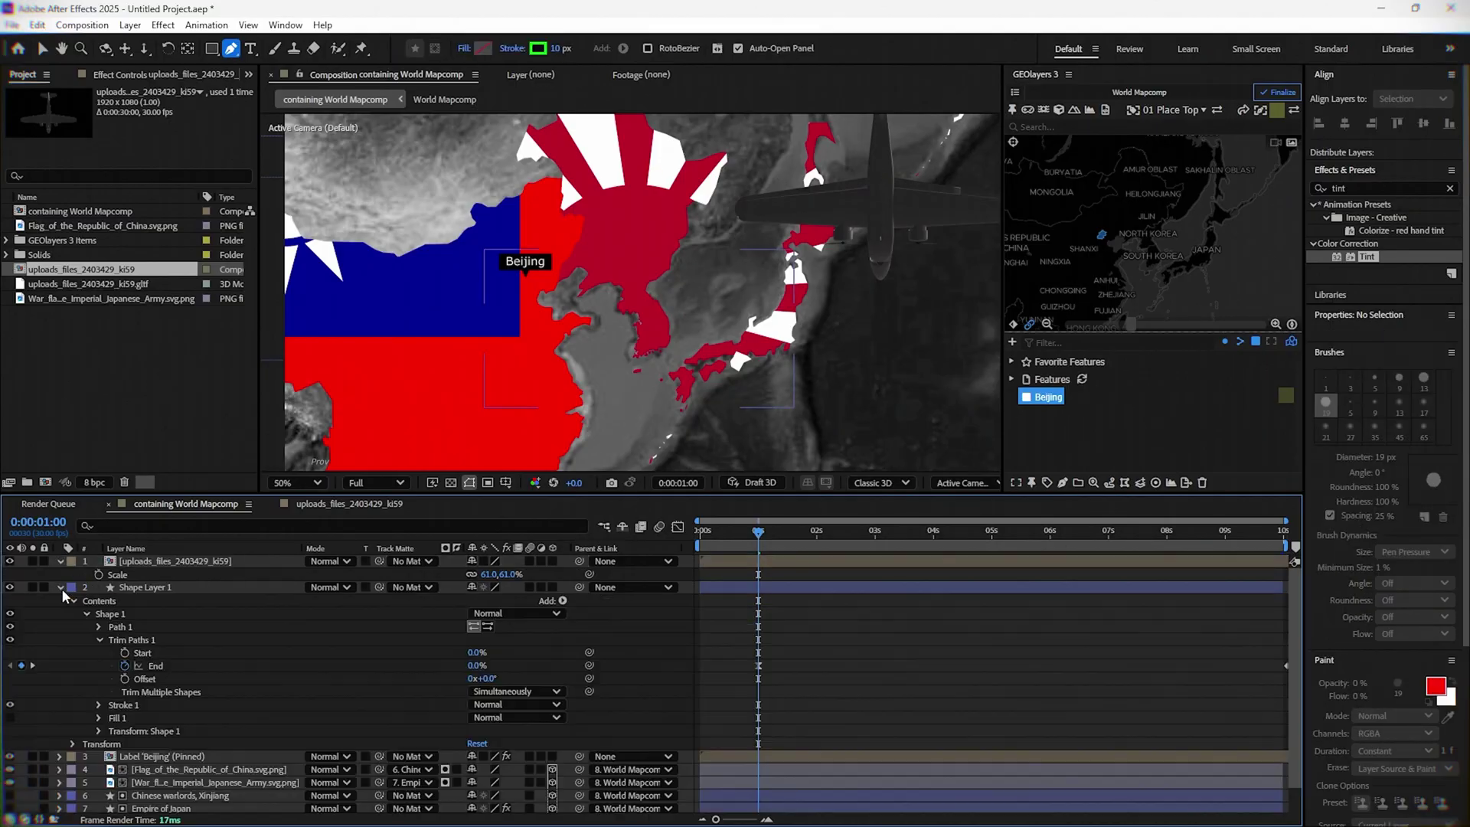
pyautogui.click(100, 627)
pyautogui.click(144, 640)
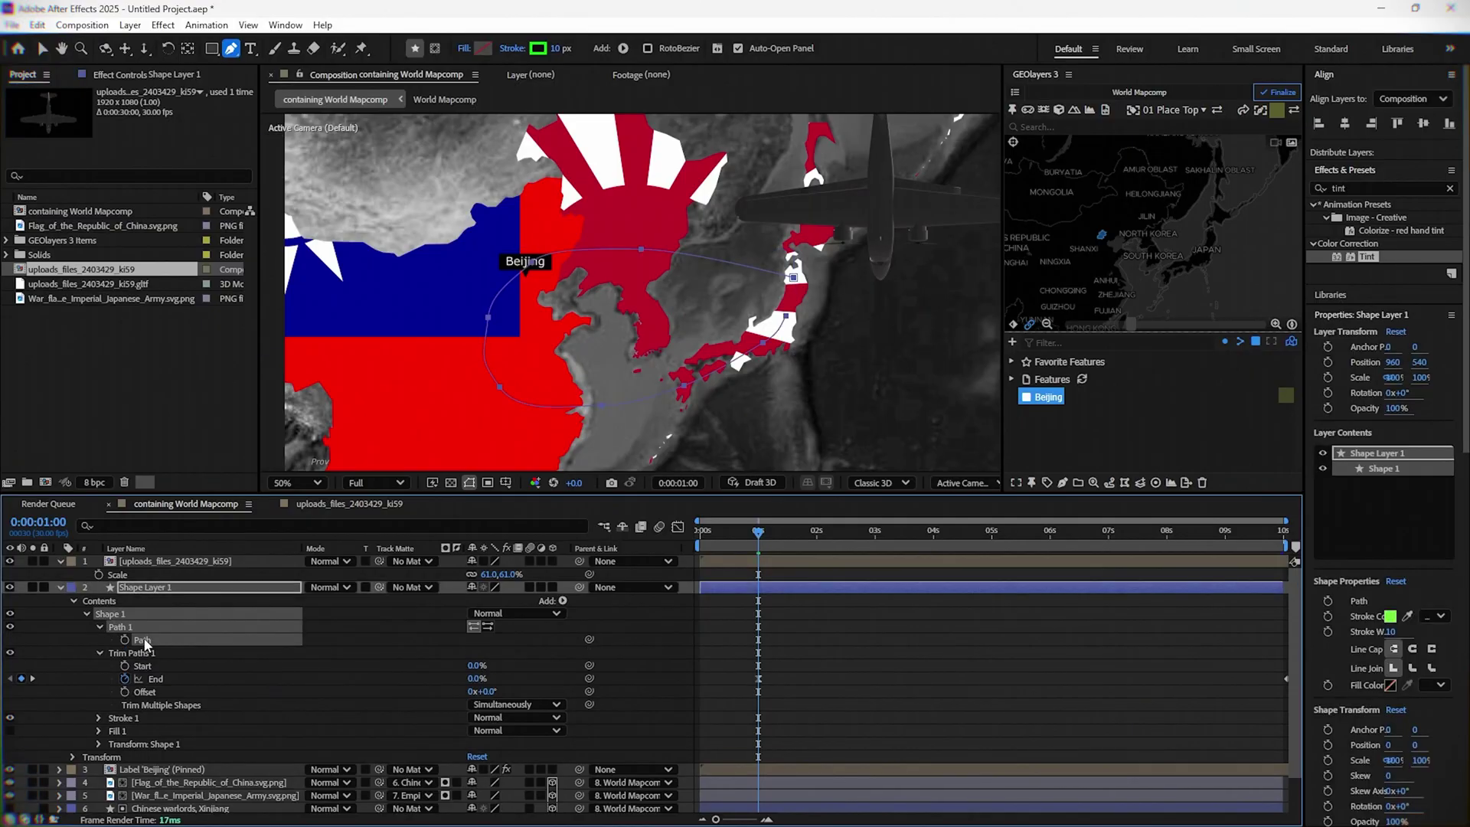
pyautogui.click(60, 562)
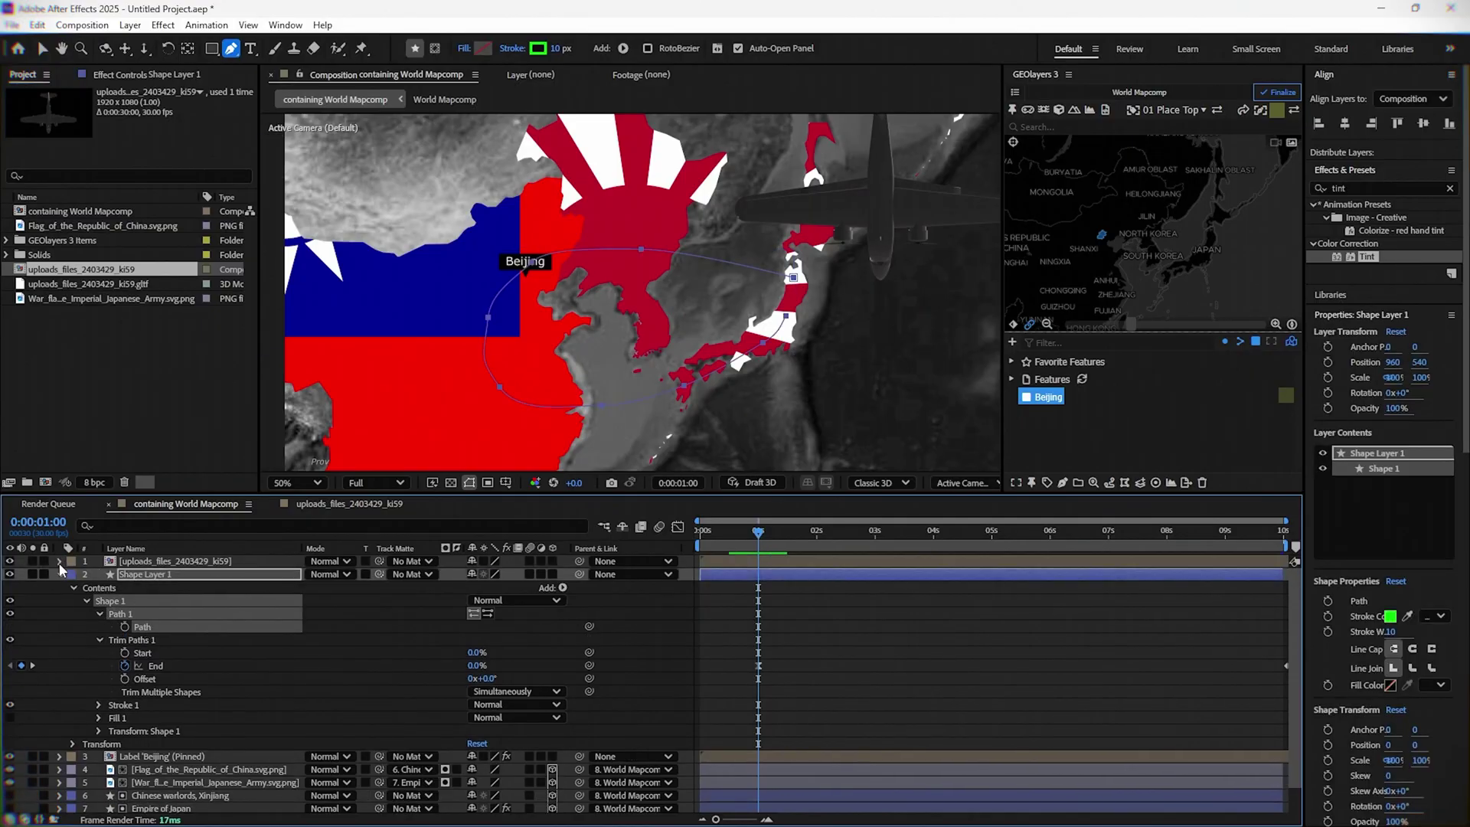
pyautogui.click(59, 561)
pyautogui.click(124, 602)
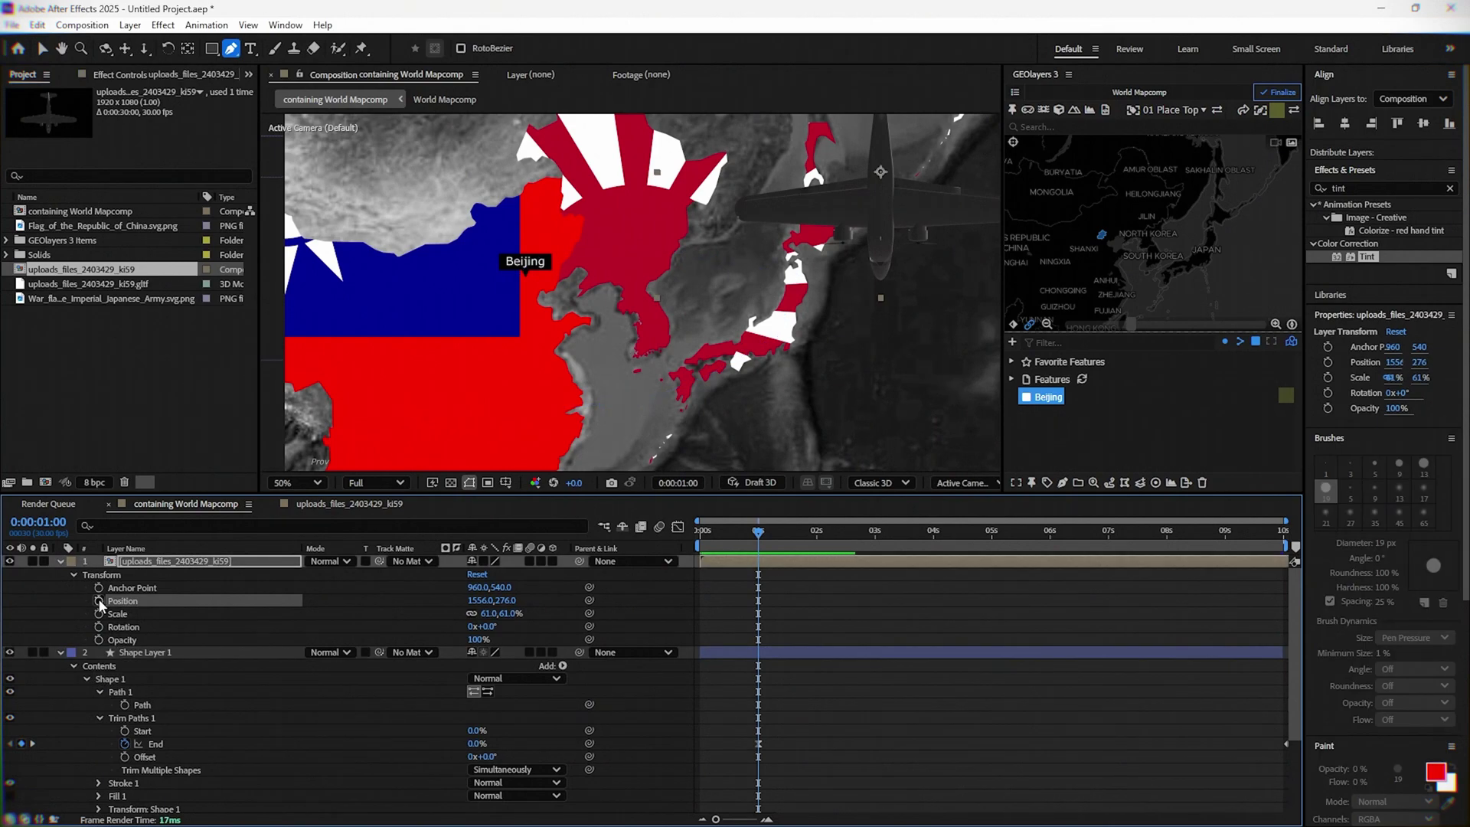
pyautogui.click(99, 599)
pyautogui.hotkey('ctrl', 'v')
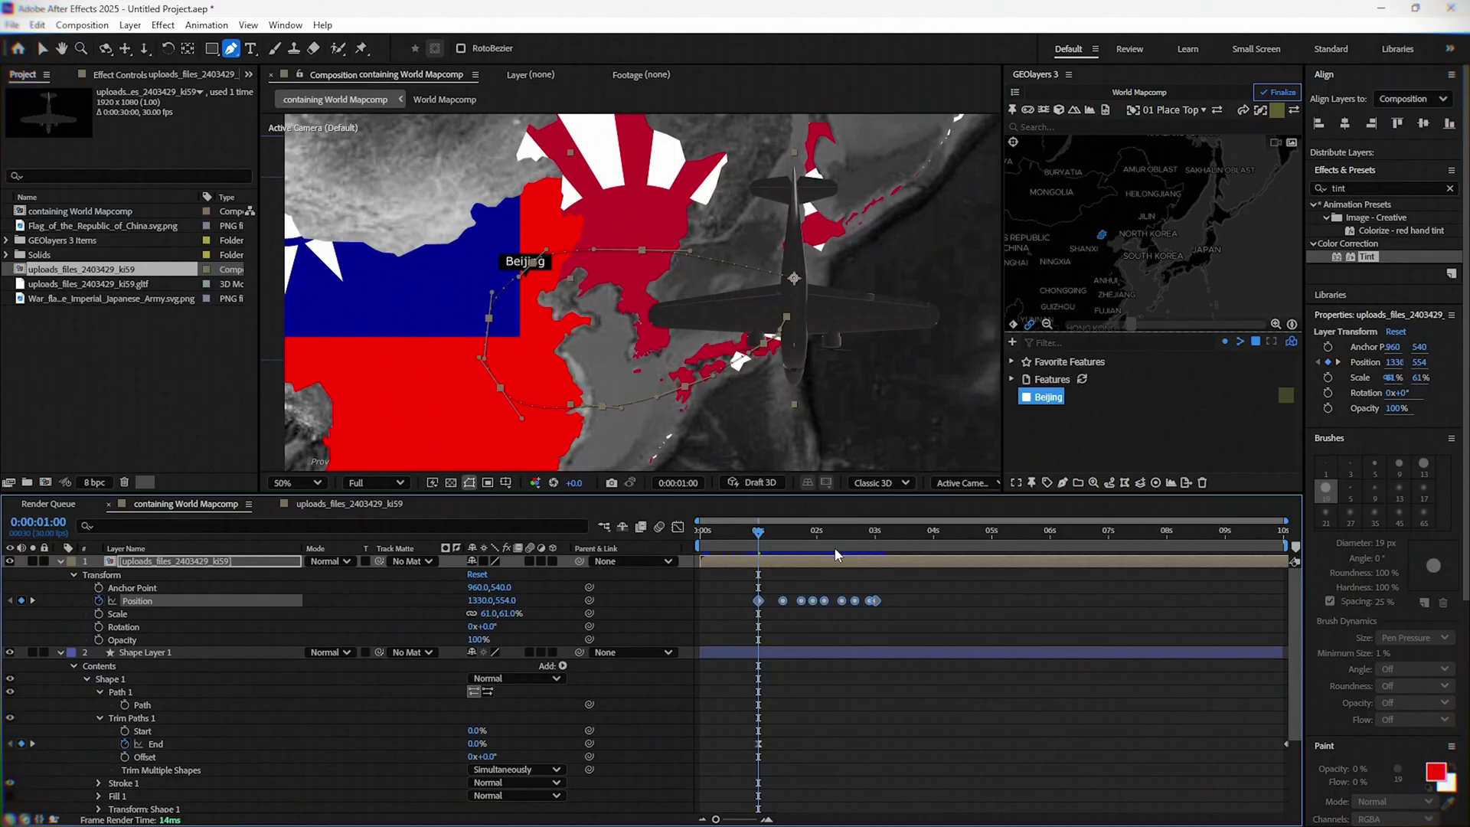
# - Stretch the plane's last Position keyframe to about 10 s and Easy Ease the first and last keyframes
pyautogui.moveTo(757, 534); pyautogui.dragTo(947, 604)
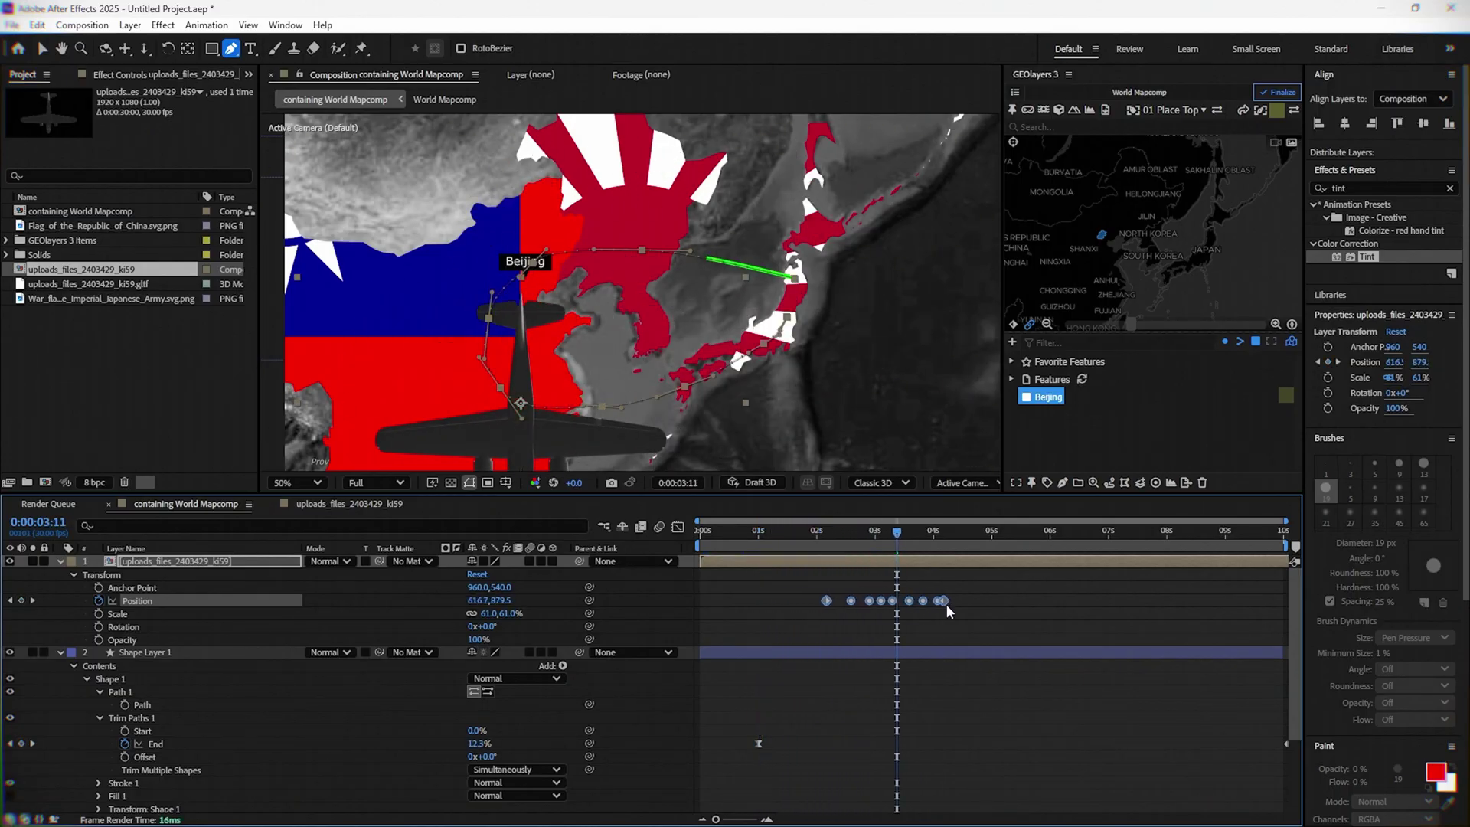
pyautogui.hotkey('ctrl', 'z')
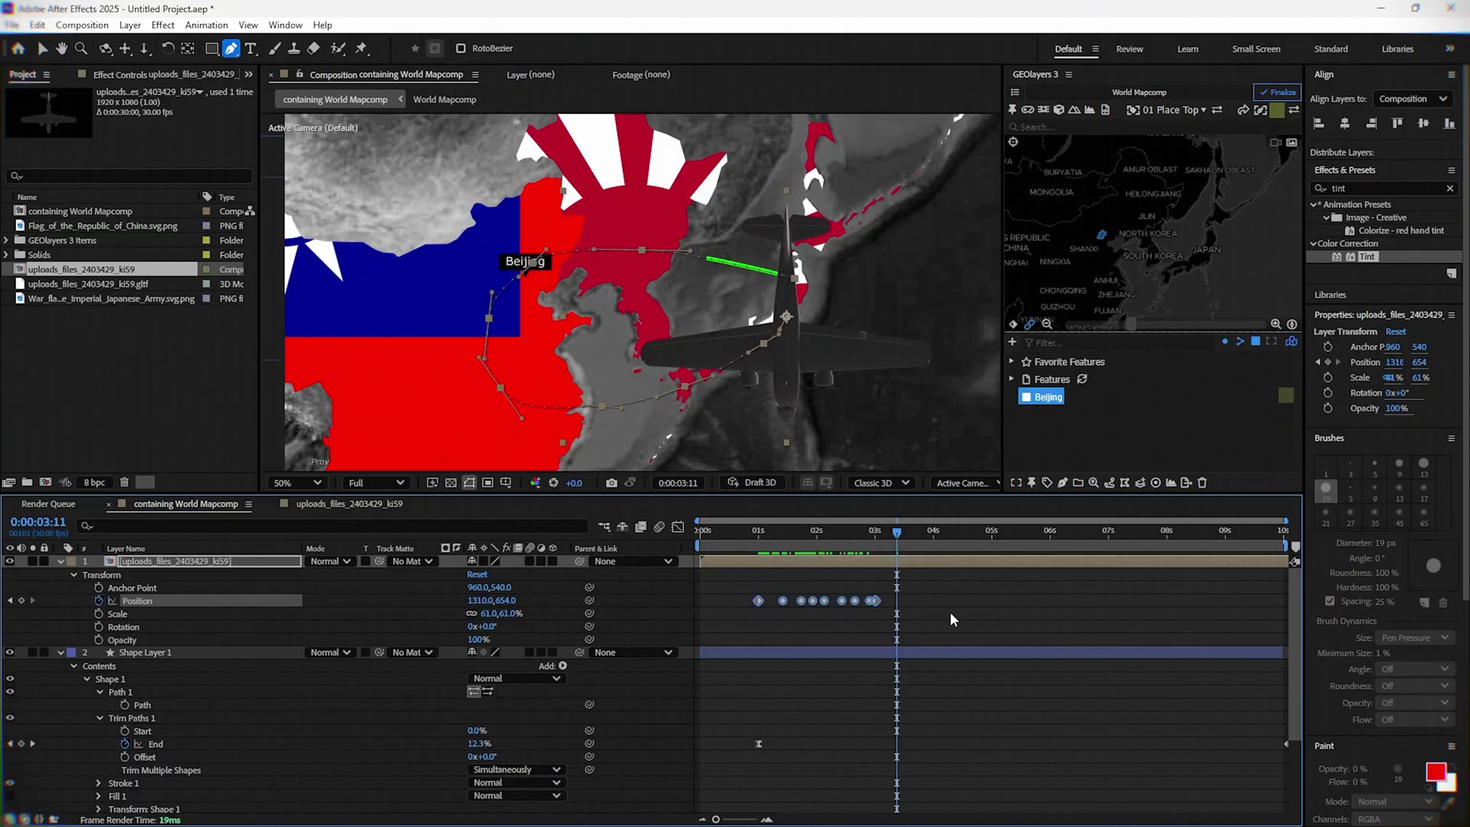
pyautogui.click(949, 611)
pyautogui.moveTo(878, 600); pyautogui.dragTo(1265, 606)
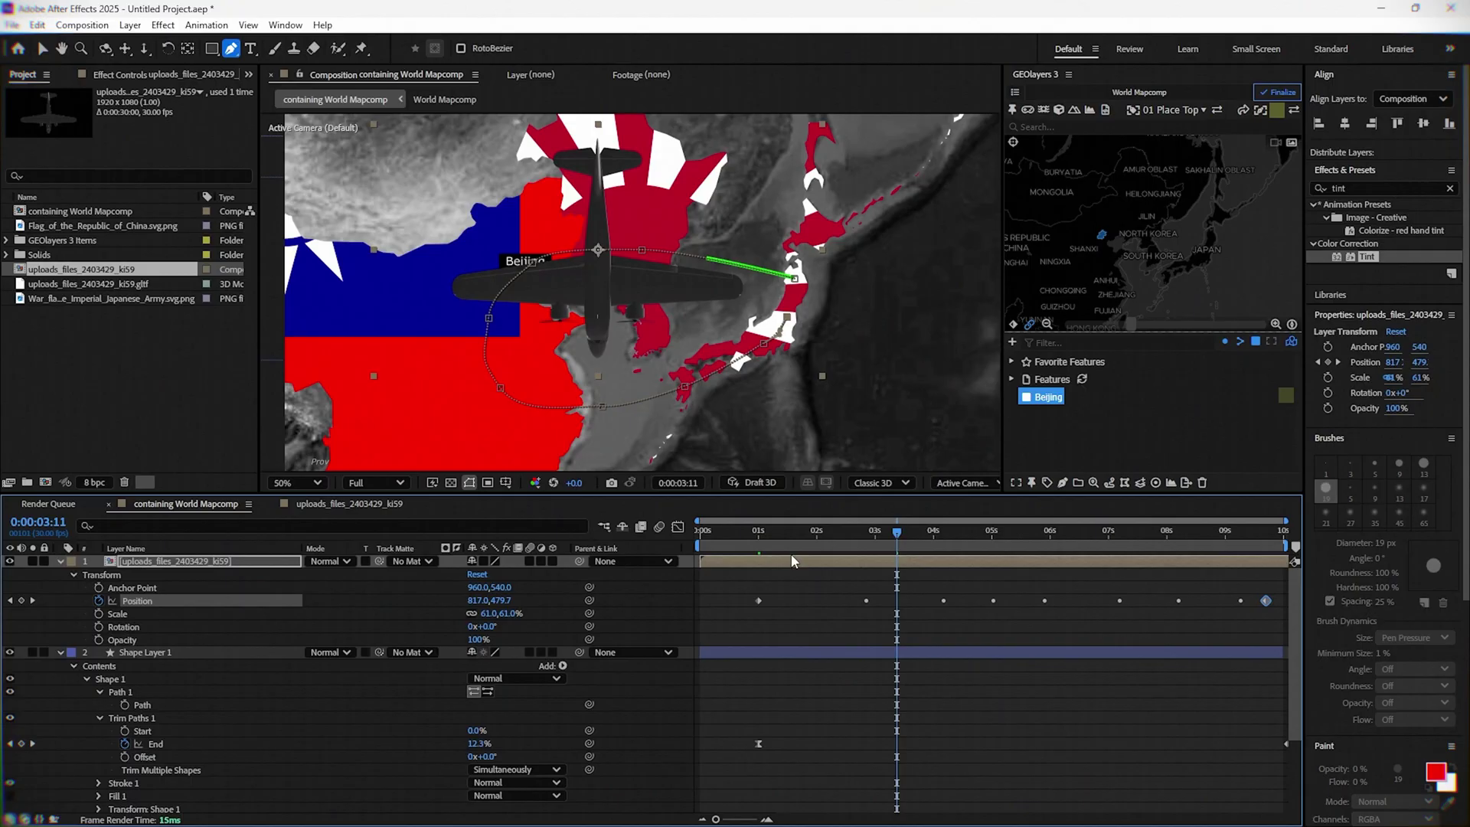
pyautogui.click(759, 601)
pyautogui.rightClick(1265, 599)
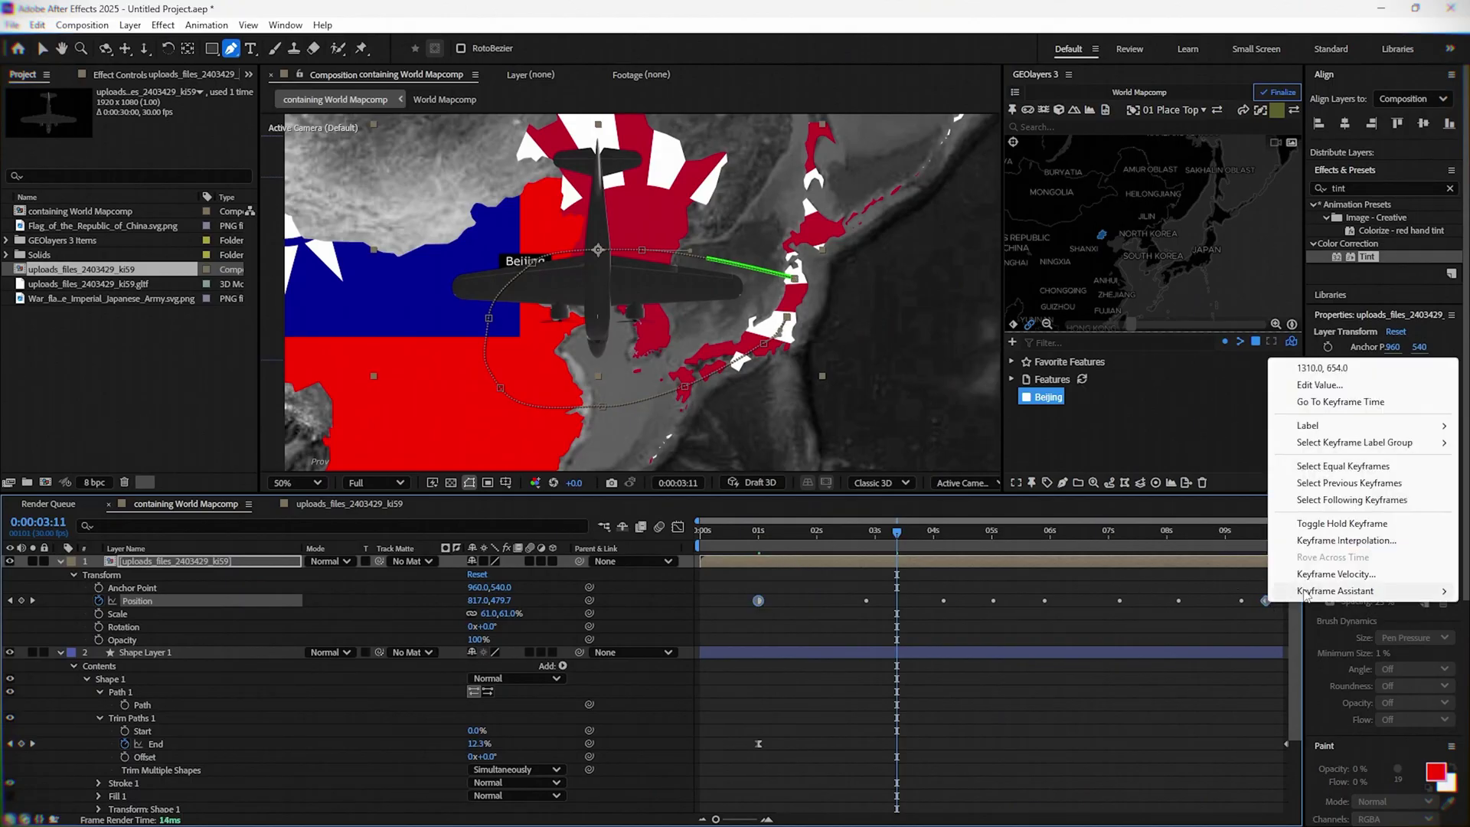
pyautogui.moveTo(1301, 590)
pyautogui.click(1060, 642)
pyautogui.click(819, 617)
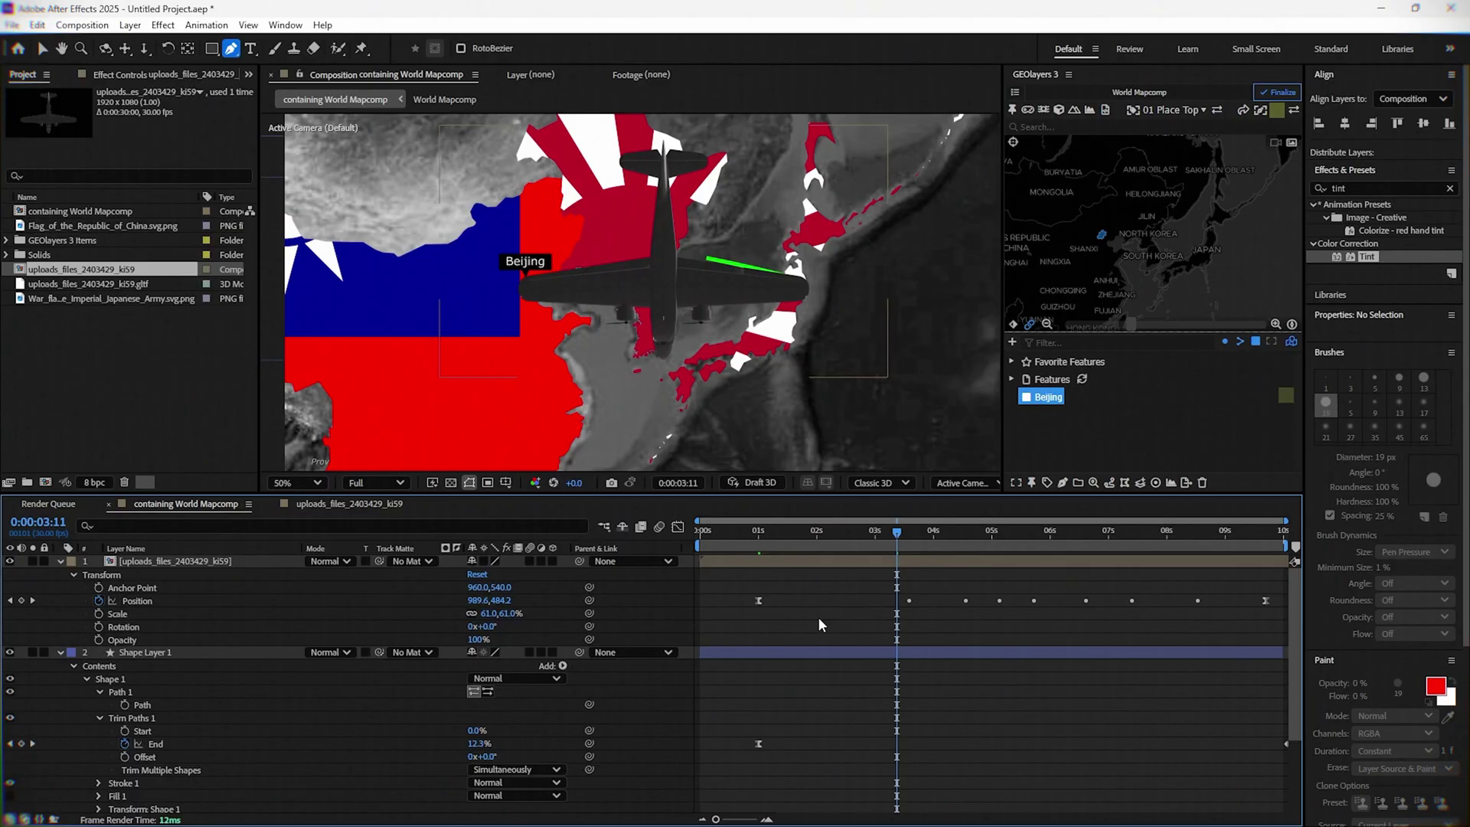
pyautogui.click(761, 559)
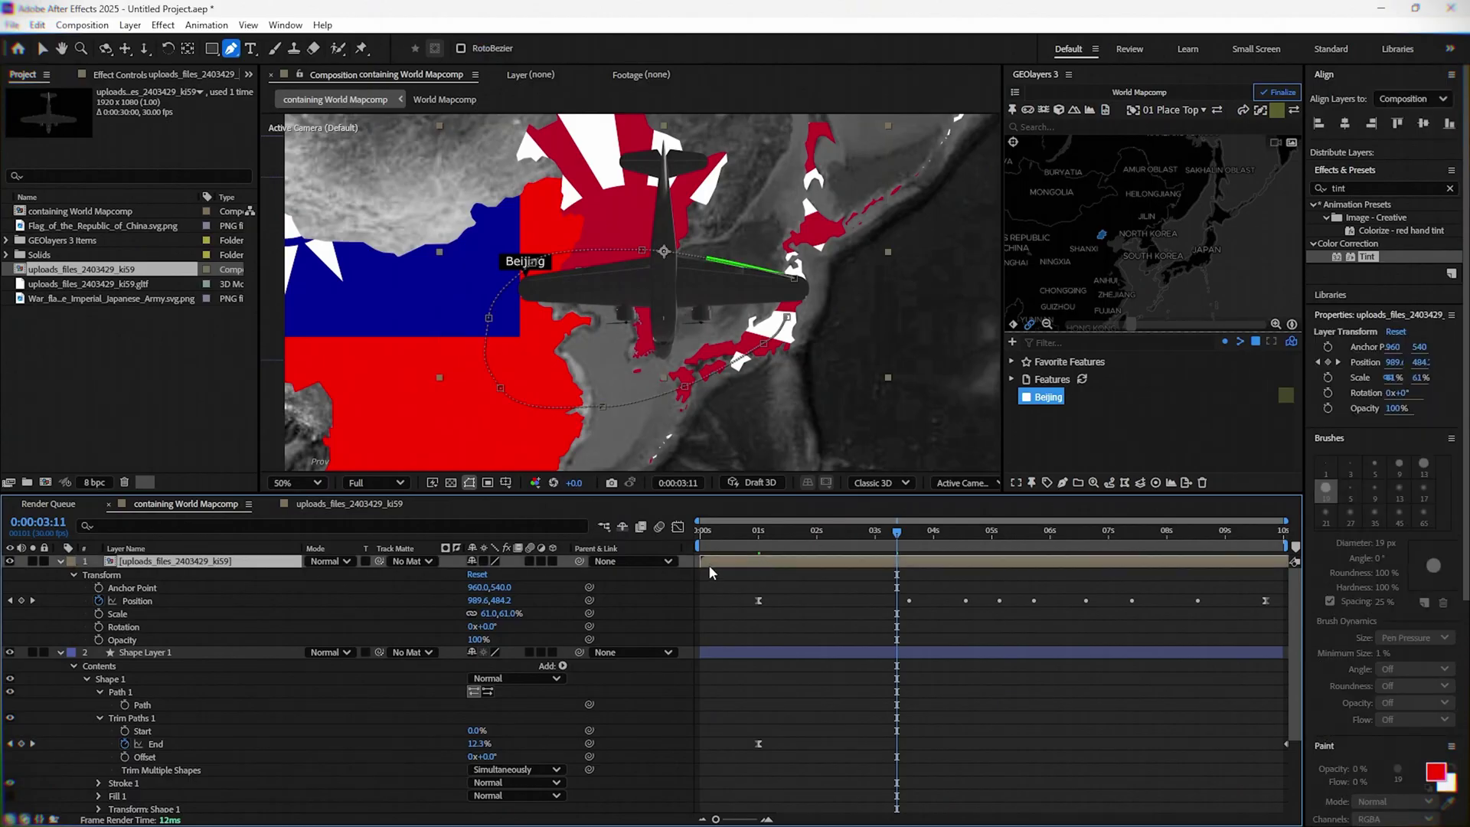
# - Scale the plane down to 15%, rotate it to 93°, and return the playhead to 0:00
pyautogui.moveTo(488, 616); pyautogui.dragTo(457, 615)
pyautogui.click(493, 614)
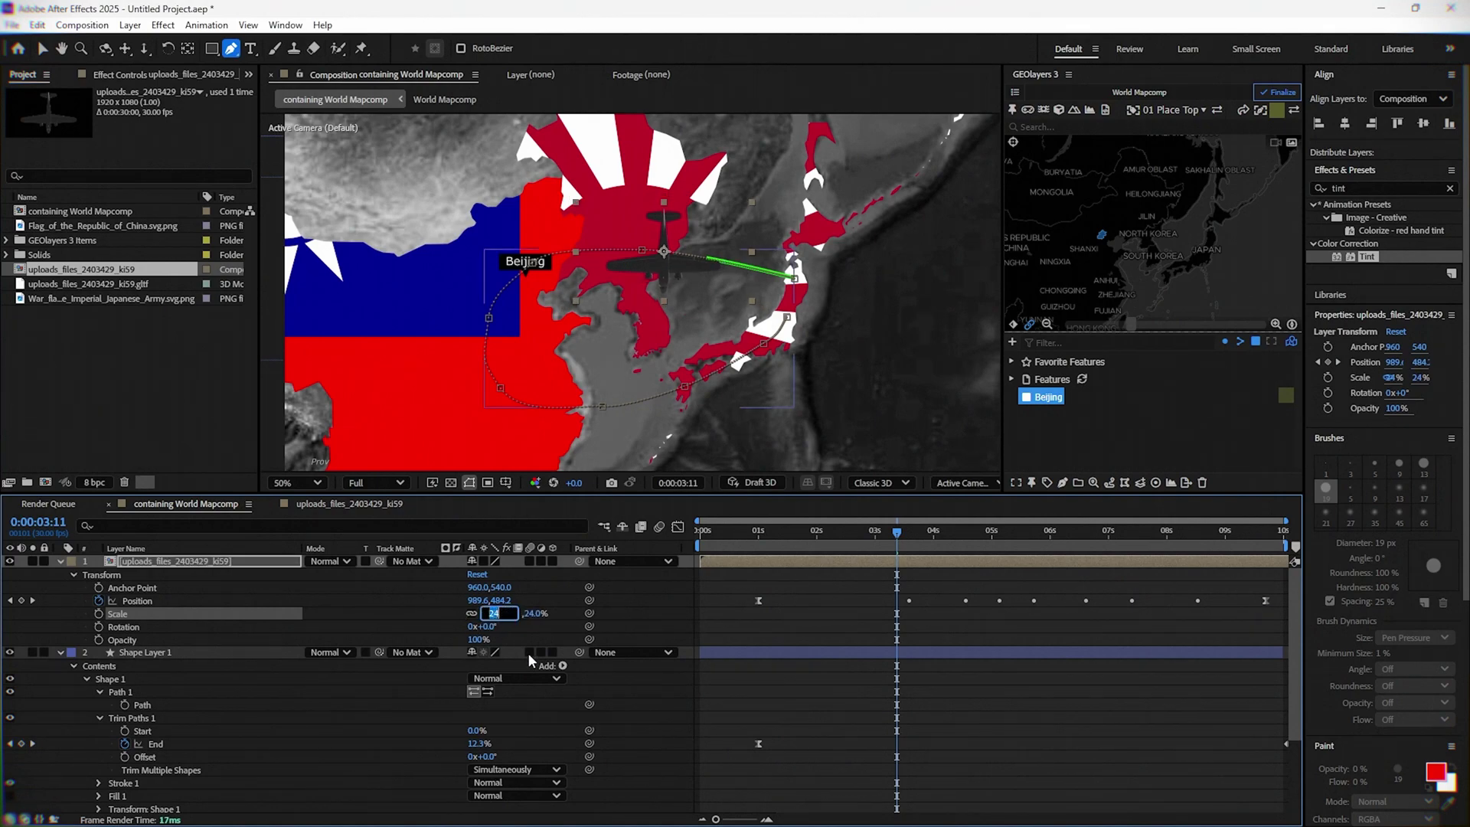
pyautogui.write('20')
pyautogui.press('Return')
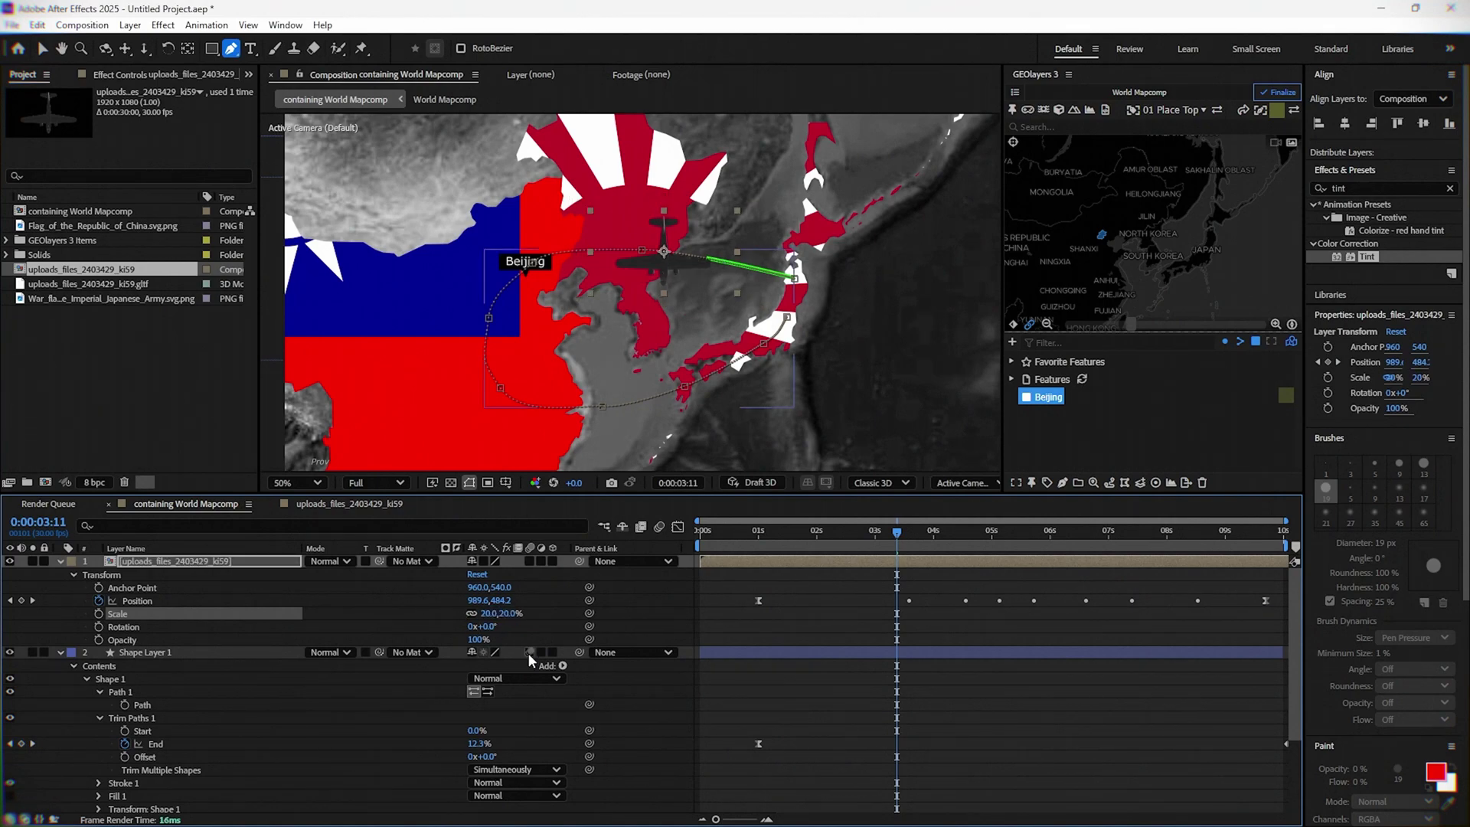
pyautogui.click(486, 614)
pyautogui.press('Return')
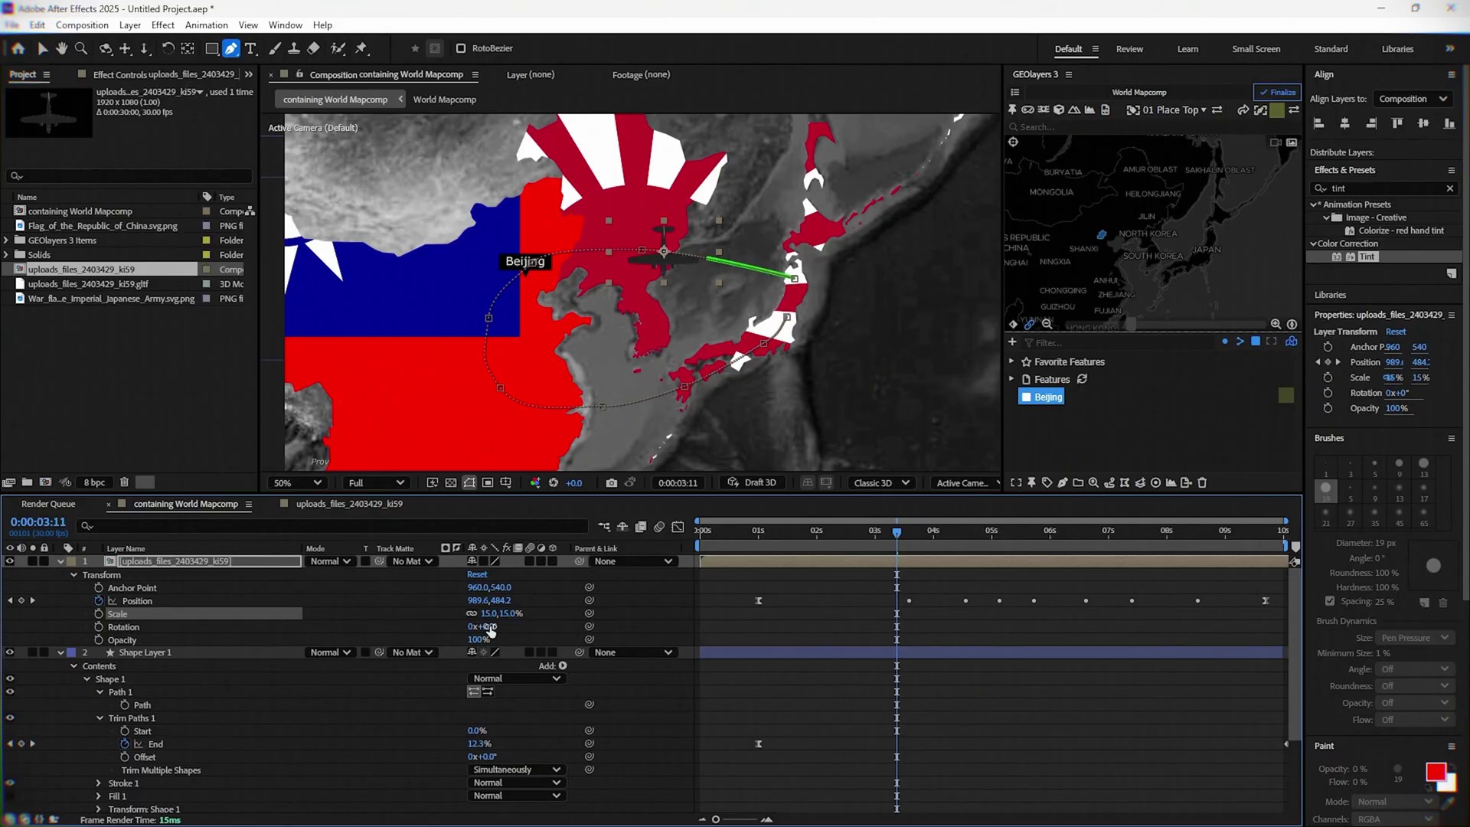
pyautogui.moveTo(491, 630); pyautogui.dragTo(572, 637)
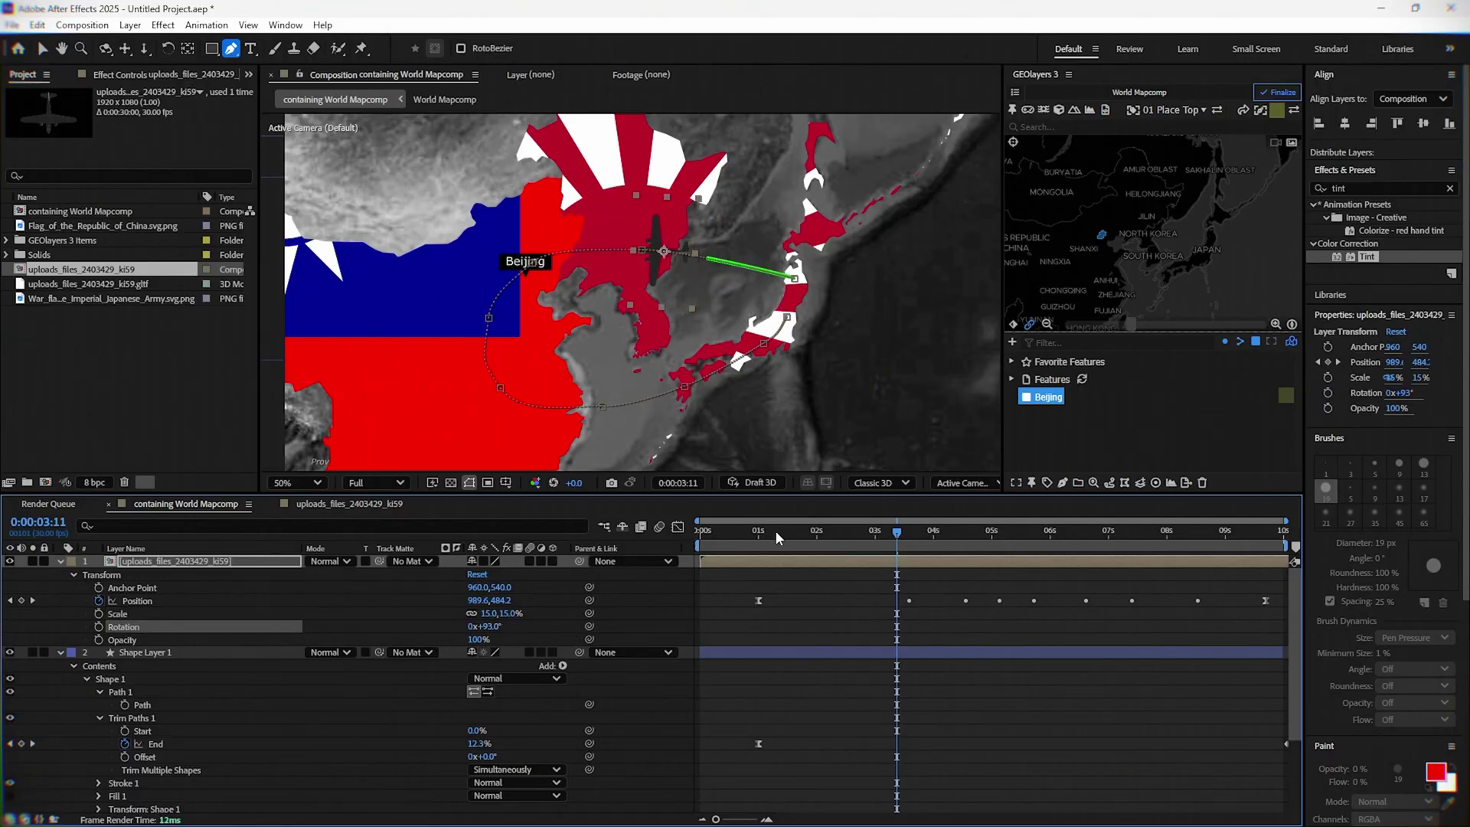
pyautogui.moveTo(775, 534); pyautogui.dragTo(682, 536)
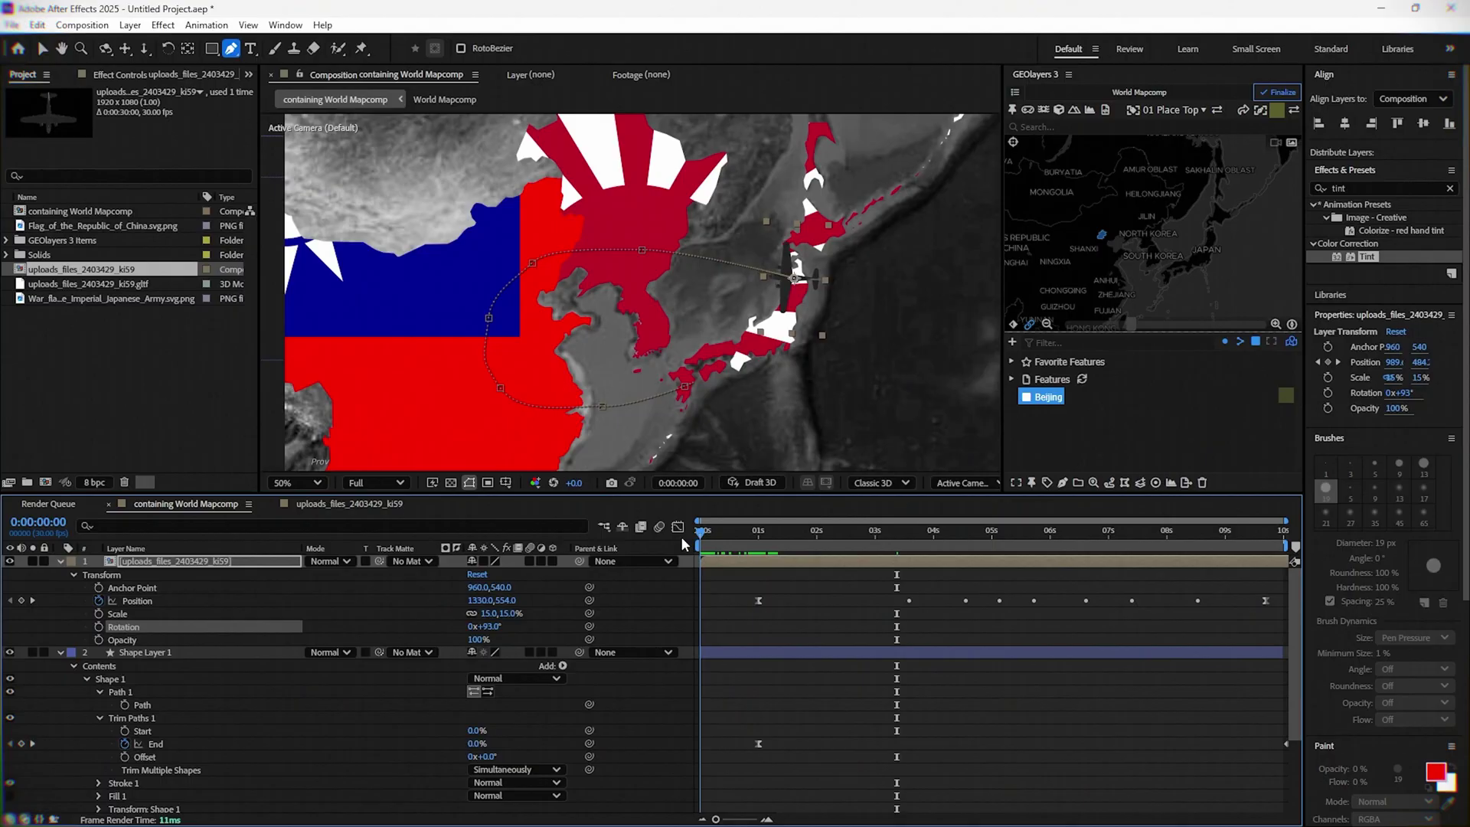
# - Keyframe the plane's Rotation from 104° through 96°, 91°, 84°, 64°, 53° to 34° at 4:28
pyautogui.scroll(2, 779, 293)
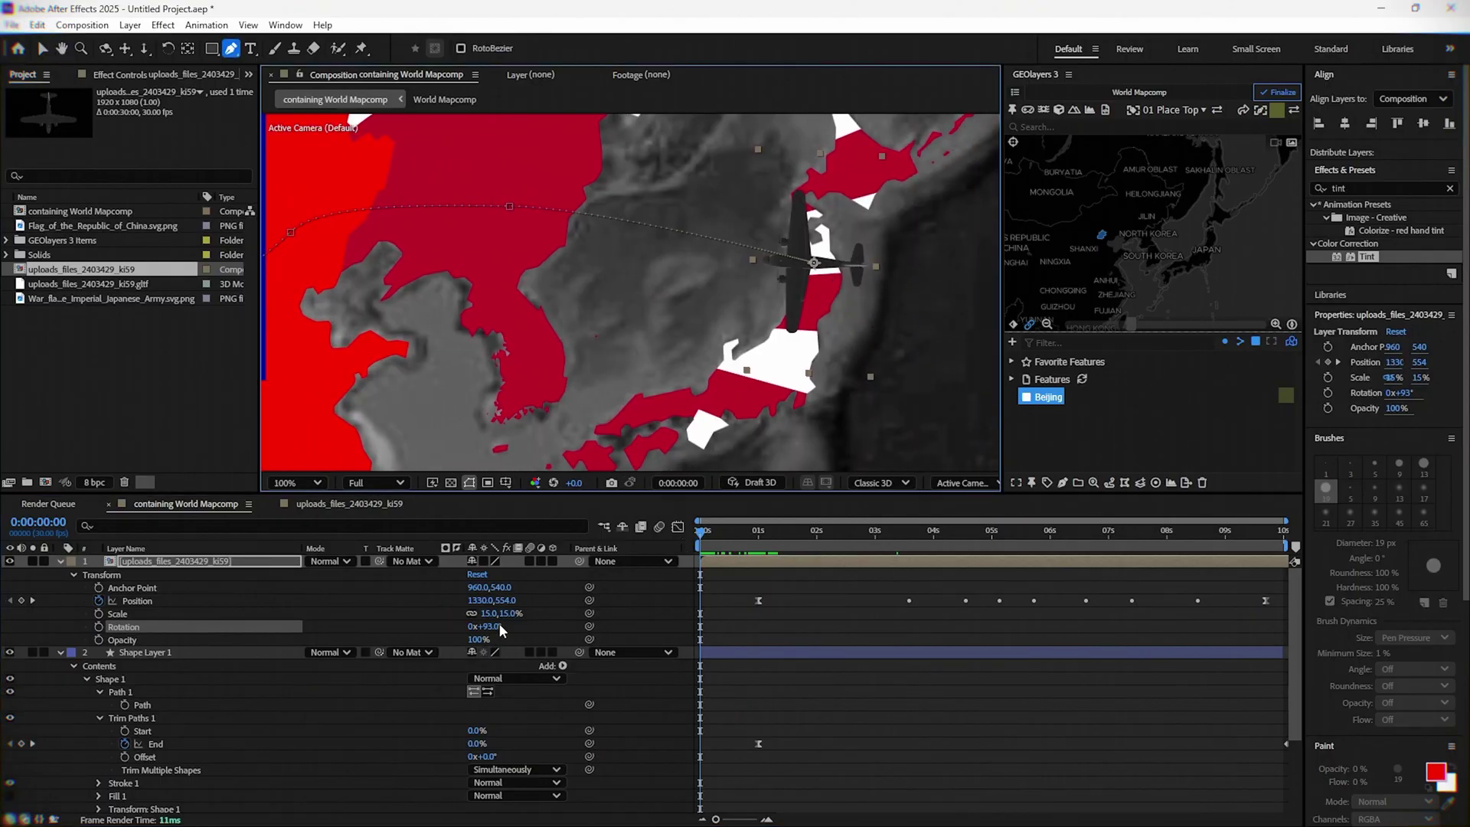
pyautogui.moveTo(494, 627); pyautogui.dragTo(498, 626)
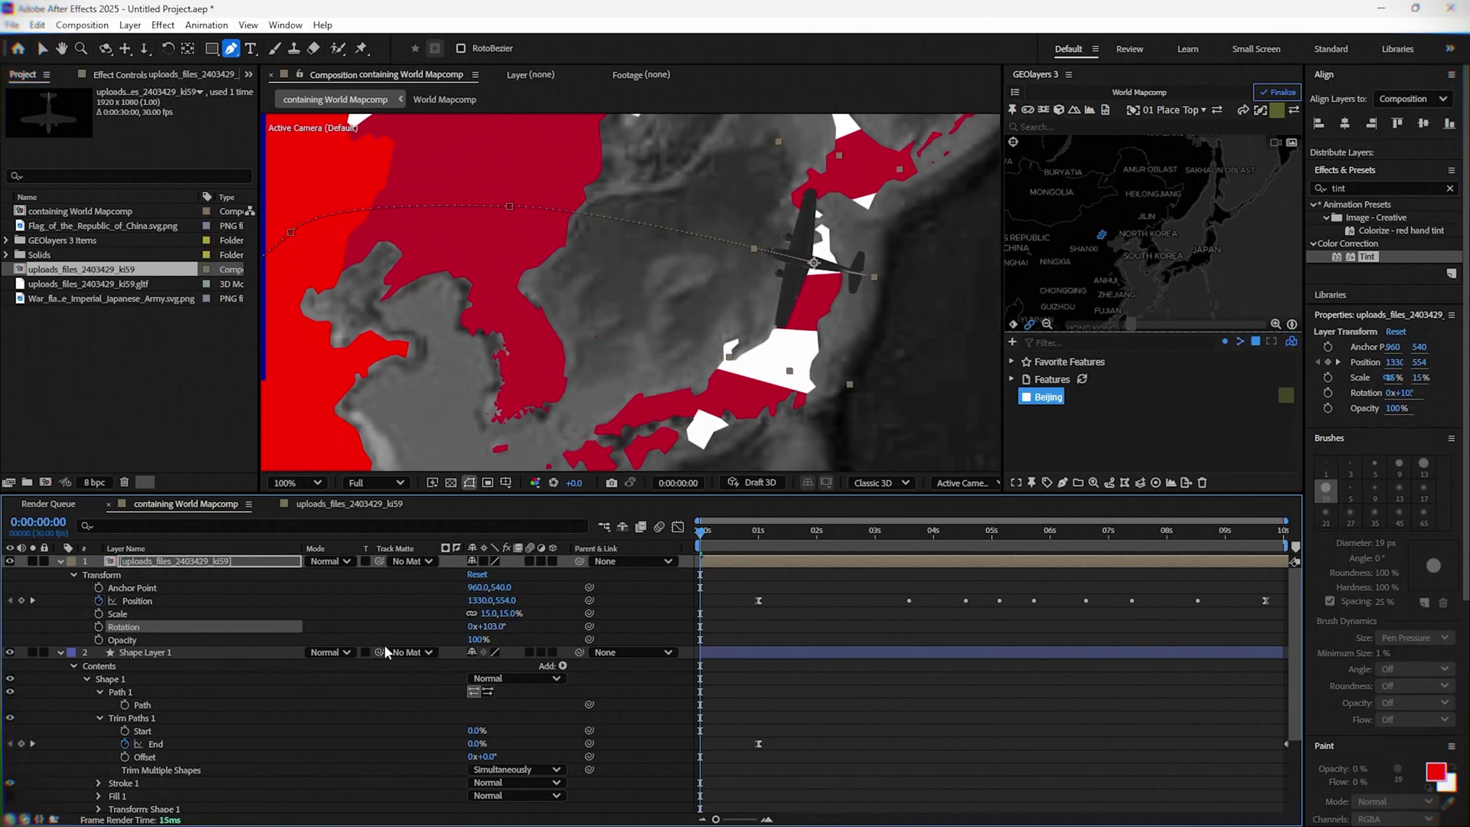
pyautogui.click(99, 626)
pyautogui.moveTo(738, 528); pyautogui.dragTo(896, 565)
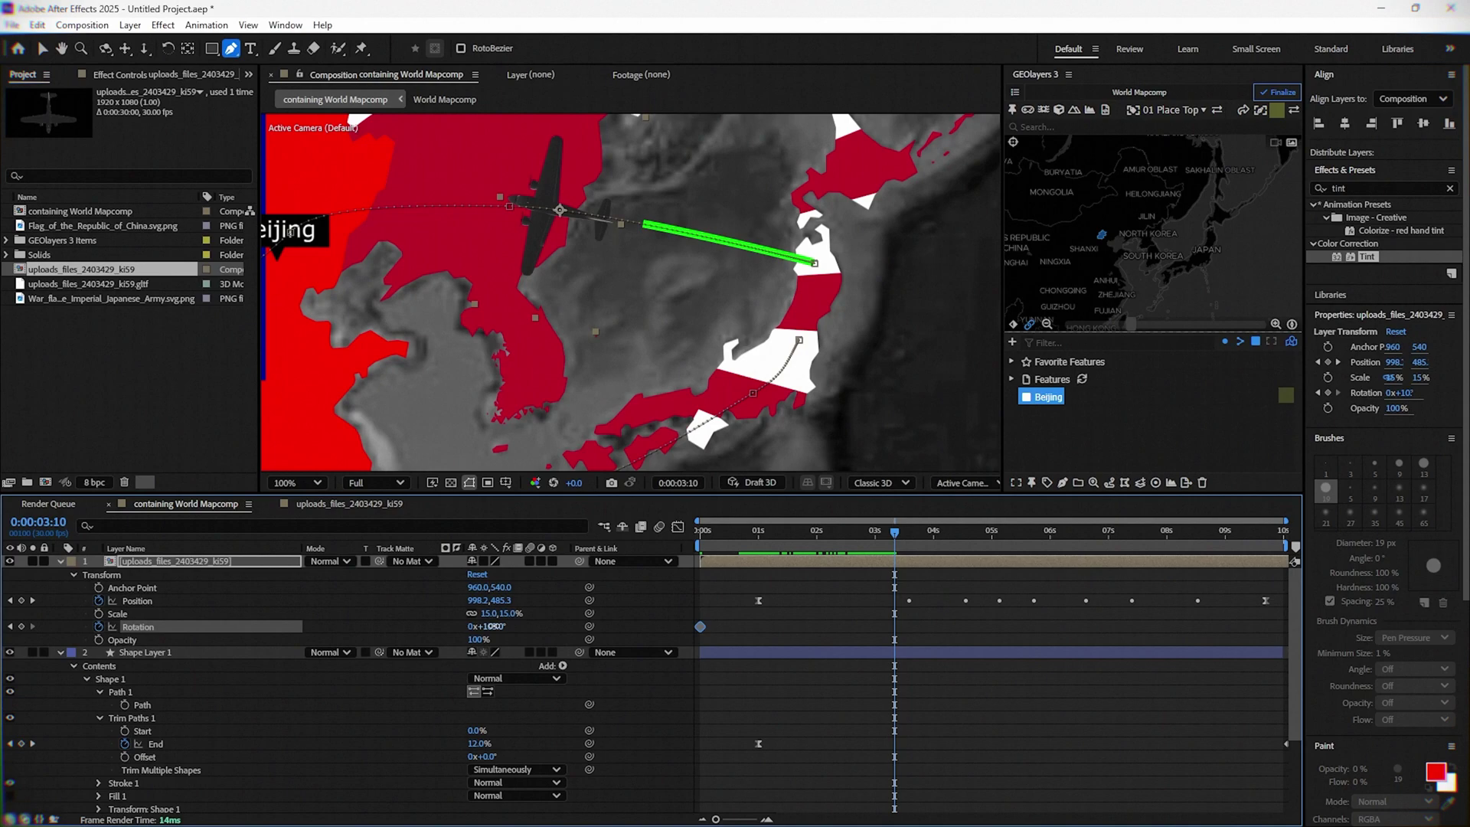
pyautogui.moveTo(502, 626); pyautogui.dragTo(490, 626)
pyautogui.moveTo(894, 534); pyautogui.dragTo(916, 533)
pyautogui.moveTo(482, 626); pyautogui.dragTo(474, 626)
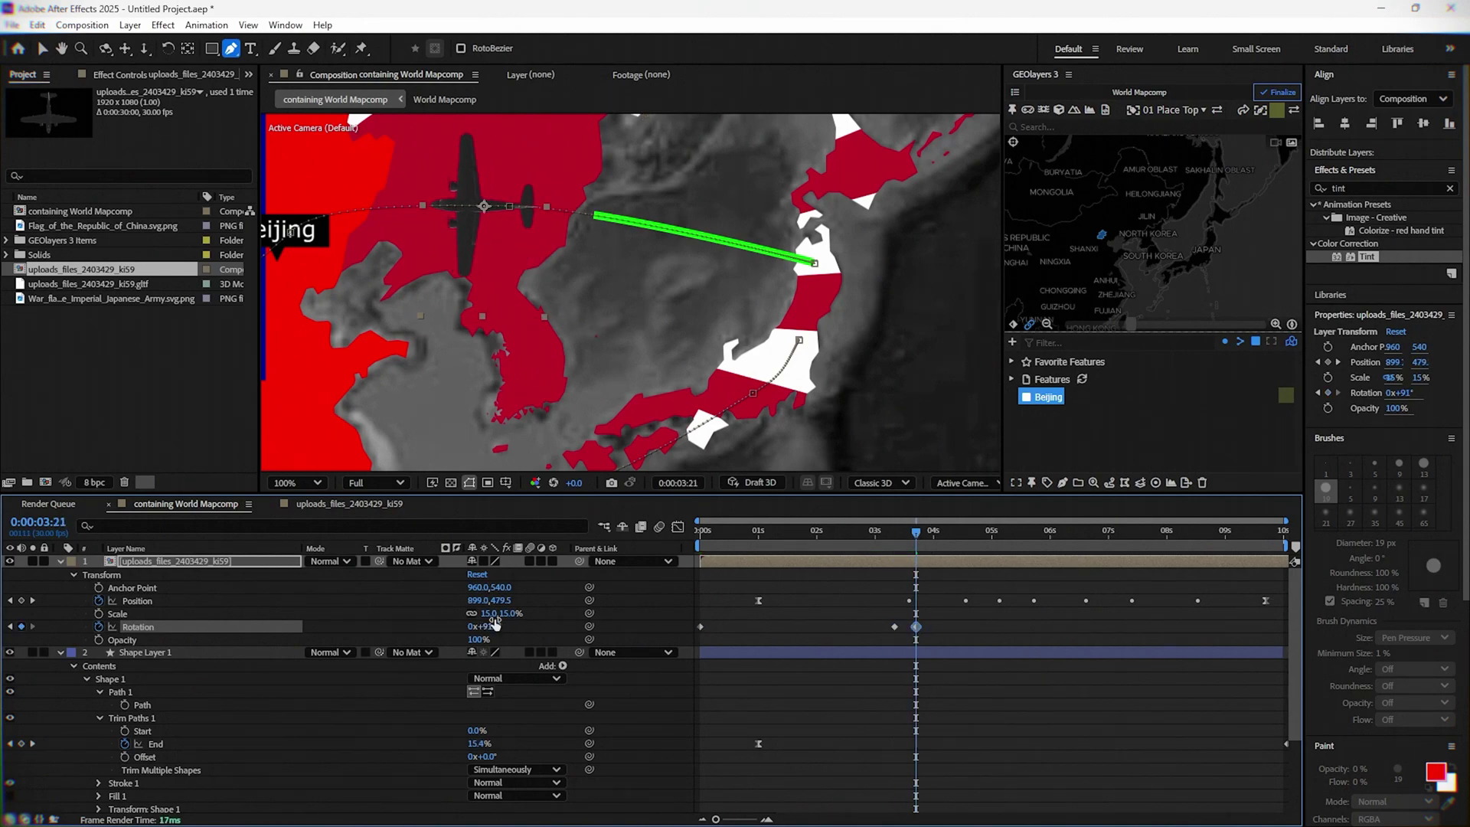
pyautogui.moveTo(915, 534); pyautogui.dragTo(947, 534)
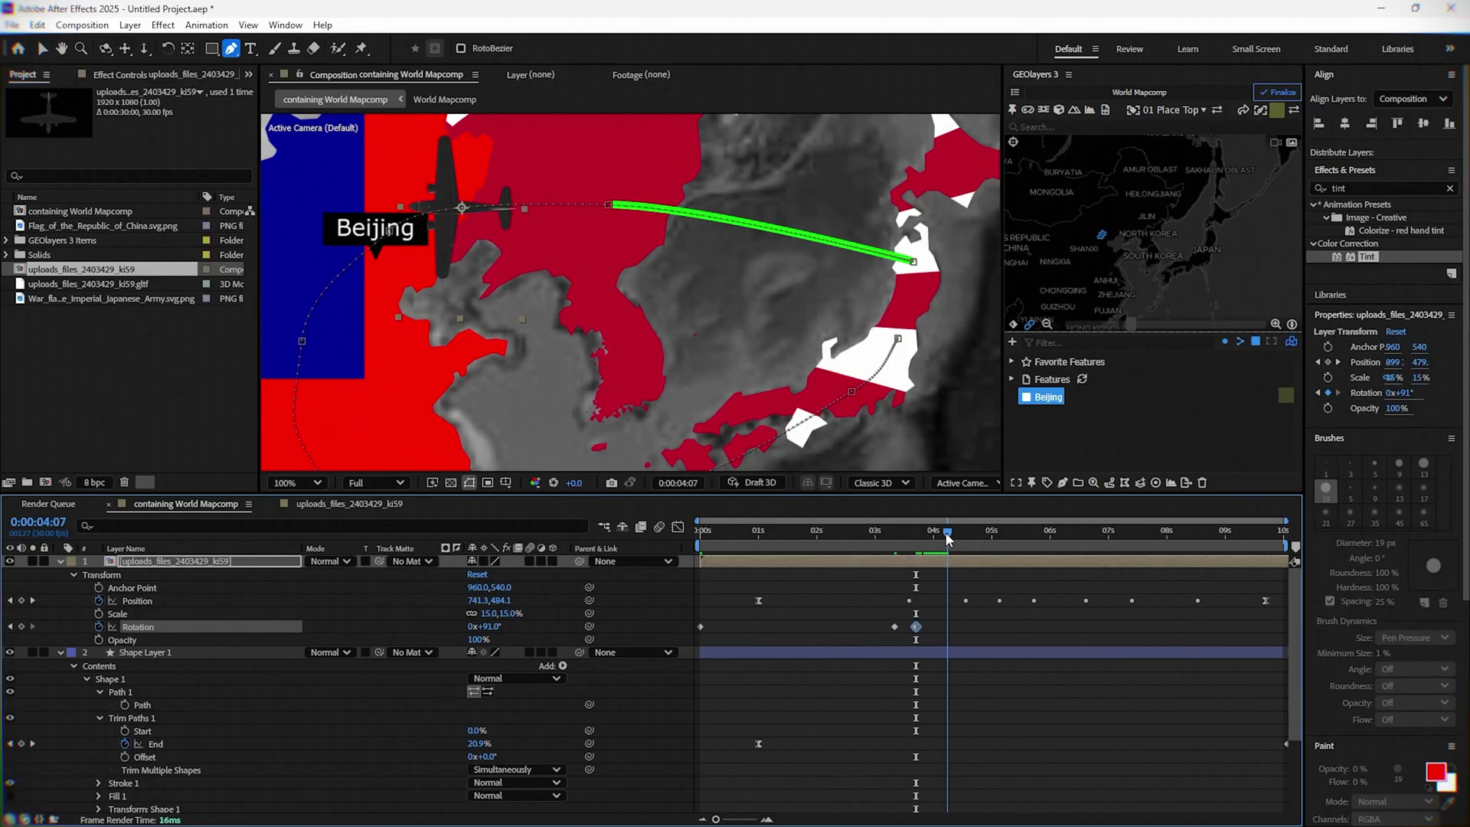
pyautogui.moveTo(493, 628); pyautogui.dragTo(487, 626)
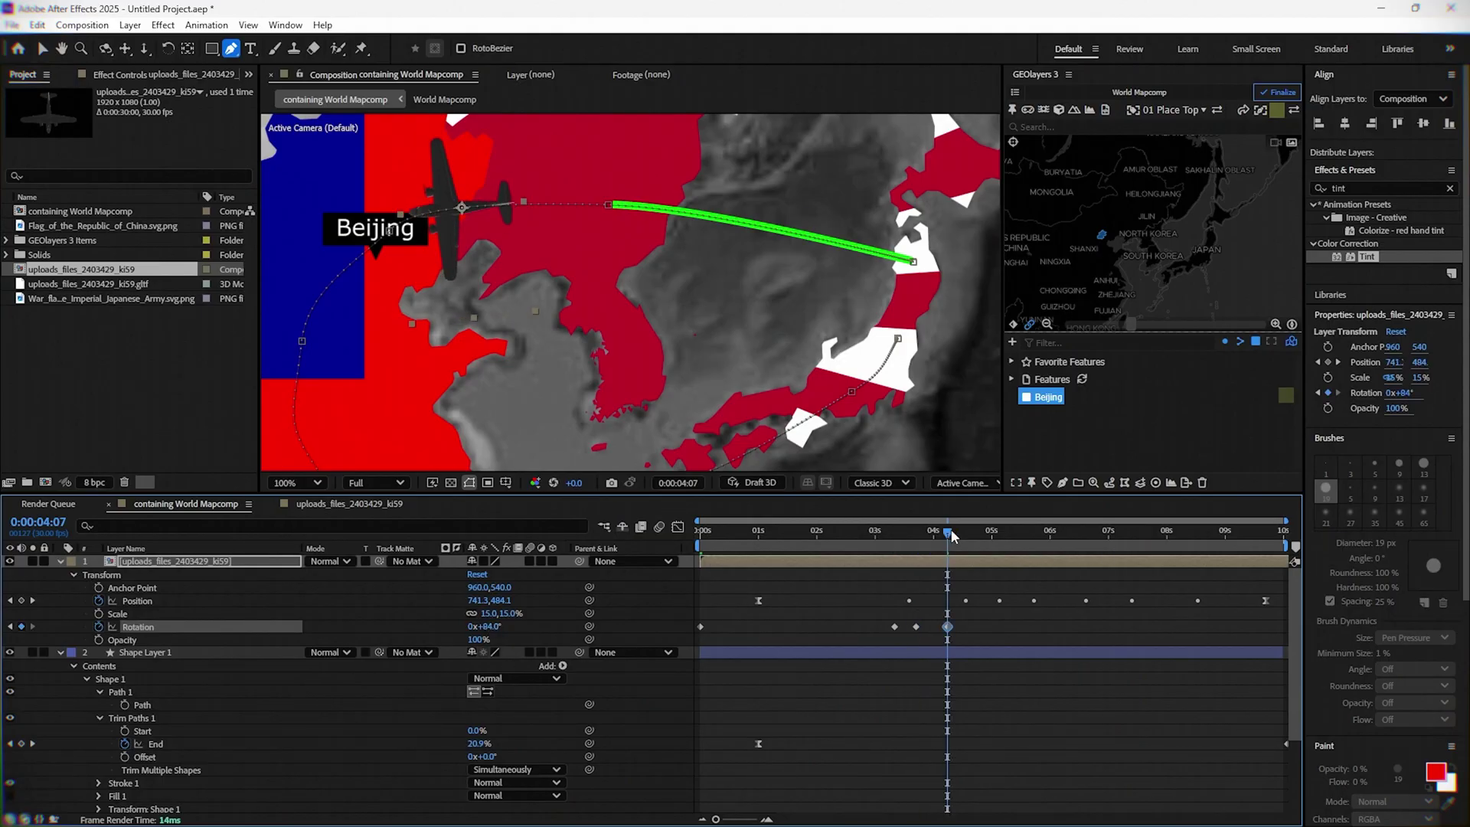
pyautogui.moveTo(952, 534); pyautogui.dragTo(963, 534)
pyautogui.moveTo(490, 626); pyautogui.dragTo(473, 627)
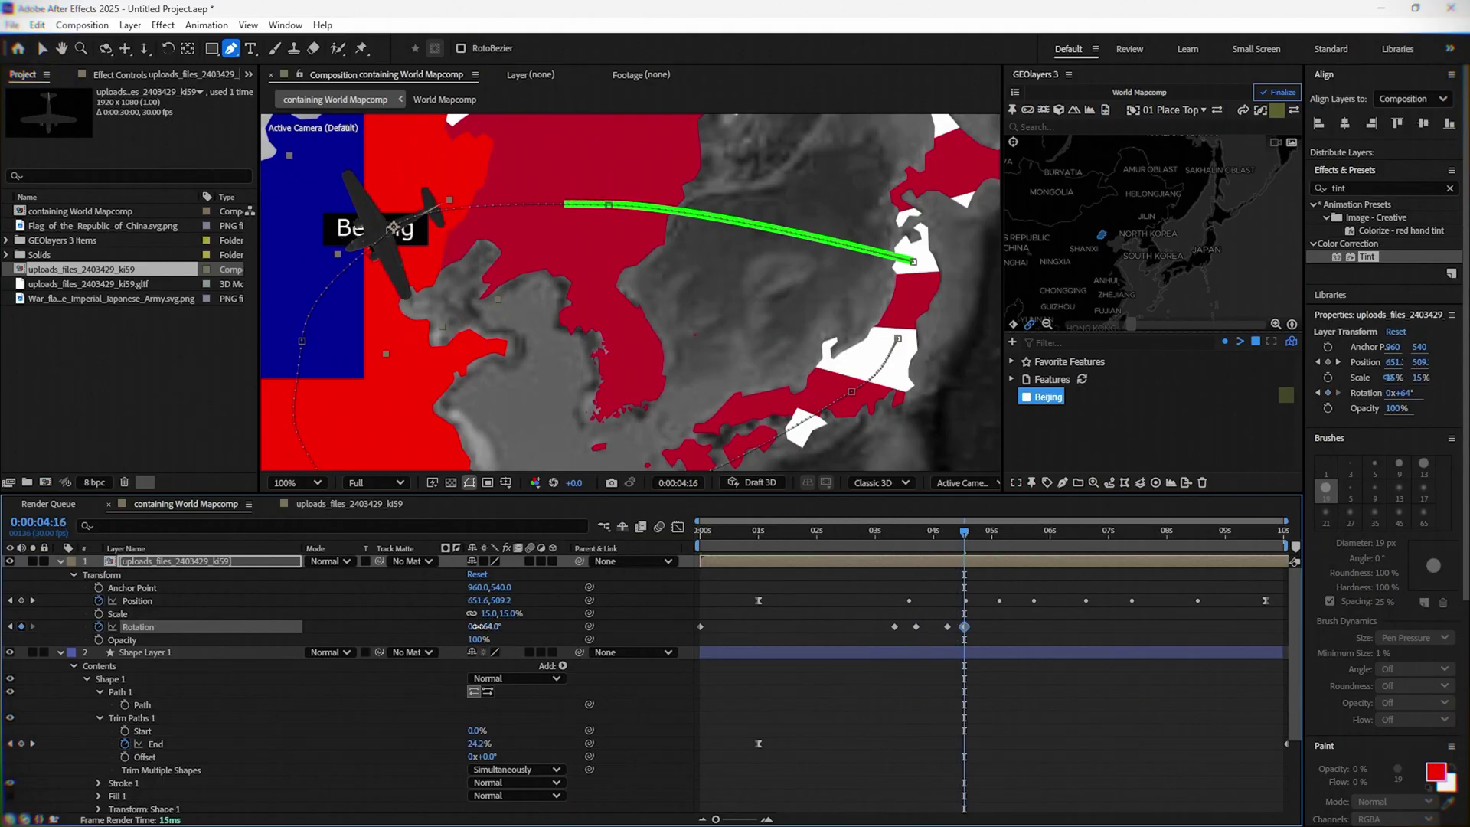
pyautogui.moveTo(962, 543)
pyautogui.mouseDown()
pyautogui.moveTo(916, 530)
pyautogui.moveTo(972, 536)
pyautogui.mouseUp()
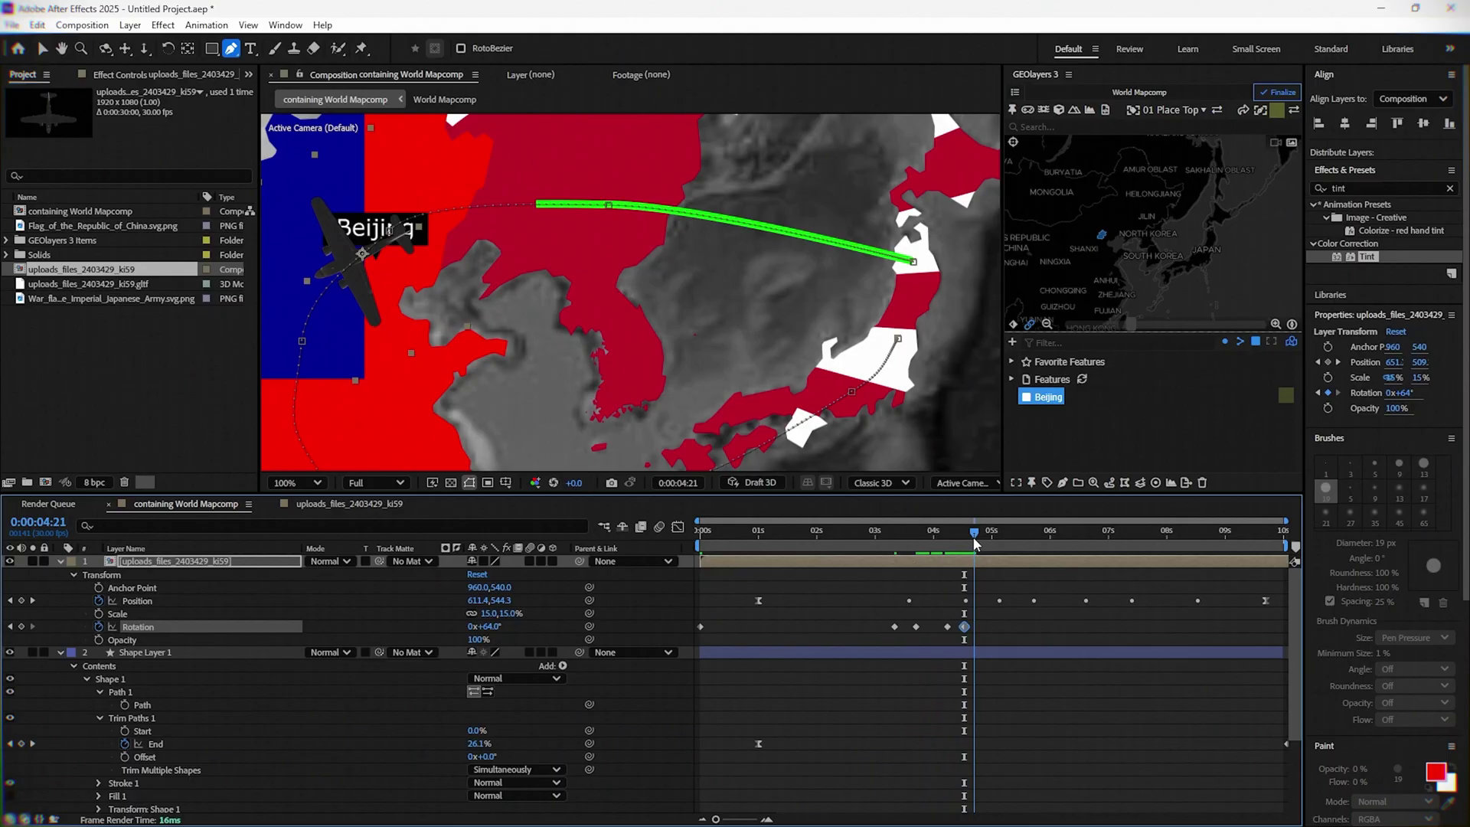
pyautogui.moveTo(494, 629); pyautogui.dragTo(486, 626)
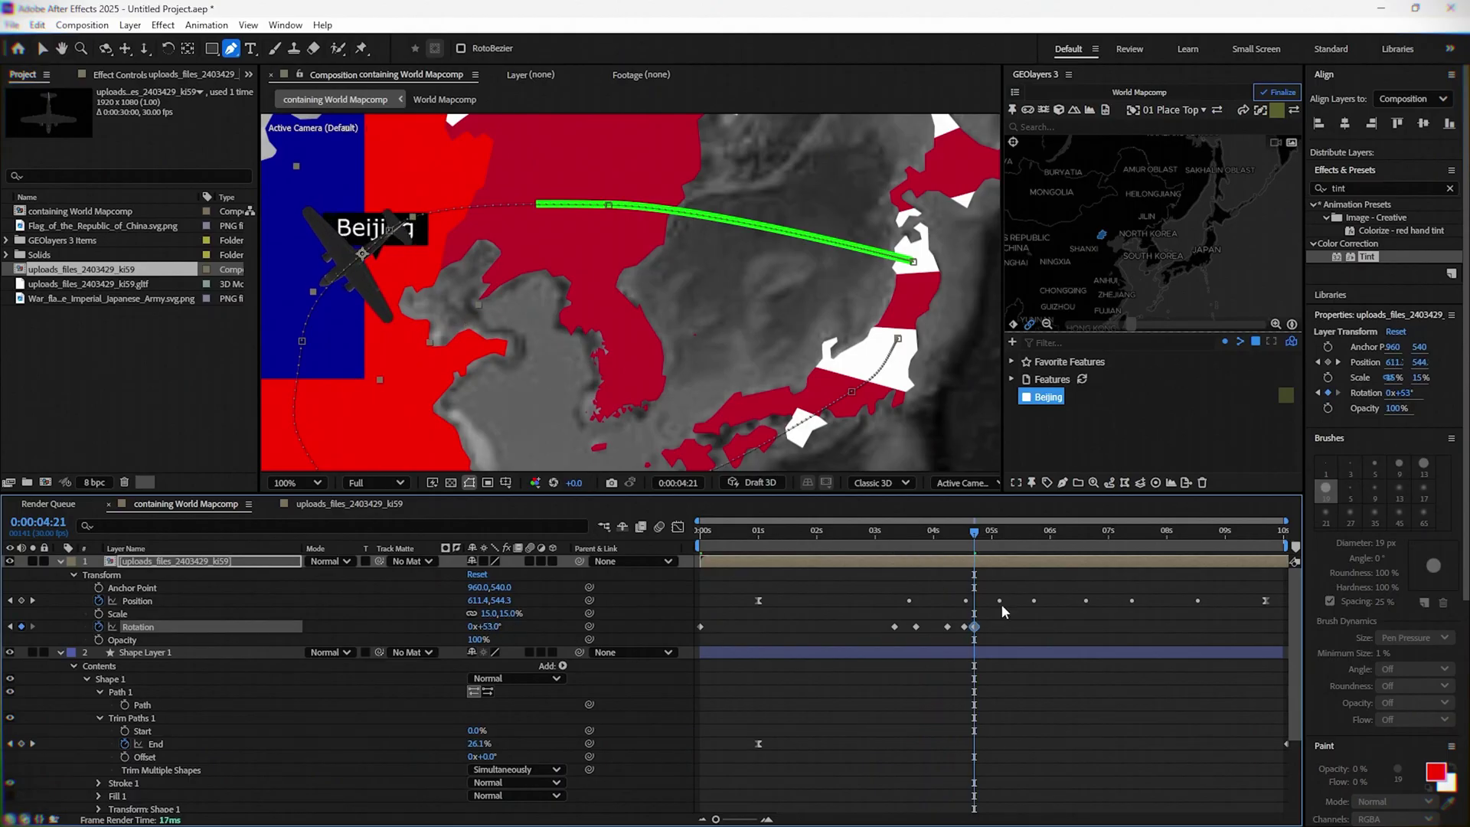
pyautogui.moveTo(975, 536); pyautogui.dragTo(989, 533)
pyautogui.moveTo(490, 626); pyautogui.dragTo(475, 626)
# - Continue Rotation keyframes from 9° at 5:06 through -54°, -85°, -98°, -119°, -131° to -154° near the end
pyautogui.press('pagedown')
pyautogui.press('pagedown')
pyautogui.press('pagedown')
pyautogui.press('pagedown')
pyautogui.press('pagedown')
pyautogui.press('pagedown')
pyautogui.press('pagedown')
pyautogui.press('pagedown')
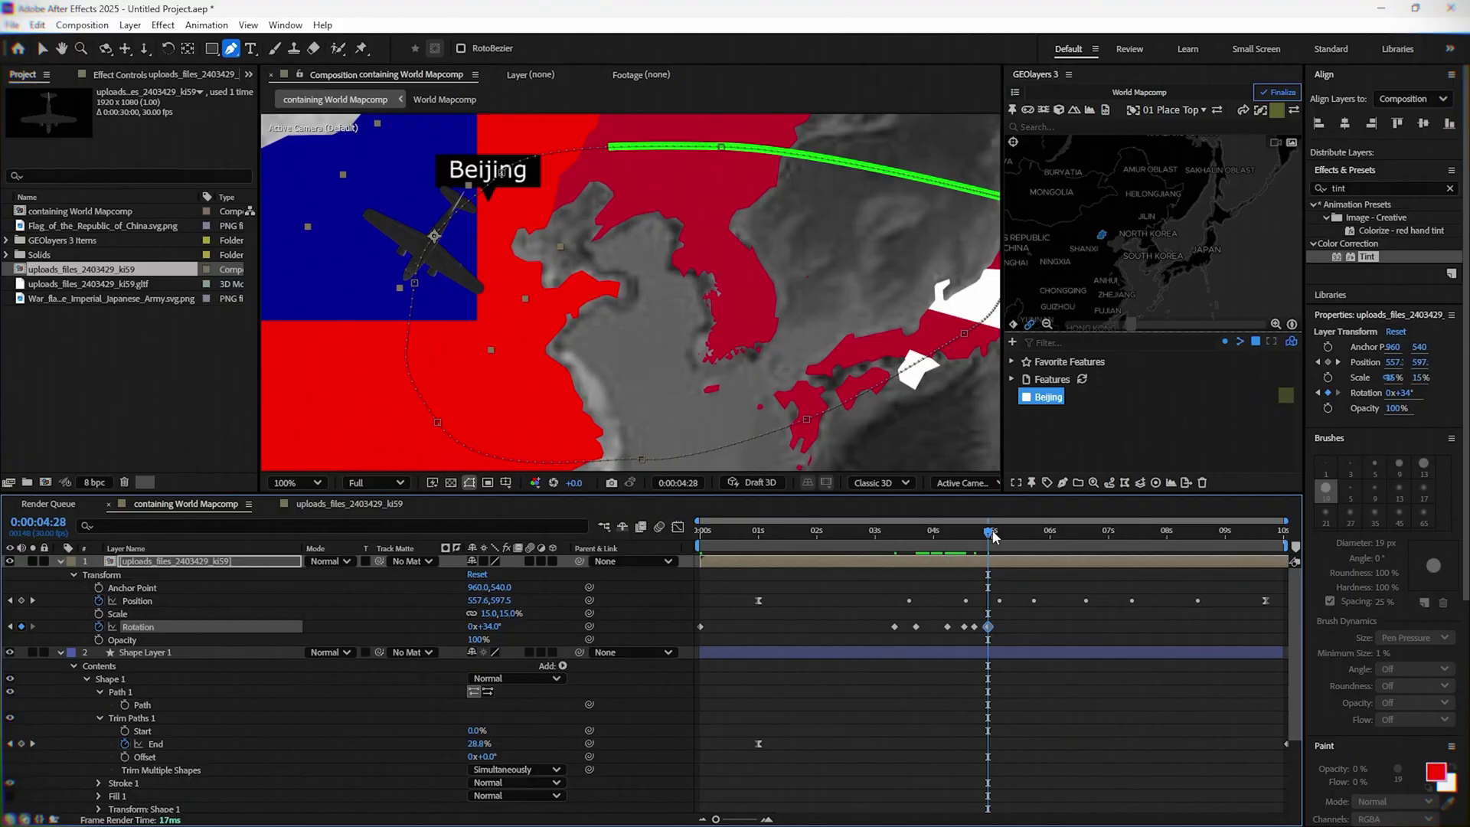
pyautogui.moveTo(490, 626)
pyautogui.mouseDown()
pyautogui.moveTo(471, 627)
pyautogui.moveTo(498, 627)
pyautogui.mouseUp()
pyautogui.press('pagedown')
pyautogui.press('pagedown')
pyautogui.press('pagedown')
pyautogui.press('pagedown')
pyautogui.press('pagedown')
pyautogui.press('pagedown')
pyautogui.press('pagedown')
pyautogui.press('pagedown')
pyautogui.press('pagedown')
pyautogui.press('pagedown')
pyautogui.press('pagedown')
pyautogui.press('pagedown')
pyautogui.moveTo(1027, 532)
pyautogui.mouseDown()
pyautogui.moveTo(984, 536)
pyautogui.moveTo(1041, 541)
pyautogui.mouseUp()
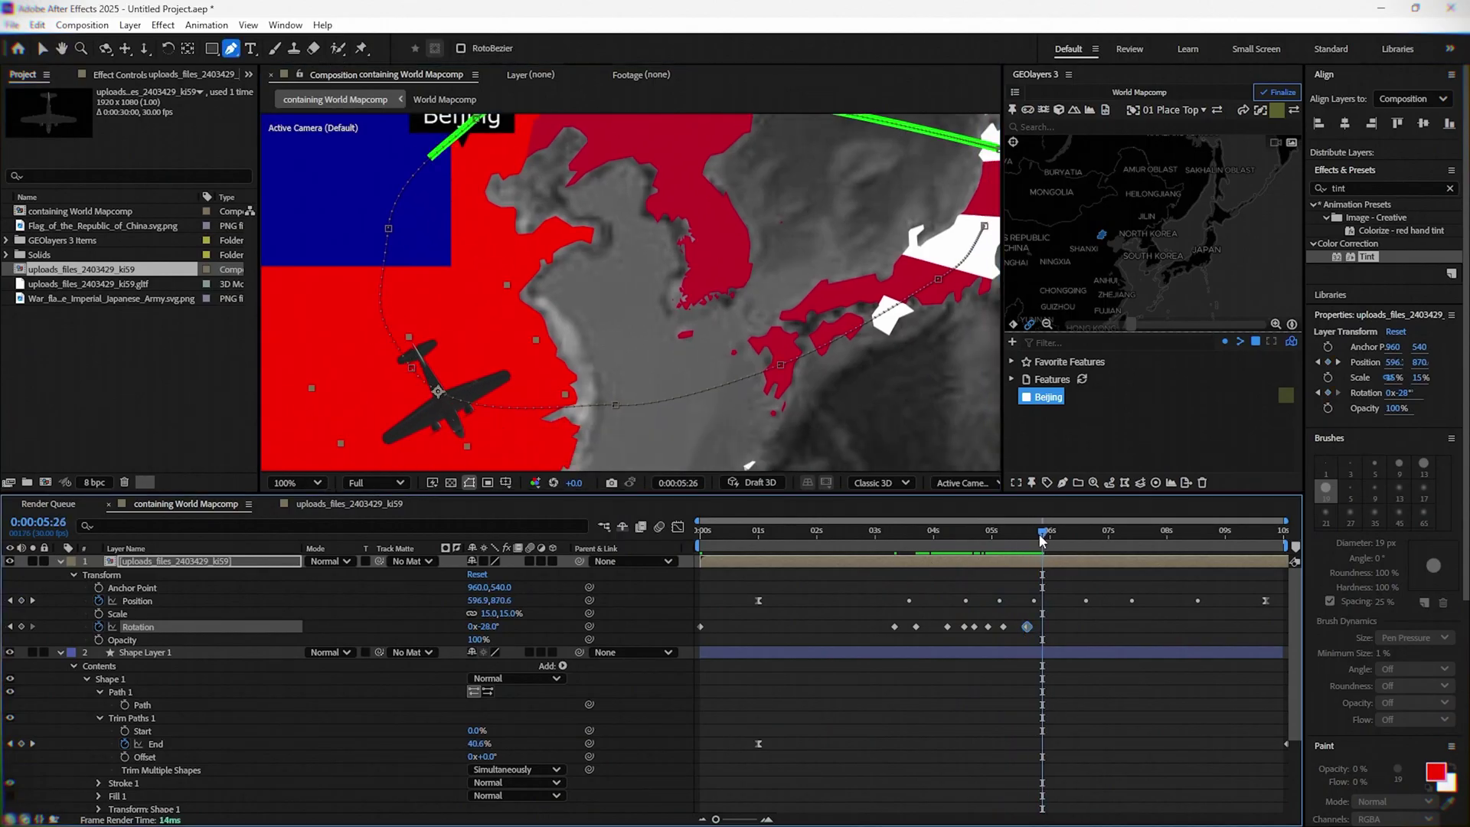
pyautogui.moveTo(481, 626); pyautogui.dragTo(478, 633)
pyautogui.press('space')
pyautogui.moveTo(1070, 534); pyautogui.dragTo(1100, 544)
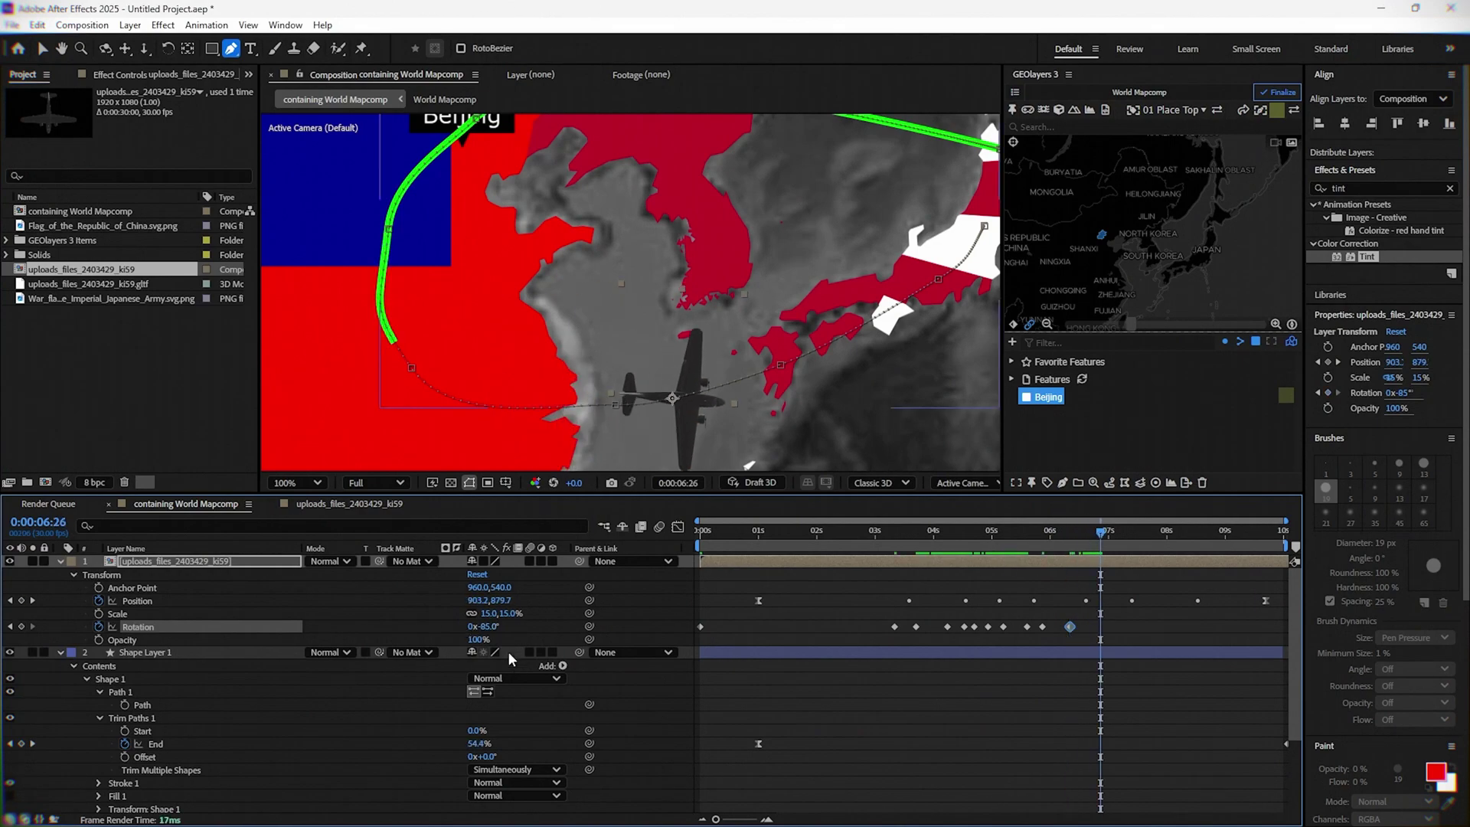
pyautogui.moveTo(487, 626); pyautogui.dragTo(482, 632)
pyautogui.press('space')
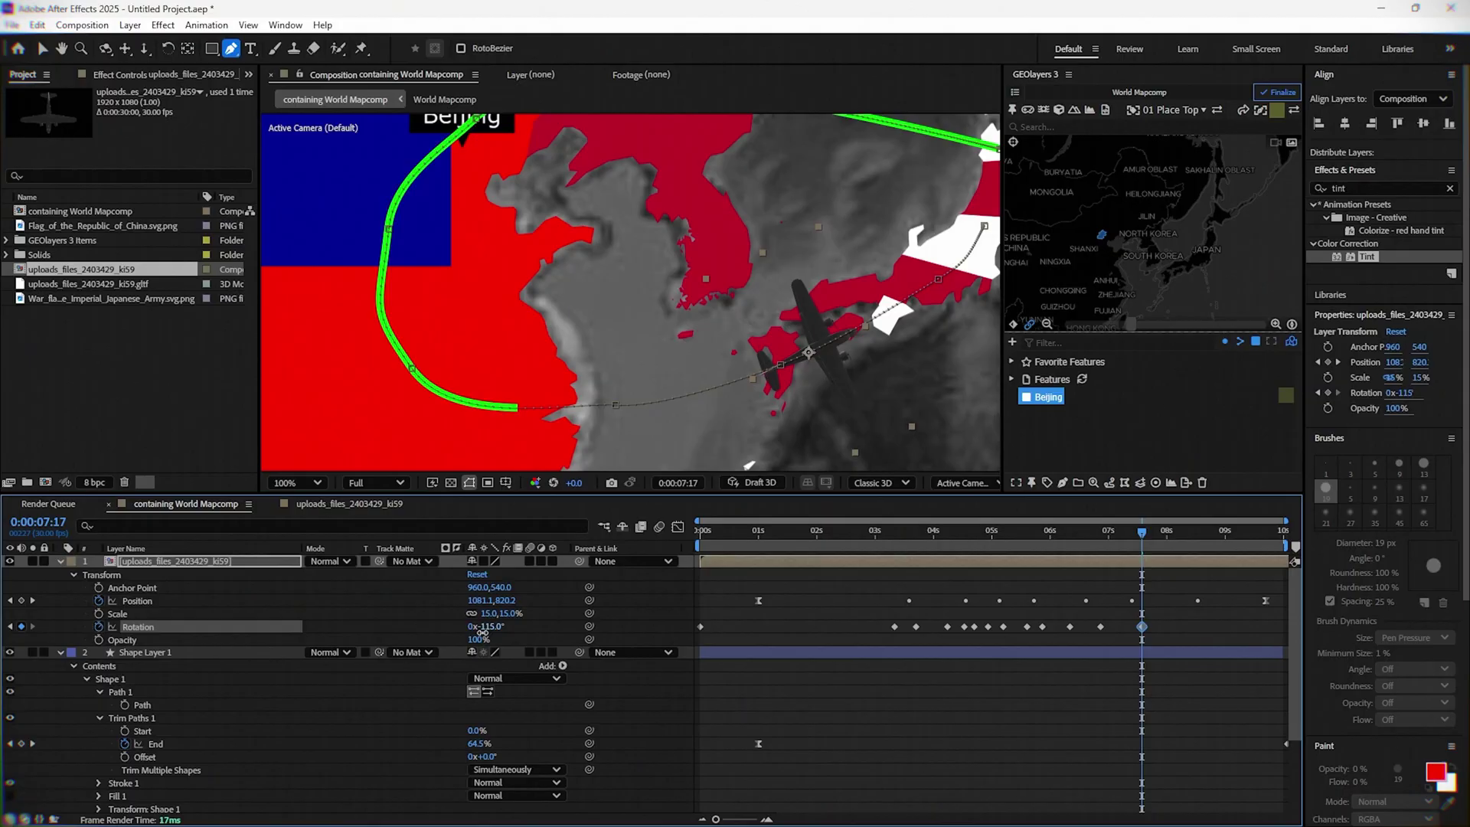
pyautogui.moveTo(1141, 540); pyautogui.dragTo(1169, 540)
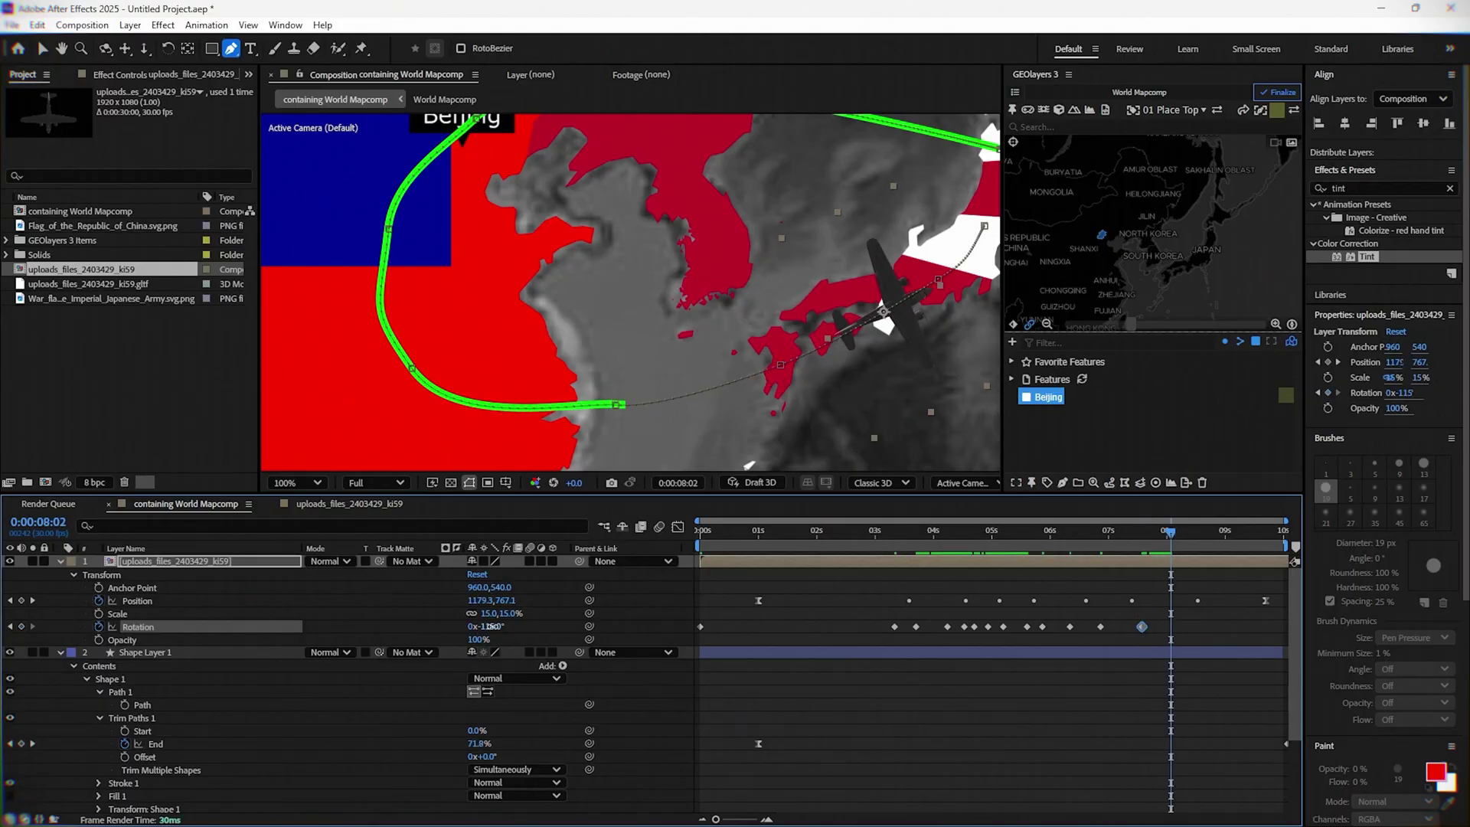
pyautogui.moveTo(491, 627); pyautogui.dragTo(487, 626)
pyautogui.moveTo(1172, 531); pyautogui.dragTo(1189, 536)
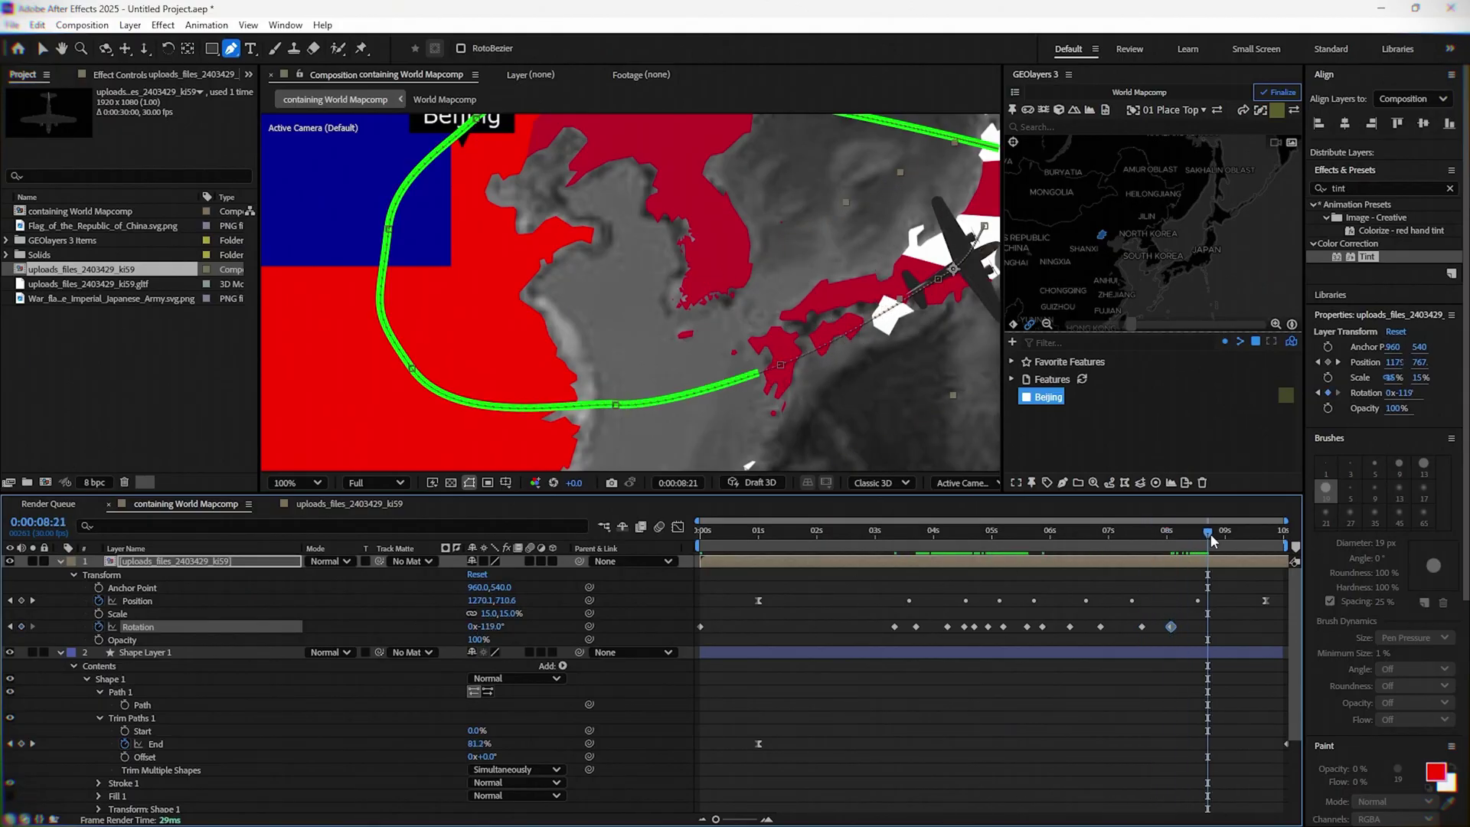
pyautogui.moveTo(494, 627); pyautogui.dragTo(485, 628)
pyautogui.press('space')
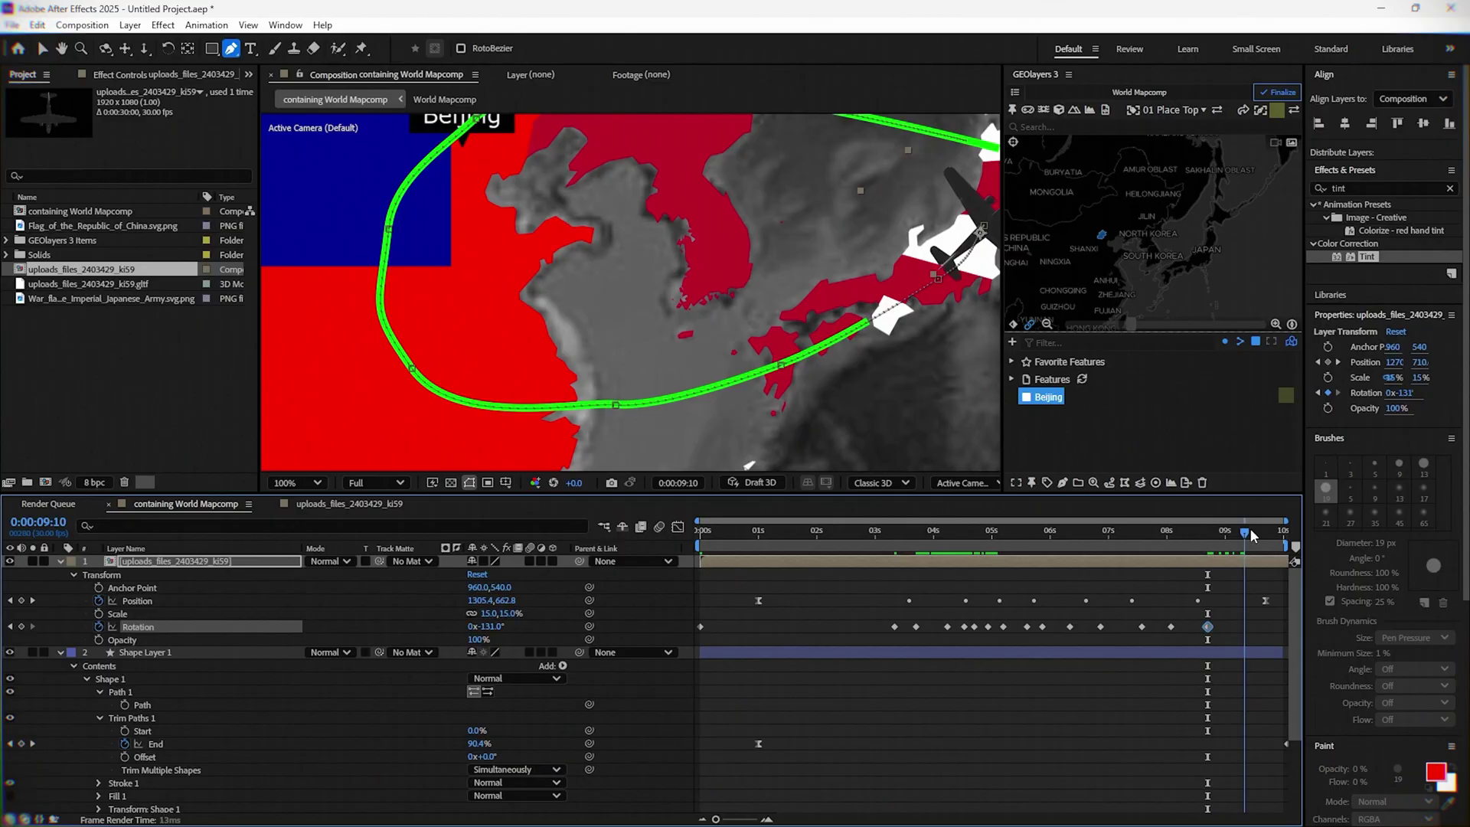
pyautogui.moveTo(494, 627); pyautogui.dragTo(476, 626)
# - Shift the last Rotation keyframe slightly later, Easy Ease the first and last keyframes, and preview the flight
pyautogui.moveTo(1250, 626); pyautogui.dragTo(1263, 626)
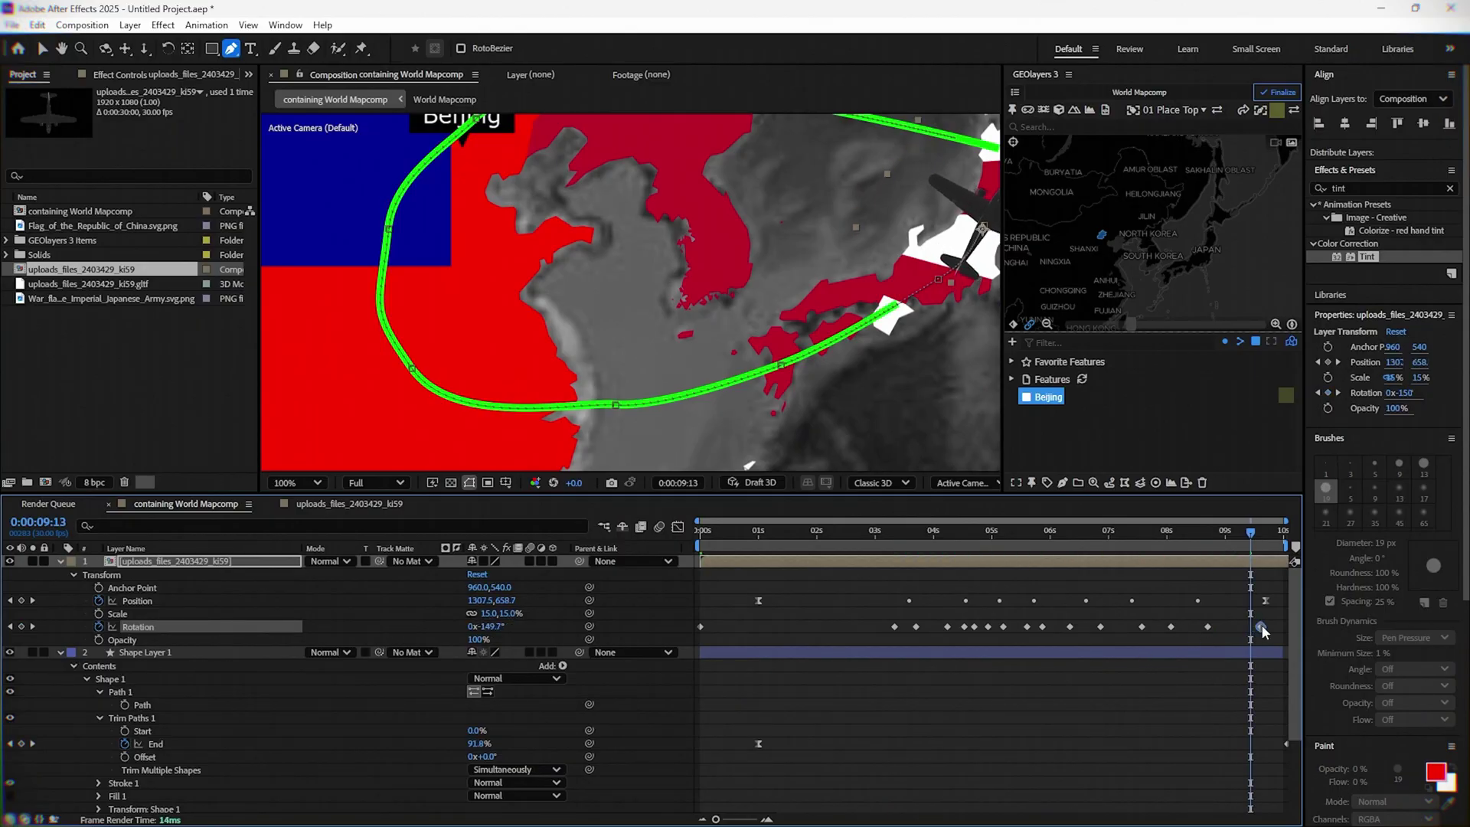
pyautogui.rightClick(1264, 626)
pyautogui.moveTo(1332, 616)
pyautogui.click(1041, 449)
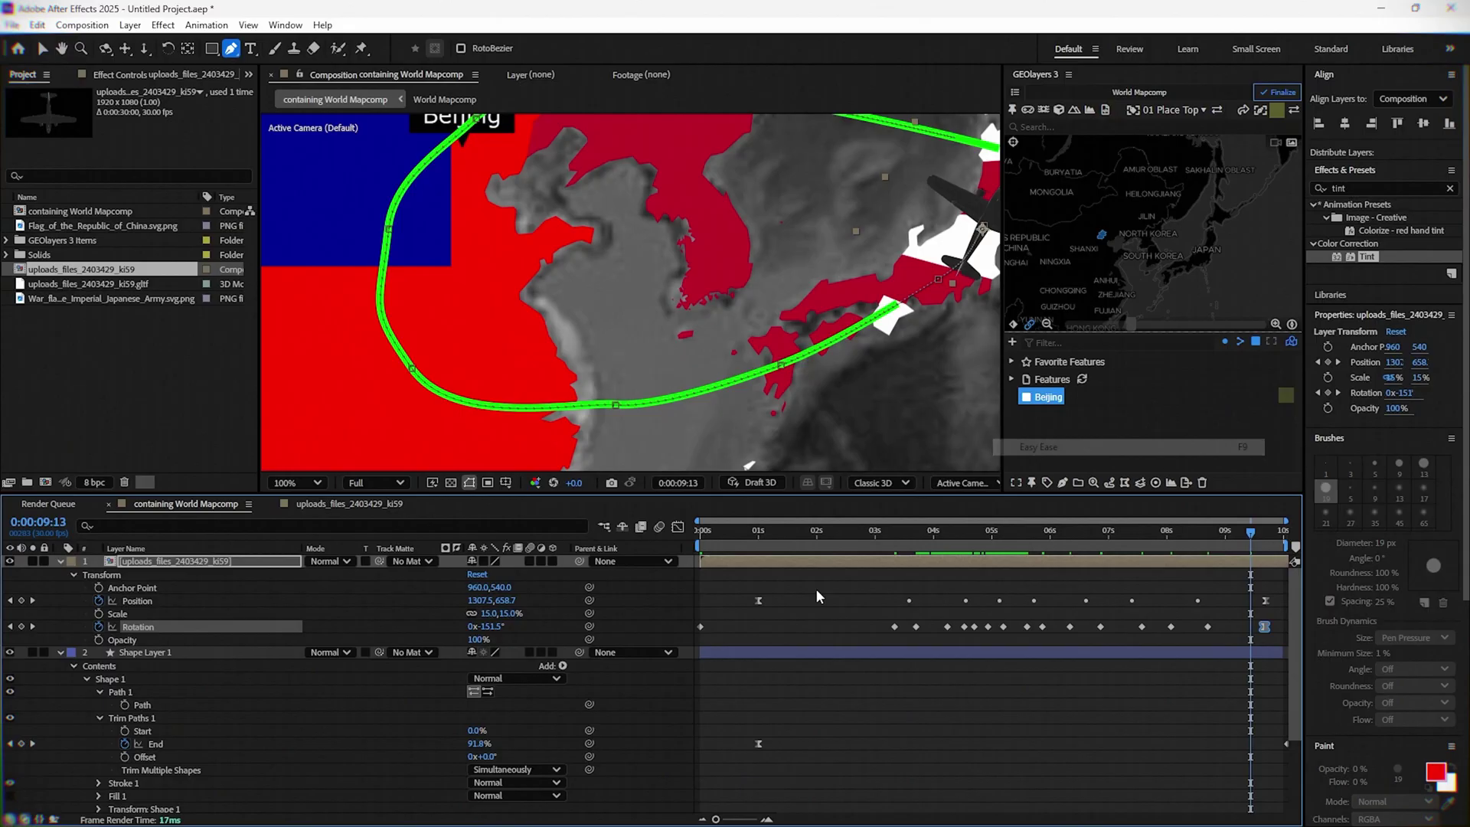
pyautogui.rightClick(700, 627)
pyautogui.moveTo(796, 614)
pyautogui.click(934, 446)
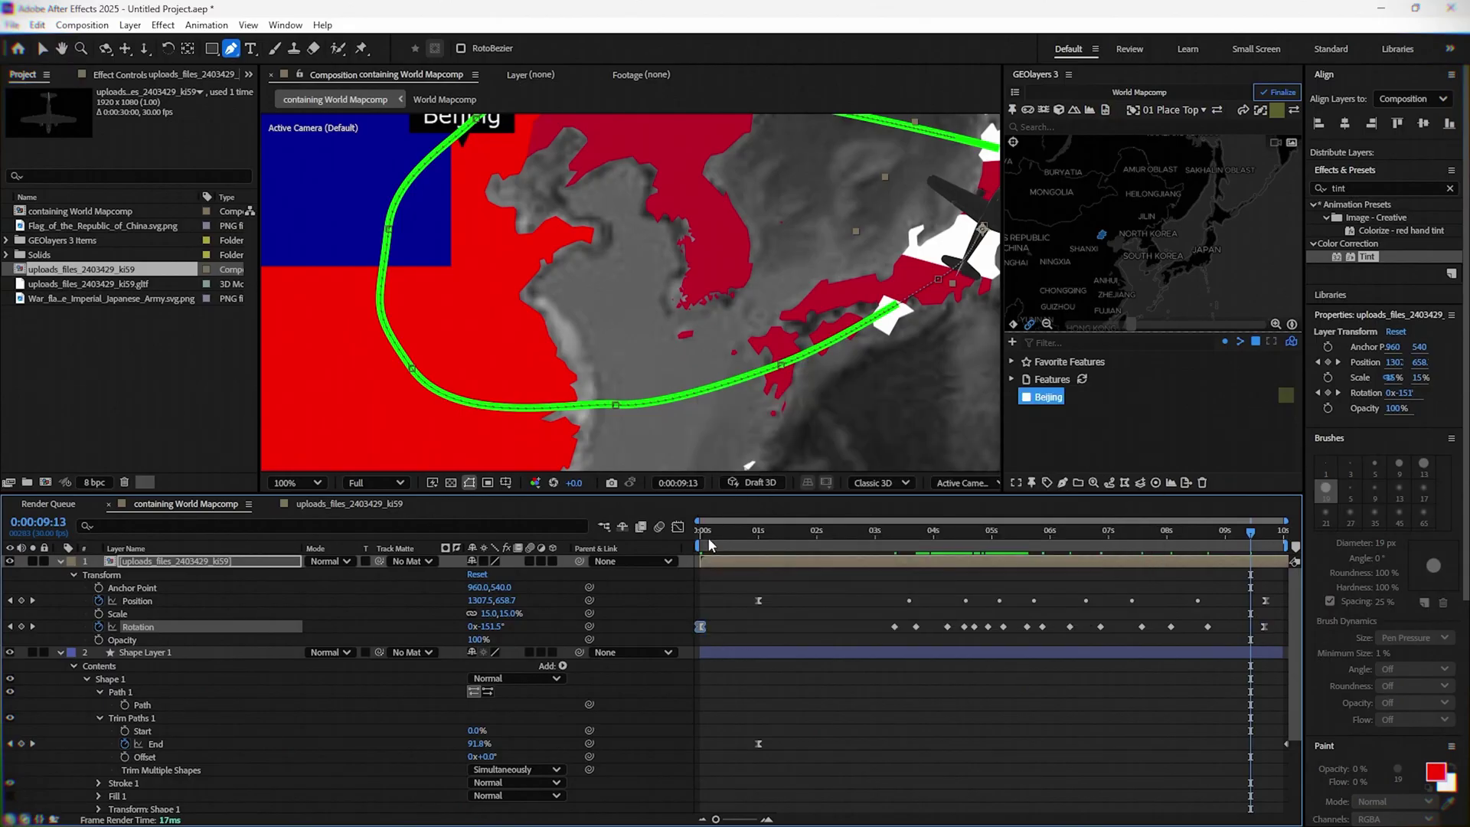
pyautogui.click(725, 532)
pyautogui.scroll(-2, 728, 368)
pyautogui.moveTo(731, 530); pyautogui.dragTo(1283, 580)
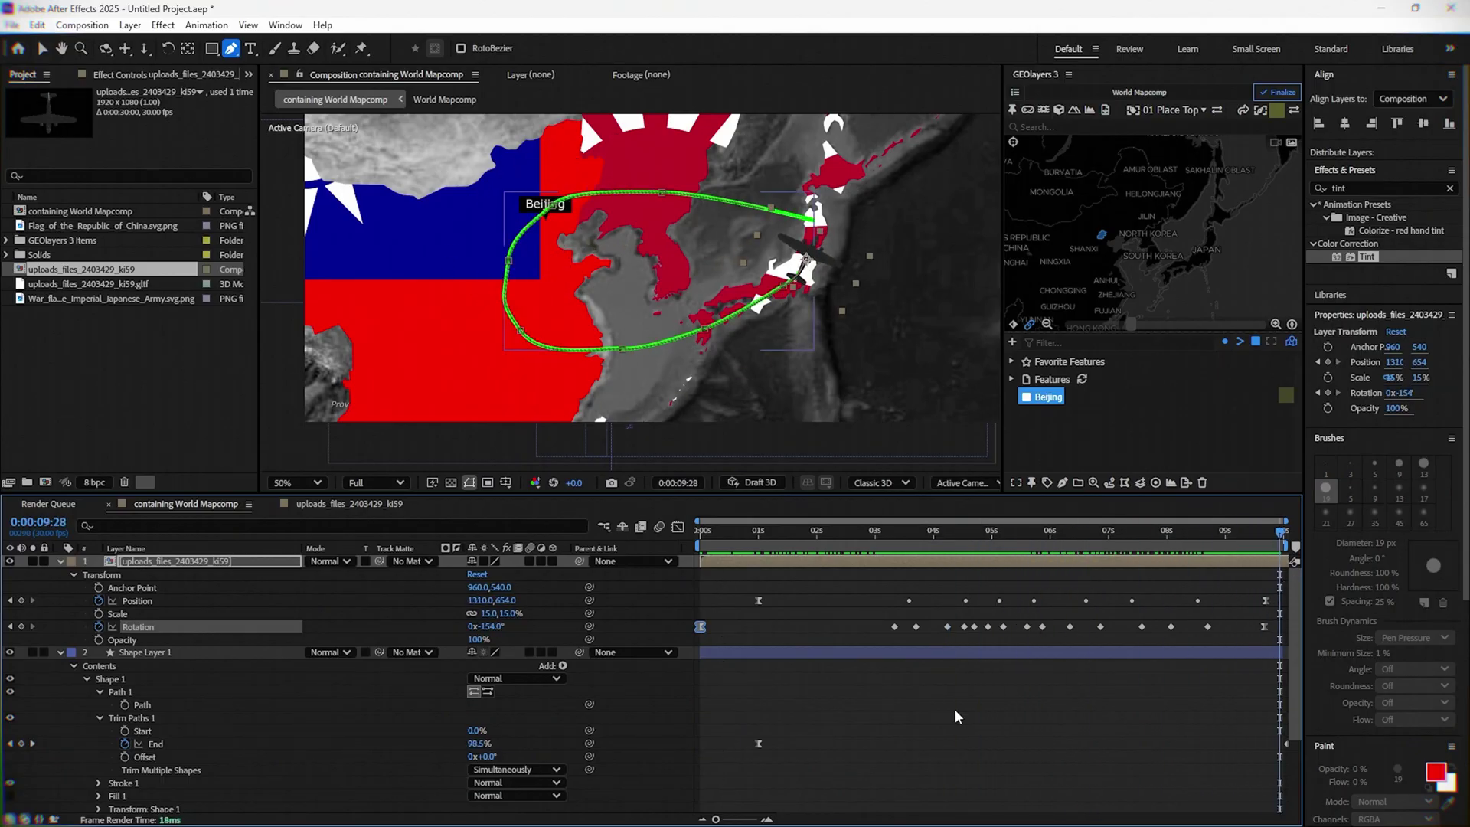
pyautogui.click(153, 652)
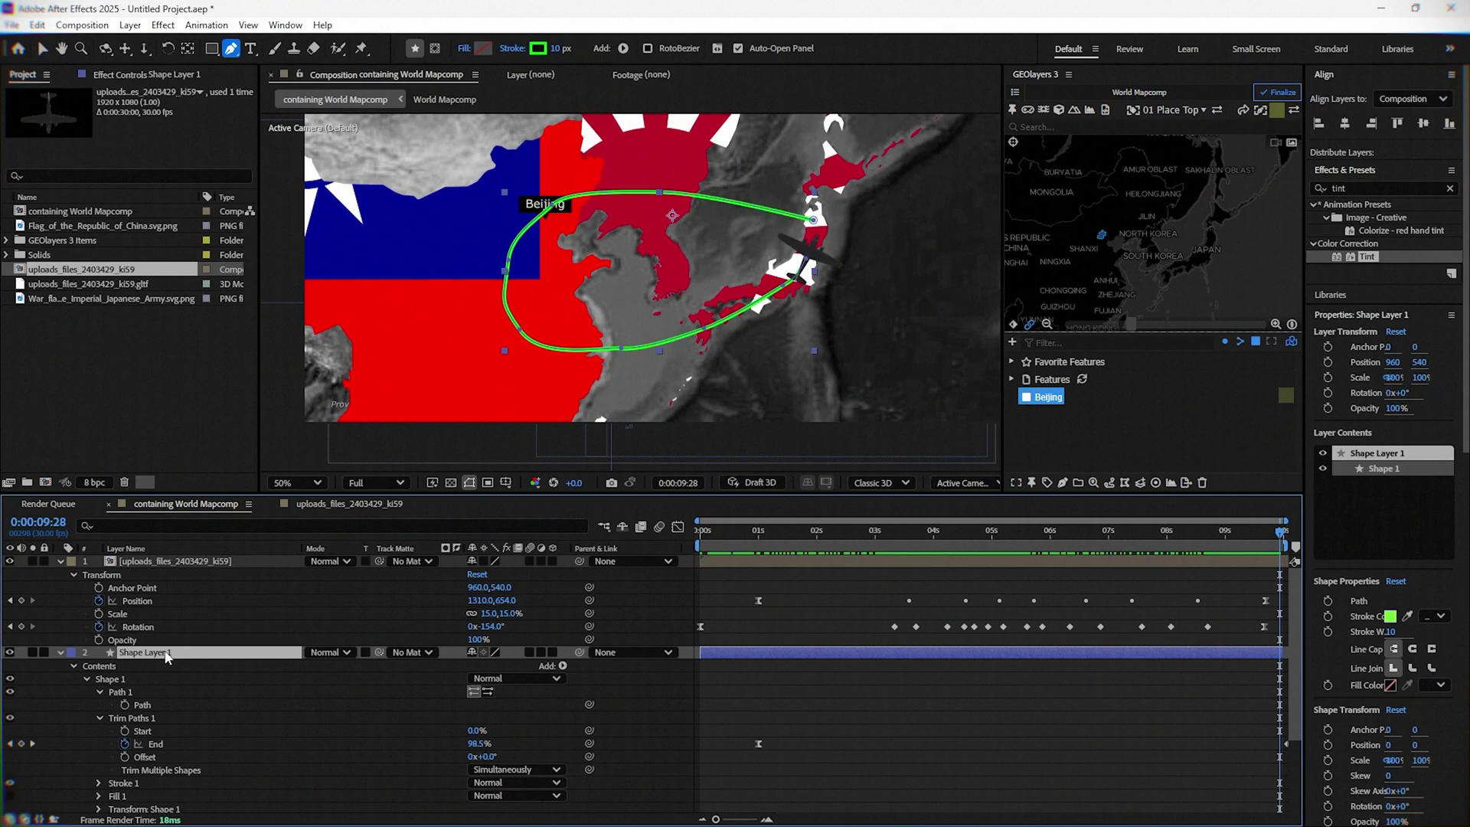
# - Delete the green path shape layer and return to the start of the animation
pyautogui.press('Delete')
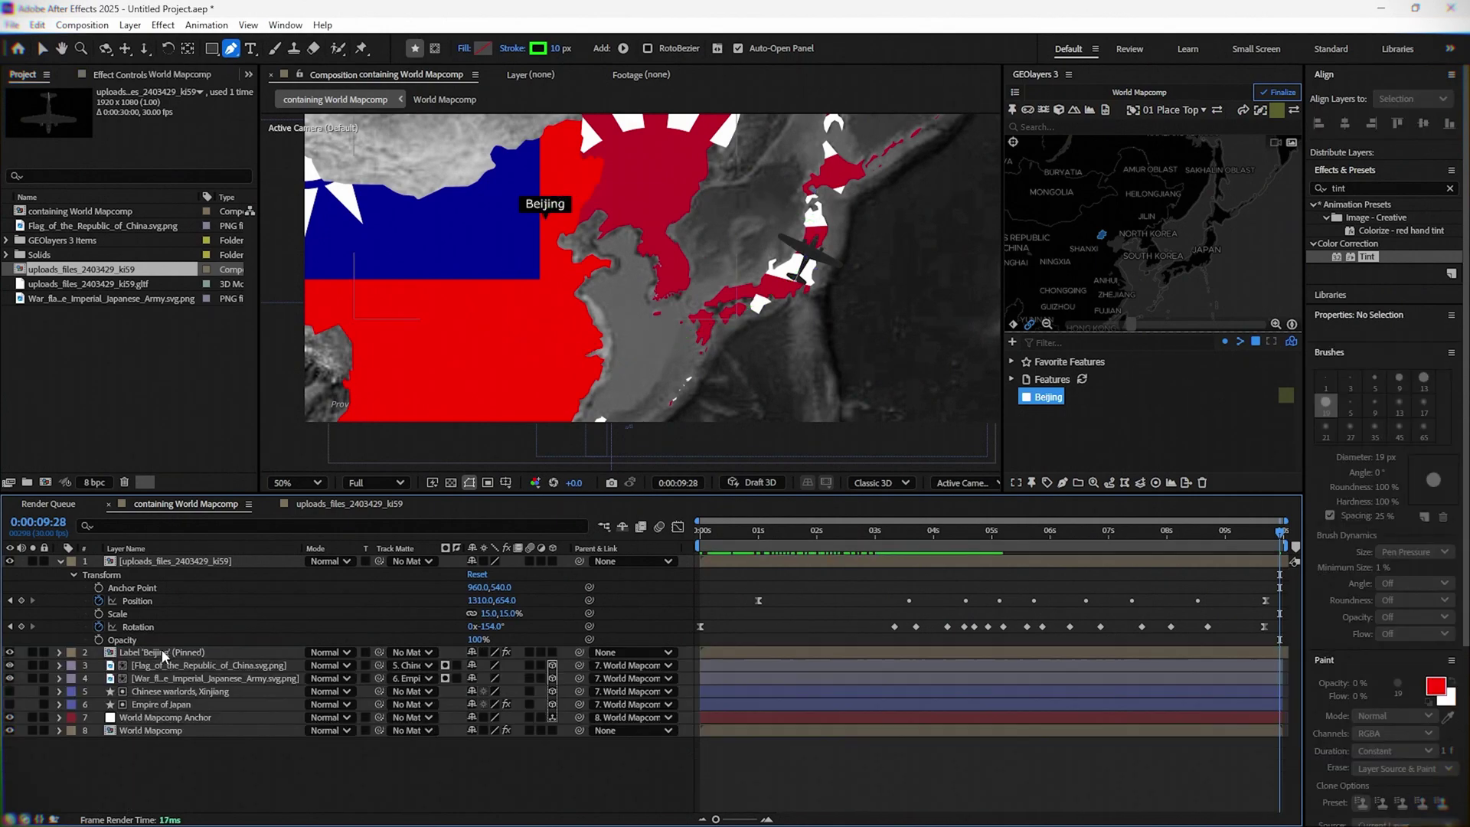
pyautogui.click(856, 624)
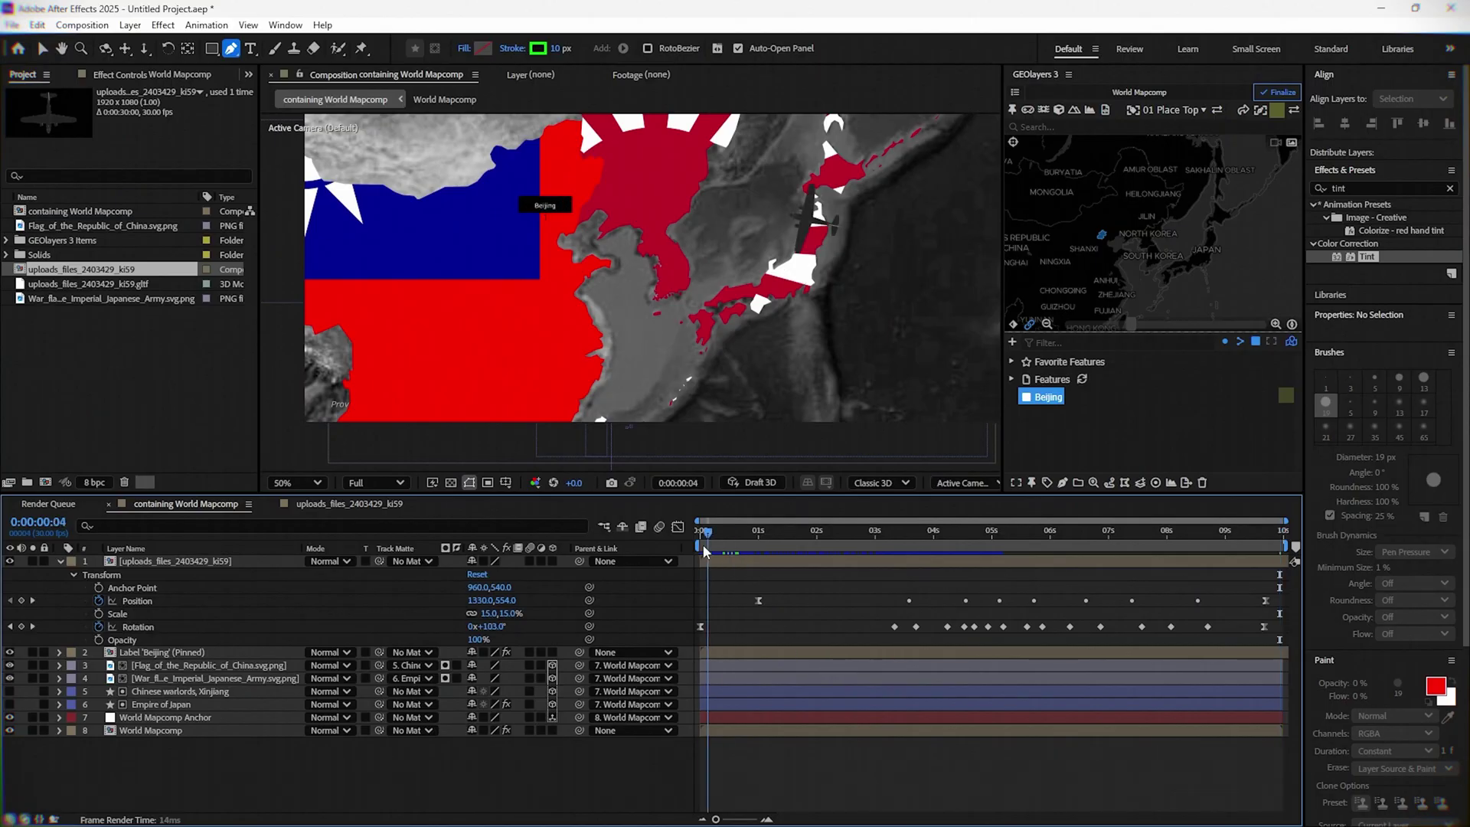
pyautogui.press('space')
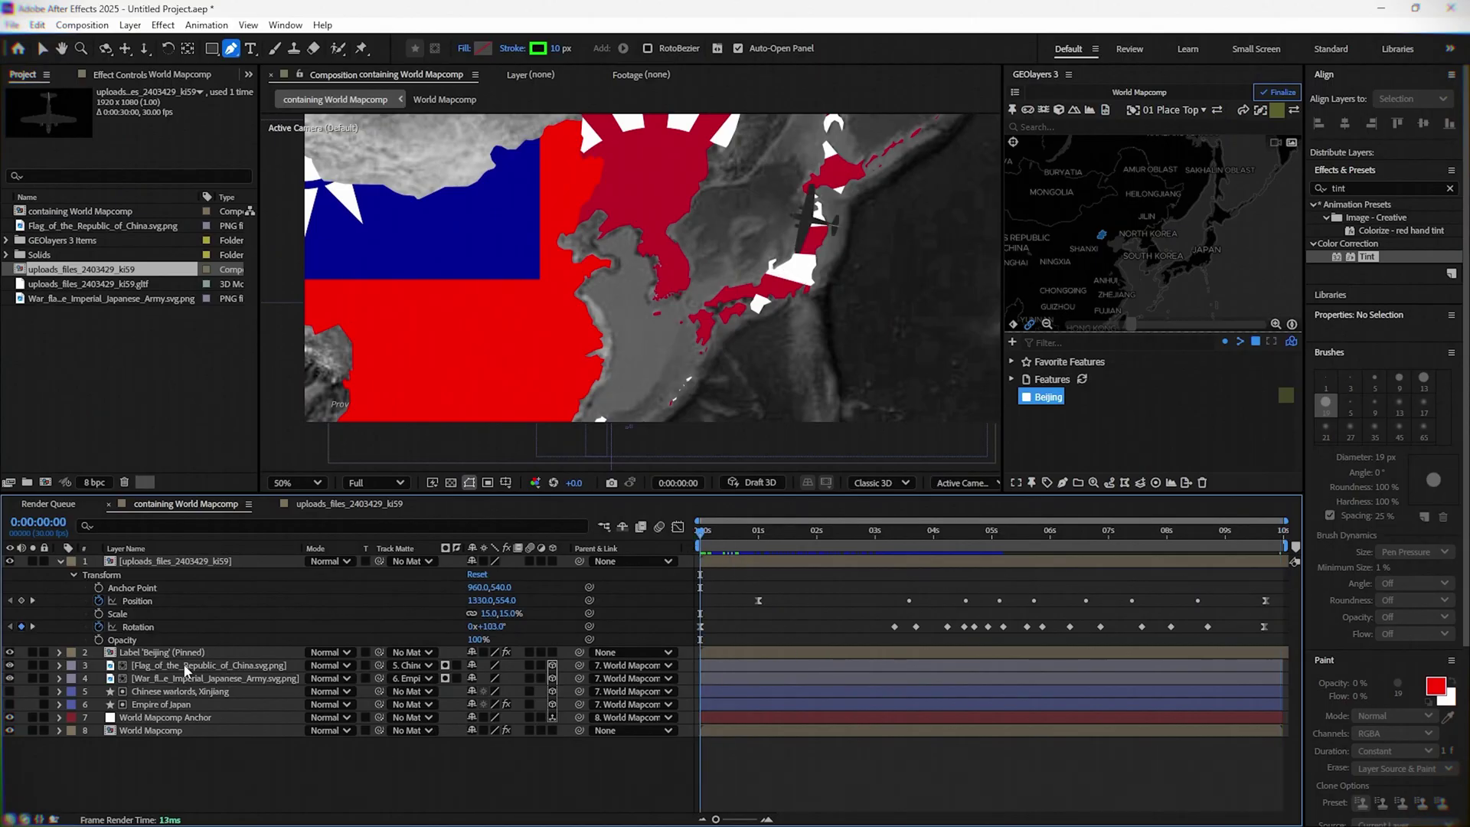
# - Set both flag layers to Hard Light blending mode with 50% opacity
pyautogui.click(186, 666)
pyautogui.keyDown('shift'); pyautogui.click(152, 679); pyautogui.keyUp('shift')
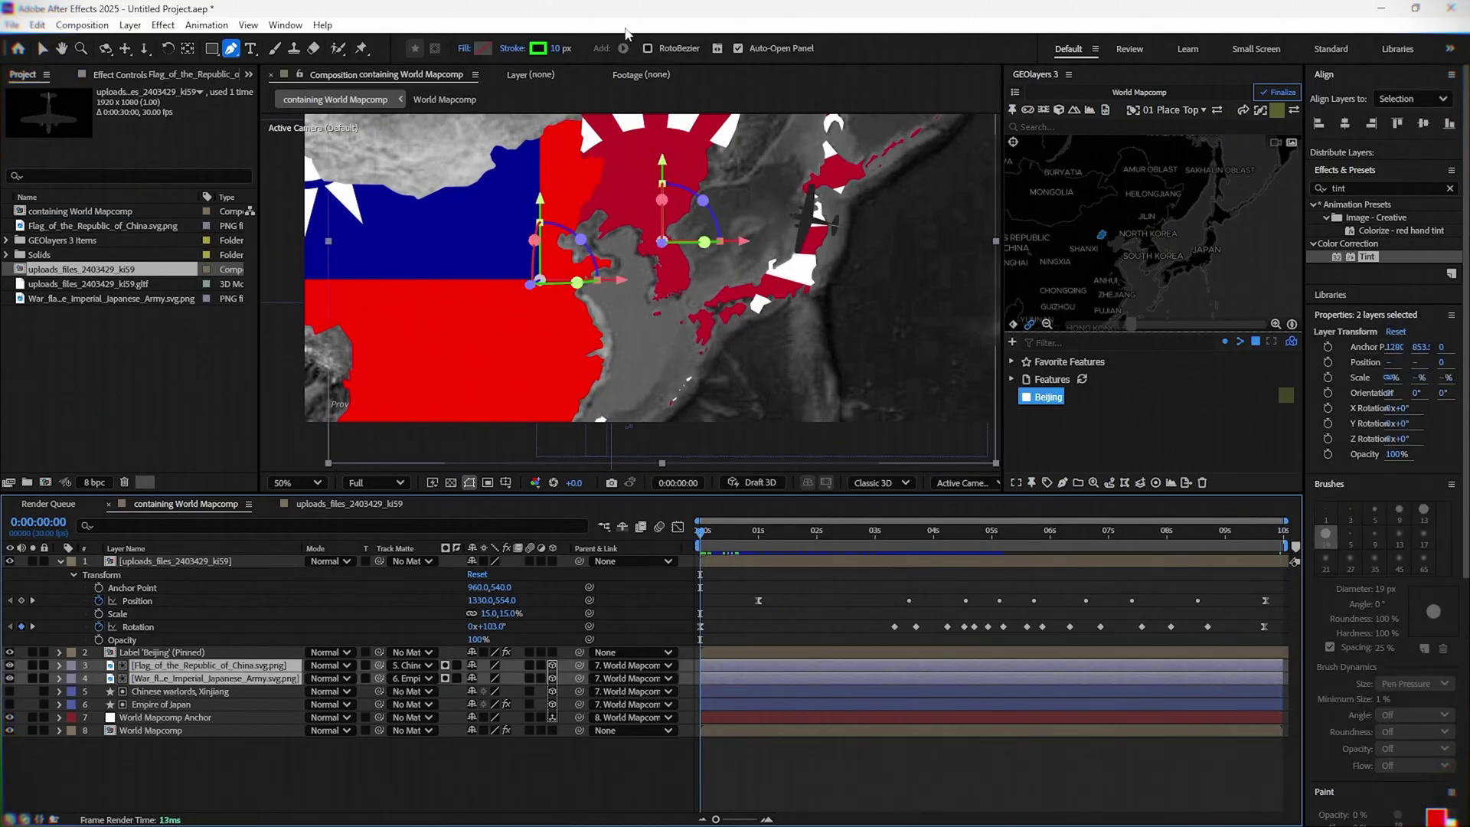
pyautogui.click(338, 668)
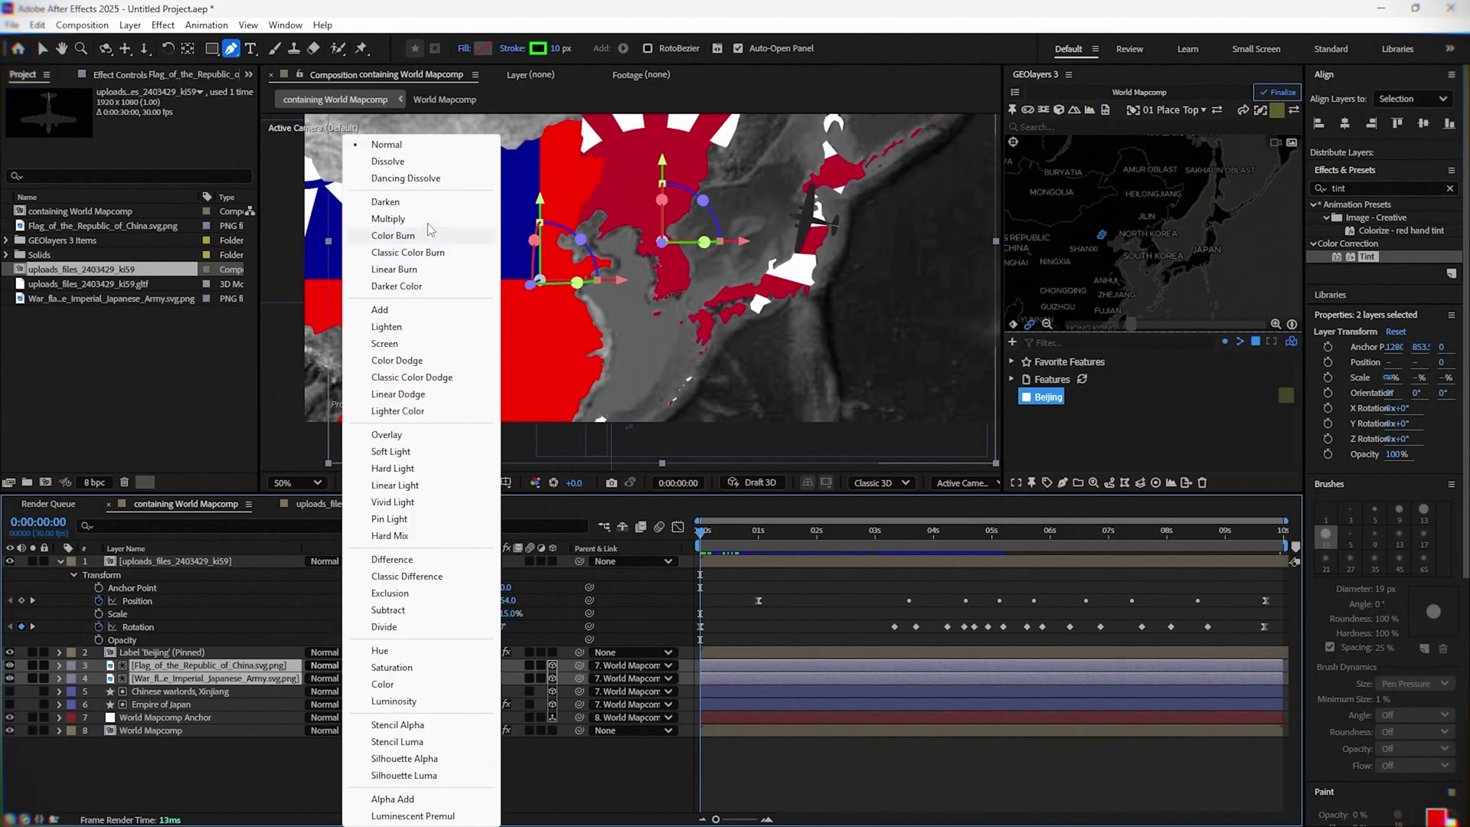
pyautogui.click(426, 468)
pyautogui.press('t')
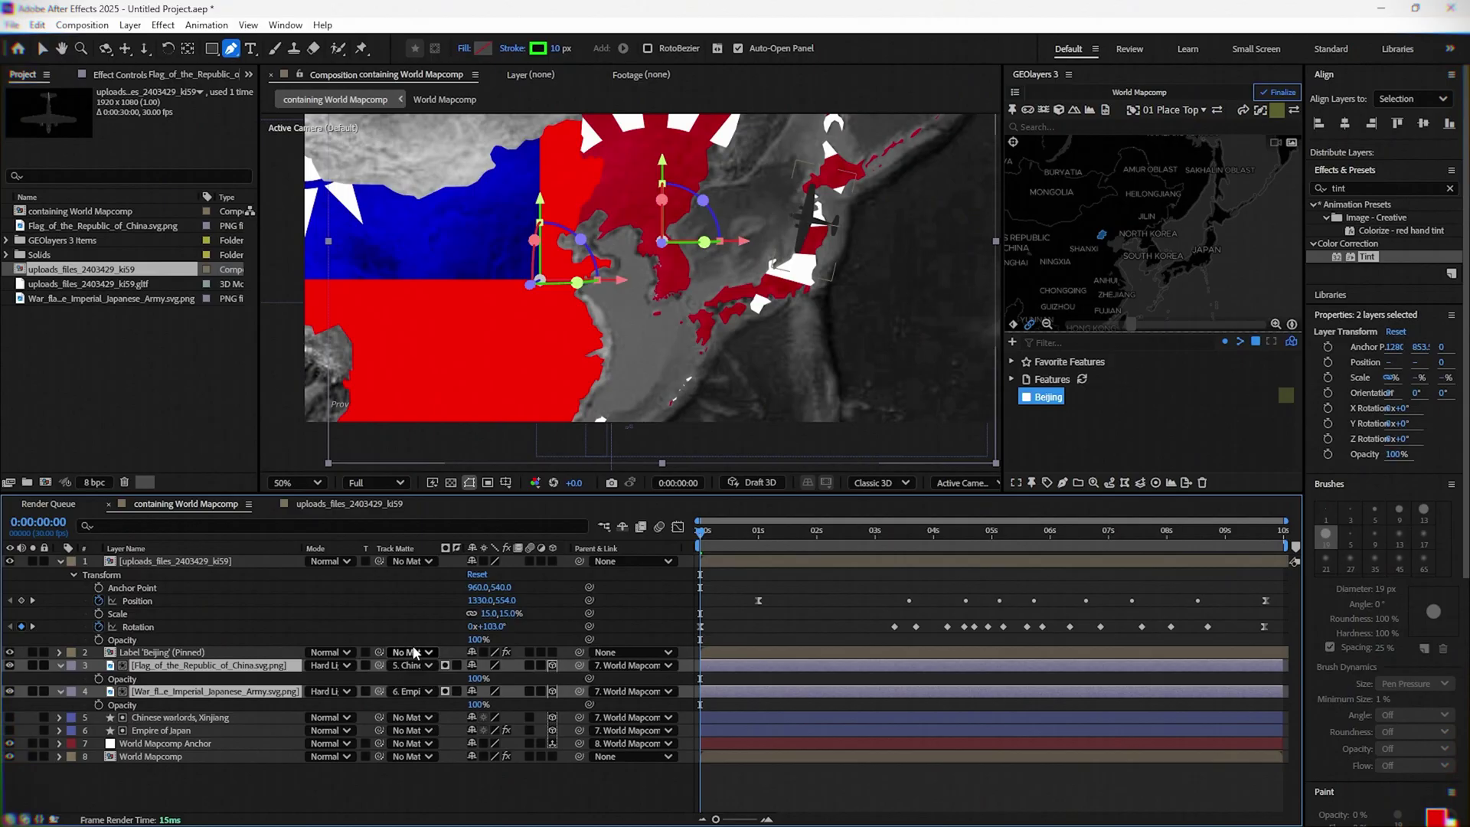
pyautogui.click(477, 679)
pyautogui.write('50')
pyautogui.press('Return')
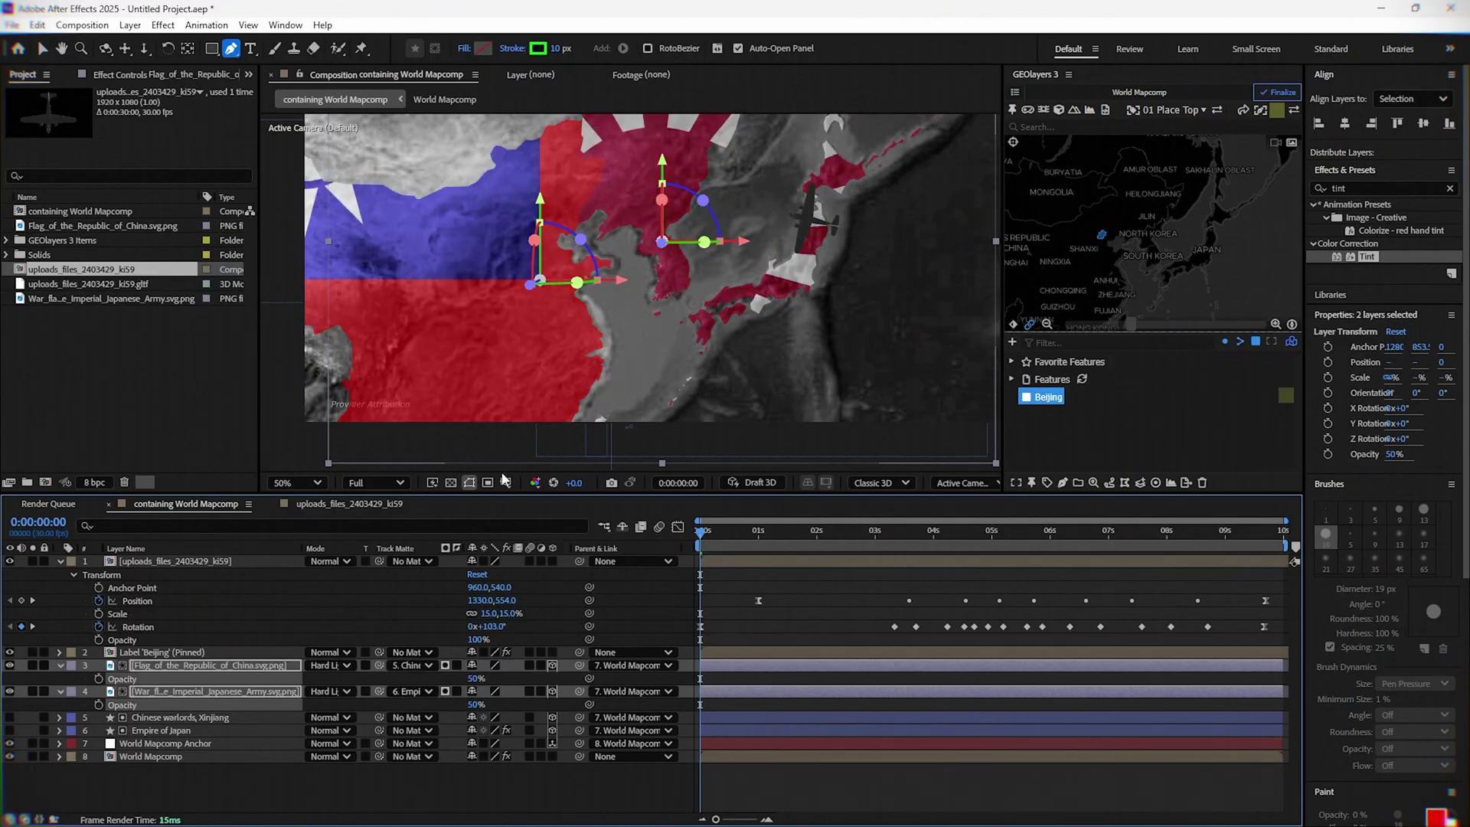
pyautogui.scroll(-1, 576, 345)
pyautogui.scroll(1, 576, 345)
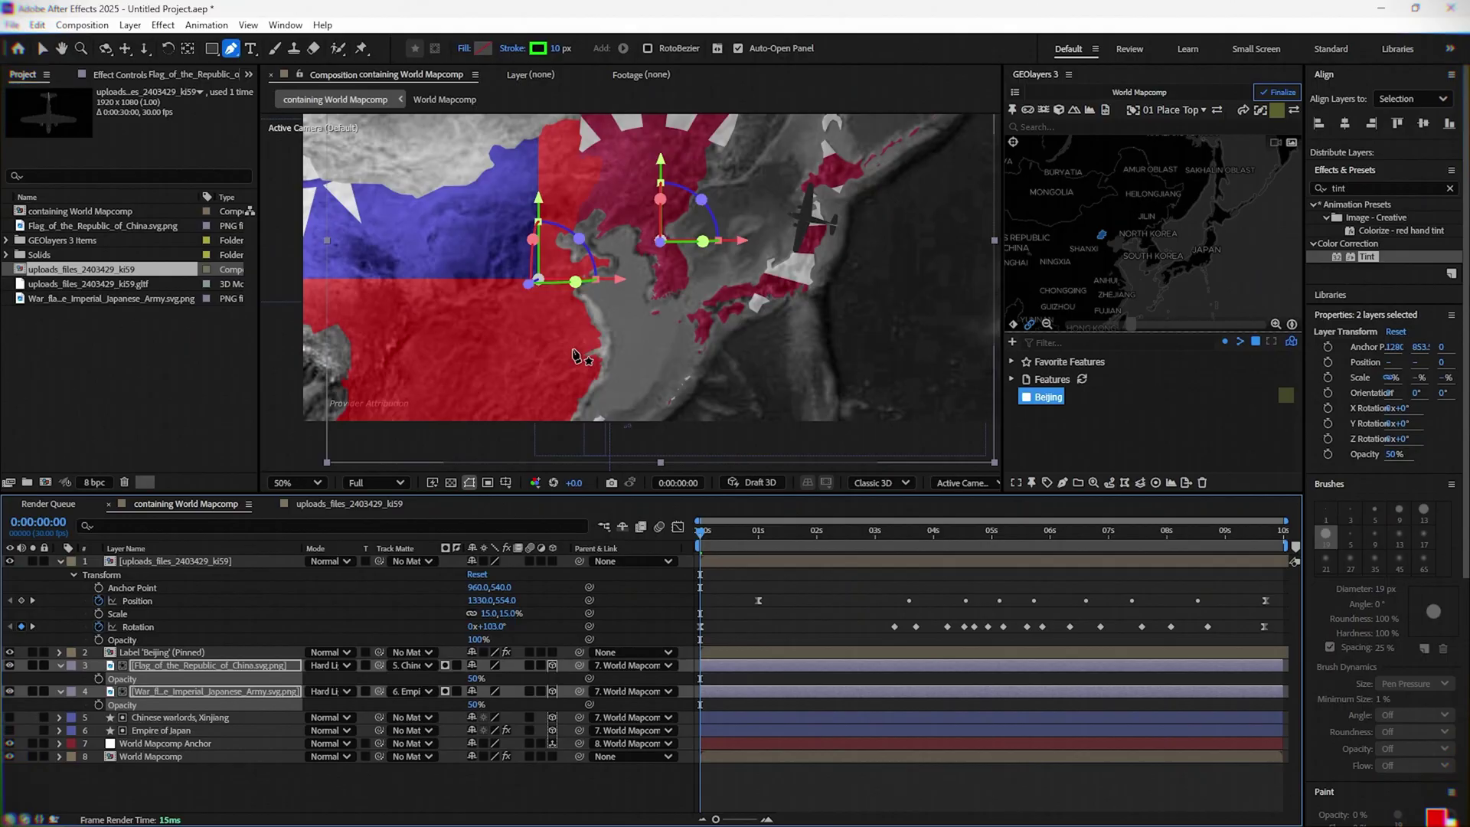
pyautogui.click(719, 599)
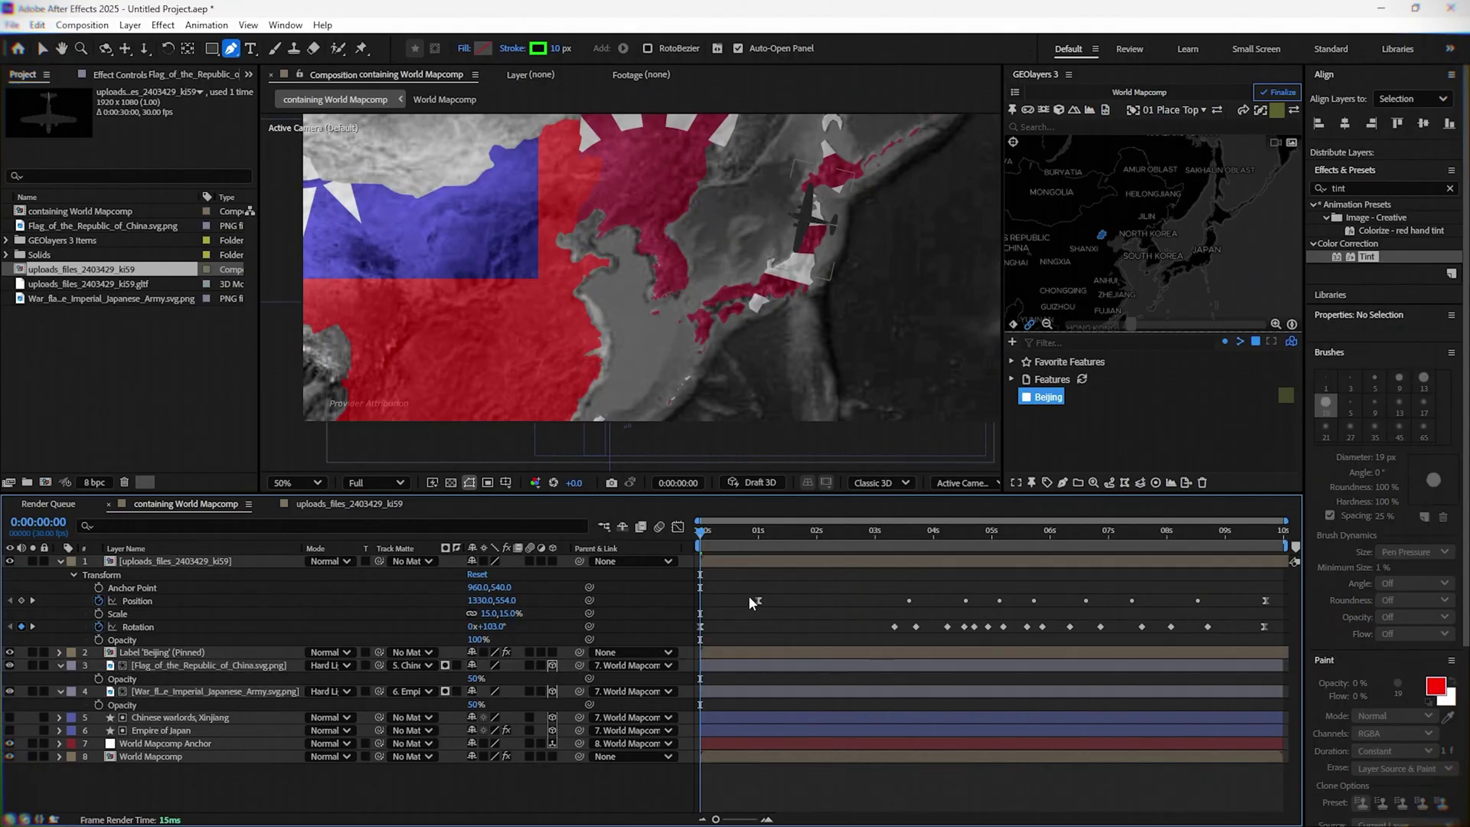
# - Parent the plane model layer to World Mapcomp Anchor and enable its 3D switch
pyautogui.click(172, 653)
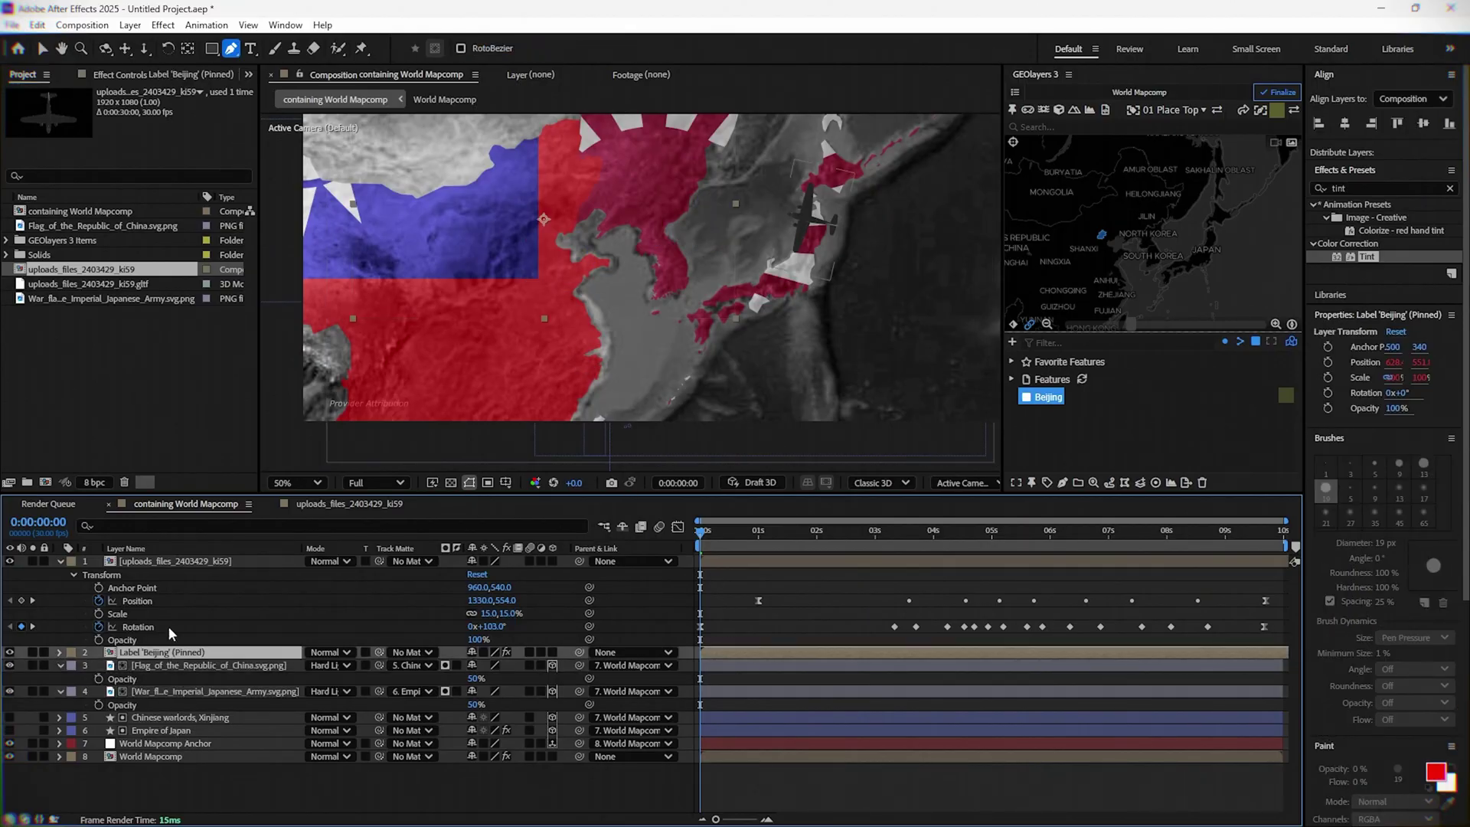
pyautogui.click(188, 561)
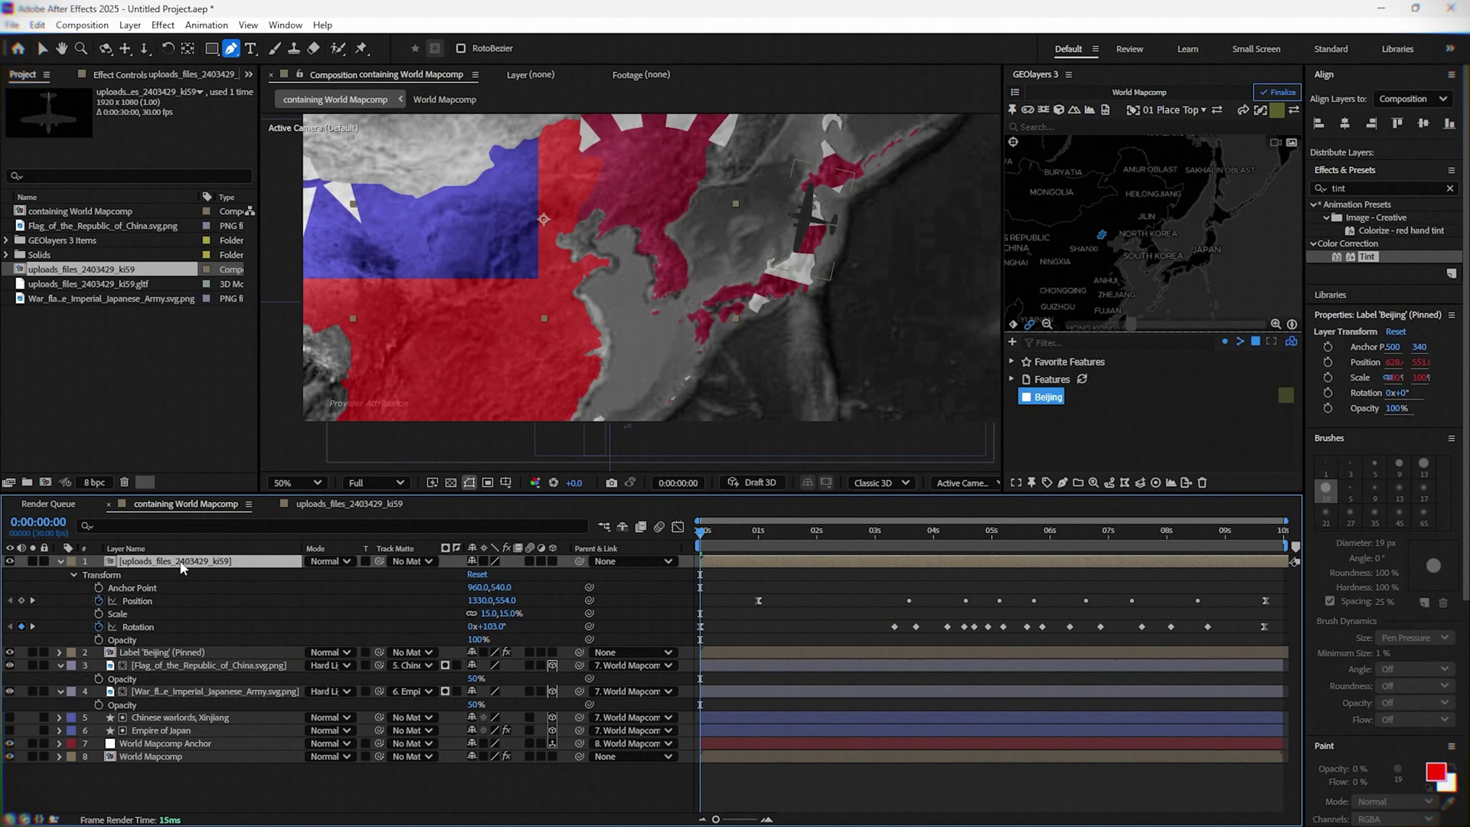
pyautogui.click(604, 561)
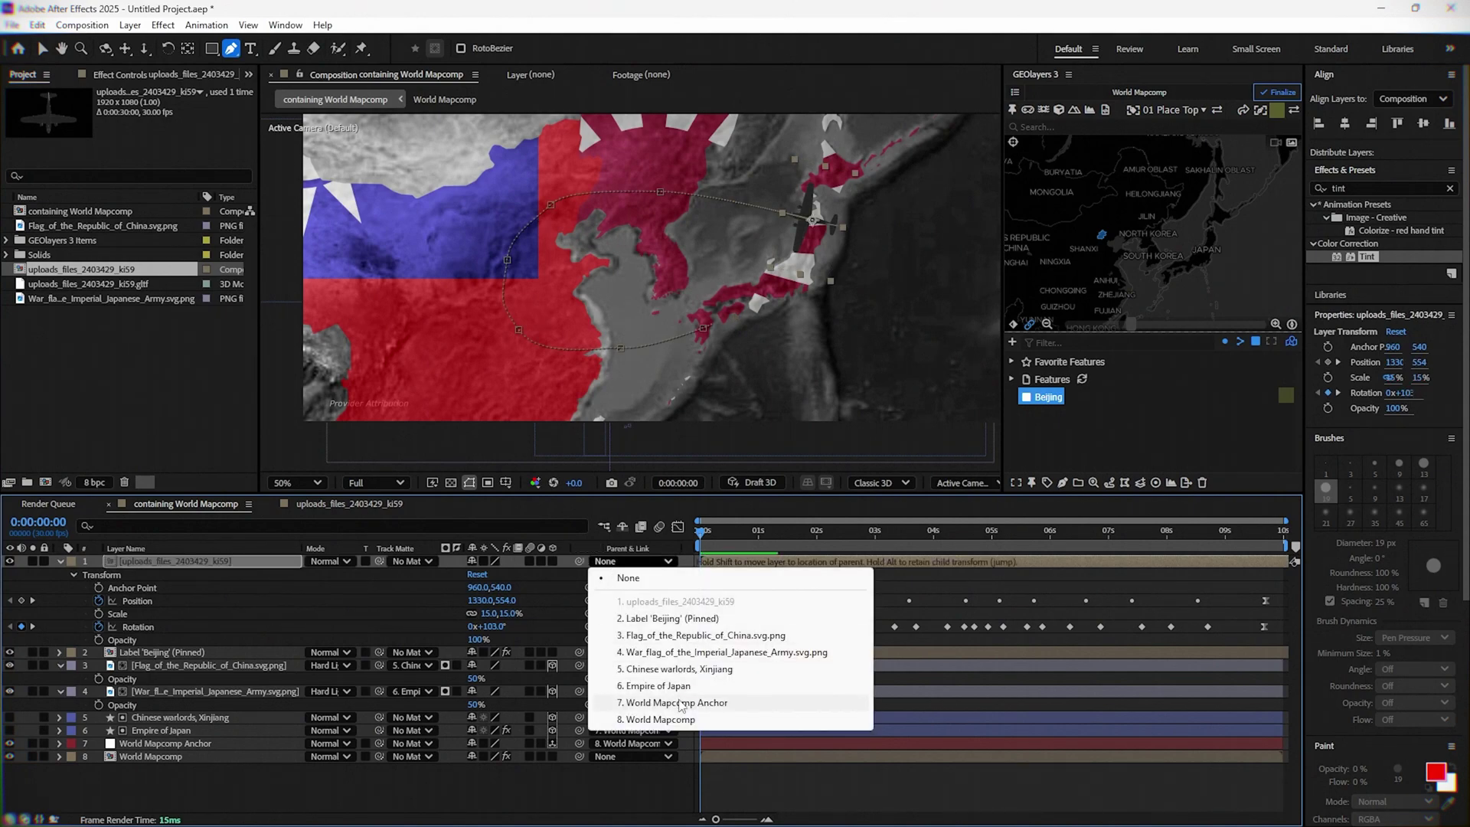
pyautogui.click(674, 703)
pyautogui.click(551, 561)
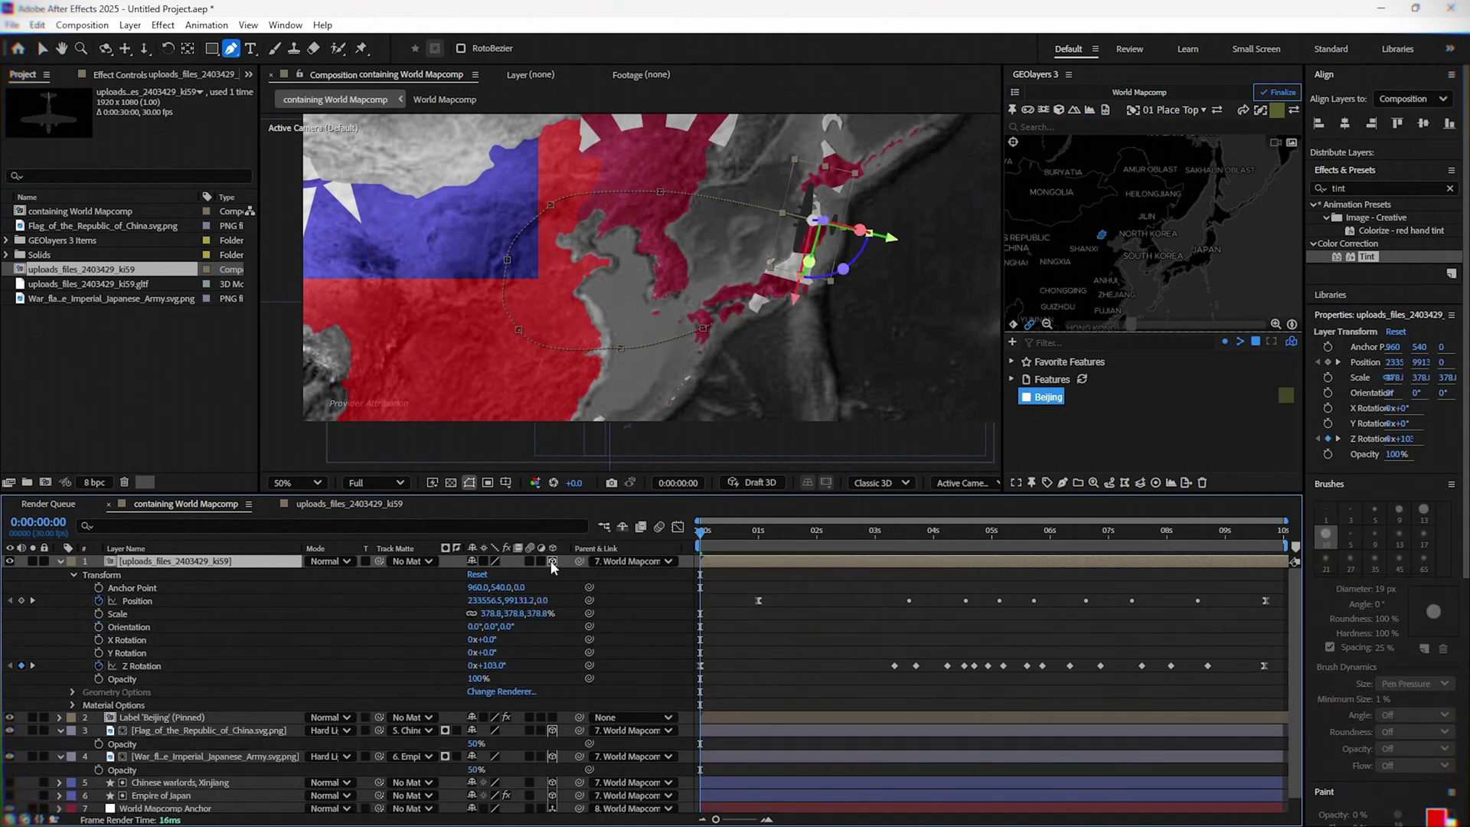
pyautogui.click(389, 608)
pyautogui.click(59, 562)
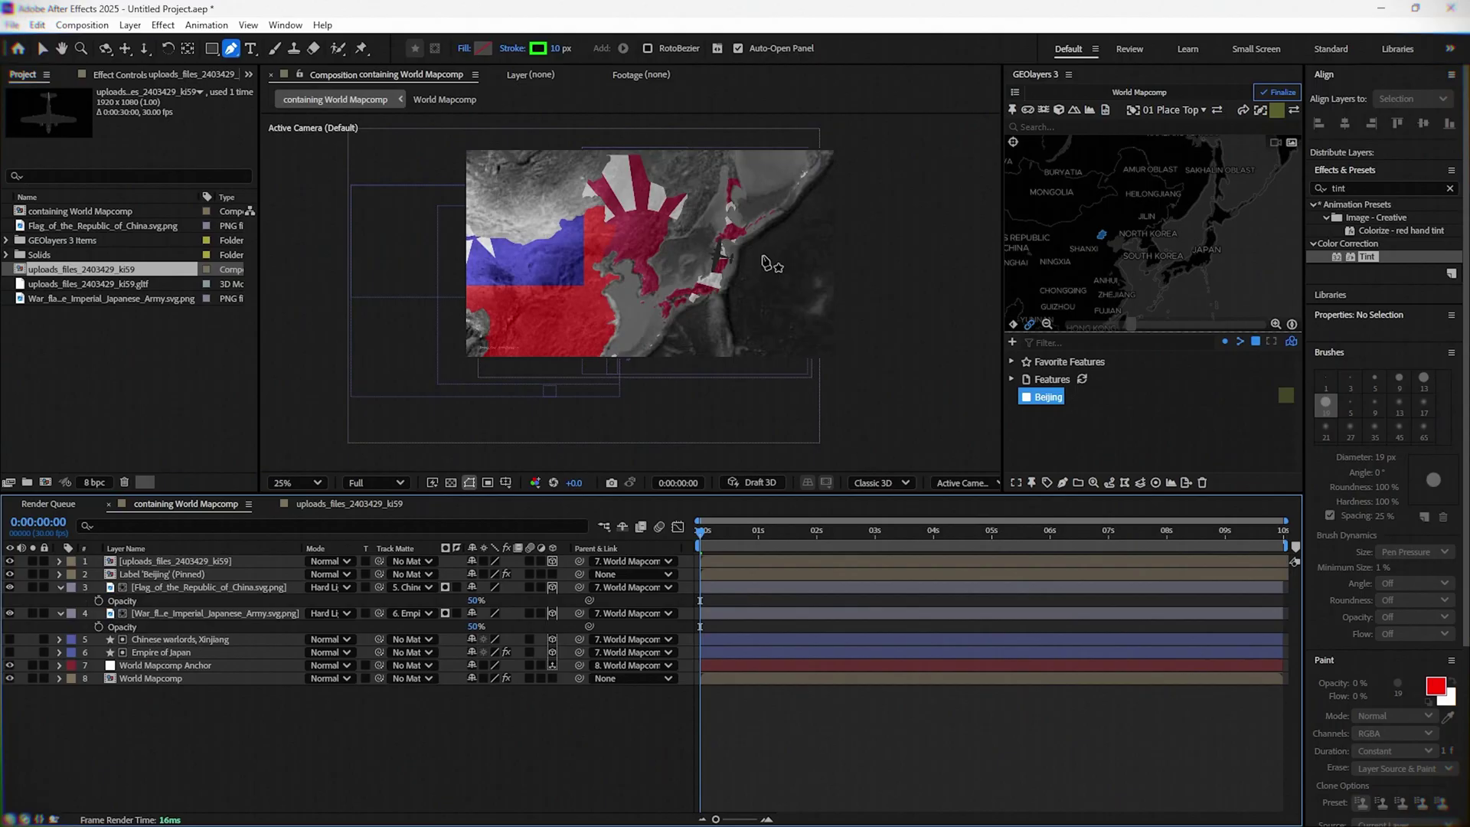
# - Run GEOlayers Finalize, set the viewer zoom to Fit, and preview a few seconds in
pyautogui.click(1275, 92)
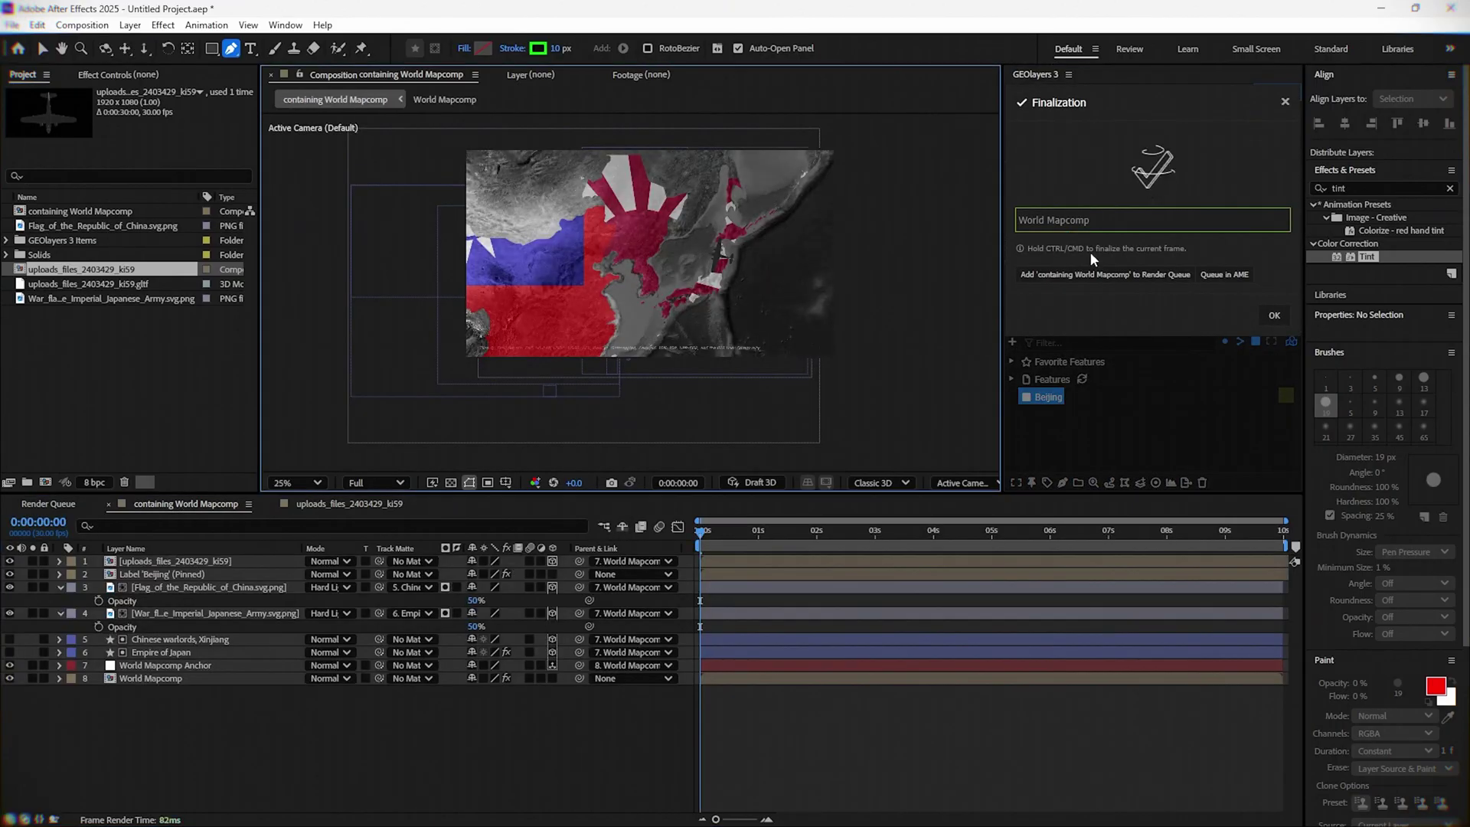
pyautogui.click(309, 488)
pyautogui.click(305, 504)
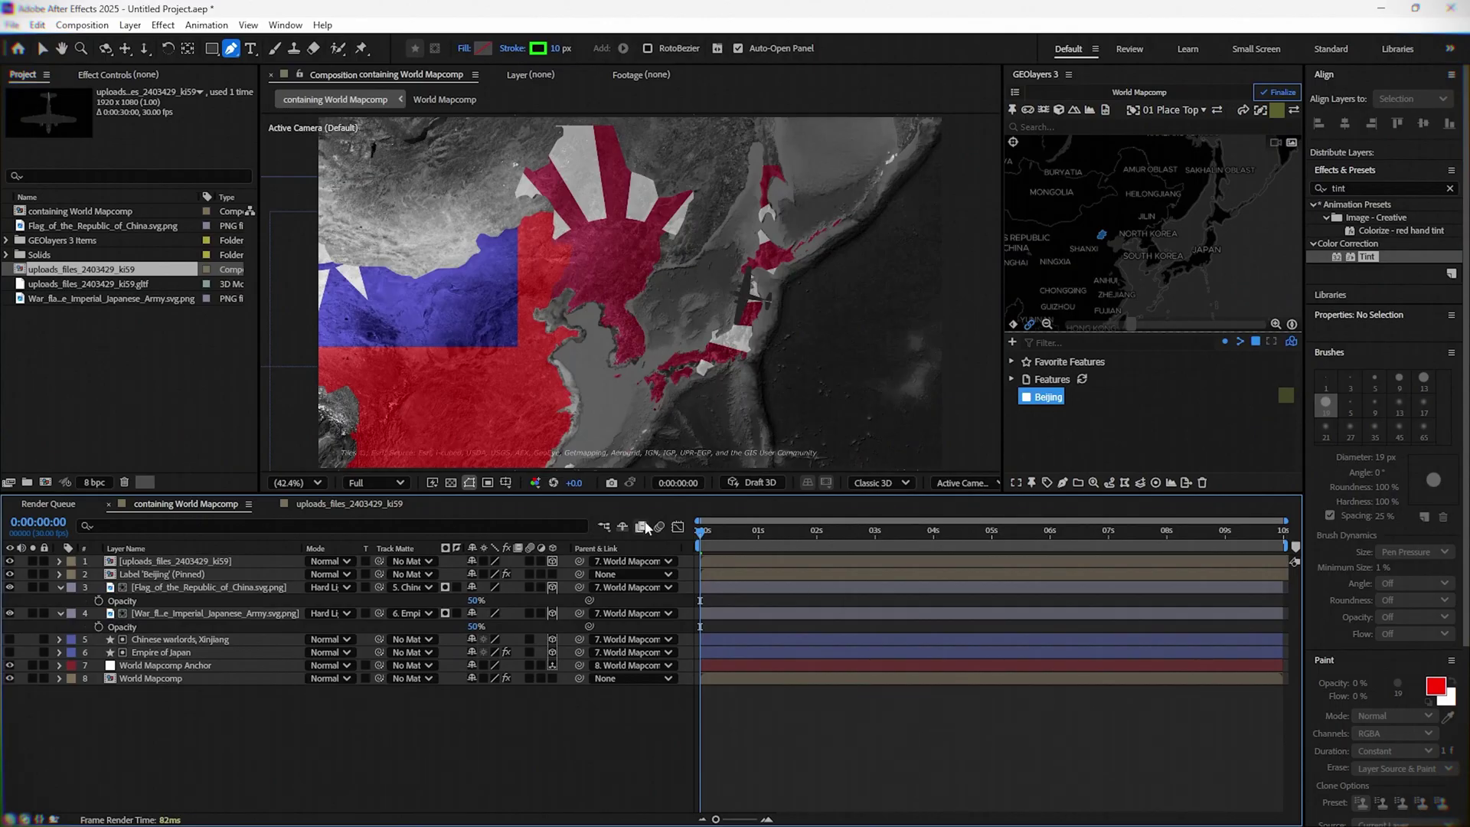
pyautogui.moveTo(721, 532); pyautogui.dragTo(700, 635)
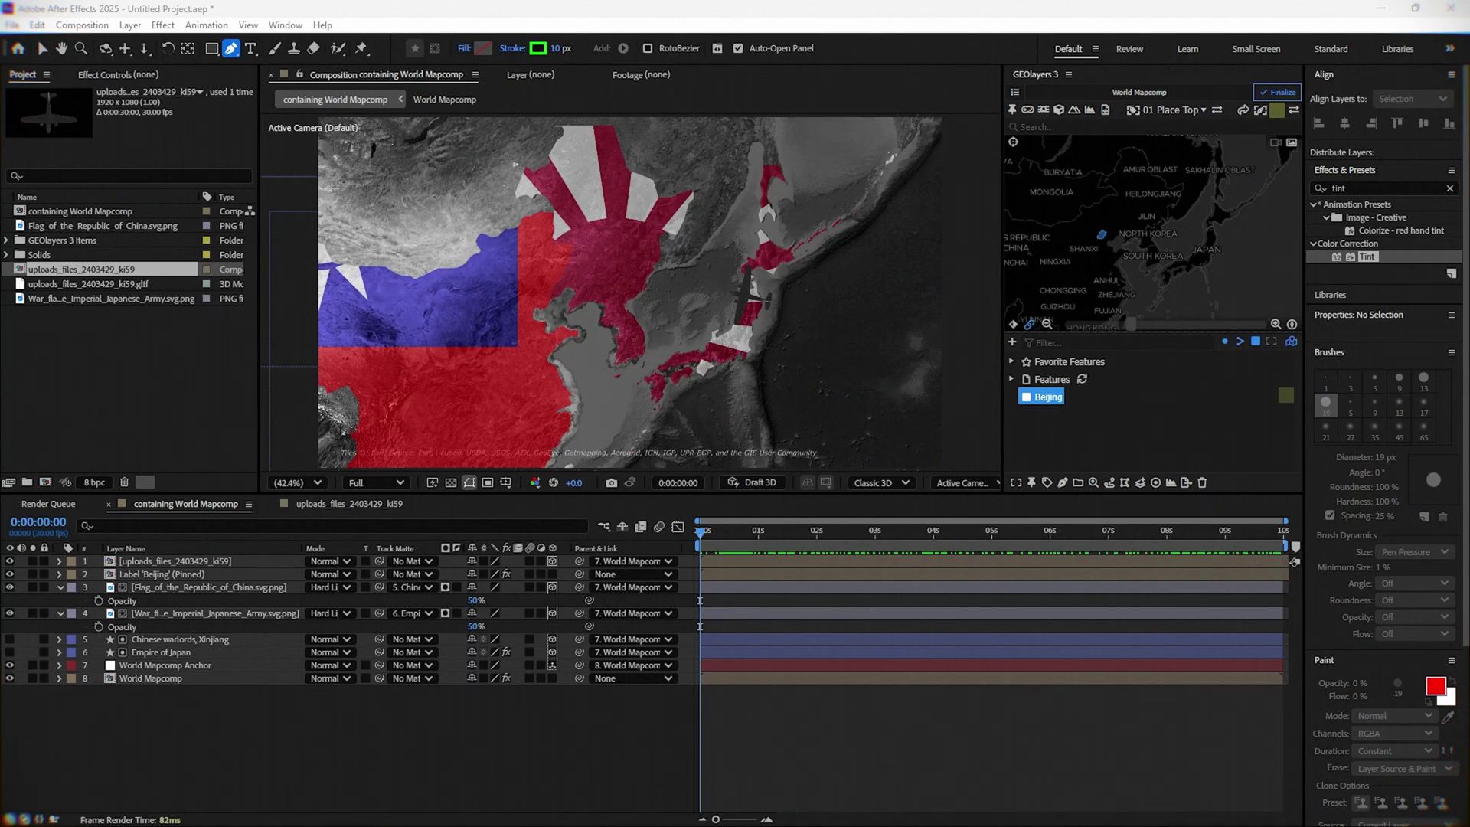
# - Import the green-screen explosion clip above the flags and apply Color Key sampling its green
pyautogui.moveTo(495, 299); pyautogui.dragTo(113, 397)
pyautogui.moveTo(130, 228); pyautogui.dragTo(196, 587)
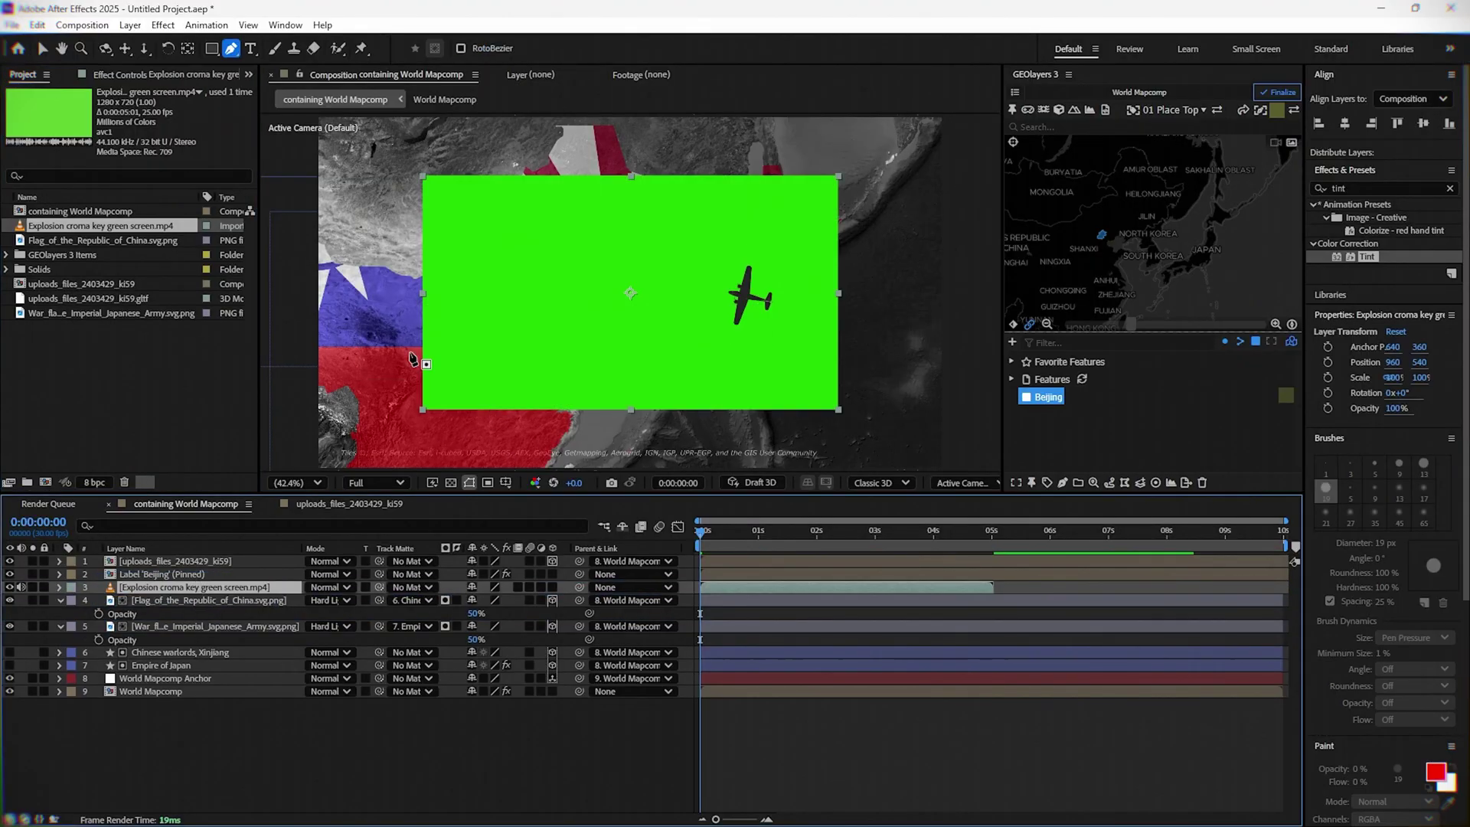
pyautogui.click(1358, 186)
pyautogui.write('co')
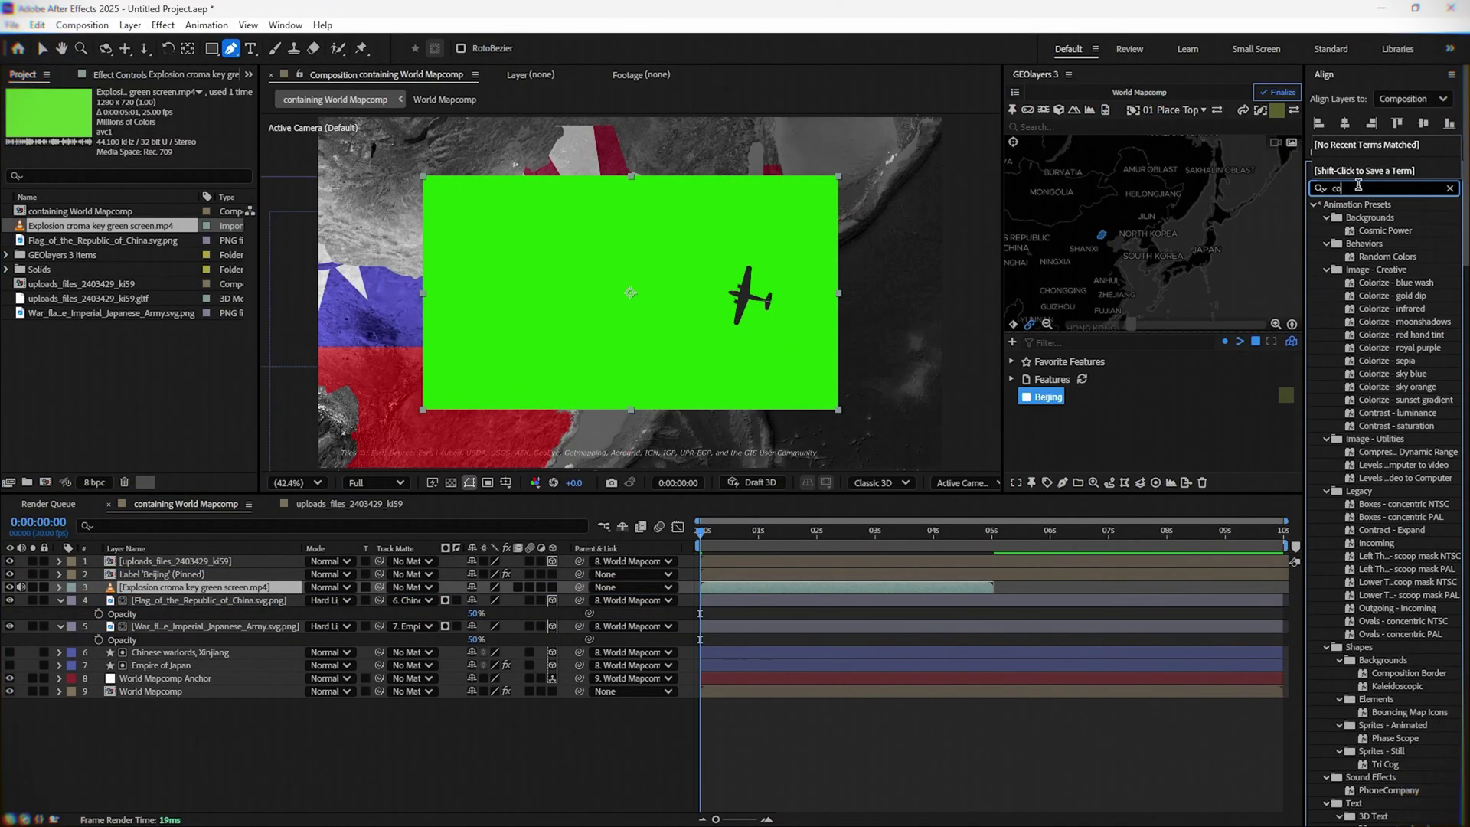
pyautogui.write('lor ke')
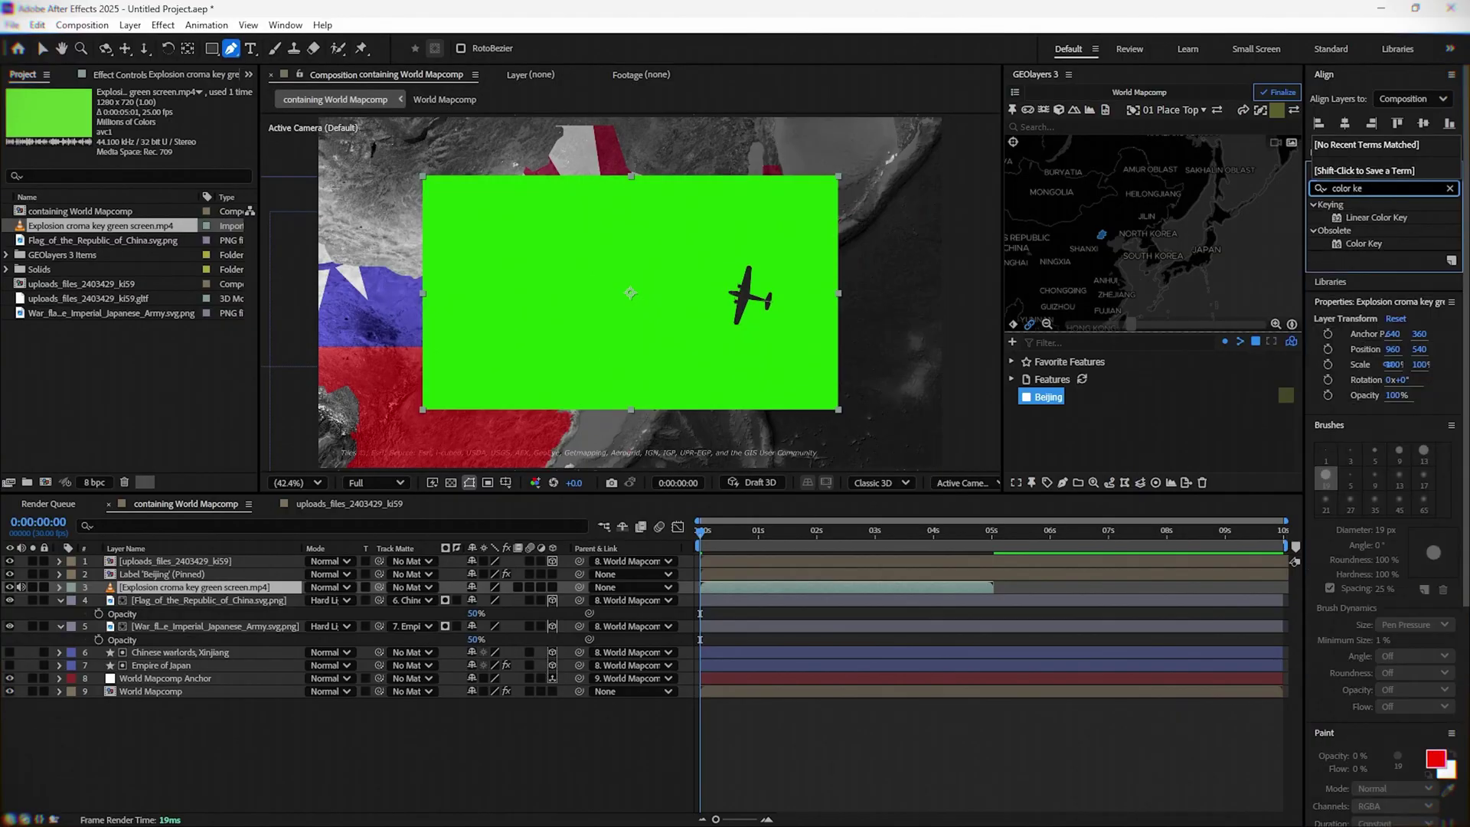
pyautogui.moveTo(1364, 245); pyautogui.dragTo(159, 591)
pyautogui.press('v')
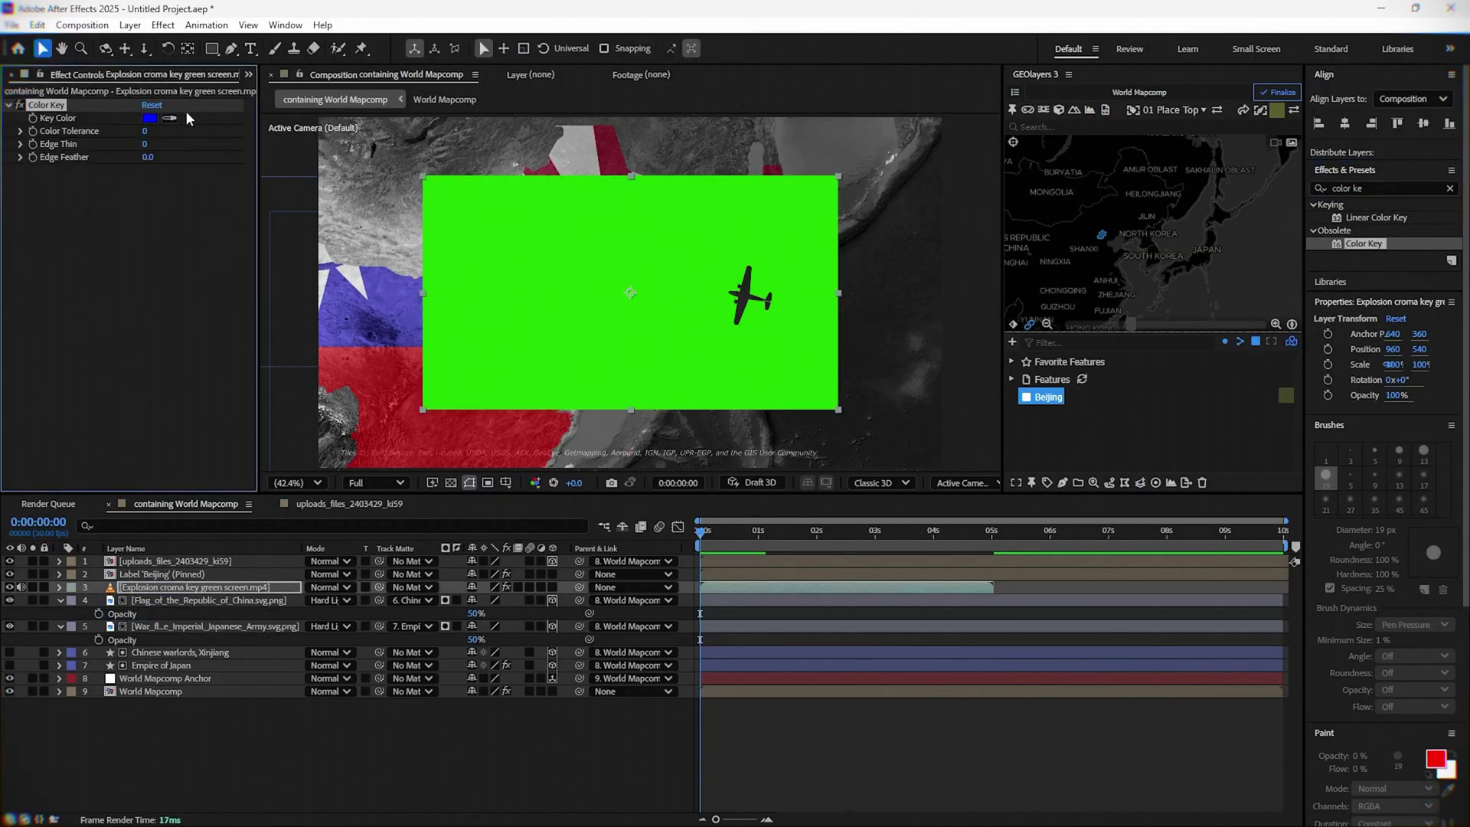
pyautogui.click(568, 251)
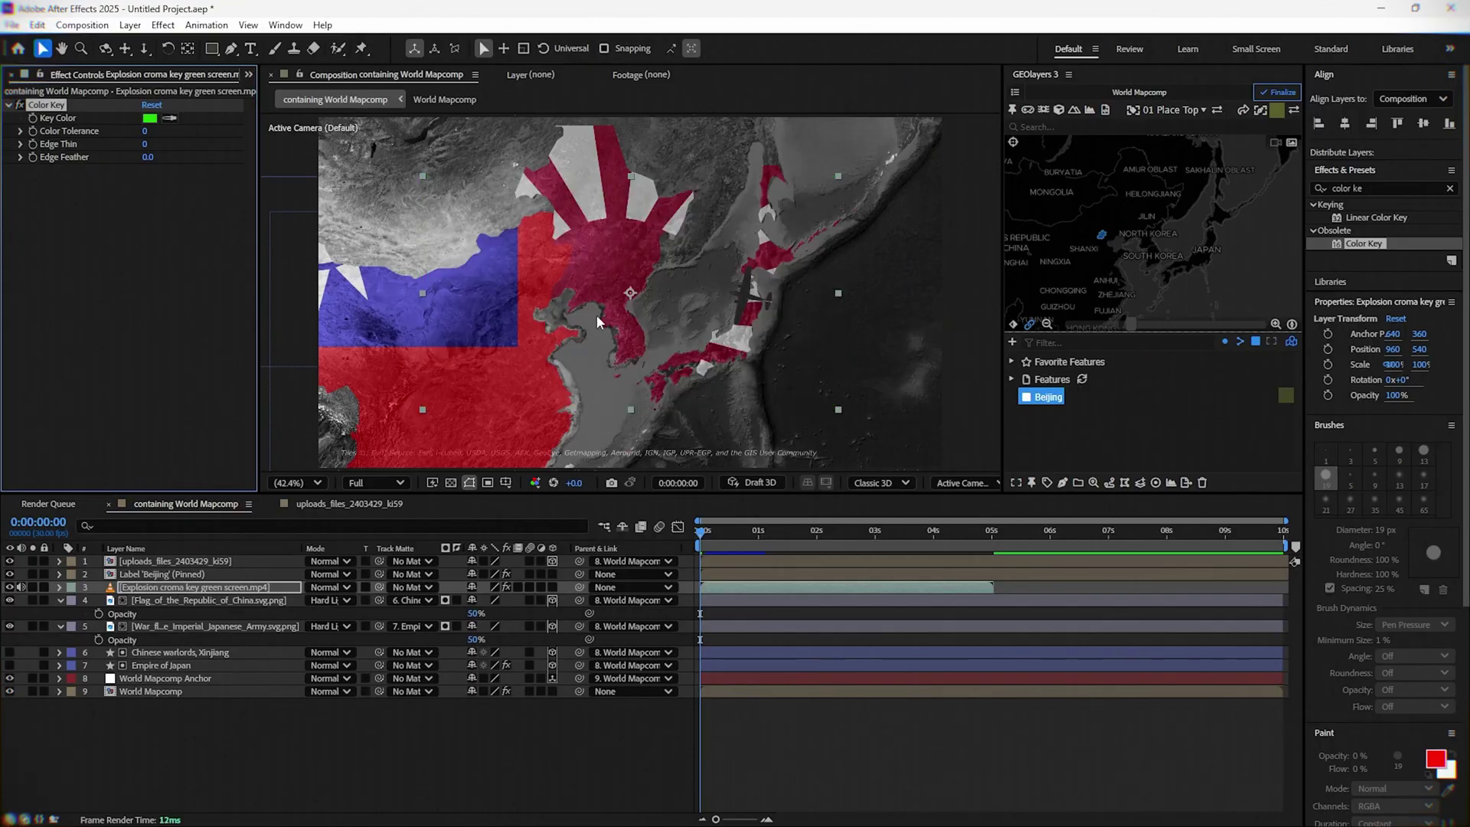
# - Raise the Color Key tolerance to 116 and edge feather to 13.3 to clean the fireball
pyautogui.moveTo(754, 530); pyautogui.dragTo(779, 530)
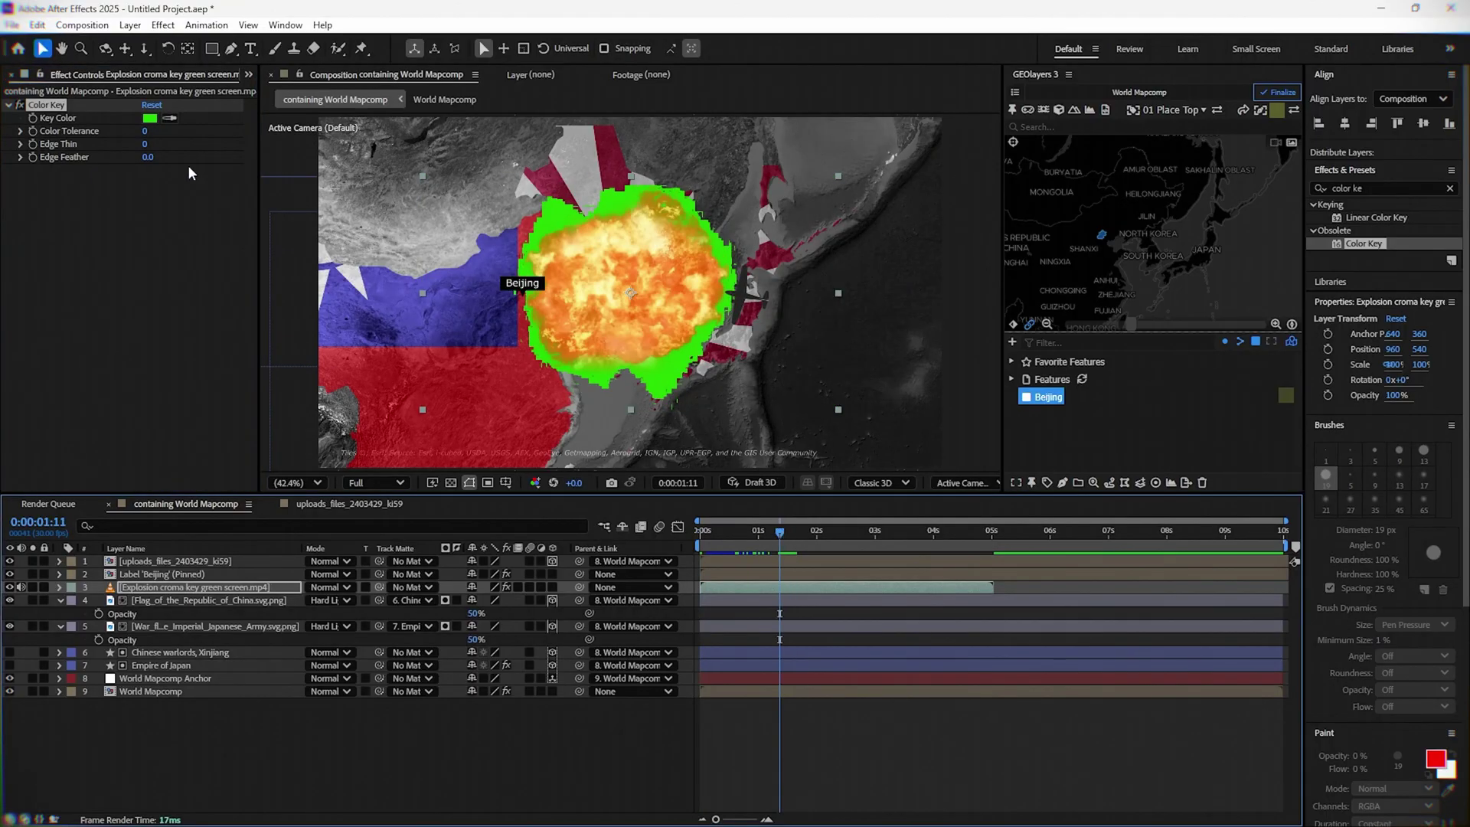
pyautogui.moveTo(146, 132); pyautogui.dragTo(189, 134)
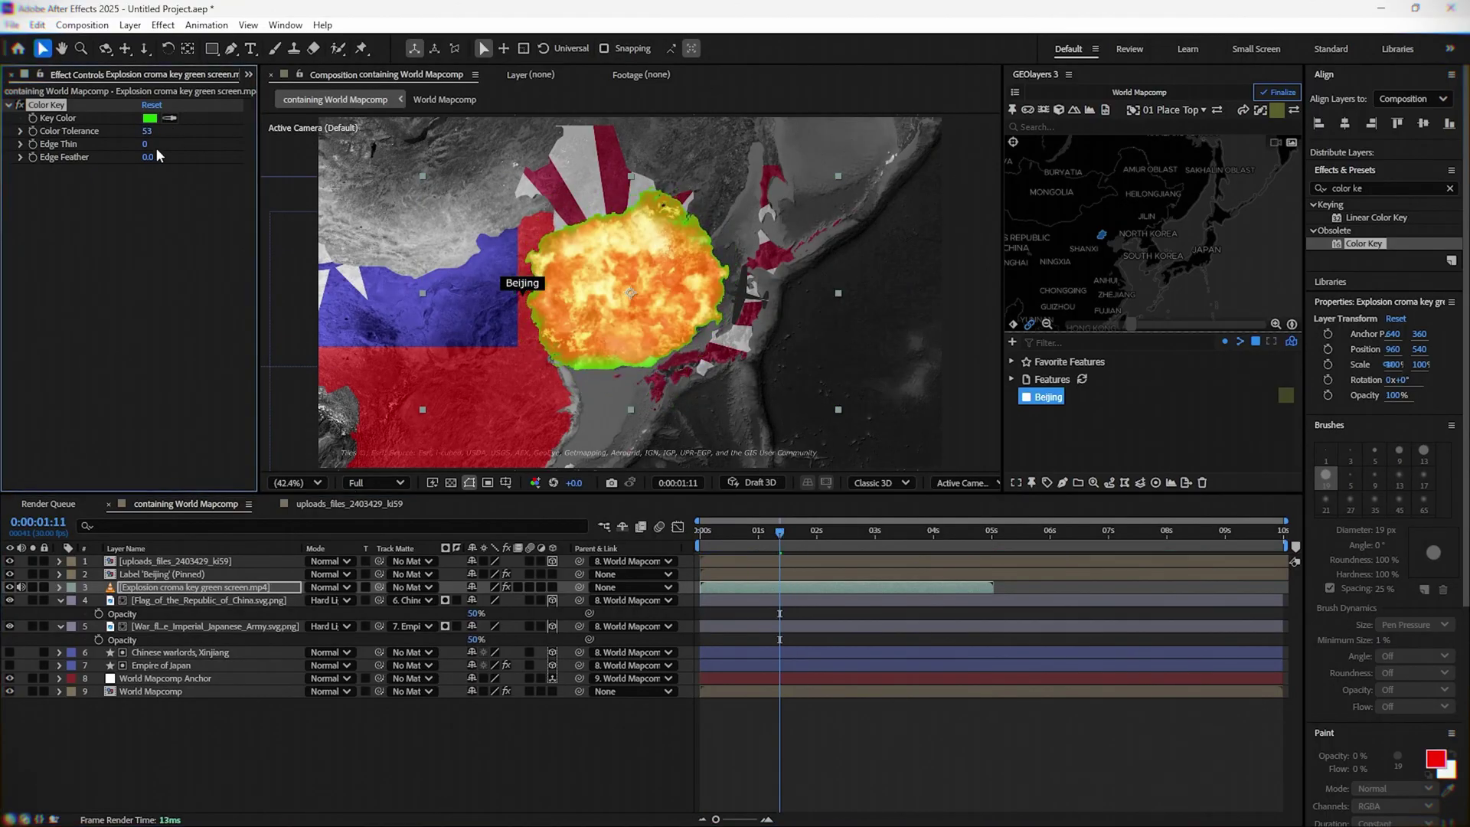
pyautogui.click(149, 133)
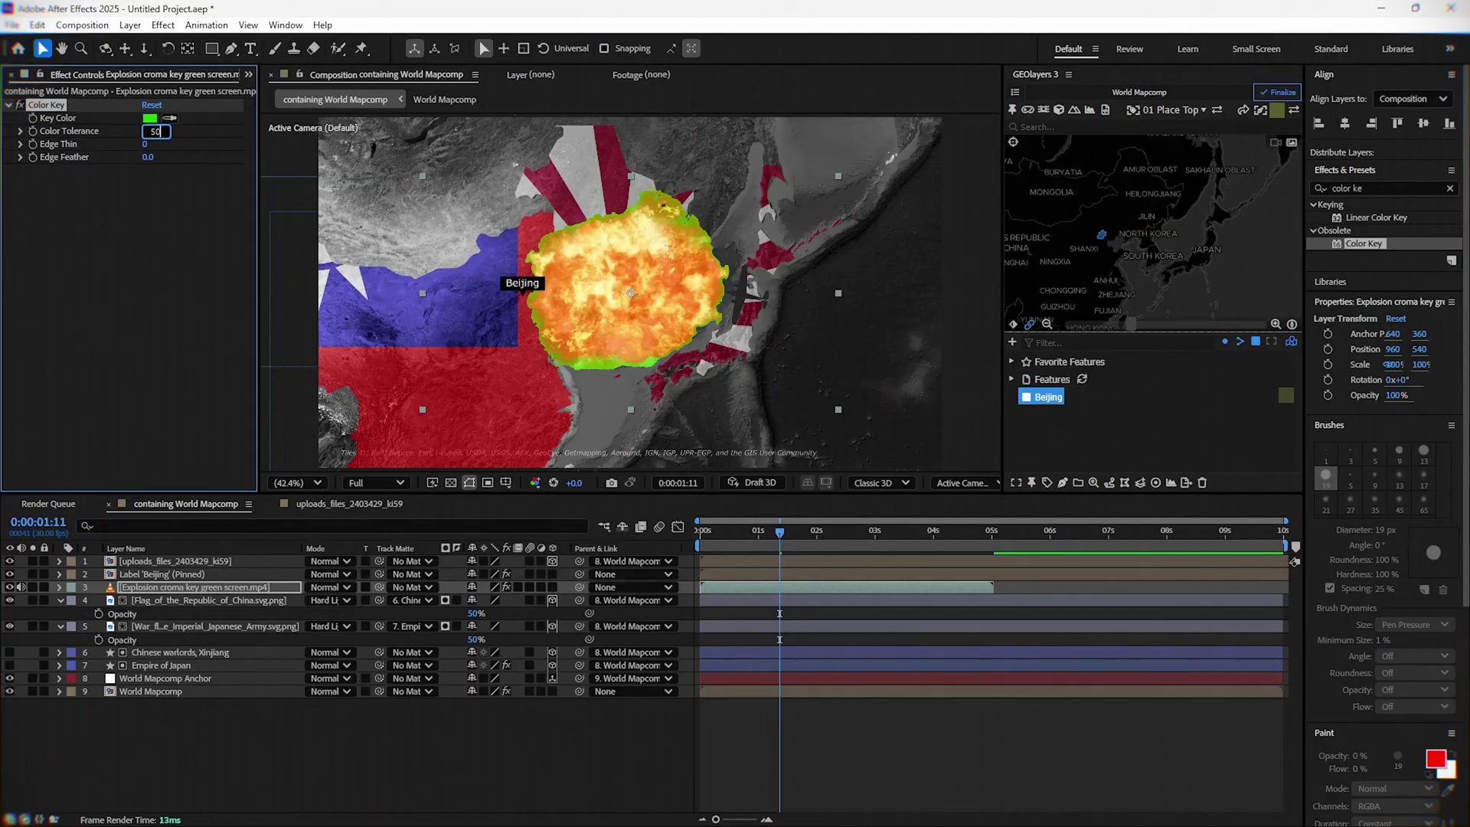
pyautogui.write('50')
pyautogui.press('Return')
pyautogui.moveTo(150, 155); pyautogui.dragTo(221, 156)
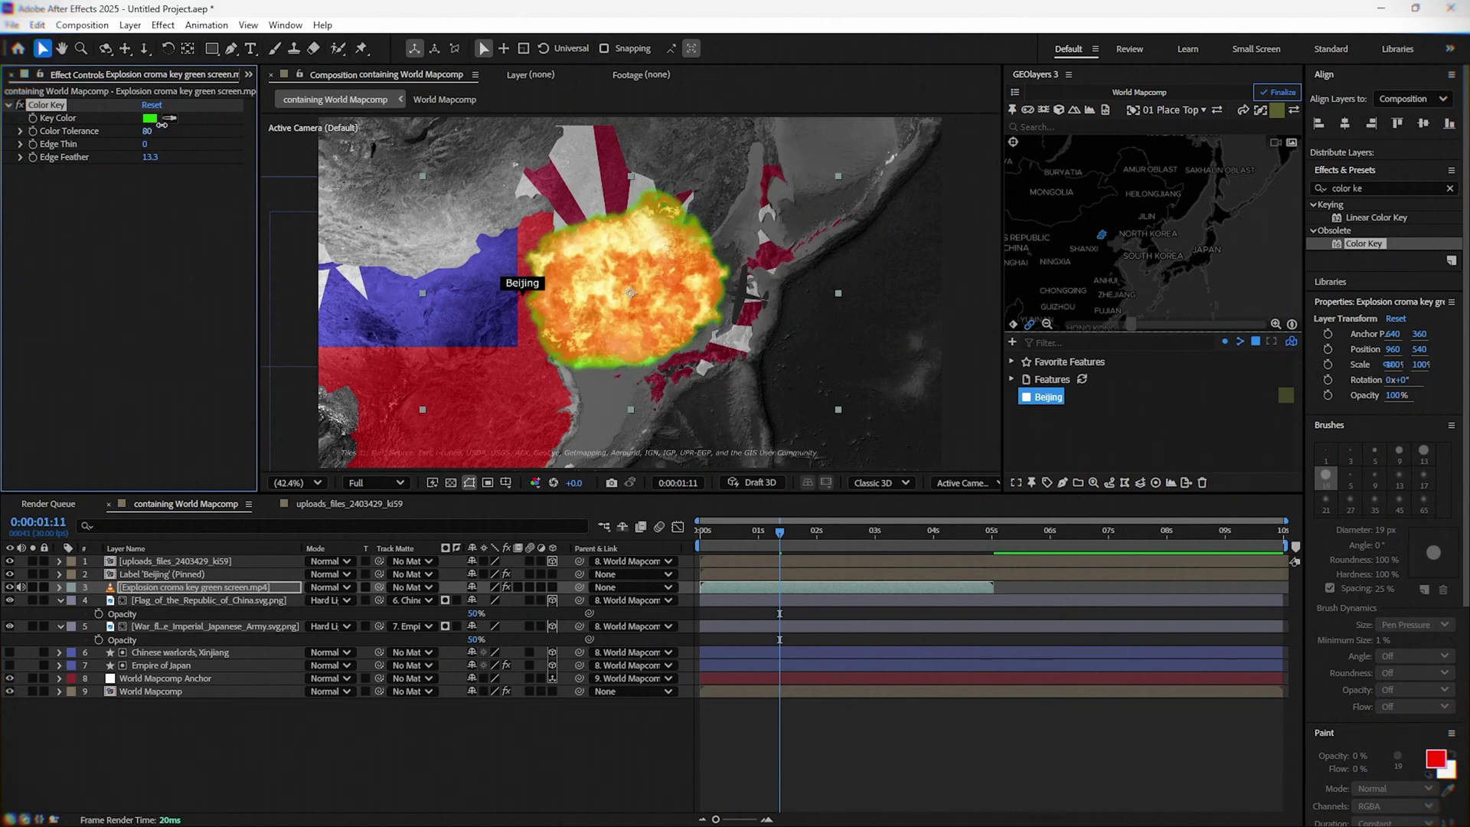
pyautogui.moveTo(162, 125); pyautogui.dragTo(189, 126)
pyautogui.click(750, 733)
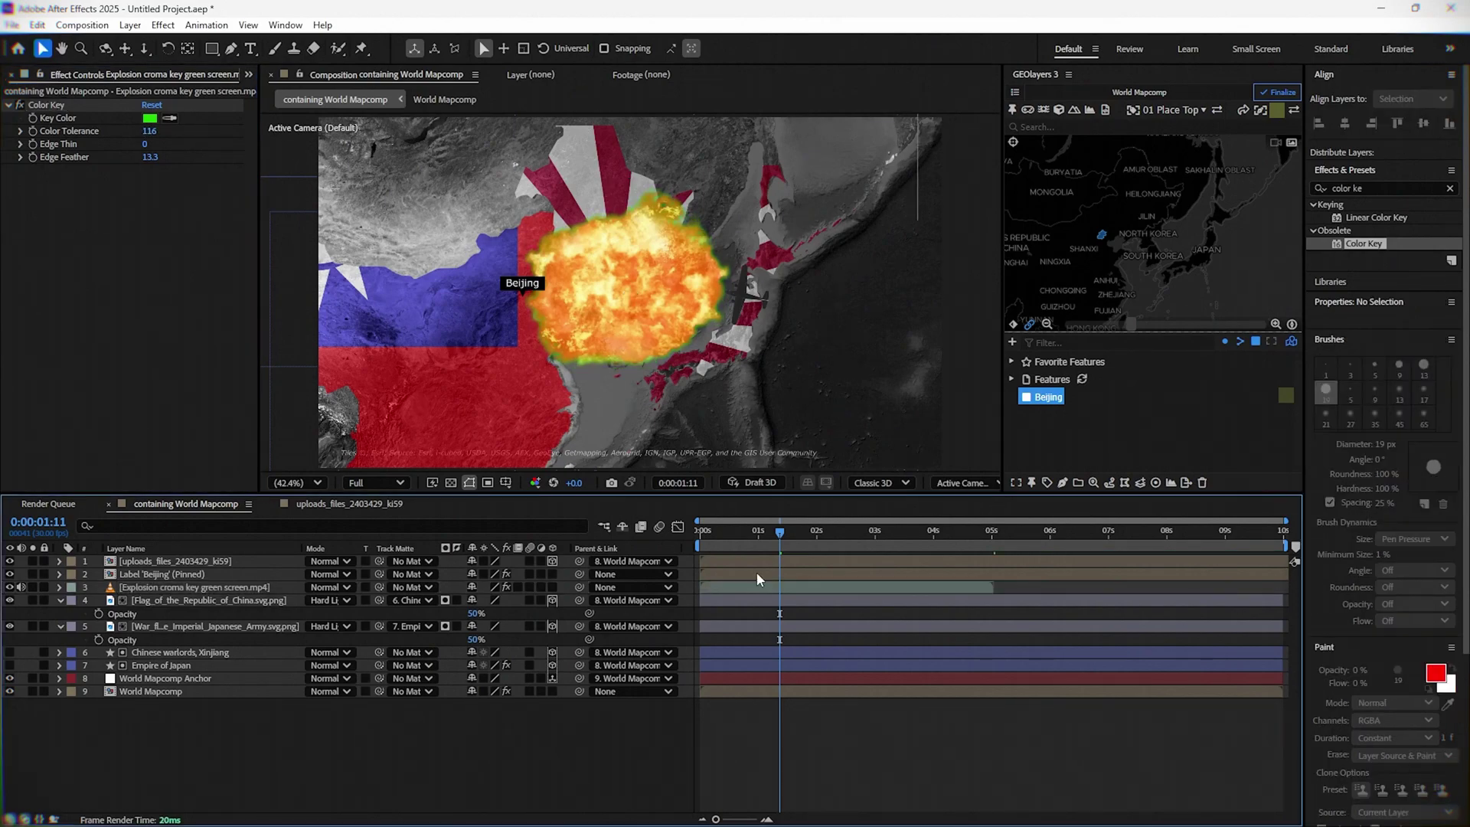
pyautogui.moveTo(793, 535); pyautogui.dragTo(939, 545)
# - Shift the explosion clip later, scale it down to 64% and move it onto Beijing
pyautogui.moveTo(885, 594); pyautogui.dragTo(1013, 587)
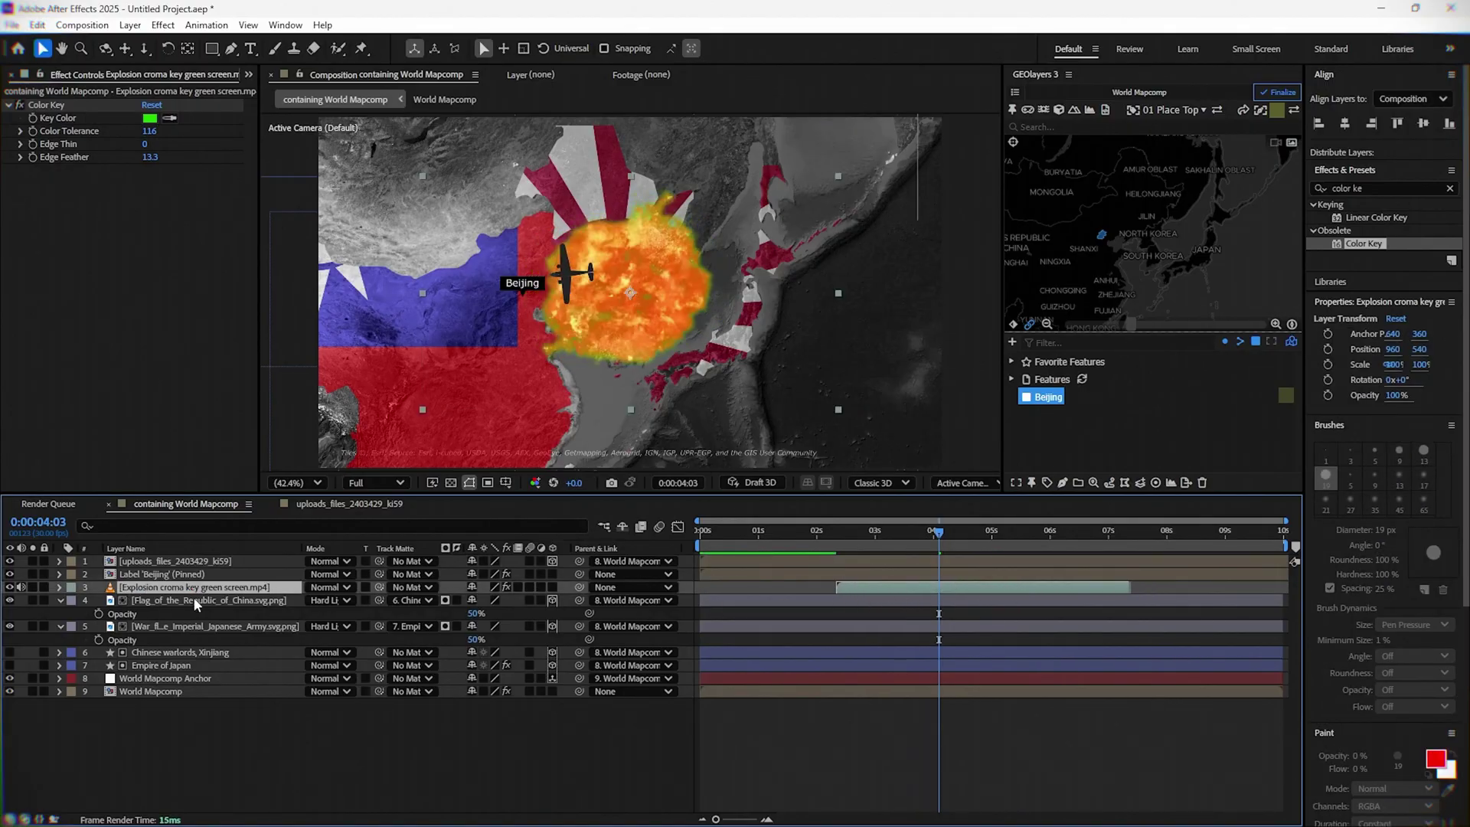
pyautogui.press('s')
pyautogui.moveTo(490, 600); pyautogui.dragTo(457, 600)
pyautogui.moveTo(602, 309); pyautogui.dragTo(494, 313)
pyautogui.press('pagedown')
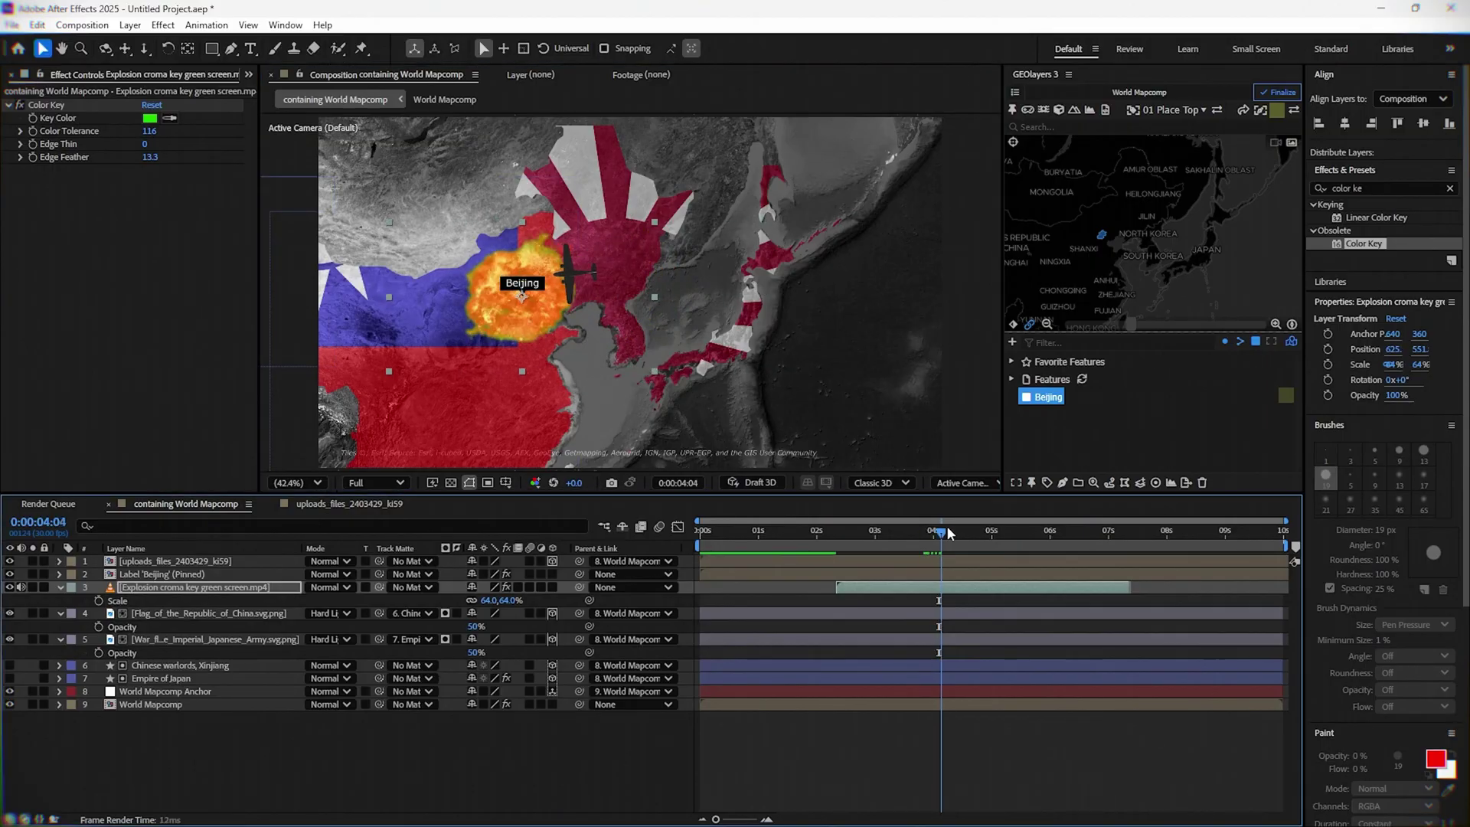
# - Slide the explosion bar to start about 4 seconds in and preview it over Beijing
pyautogui.moveTo(948, 534); pyautogui.dragTo(969, 533)
pyautogui.moveTo(957, 588); pyautogui.dragTo(1058, 594)
pyautogui.click(943, 536)
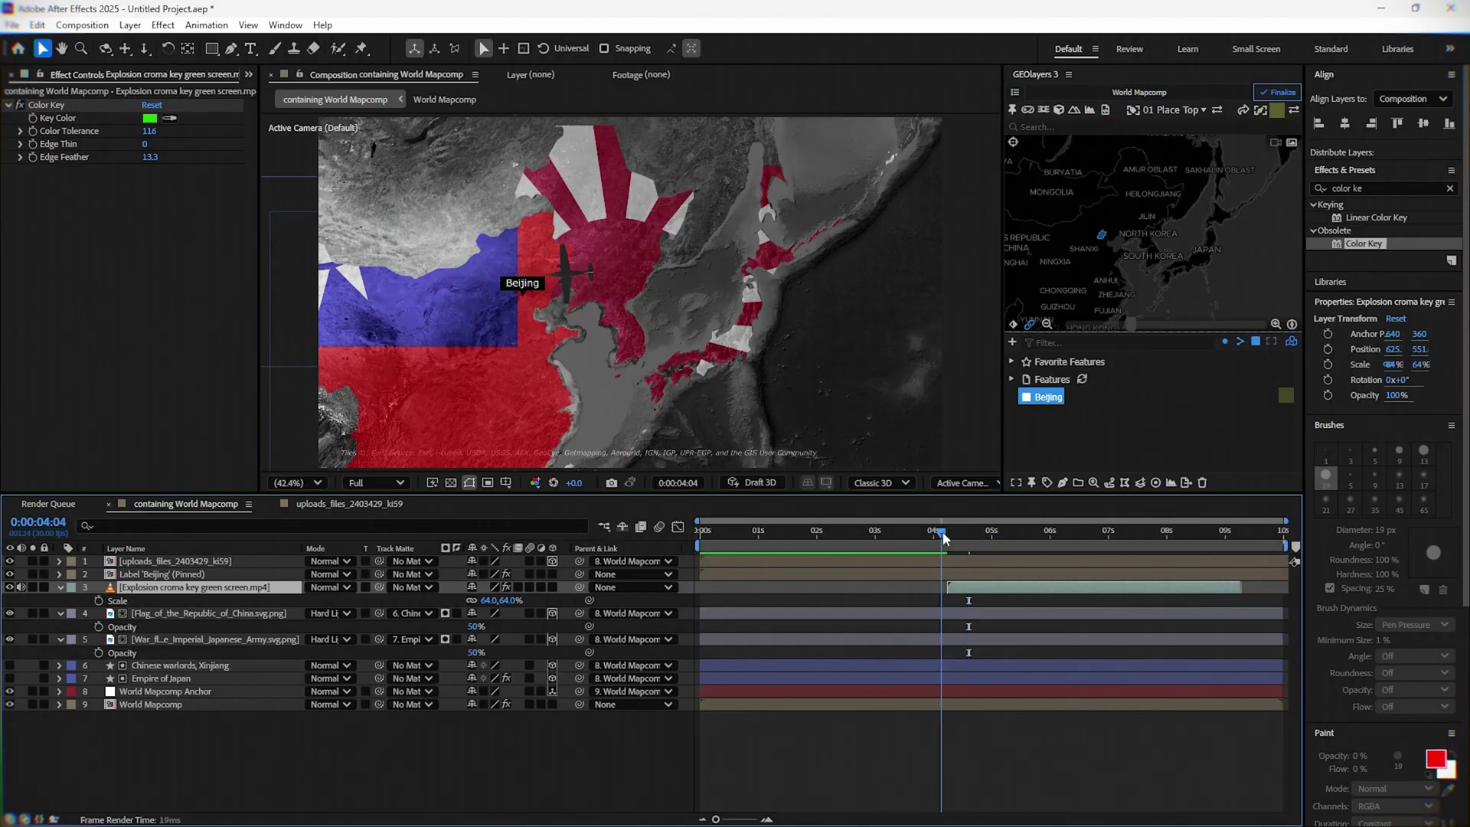
pyautogui.moveTo(943, 535); pyautogui.dragTo(1288, 581)
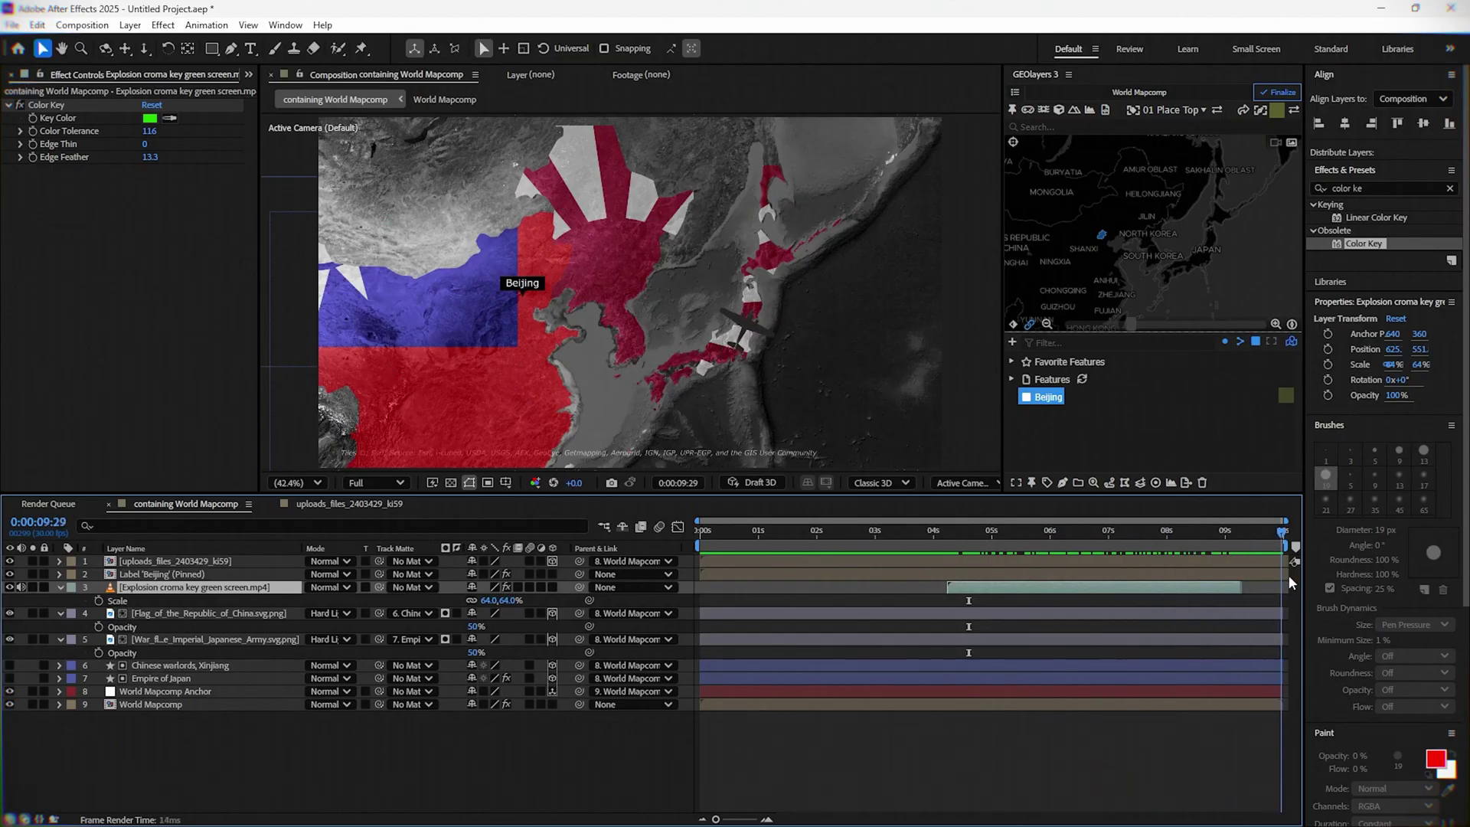
pyautogui.click(977, 744)
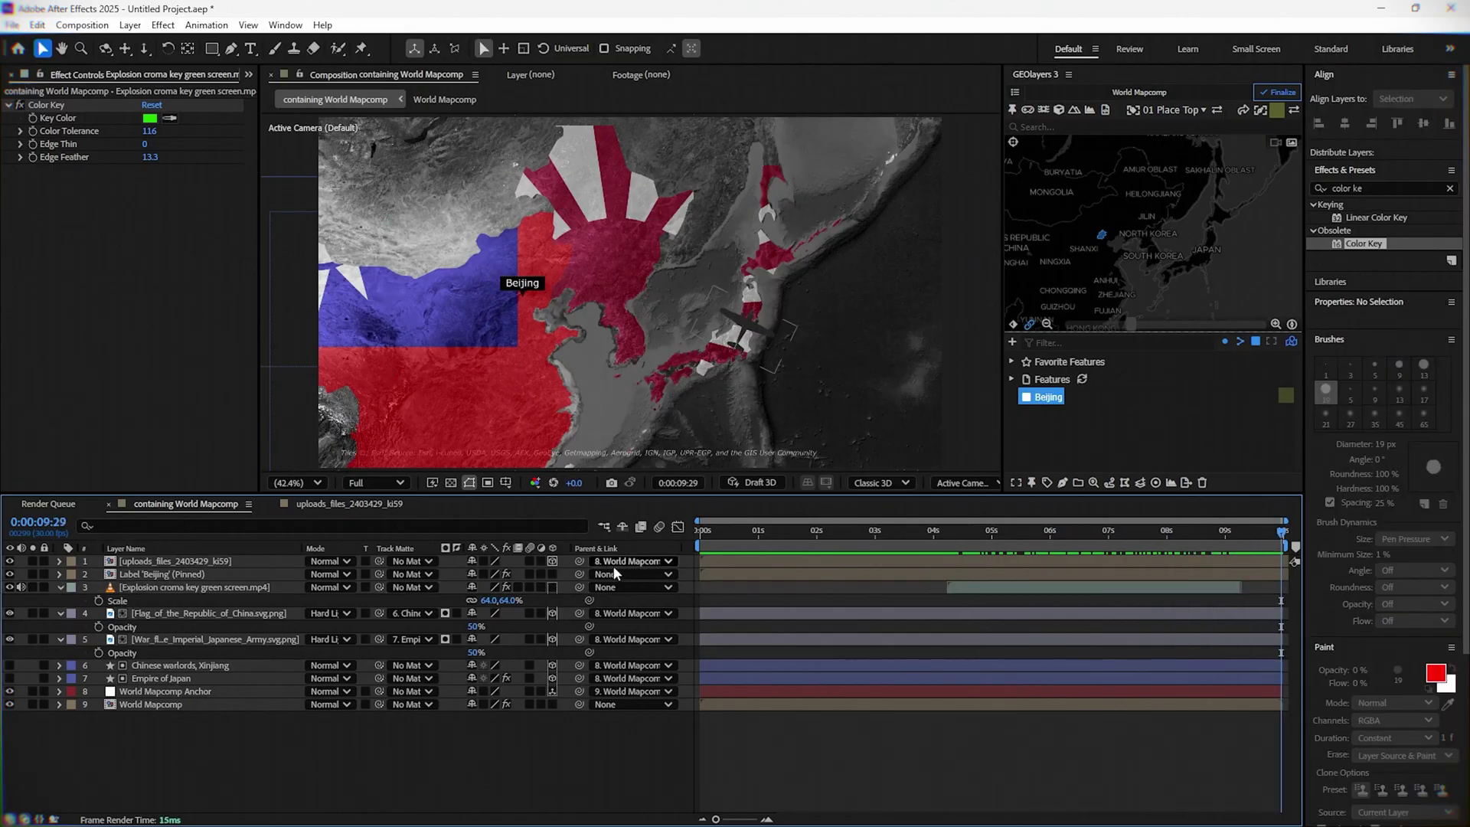
# - Parent the explosion layer to World Mapcomp Anchor and switch it to 3D
pyautogui.click(179, 588)
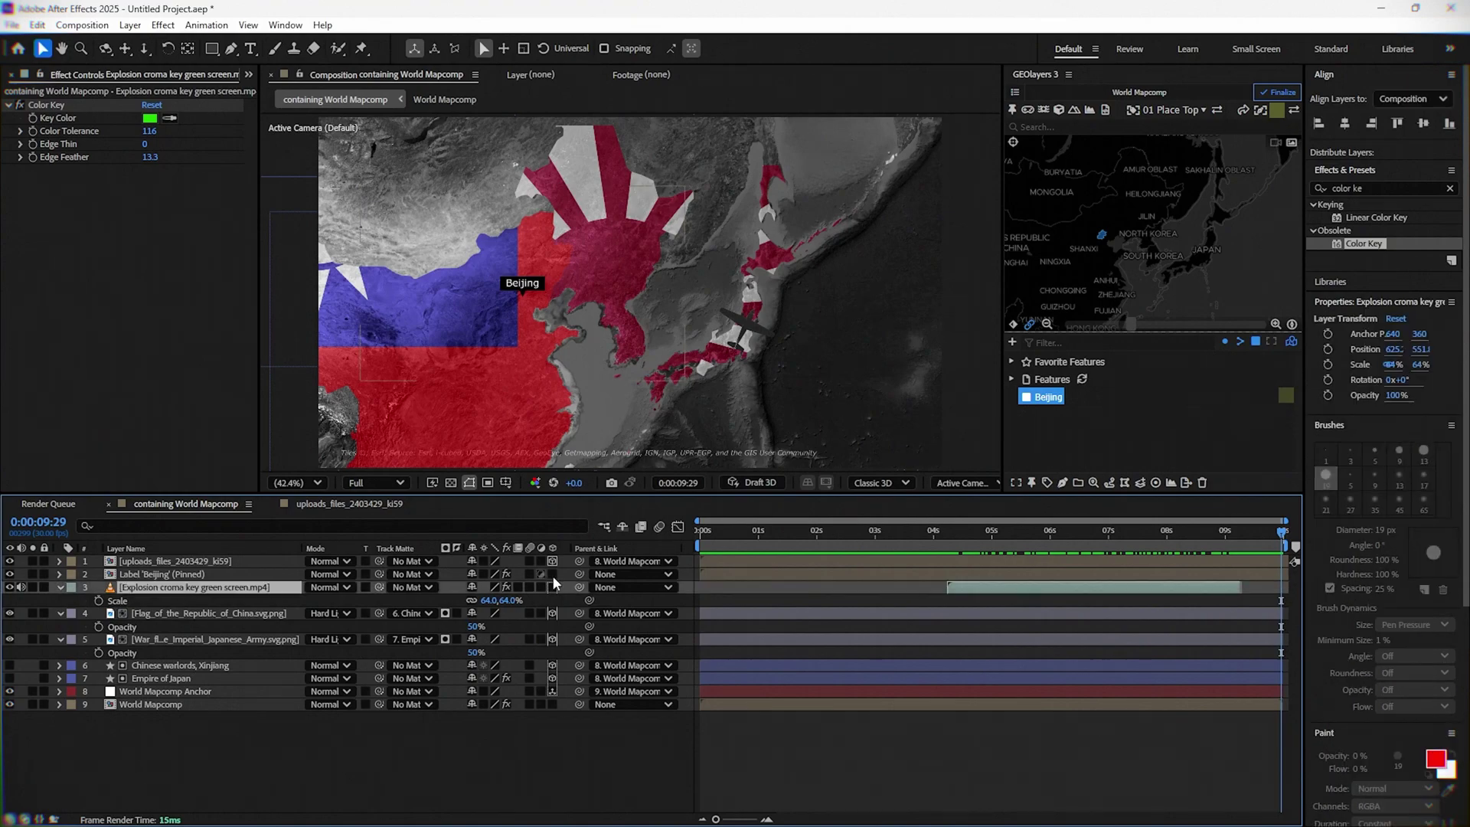
pyautogui.click(633, 587)
pyautogui.click(652, 747)
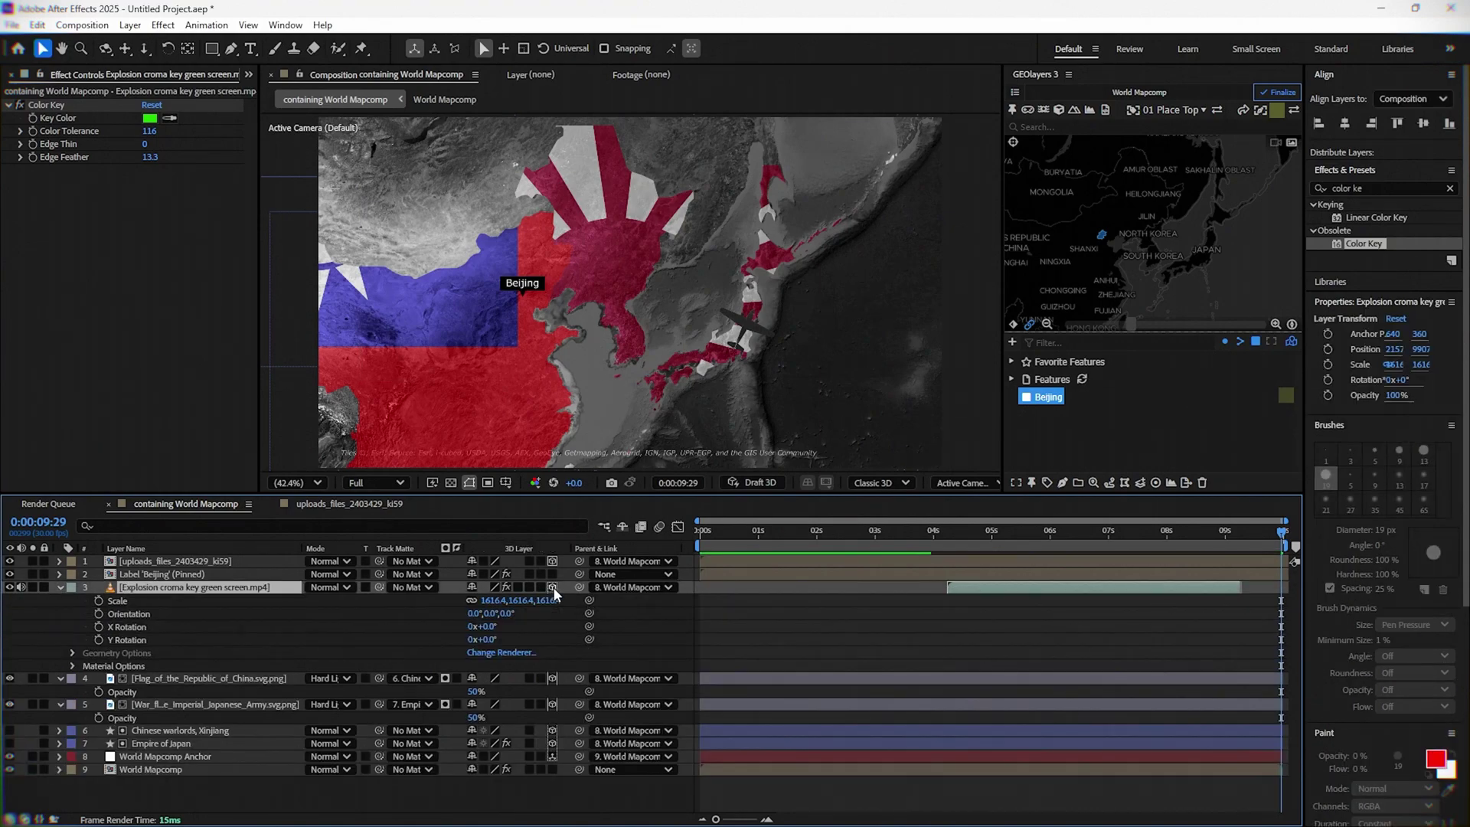
pyautogui.click(552, 587)
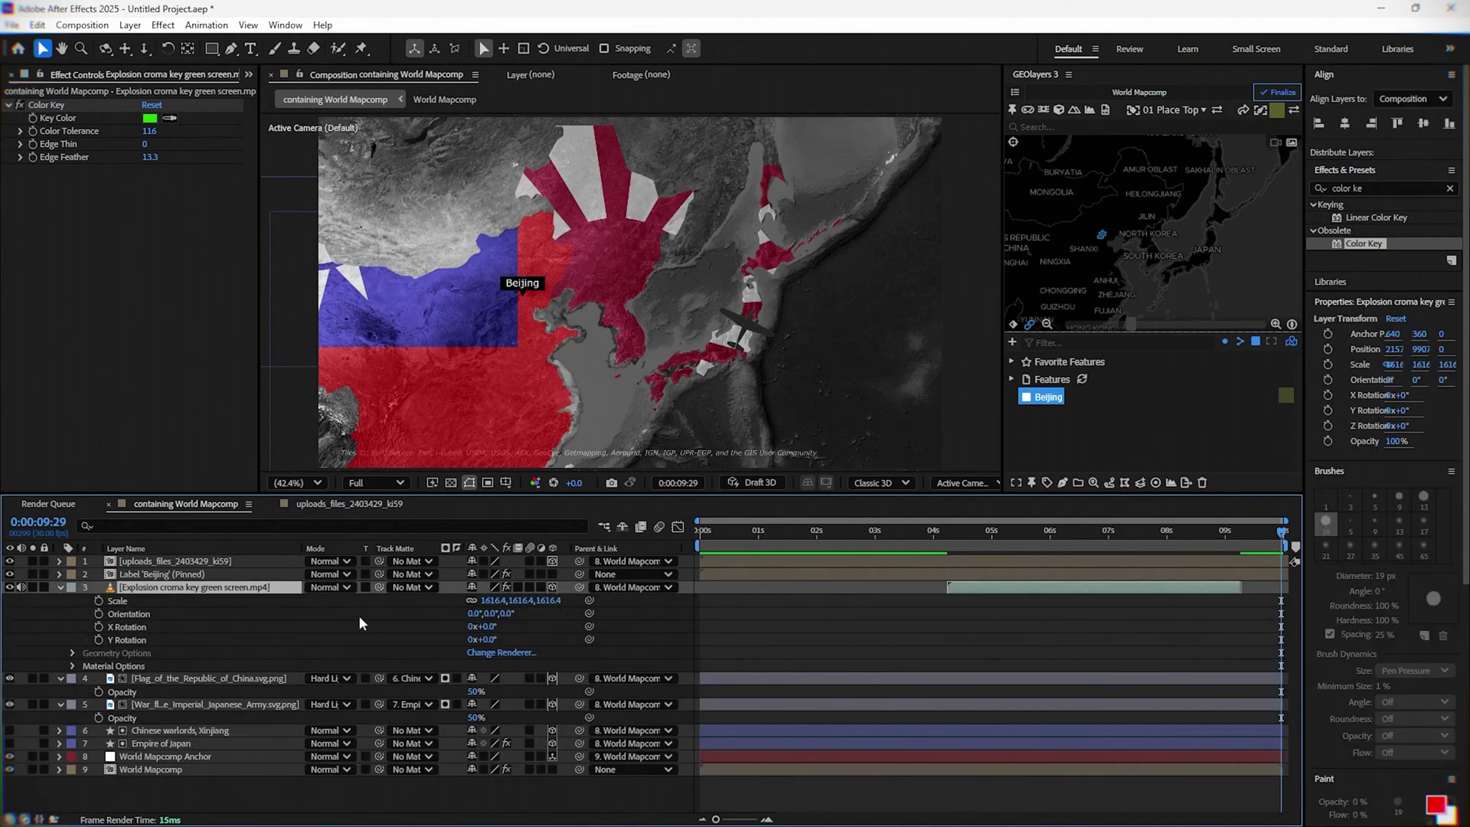
pyautogui.click(60, 587)
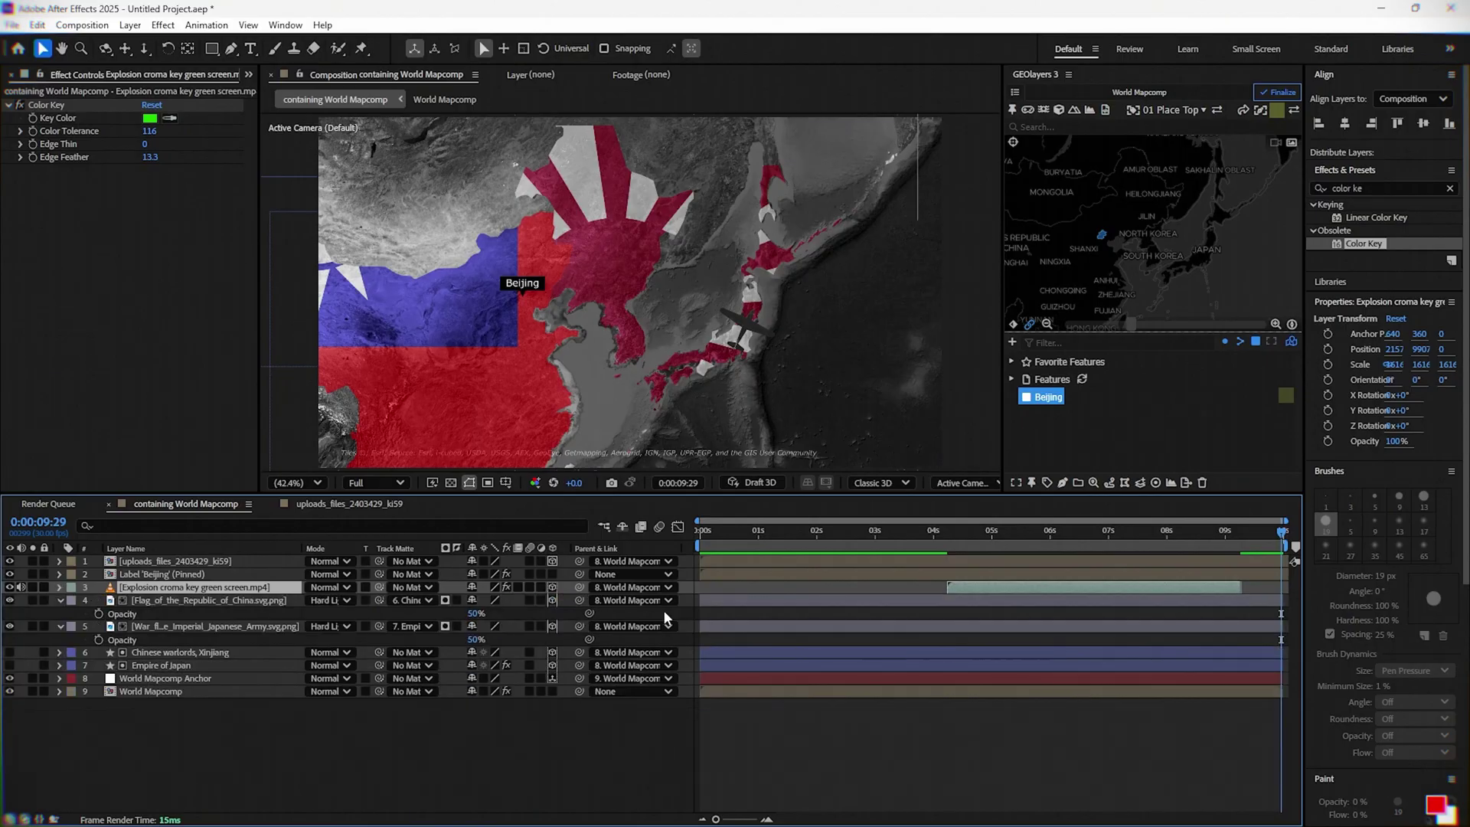
pyautogui.click(801, 715)
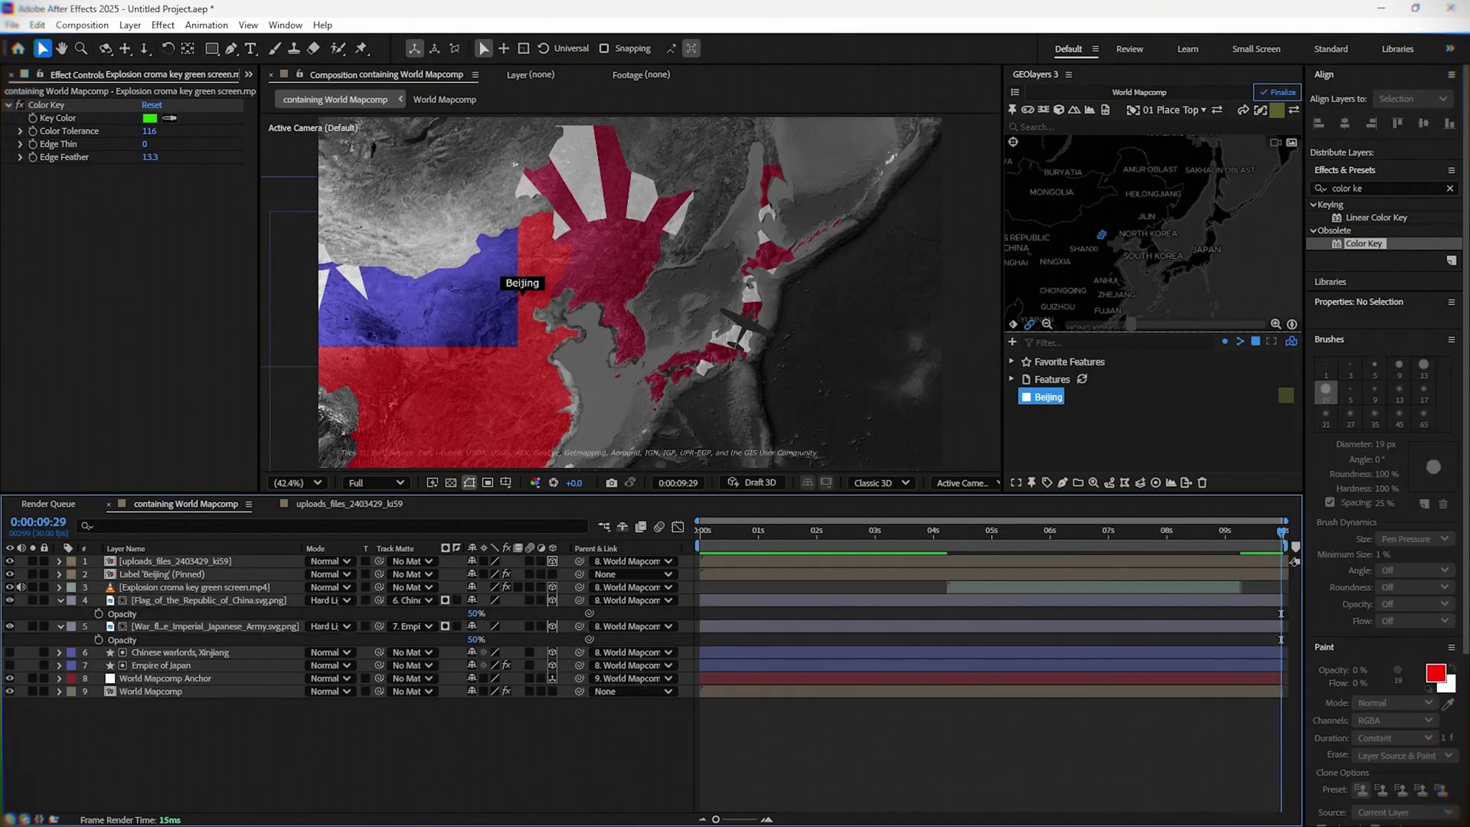
# - Scroll-zoom the GEOlayers map out, fit the enlarged viewer, and refresh the comp map framing
pyautogui.click(1159, 235)
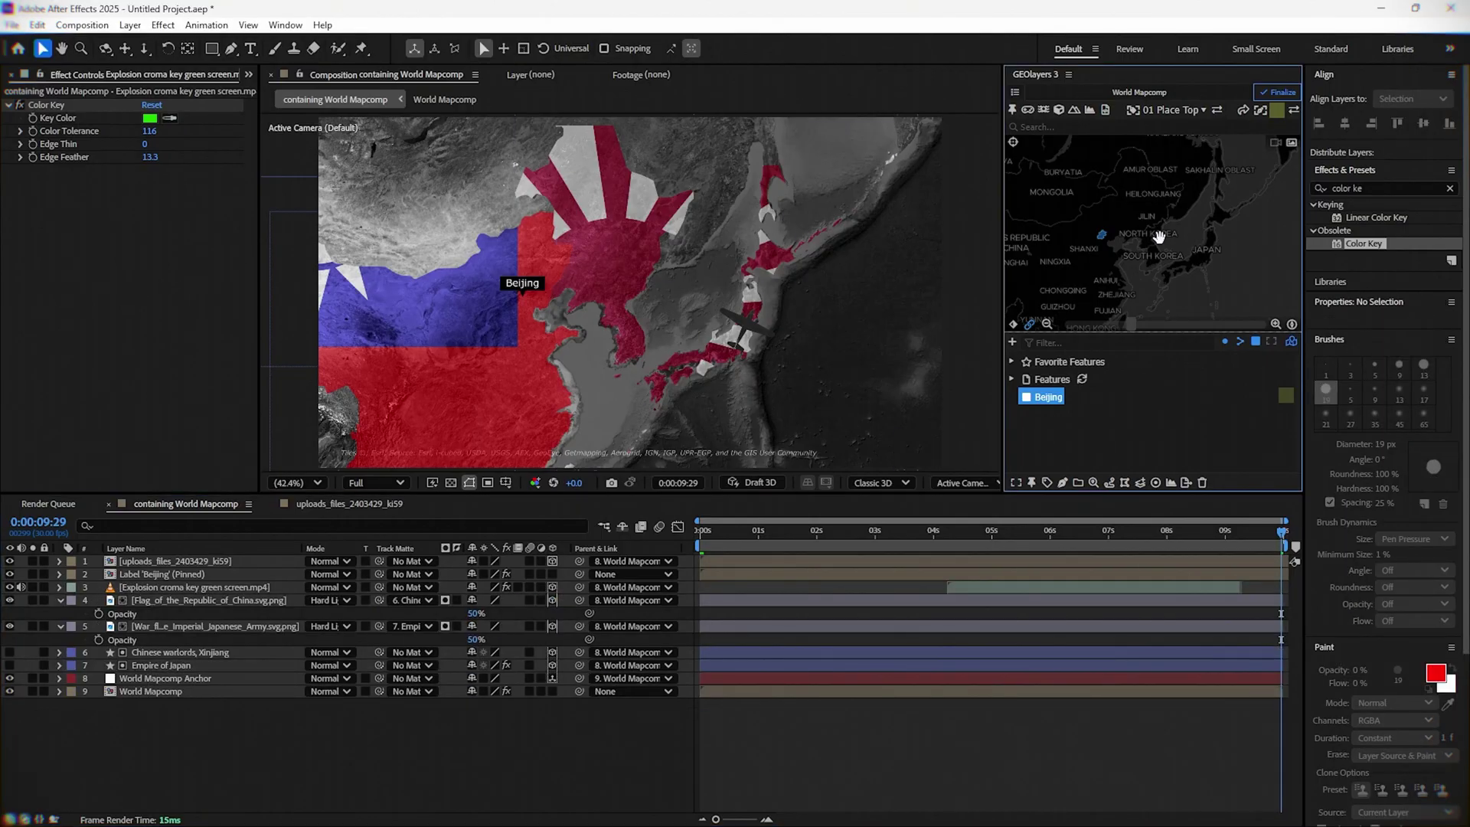
pyautogui.scroll(-2, 1158, 236)
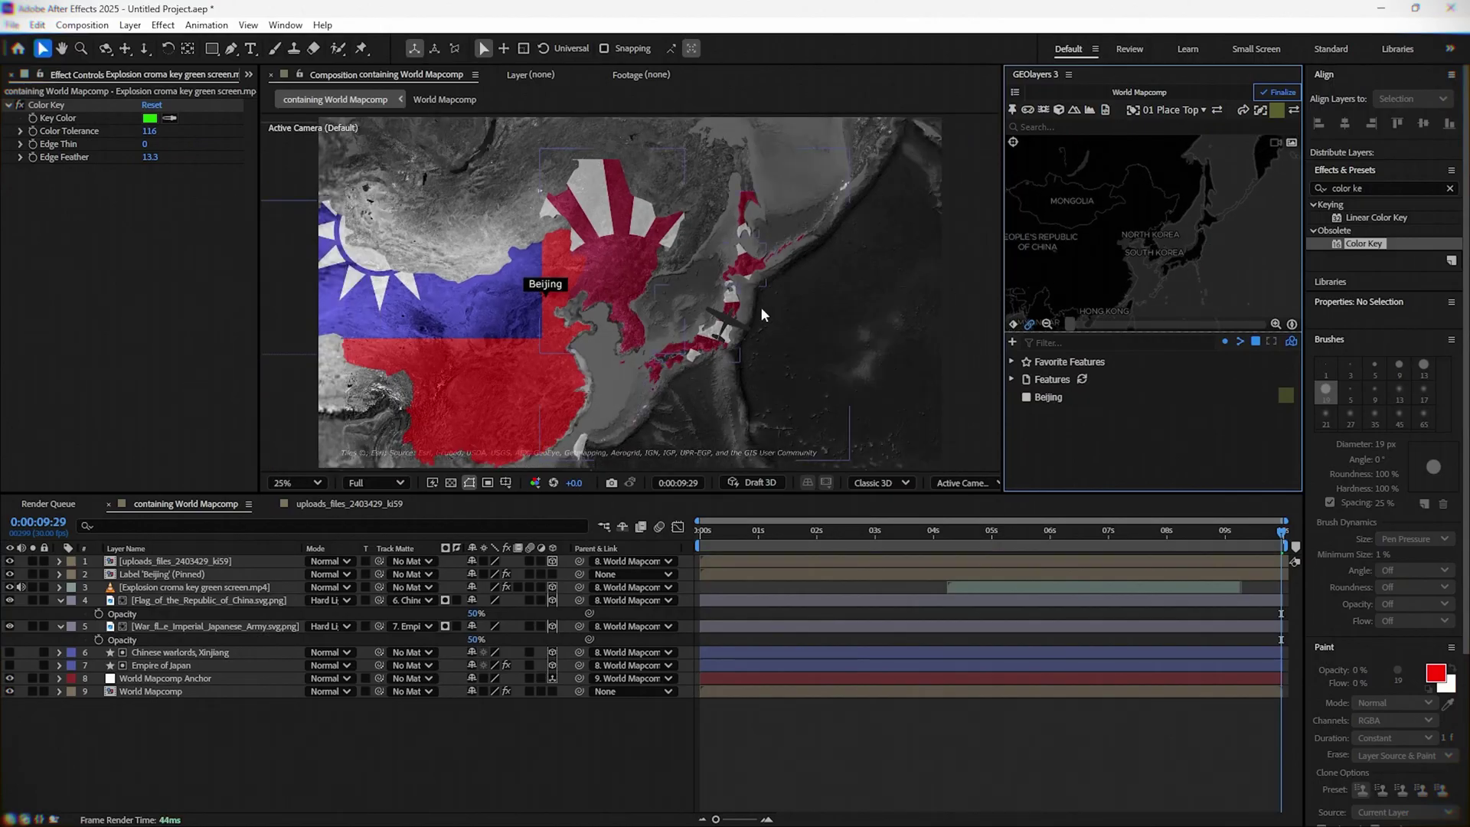
pyautogui.press(',')
pyautogui.press(',')
pyautogui.click(303, 483)
pyautogui.click(302, 506)
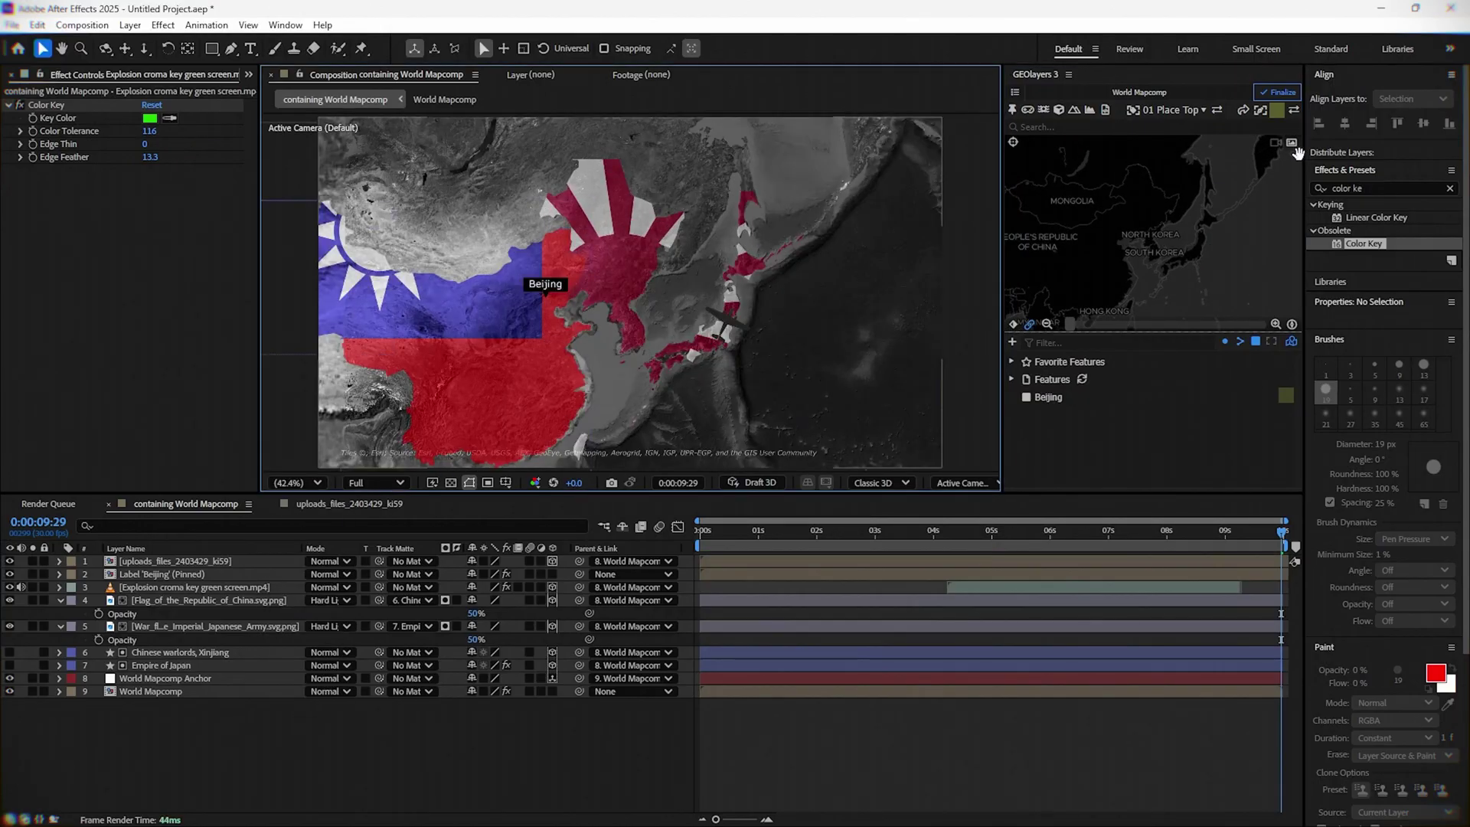
pyautogui.moveTo(1154, 229); pyautogui.dragTo(1163, 227)
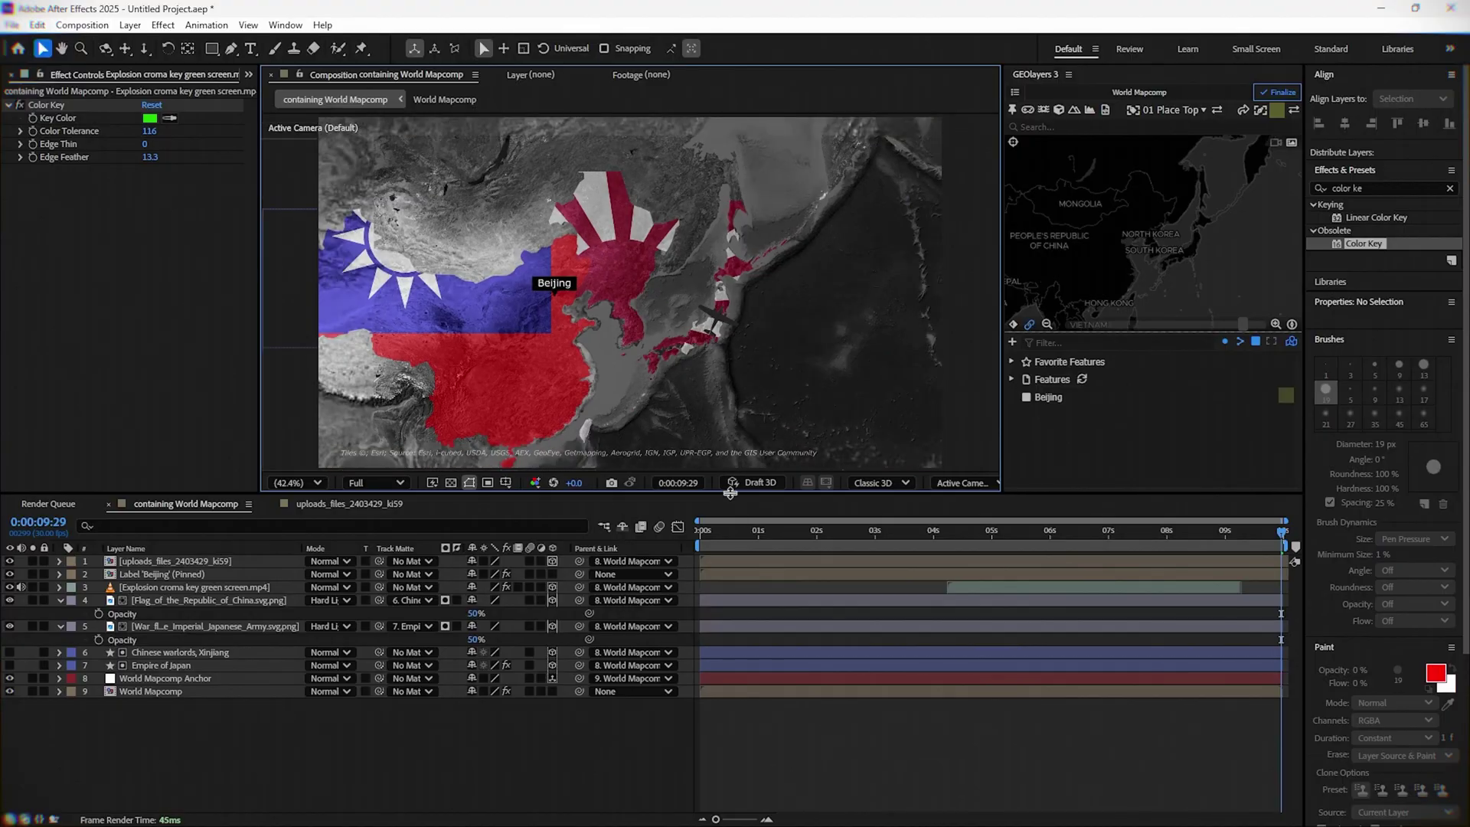
pyautogui.moveTo(730, 492); pyautogui.dragTo(730, 553)
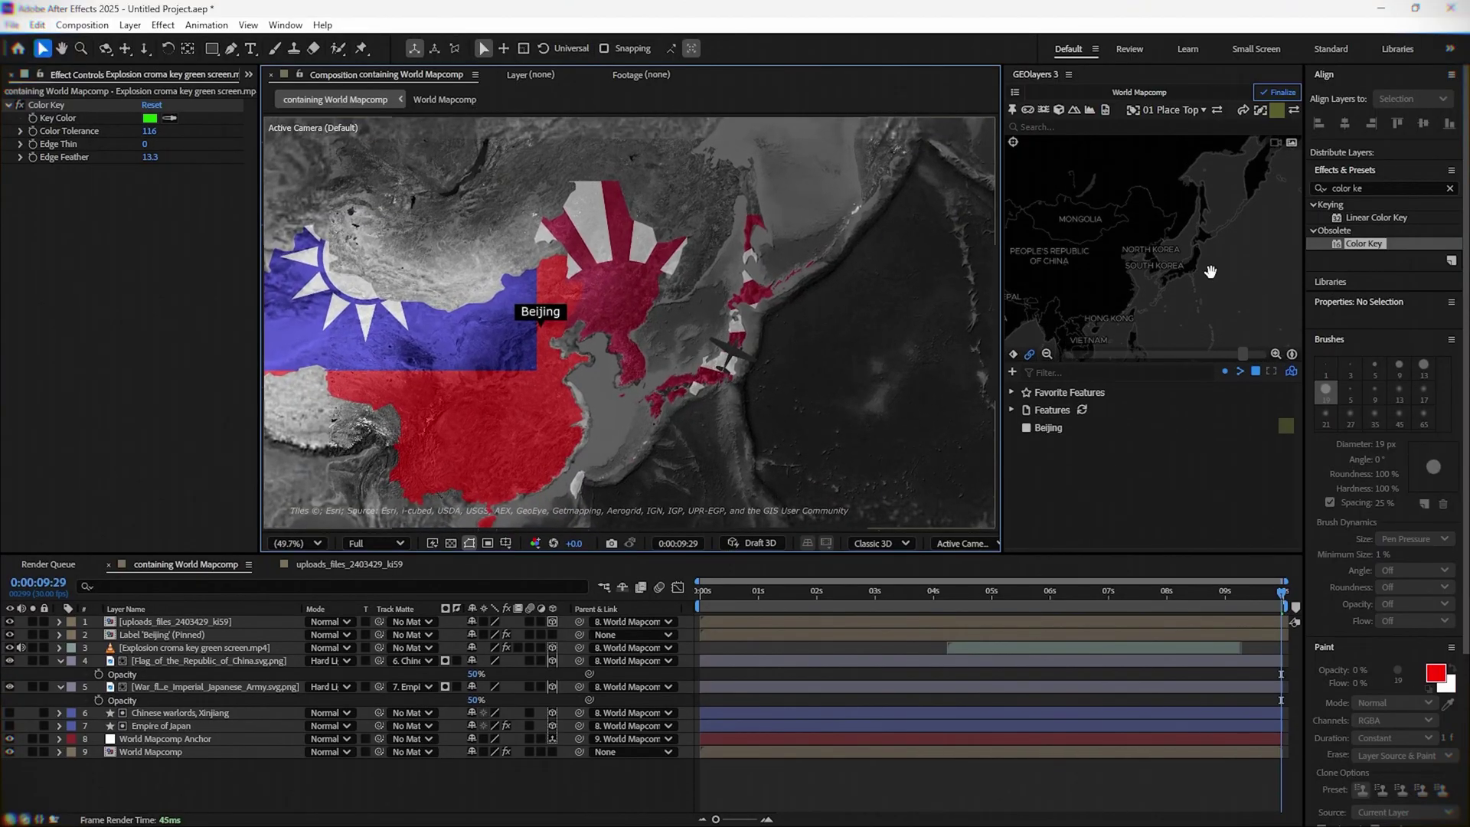
pyautogui.moveTo(1201, 271); pyautogui.dragTo(1185, 274)
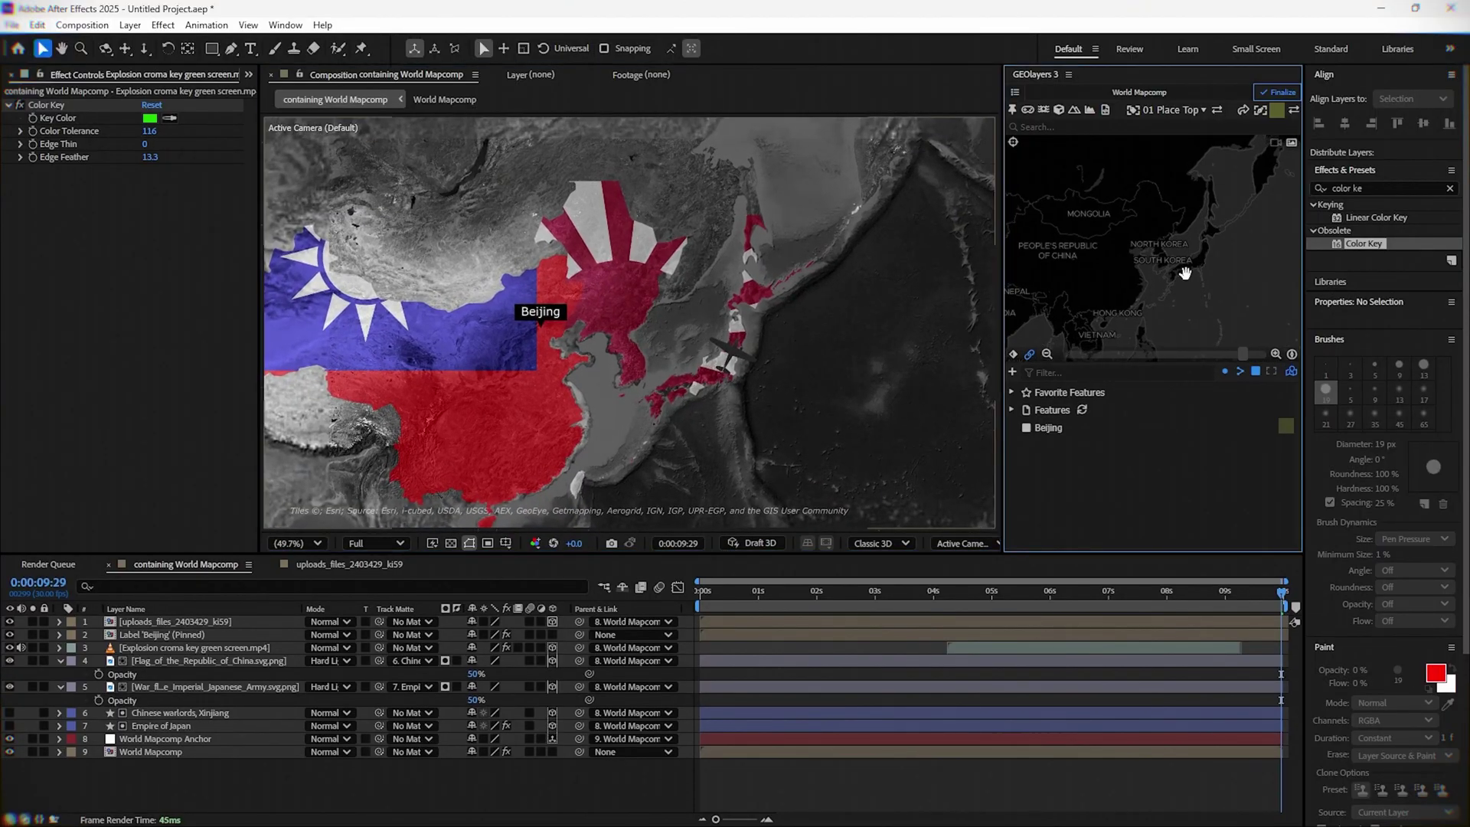
pyautogui.scroll(-1, 1186, 270)
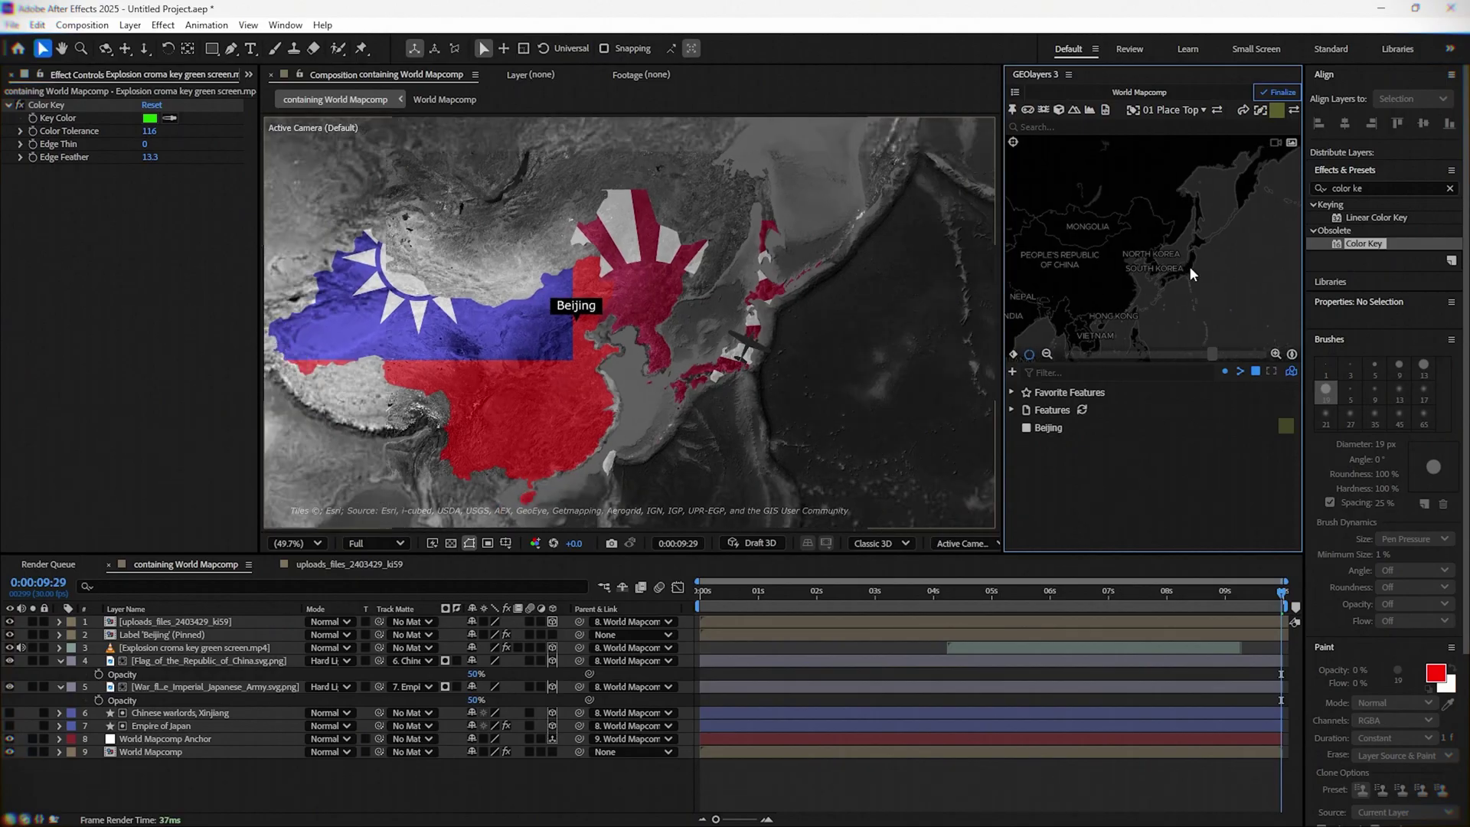
pyautogui.click(385, 784)
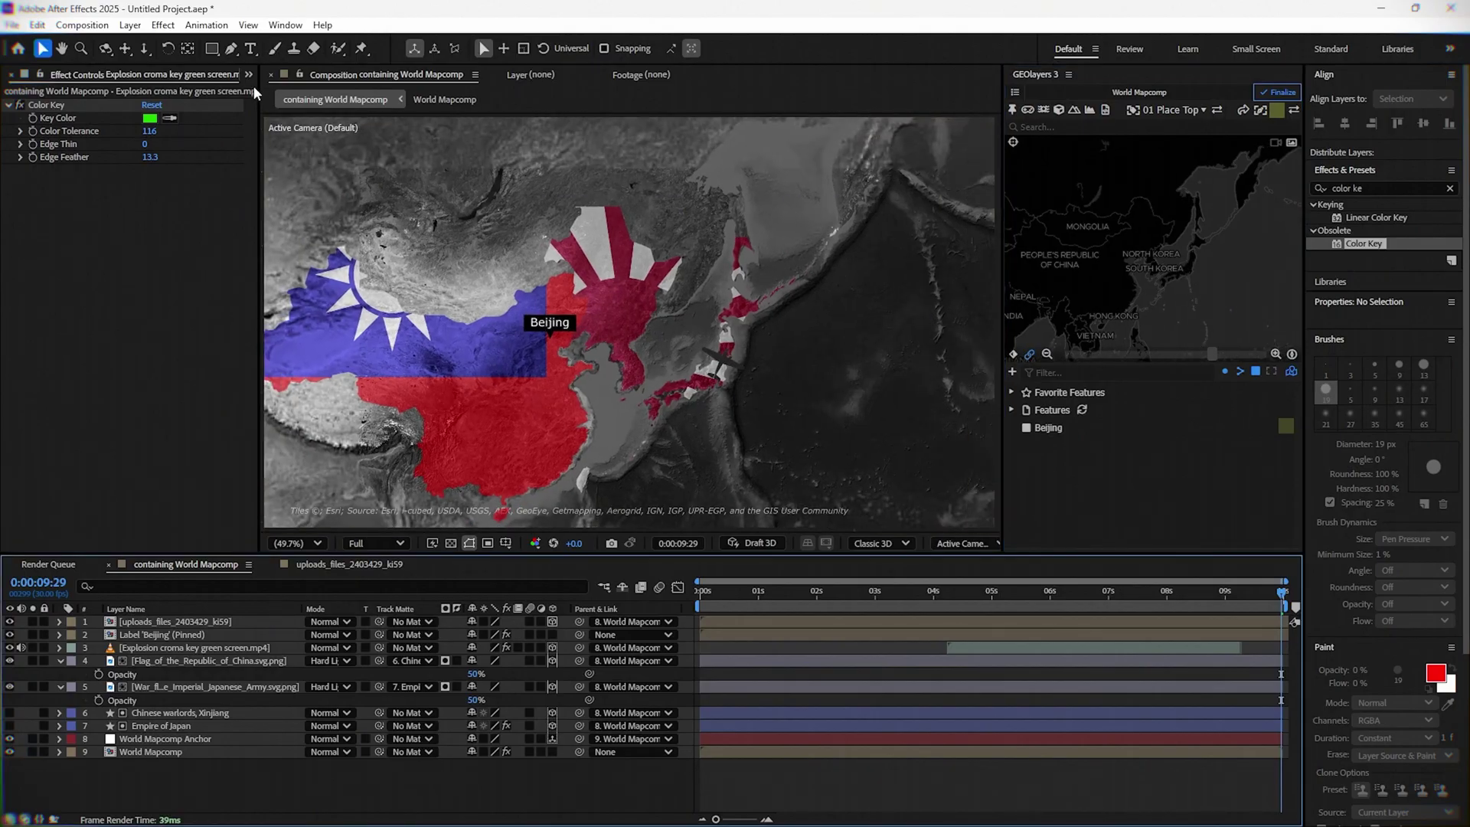
# - Add a new comp-size white solid layer via New > Solid
pyautogui.rightClick(249, 787)
pyautogui.moveTo(360, 604)
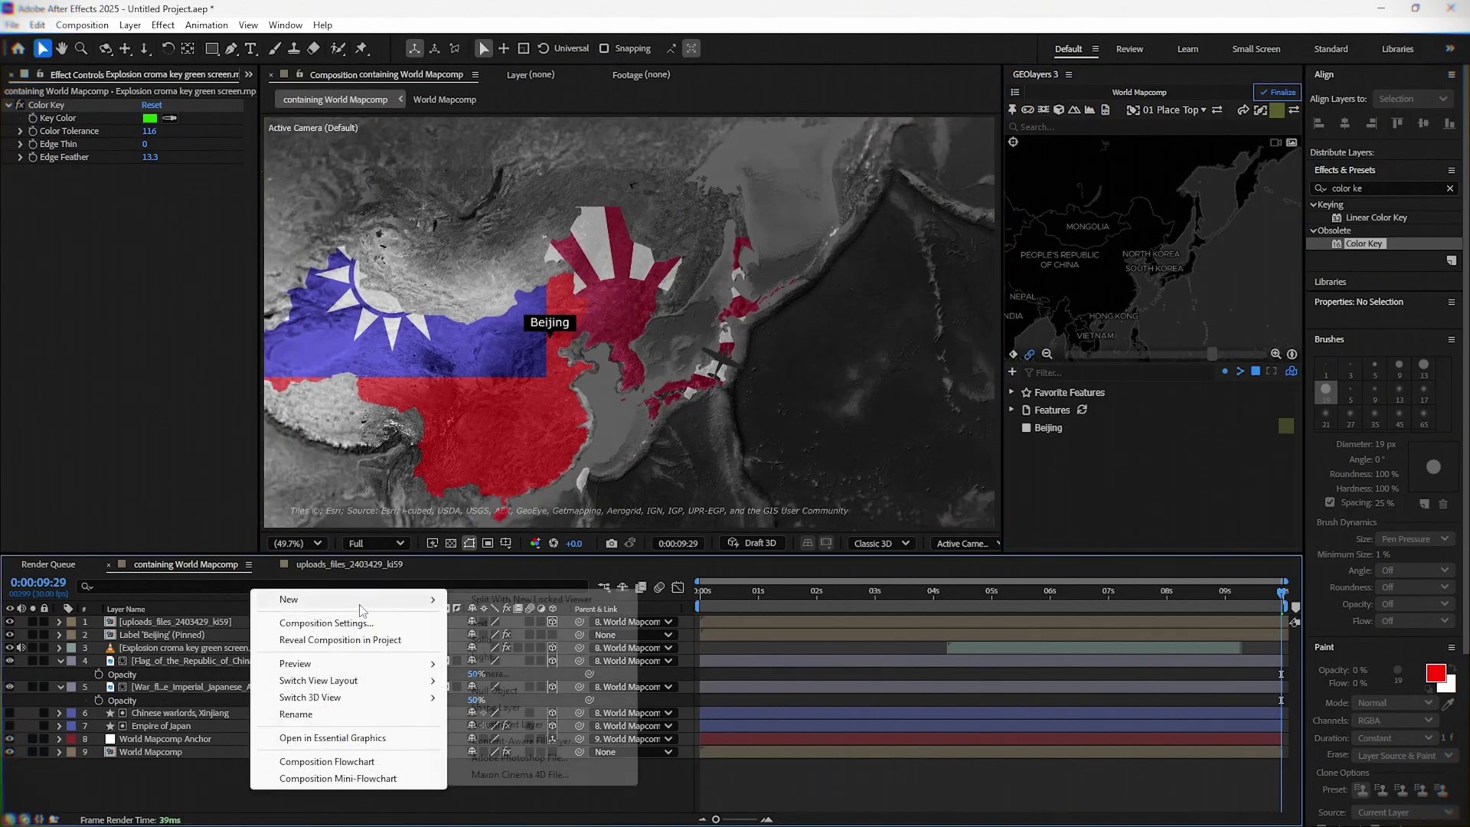
pyautogui.click(516, 639)
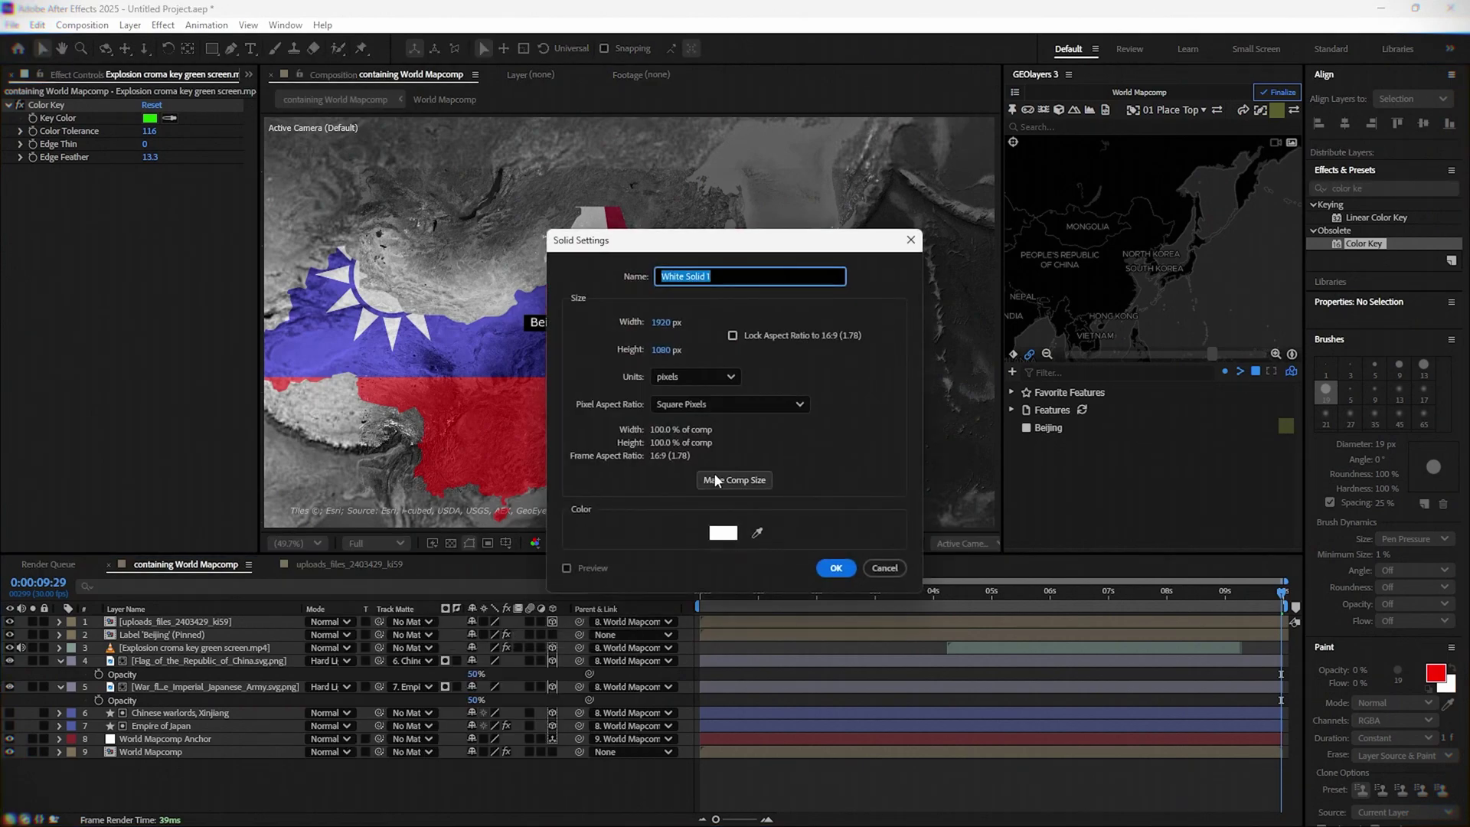
pyautogui.click(835, 568)
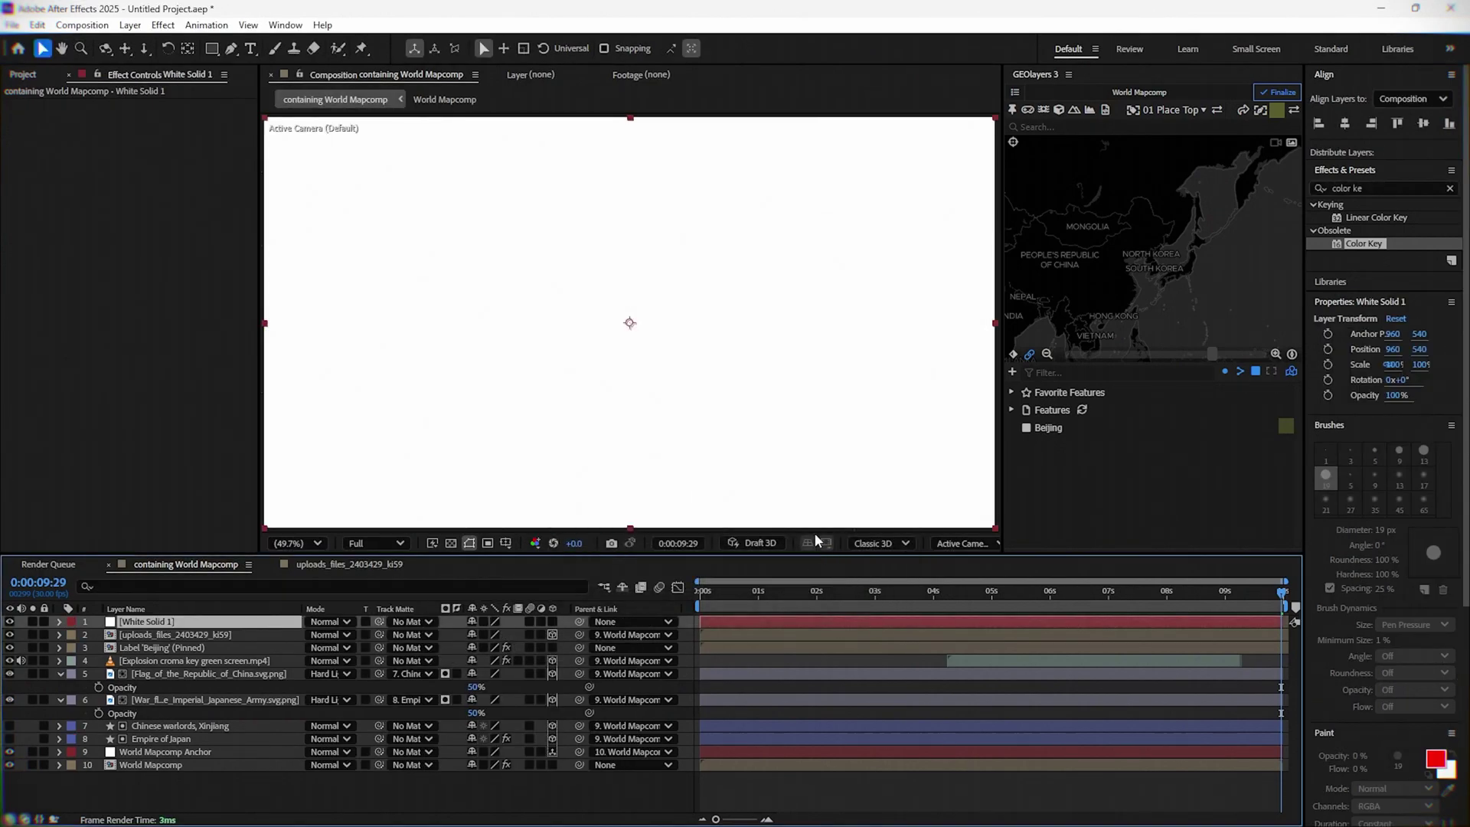
# - Draw a curved Pen mask on the solid over northern China
pyautogui.click(230, 48)
pyautogui.moveTo(480, 177)
pyautogui.mouseDown()
pyautogui.moveTo(405, 201)
pyautogui.moveTo(419, 261)
pyautogui.moveTo(497, 287)
pyautogui.mouseUp()
pyautogui.moveTo(561, 268); pyautogui.dragTo(576, 264)
pyautogui.moveTo(584, 214); pyautogui.dragTo(623, 175)
pyautogui.click(480, 177)
# - Draw a closed mask over the ocean east of Japan
pyautogui.click(891, 190)
pyautogui.click(868, 206)
pyautogui.click(794, 277)
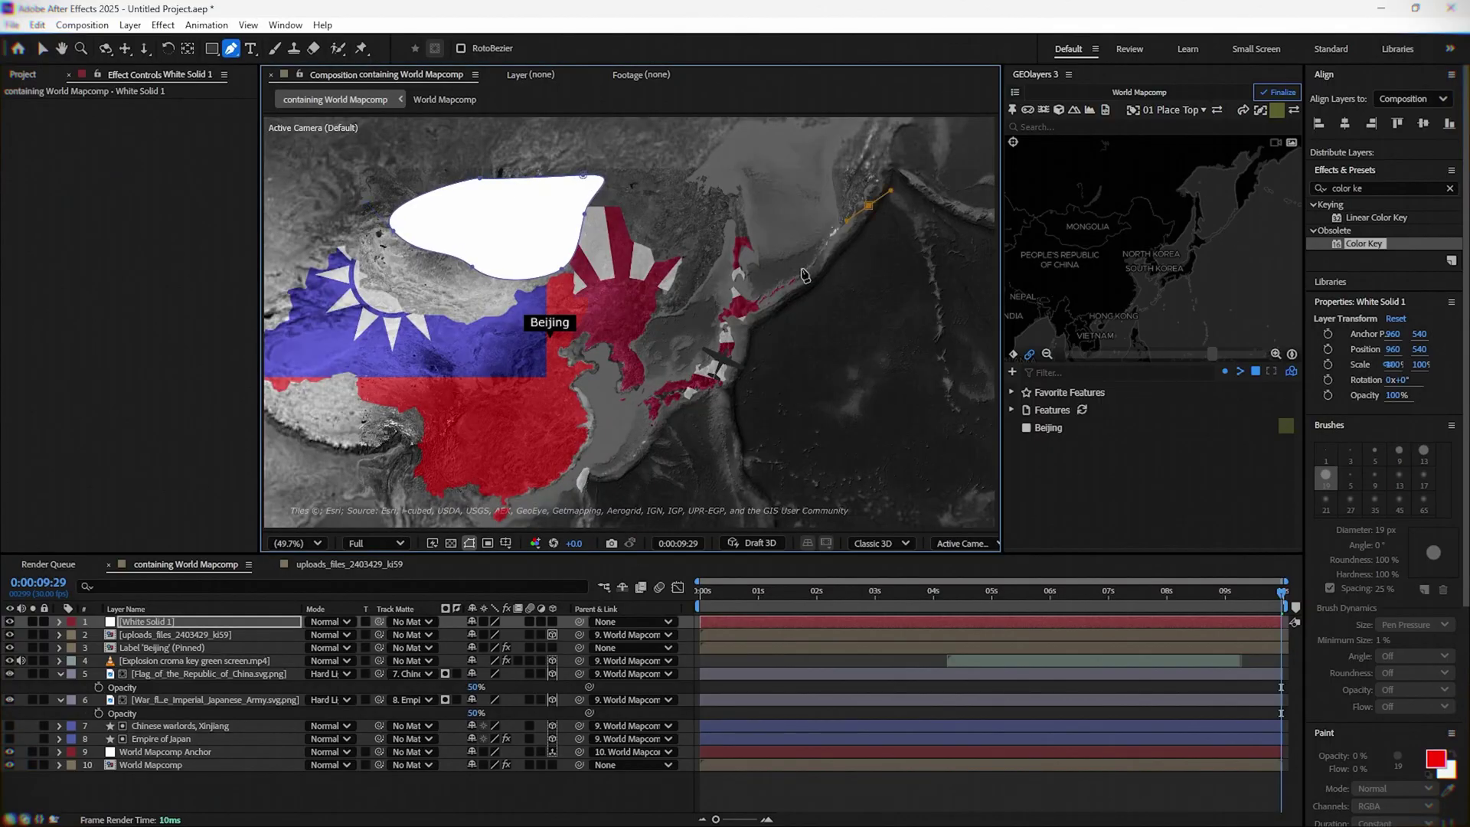
pyautogui.click(789, 353)
pyautogui.click(850, 443)
pyautogui.moveTo(939, 432); pyautogui.dragTo(942, 399)
pyautogui.click(894, 331)
pyautogui.click(895, 275)
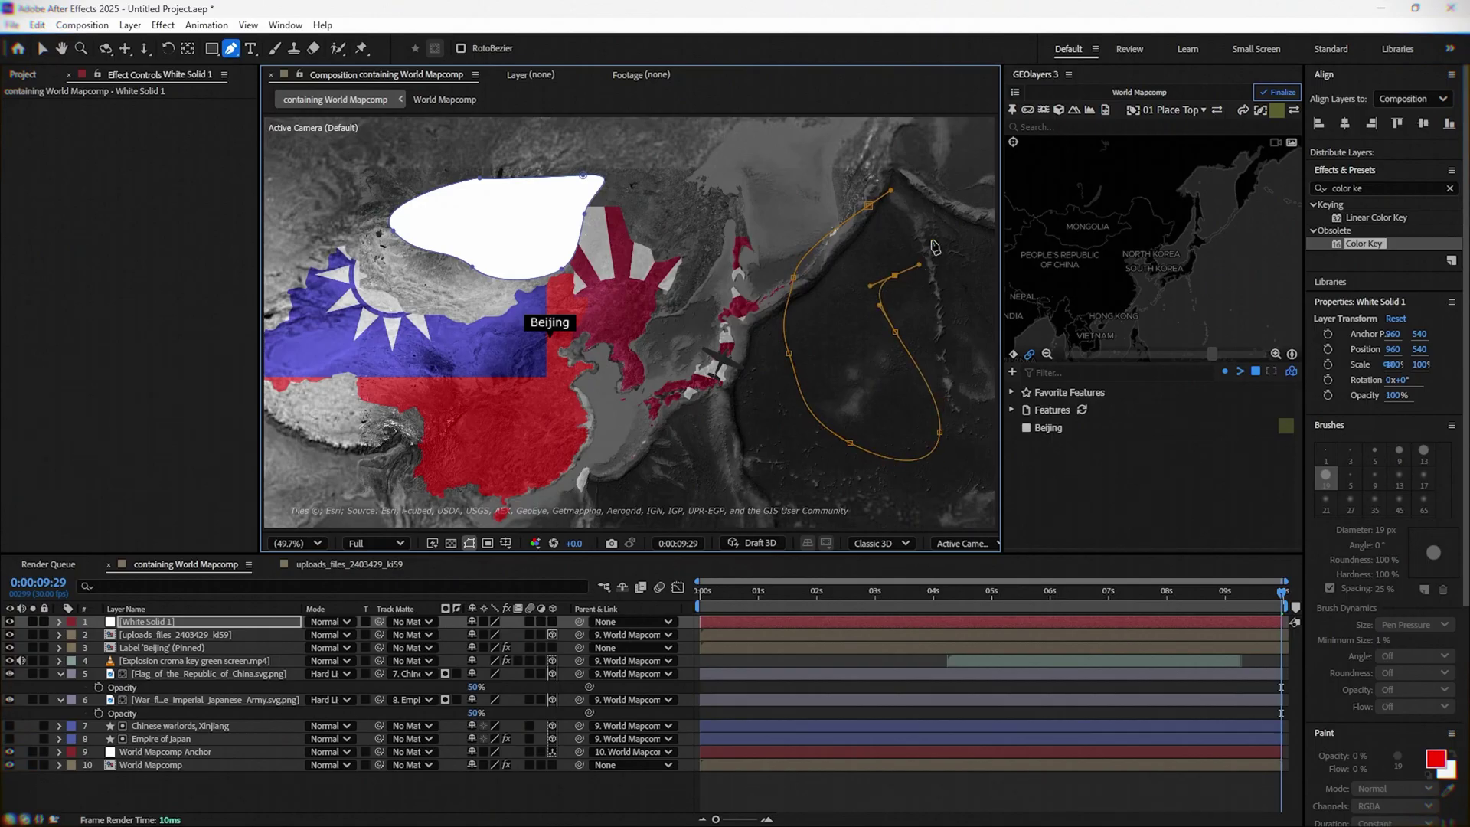
pyautogui.moveTo(933, 227); pyautogui.dragTo(910, 208)
pyautogui.click(869, 205)
# - Outline a third closed mask over southern and eastern China
pyautogui.click(502, 349)
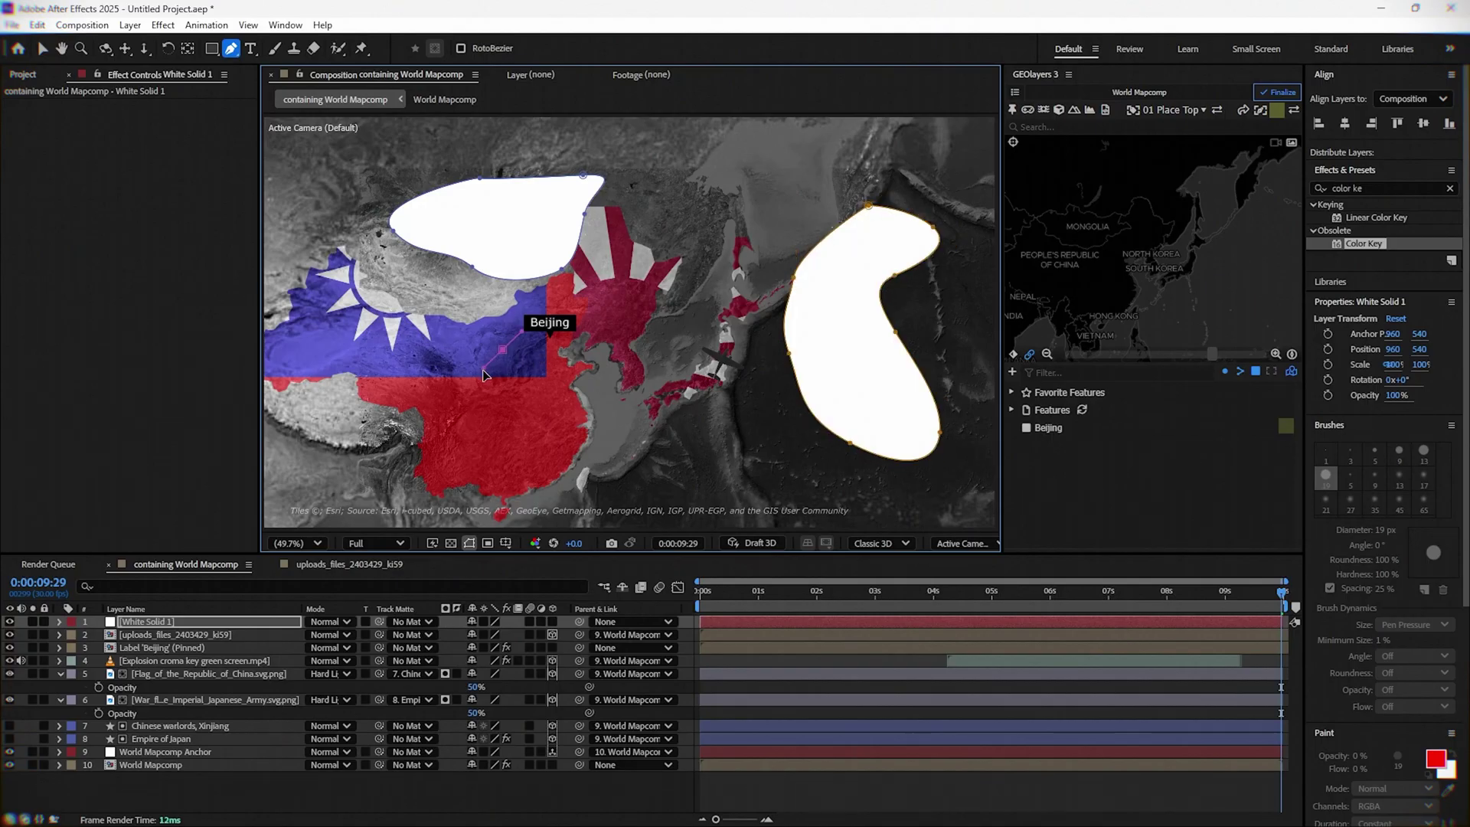
pyautogui.click(500, 433)
pyautogui.click(573, 500)
pyautogui.click(642, 478)
pyautogui.click(664, 462)
pyautogui.click(651, 440)
pyautogui.click(576, 437)
pyautogui.click(536, 396)
pyautogui.click(551, 375)
pyautogui.click(552, 352)
pyautogui.click(503, 349)
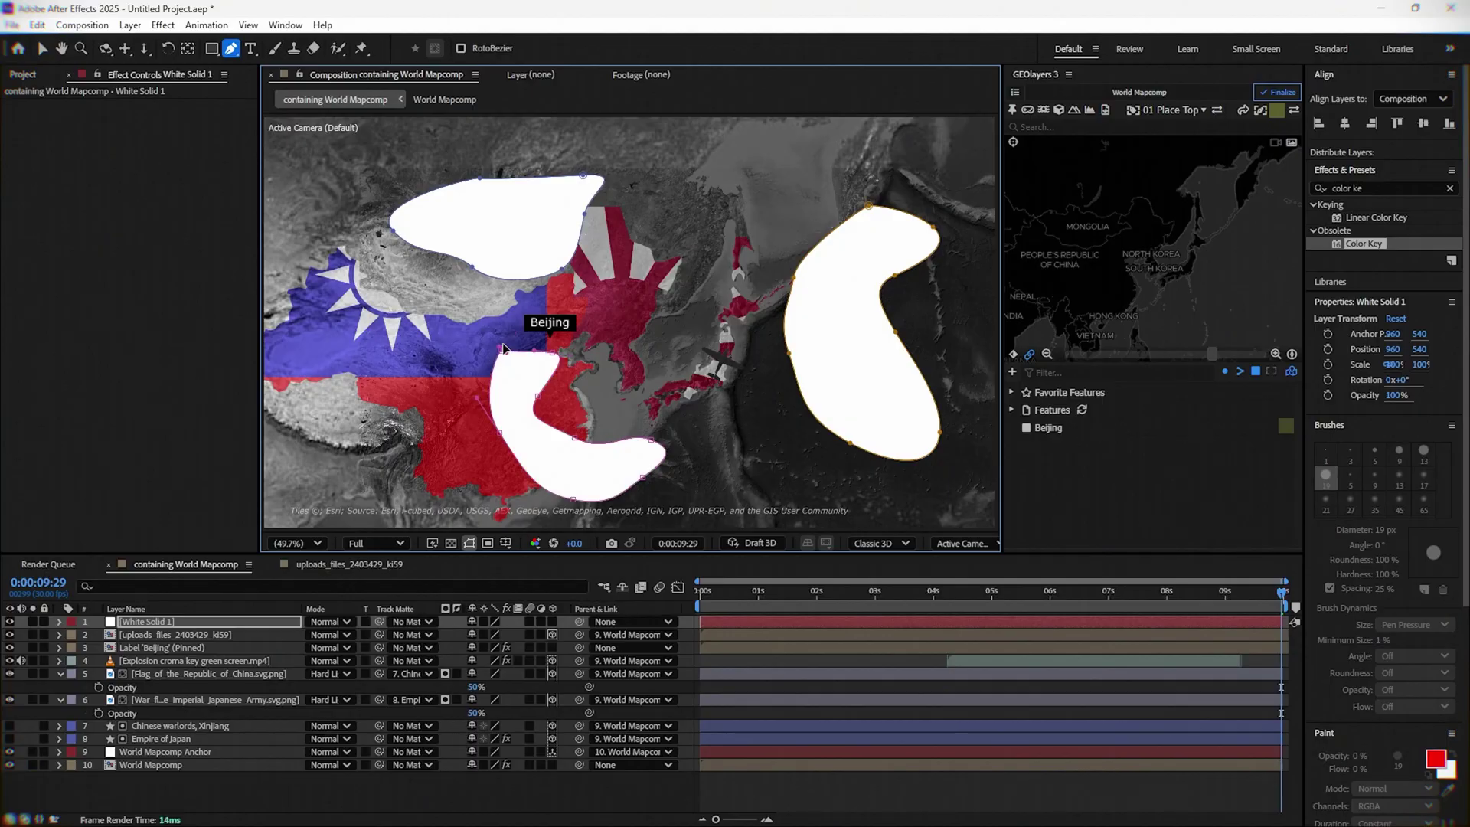
# - Draw a small fourth mask near the top of the map and expand the layer
pyautogui.click(783, 127)
pyautogui.moveTo(768, 169); pyautogui.dragTo(800, 162)
pyautogui.click(781, 129)
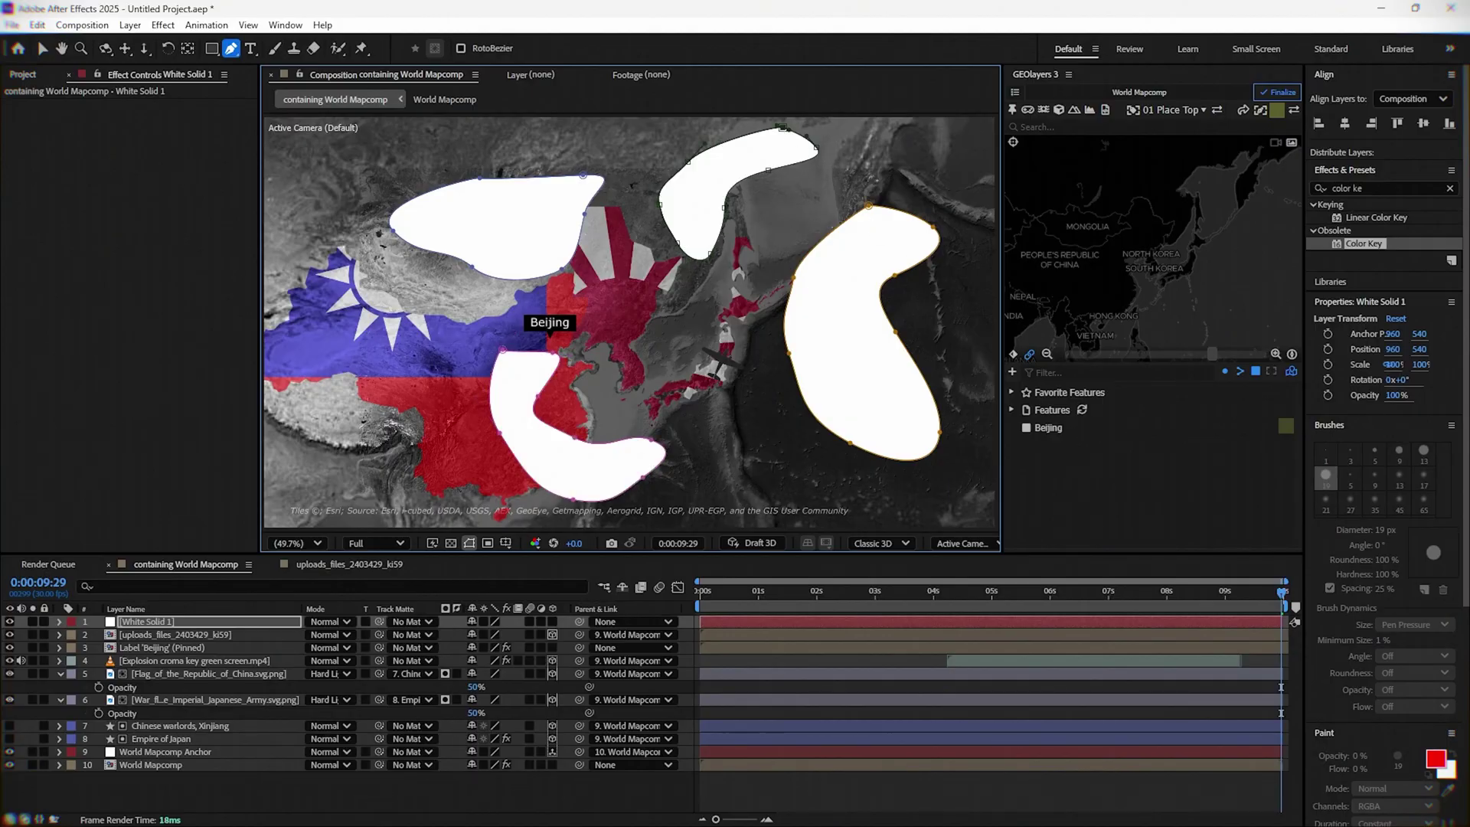
pyautogui.click(60, 624)
# - Expand White Solid 1's four masks to reveal their feather settings
pyautogui.click(73, 647)
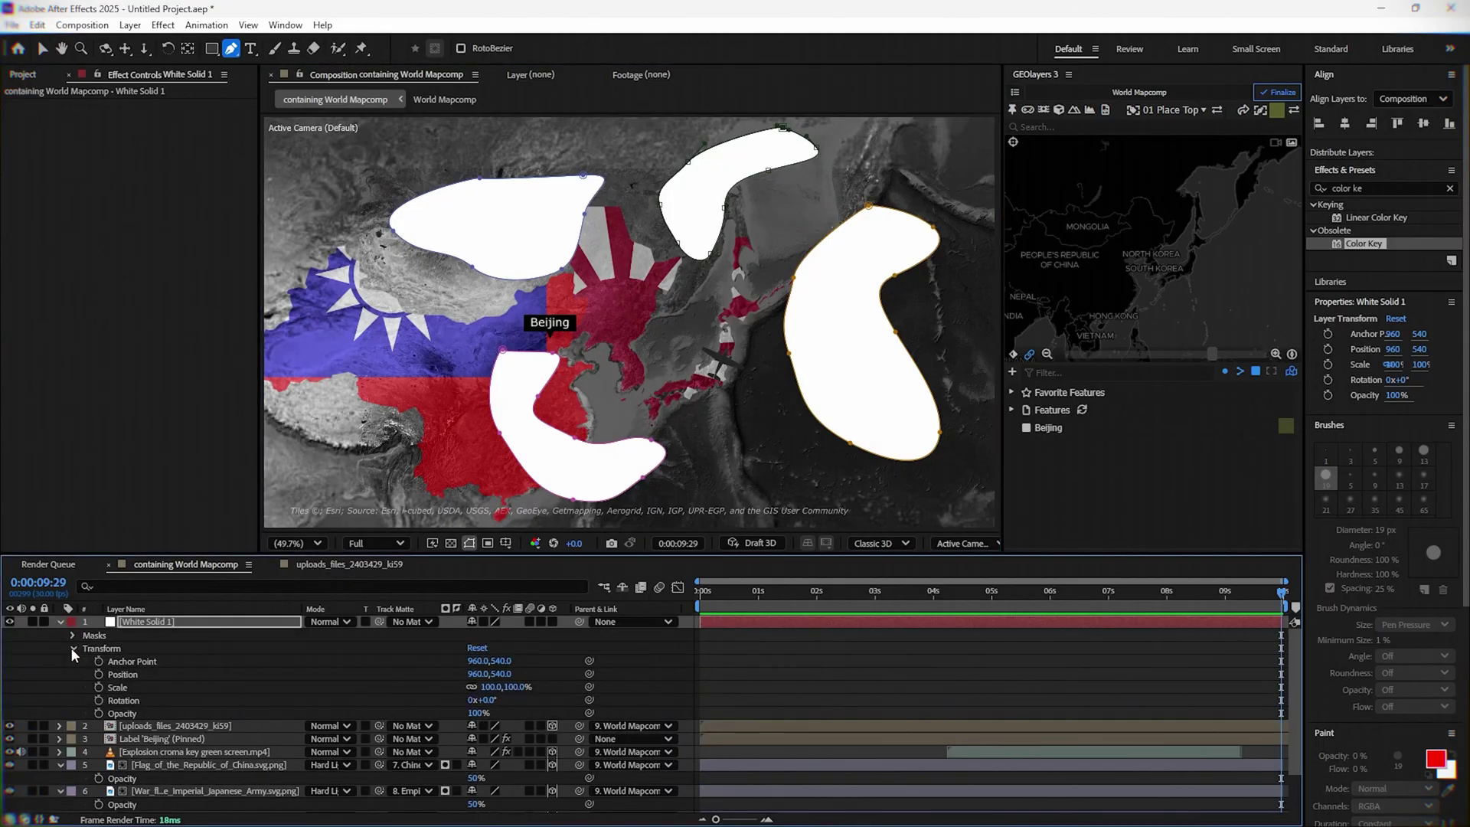
pyautogui.click(72, 647)
pyautogui.click(72, 635)
pyautogui.click(85, 686)
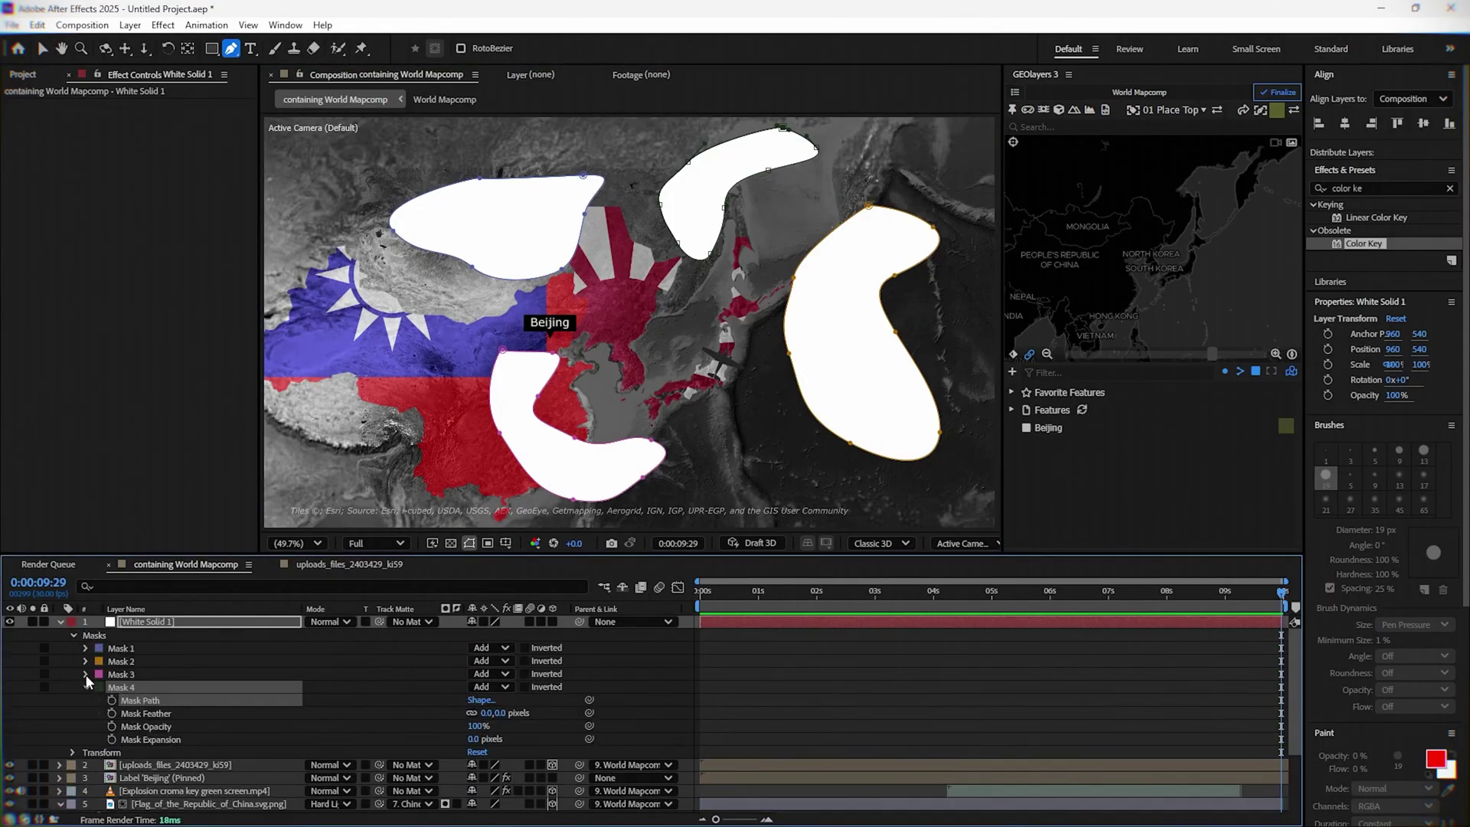
pyautogui.click(85, 673)
pyautogui.click(85, 648)
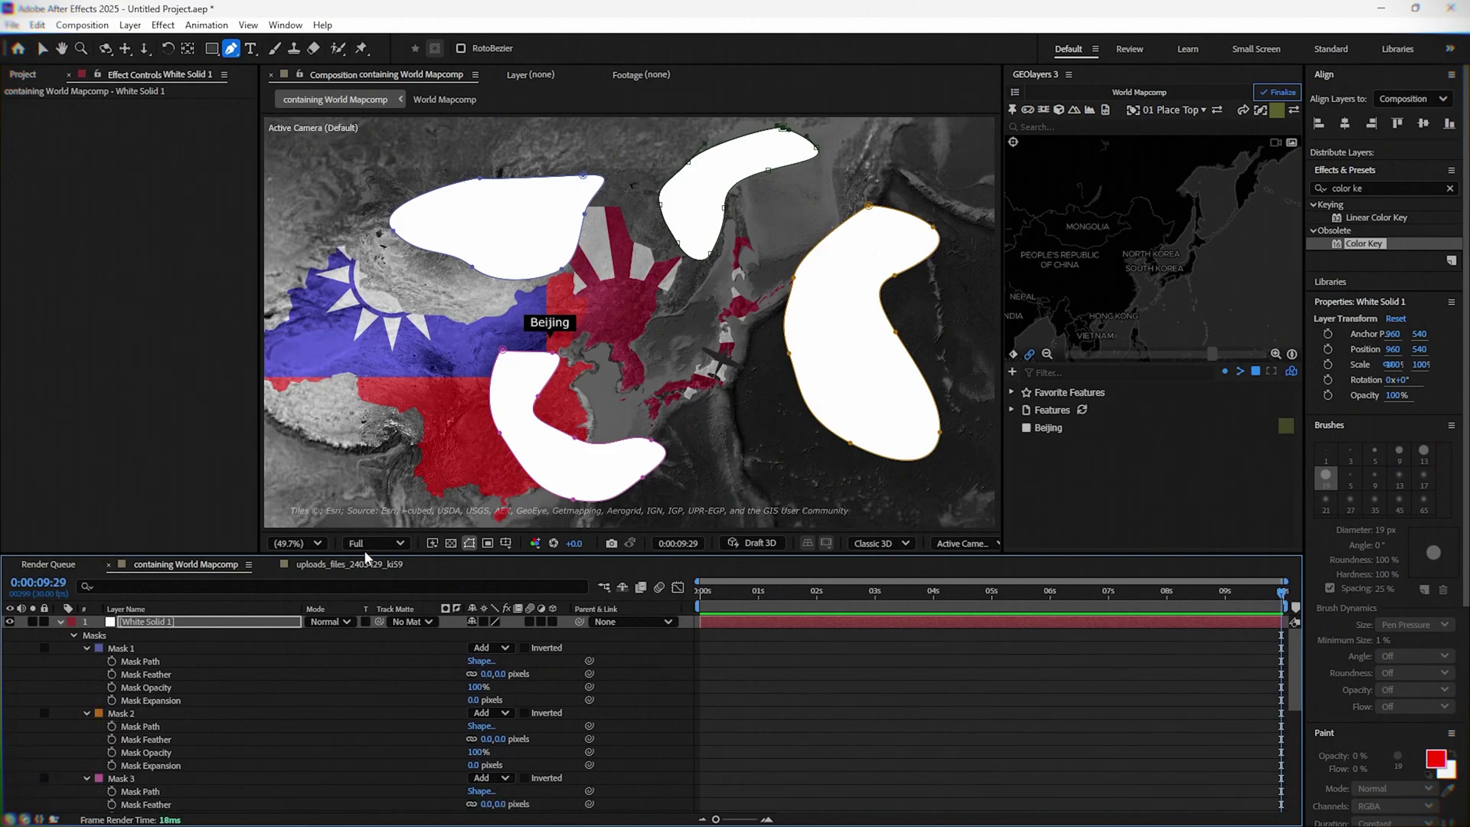
pyautogui.moveTo(362, 551); pyautogui.dragTo(360, 330)
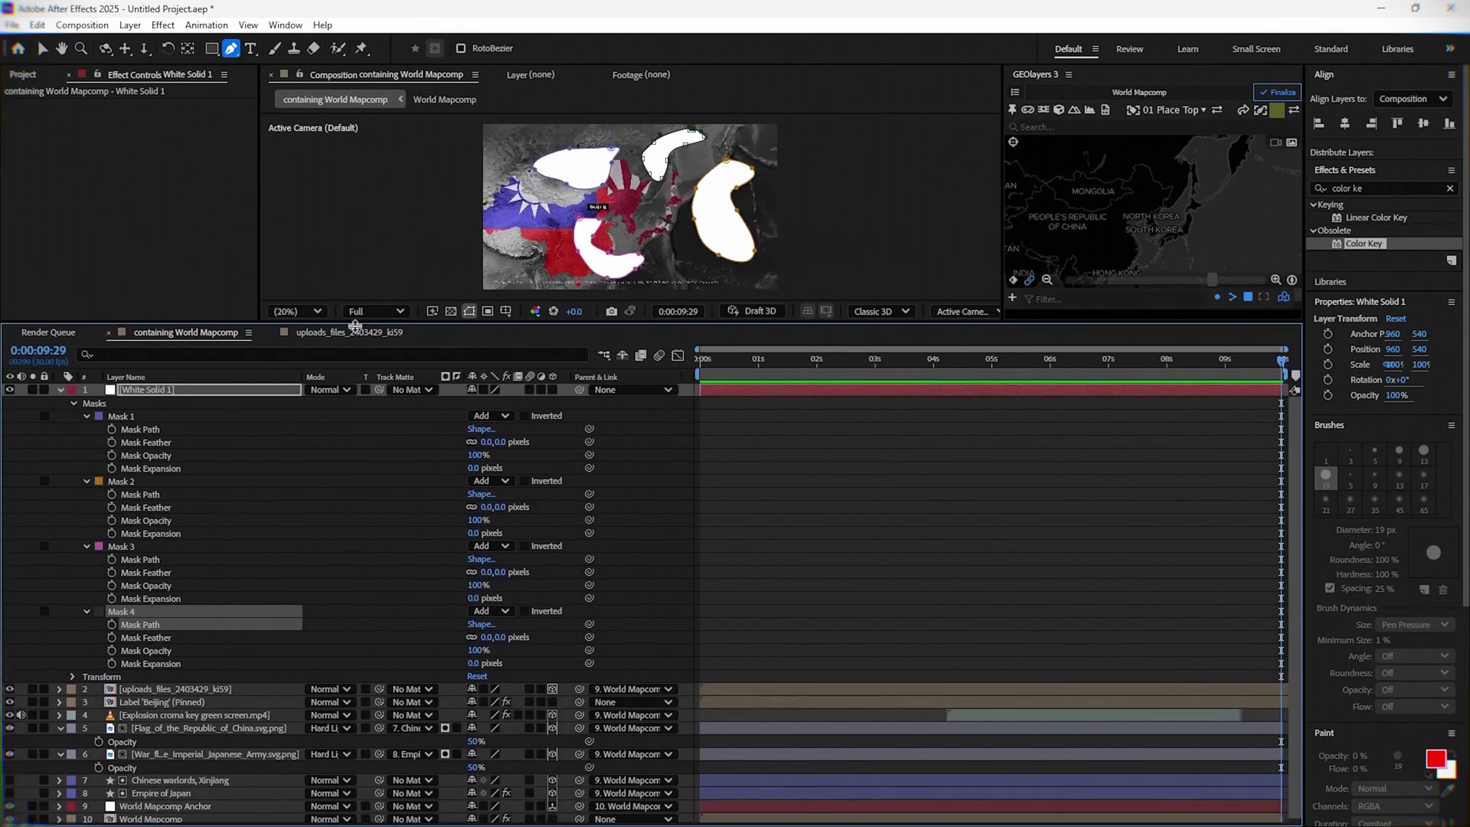
# - Pick-whip the Mask Feather of Masks 4, 3 and 2 to Mask 1's feather
pyautogui.click(157, 641)
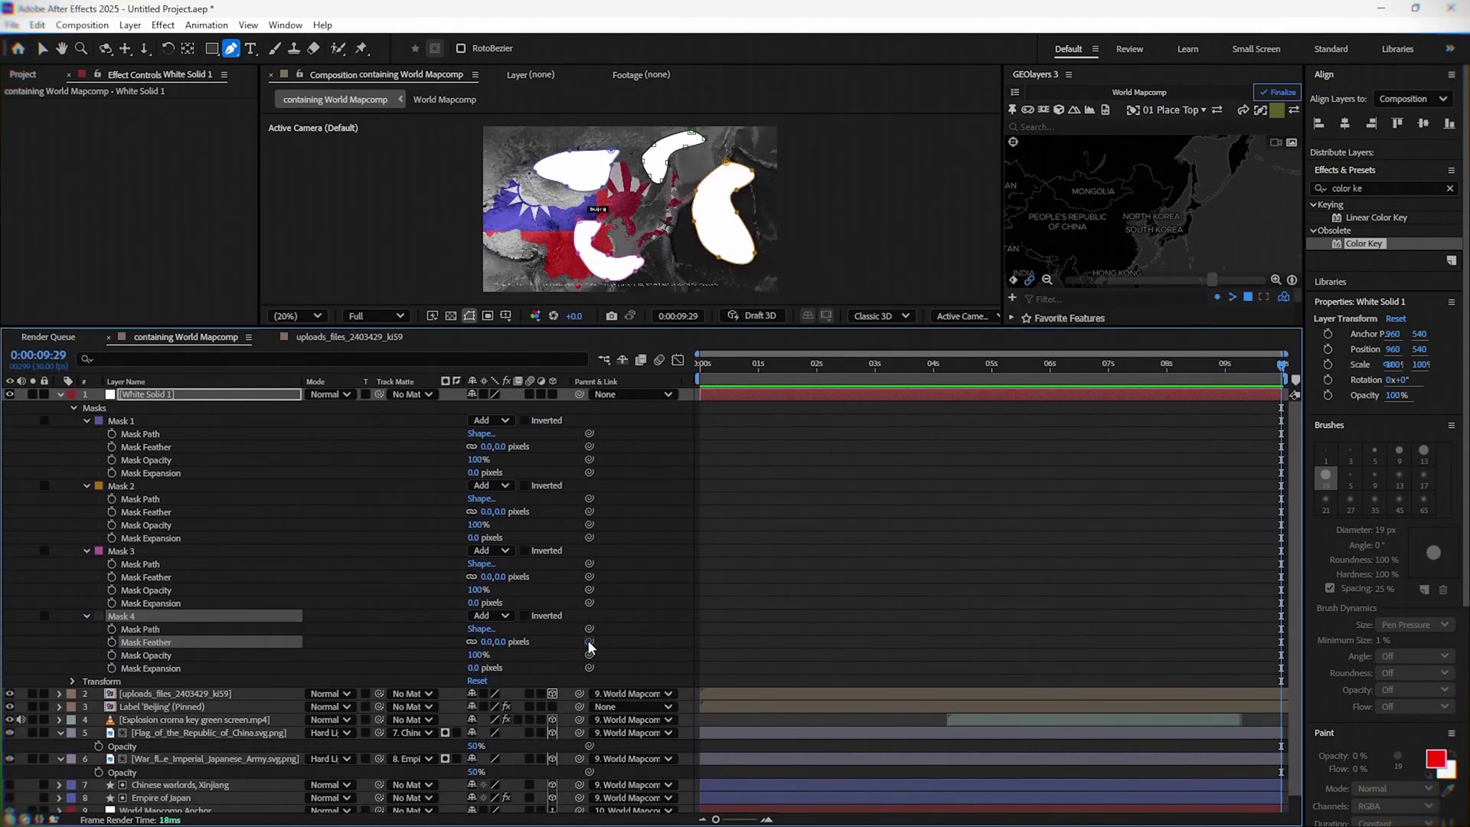
pyautogui.moveTo(589, 641); pyautogui.dragTo(119, 446)
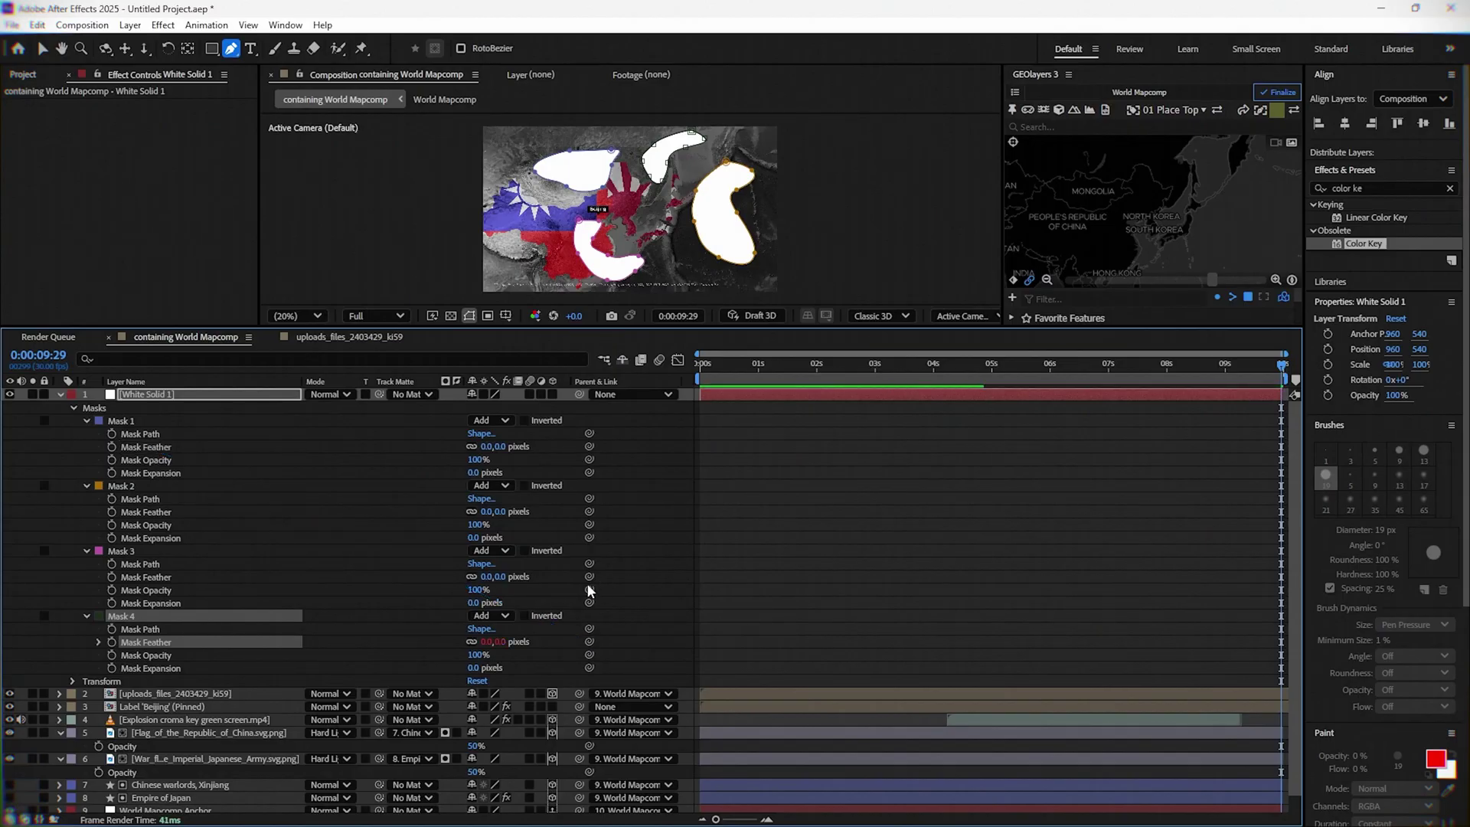
pyautogui.click(154, 577)
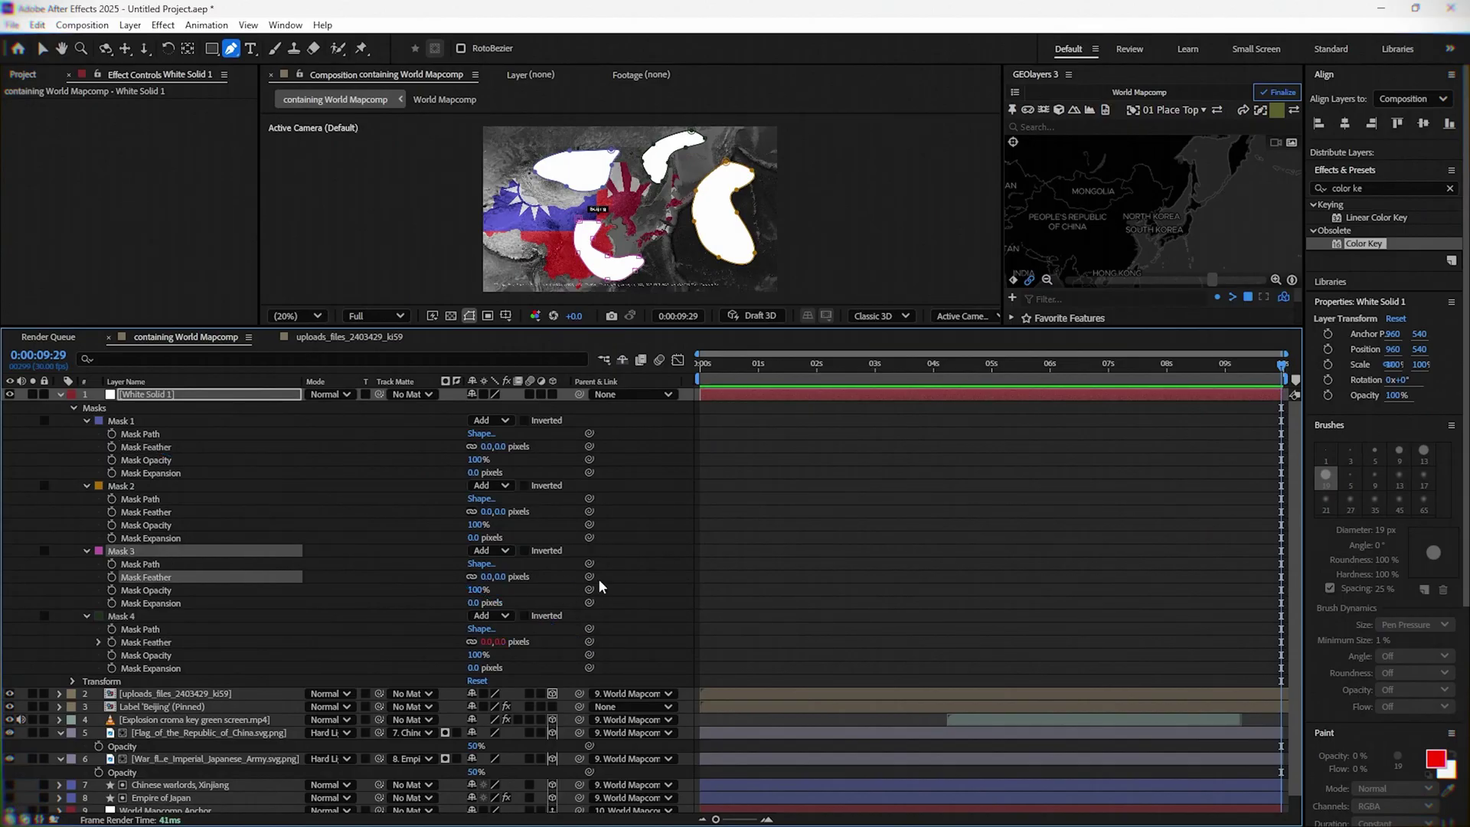
pyautogui.moveTo(589, 576); pyautogui.dragTo(145, 446)
pyautogui.click(163, 513)
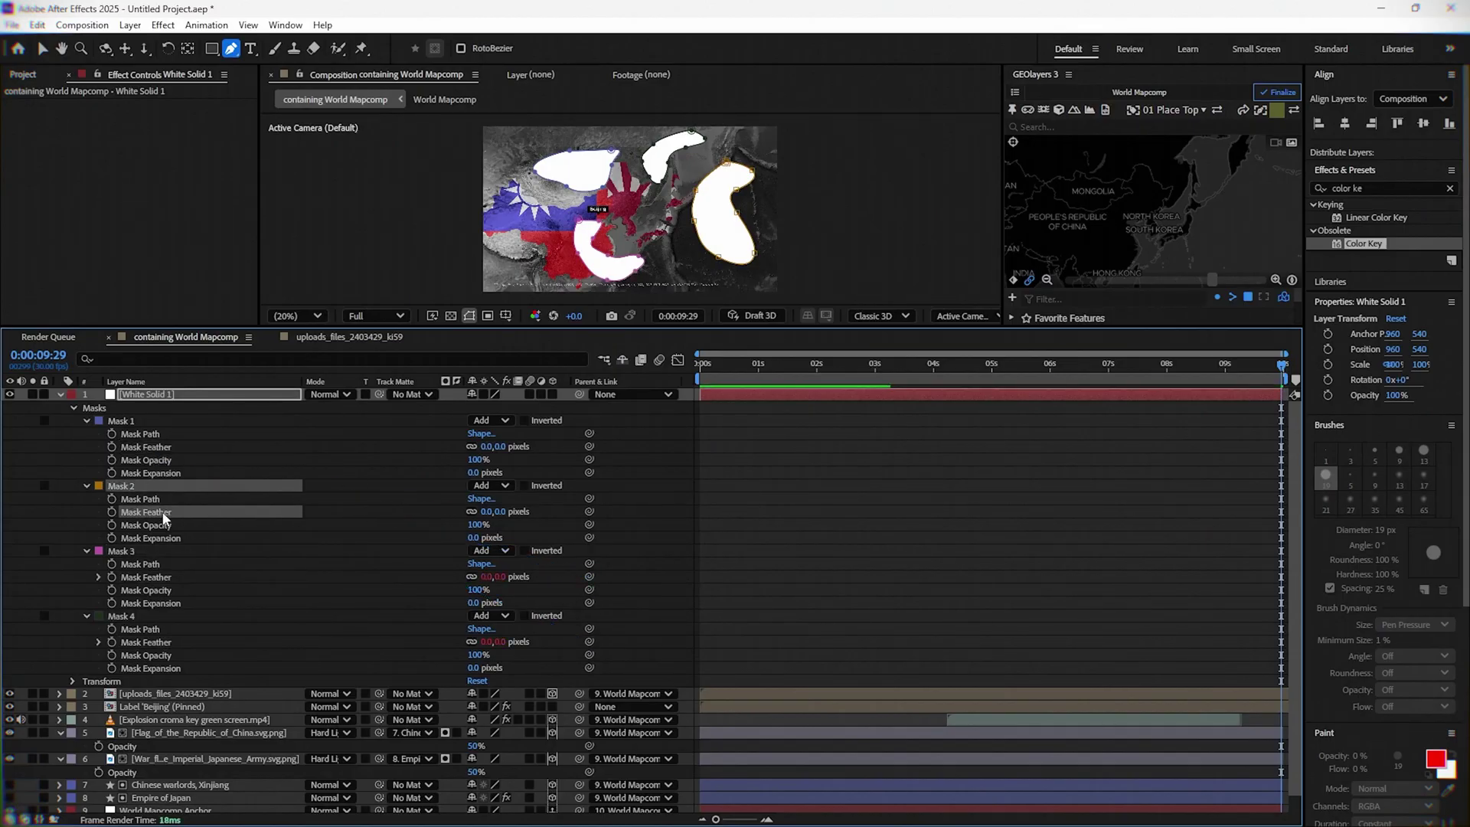
pyautogui.moveTo(589, 511); pyautogui.dragTo(146, 446)
# - Set Mask 1's feather to 60 pixels and enlarge the composition preview
pyautogui.click(486, 447)
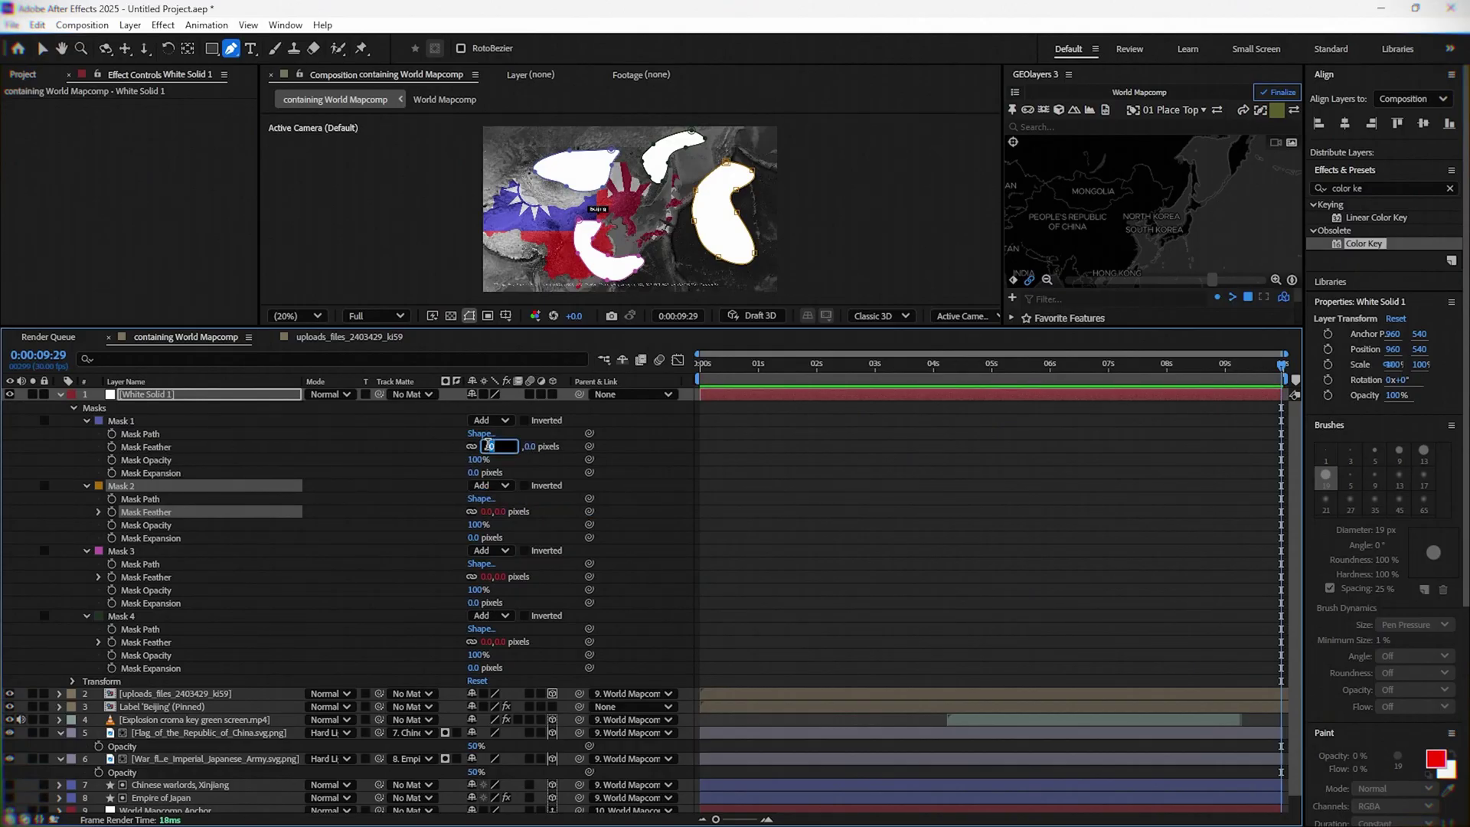
pyautogui.press('Return')
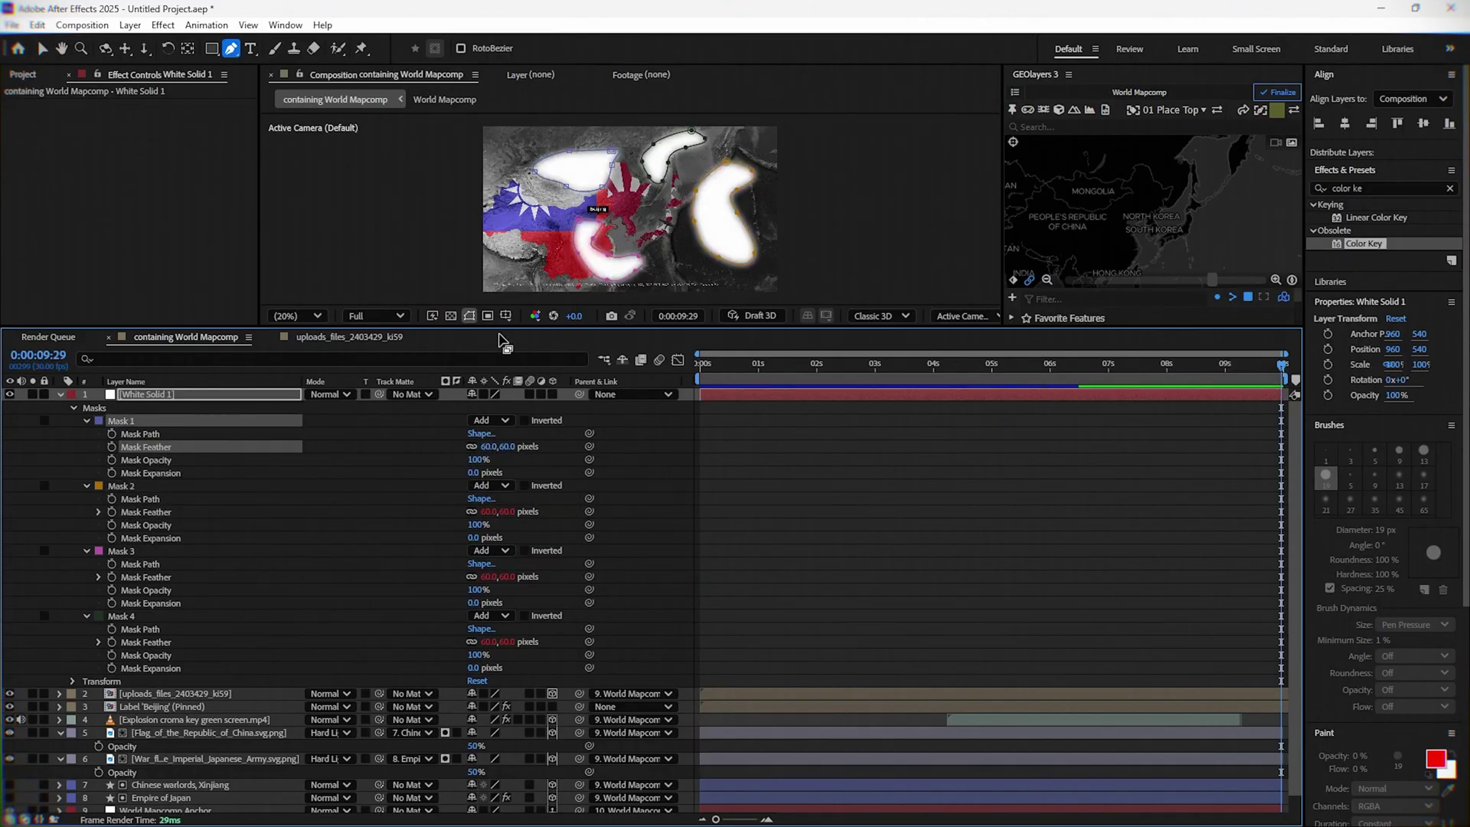
pyautogui.moveTo(505, 337); pyautogui.dragTo(505, 586)
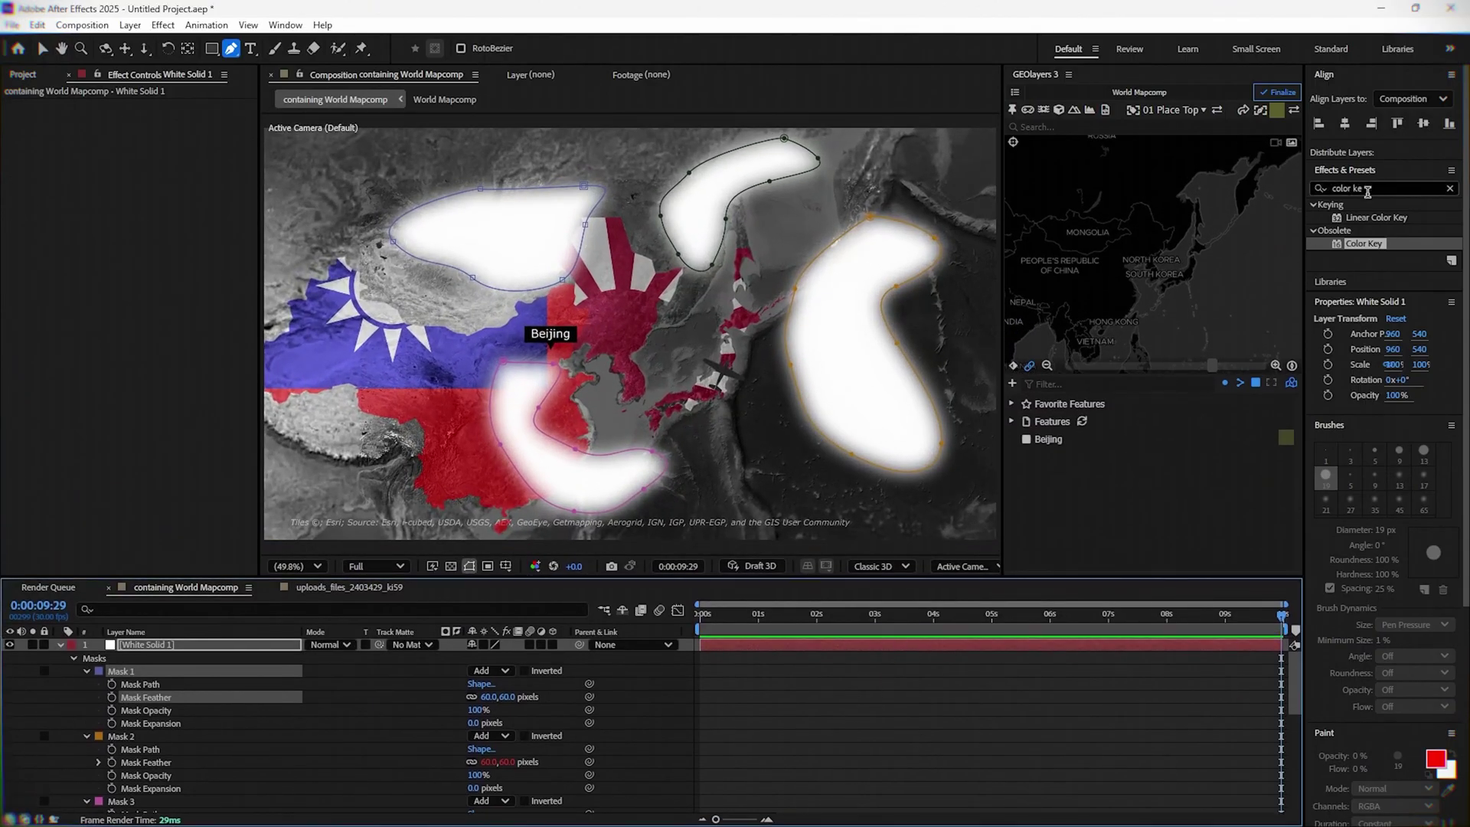
# - Apply Turbulent Displace to White Solid 1 with Amount 100, Size 60, Complexity 10
pyautogui.doubleClick(1367, 190)
pyautogui.write('turb')
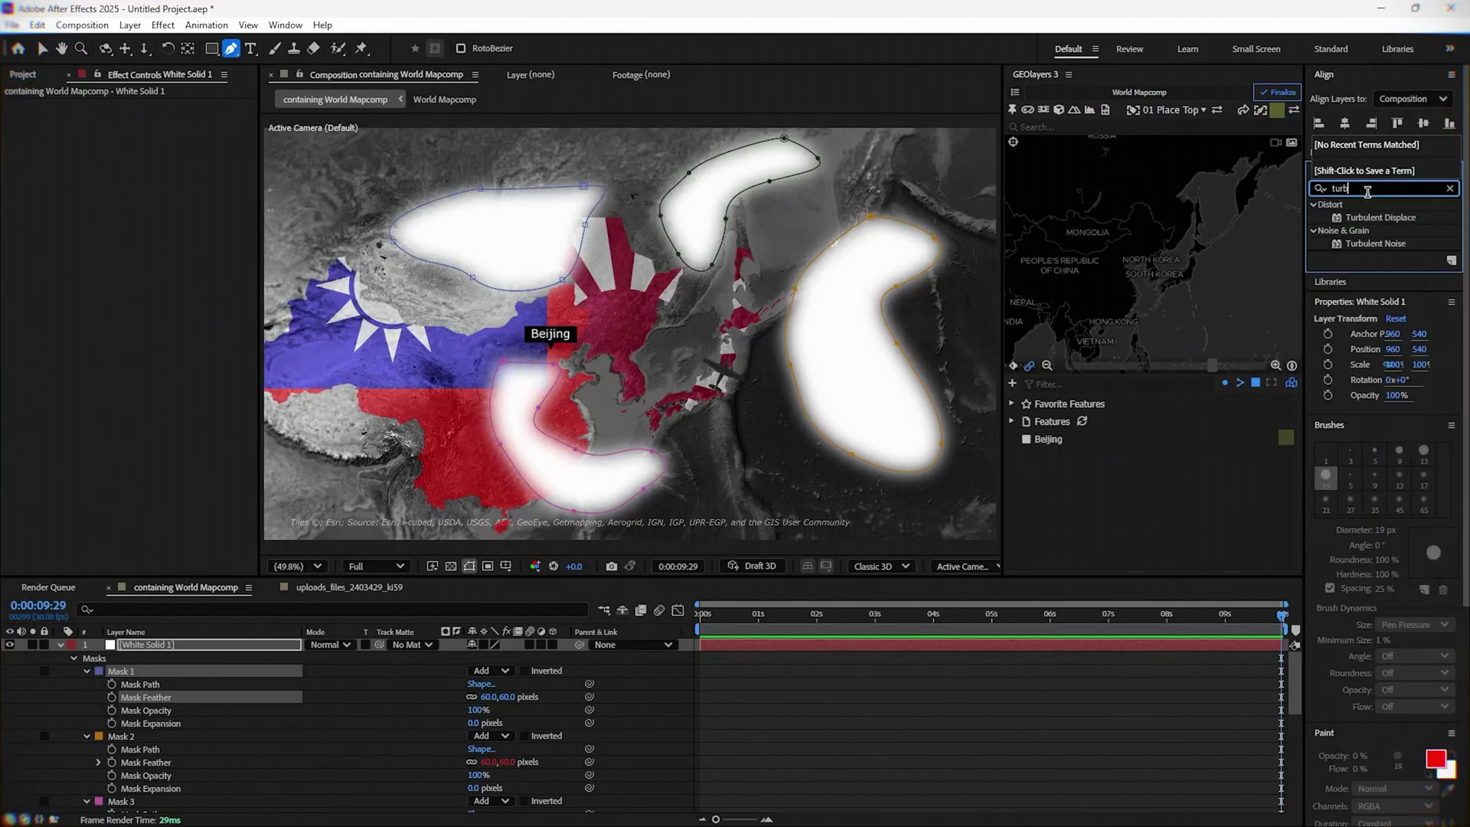
pyautogui.write('u')
pyautogui.moveTo(1381, 217); pyautogui.dragTo(283, 377)
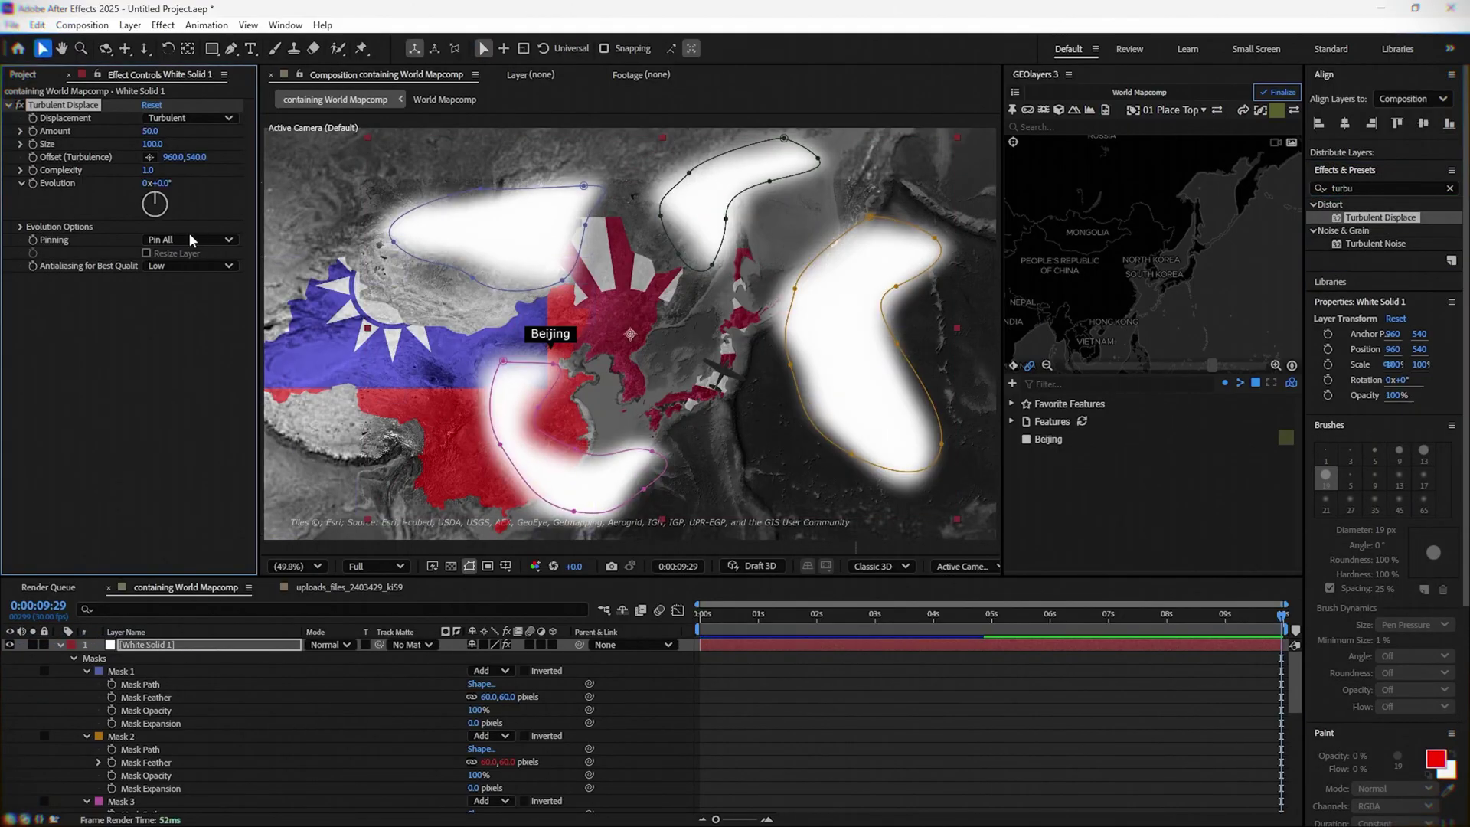
pyautogui.click(154, 131)
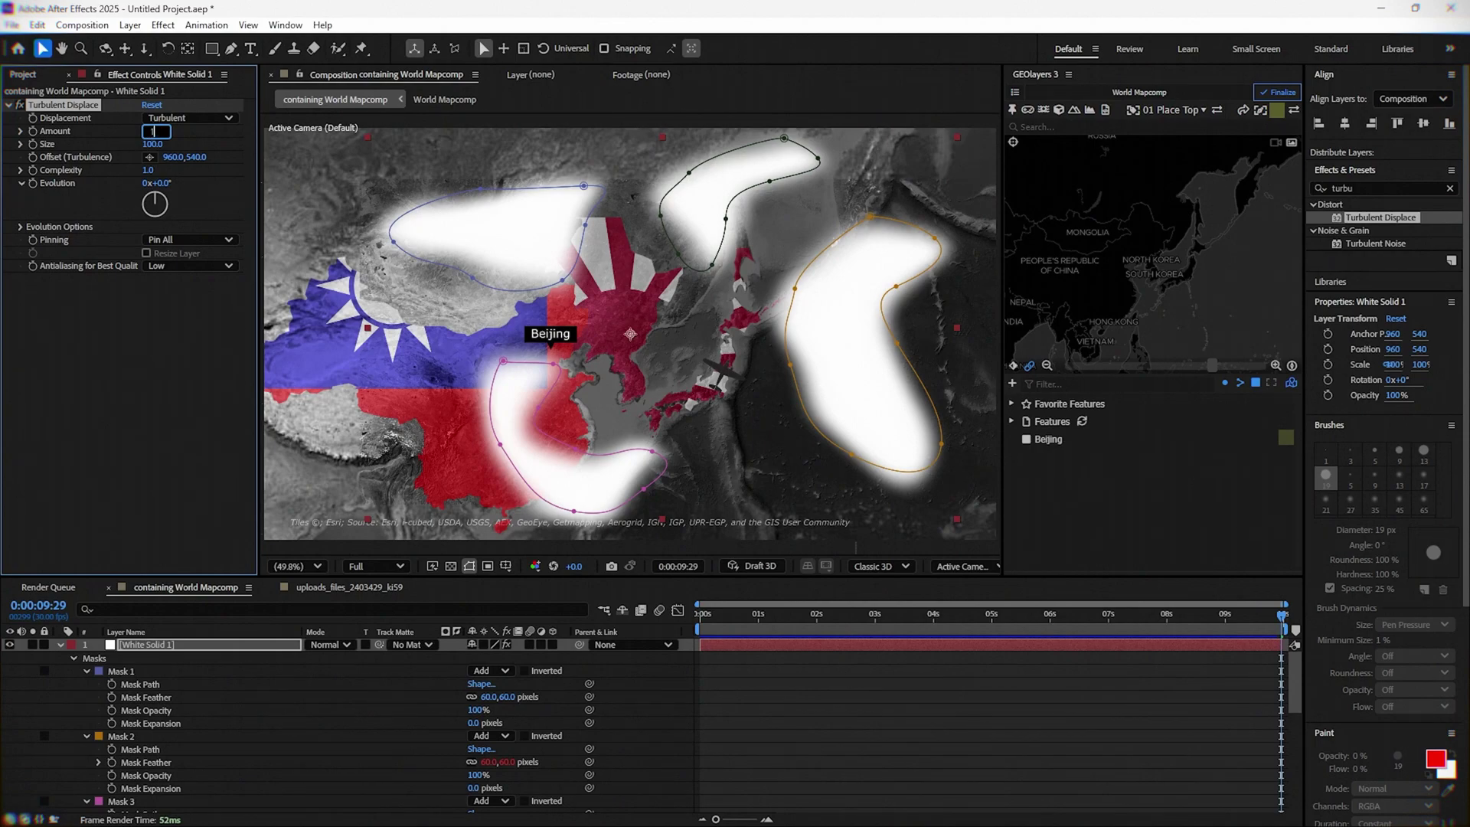
pyautogui.write('100')
pyautogui.press('Tab')
pyautogui.write('60')
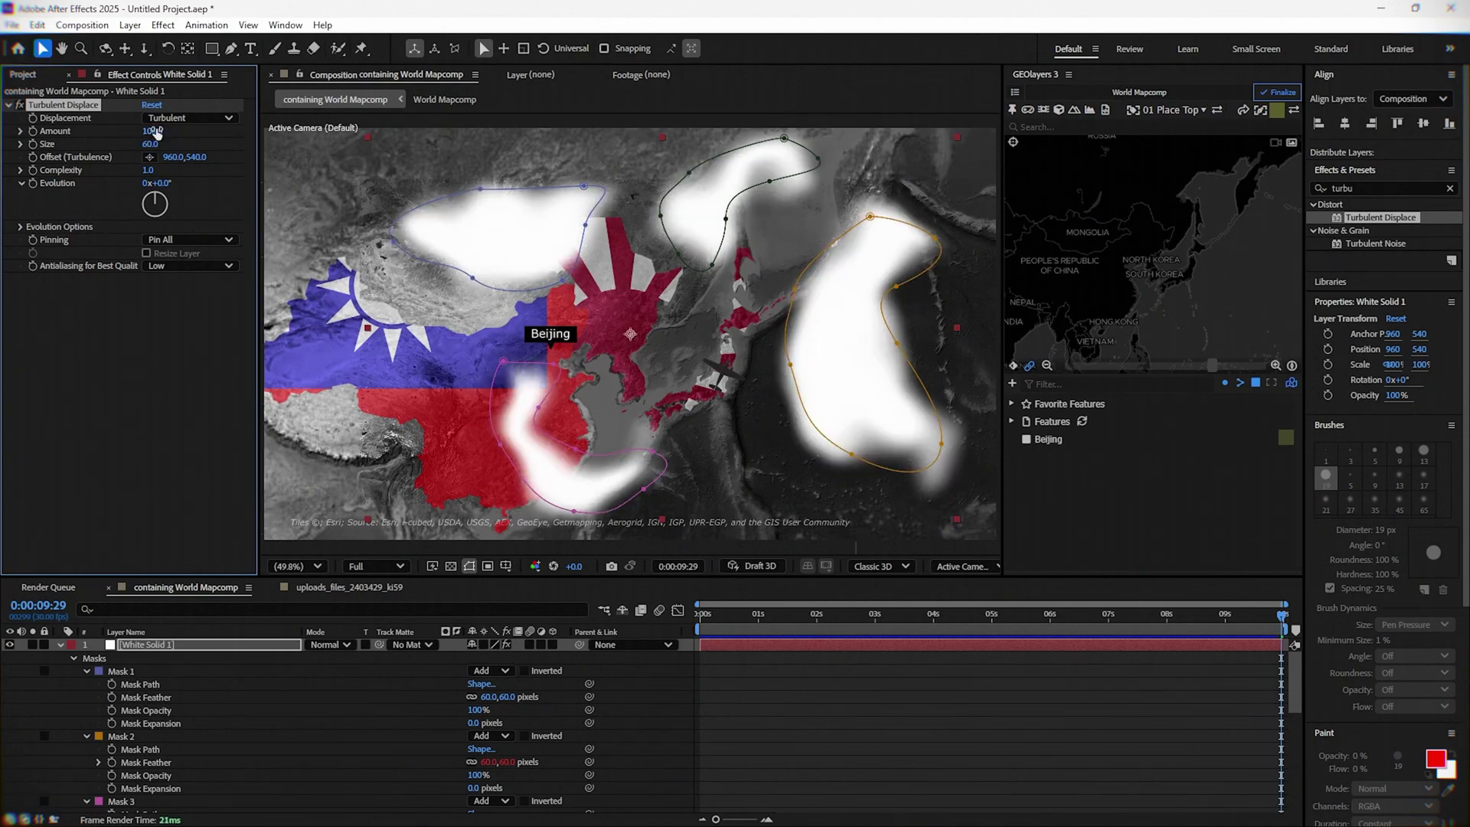
pyautogui.press('Return')
pyautogui.click(148, 171)
pyautogui.write('10')
pyautogui.press('Return')
# - Preview the clouds, then reselect White Solid 1, collapsing Masks and opening Transform
pyautogui.click(773, 703)
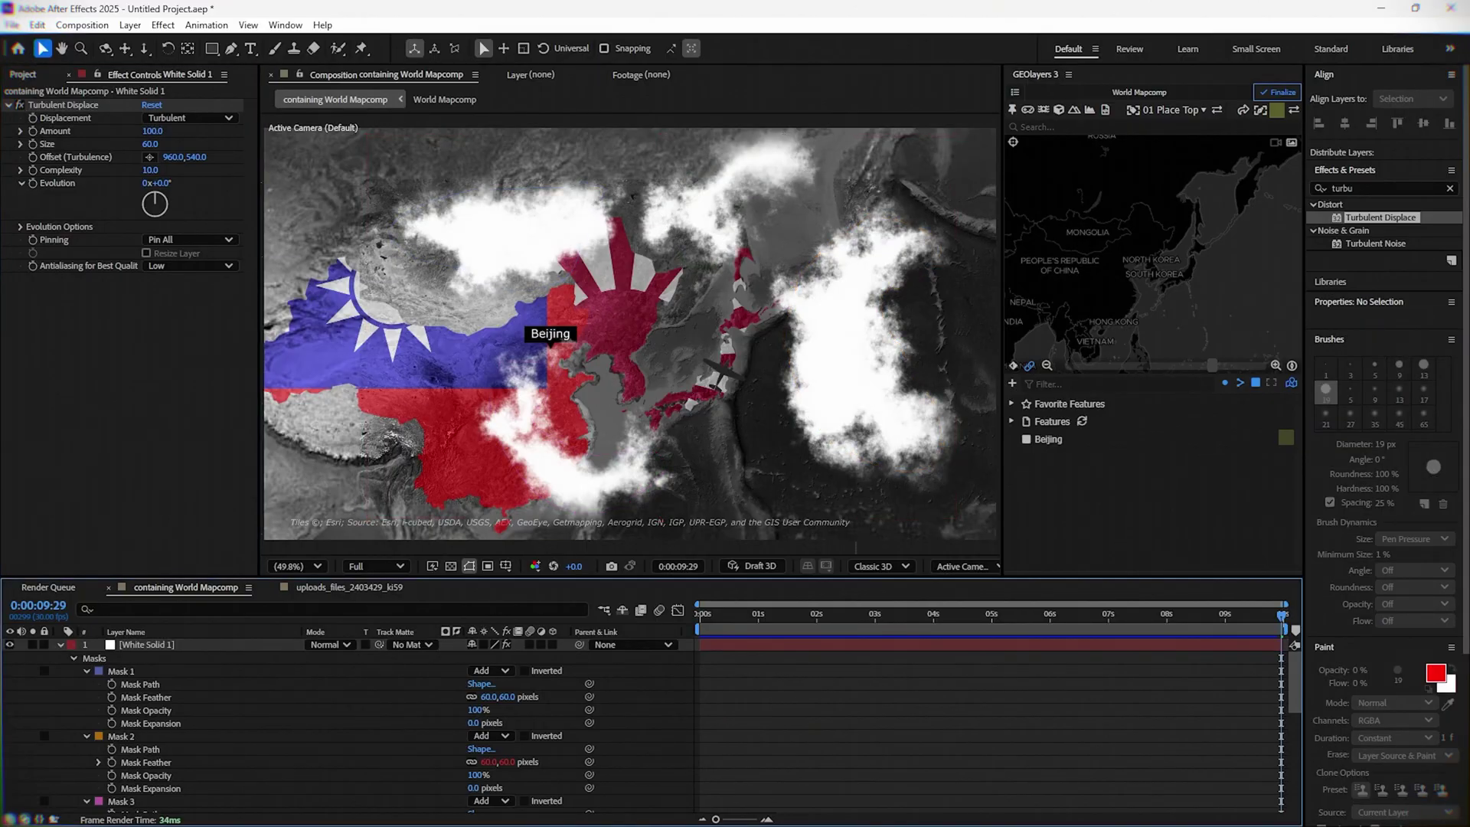
pyautogui.click(180, 661)
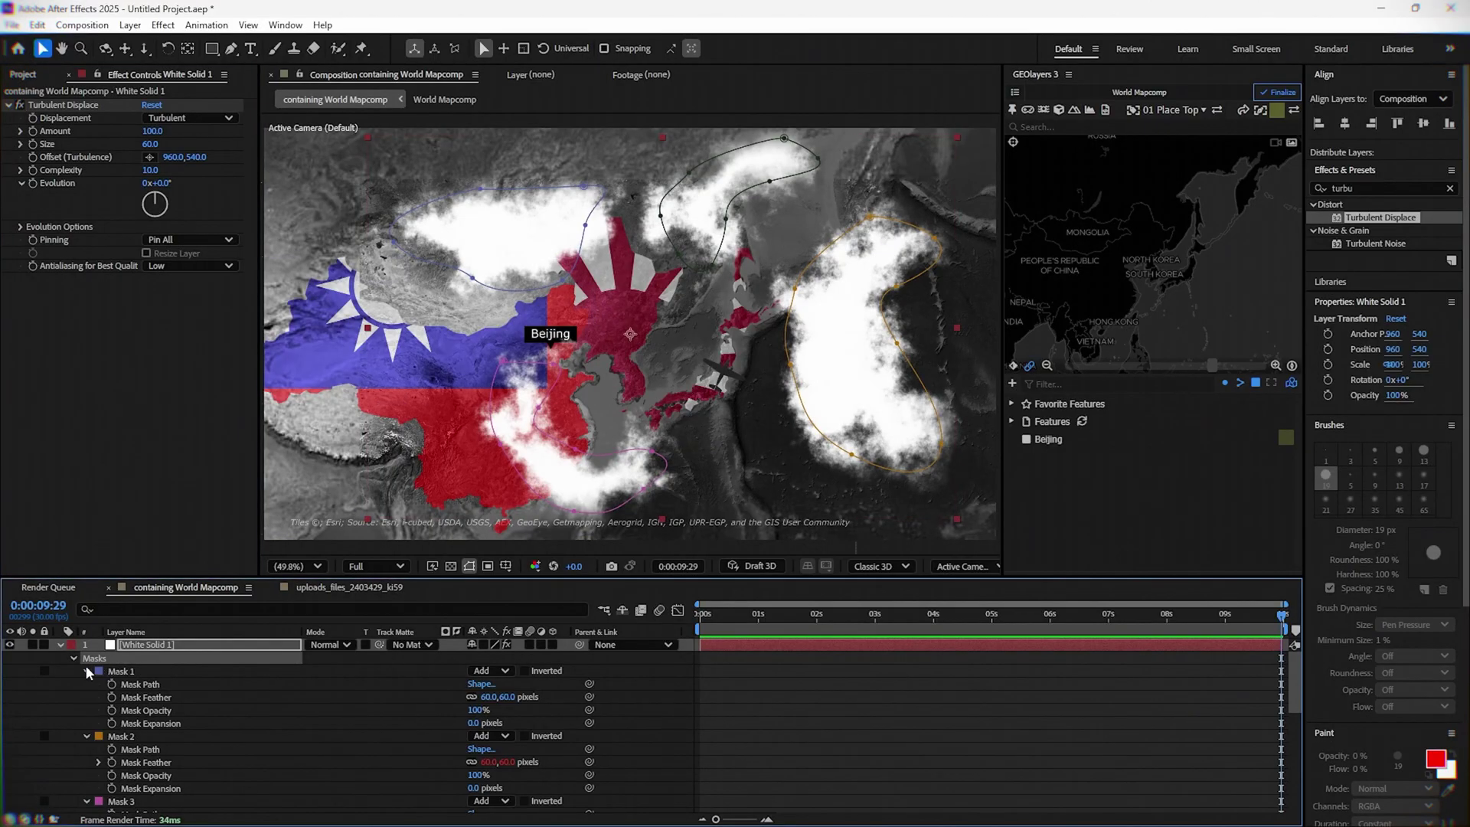
pyautogui.click(72, 658)
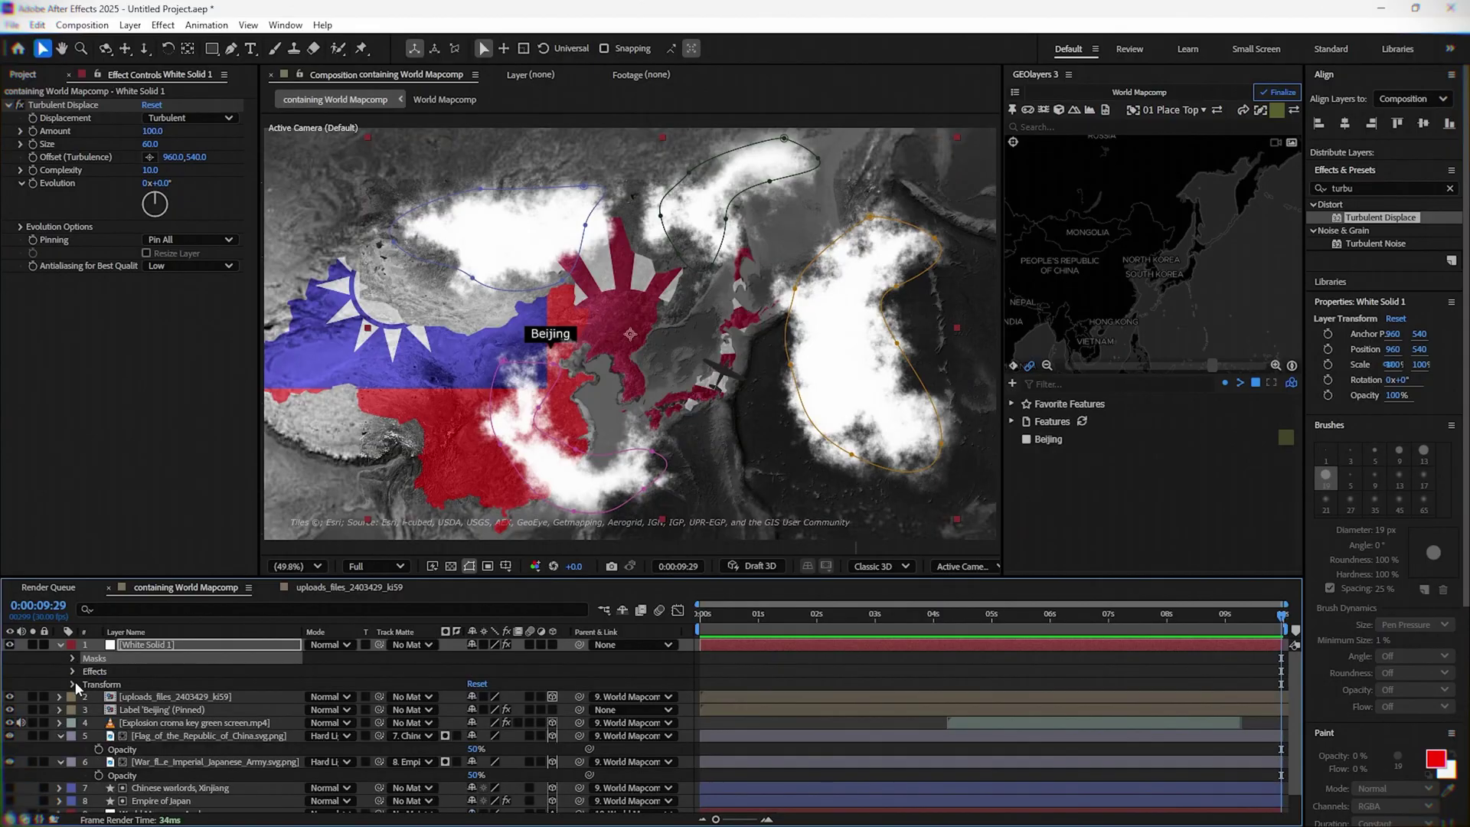
pyautogui.click(74, 682)
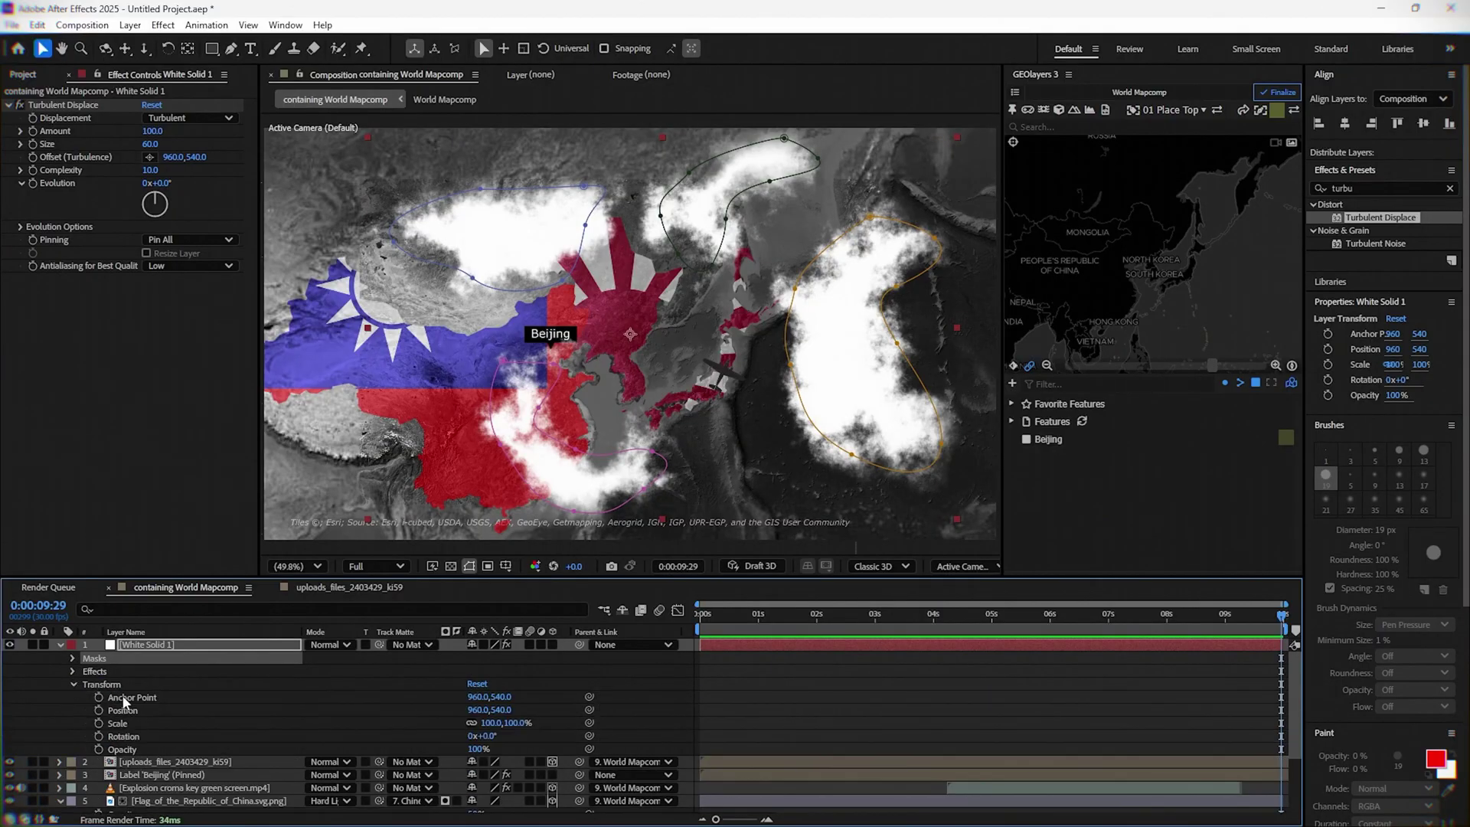
# - Parent White Solid 1 to World Mapcomp and make it a 3D layer
pyautogui.click(620, 644)
pyautogui.click(612, 611)
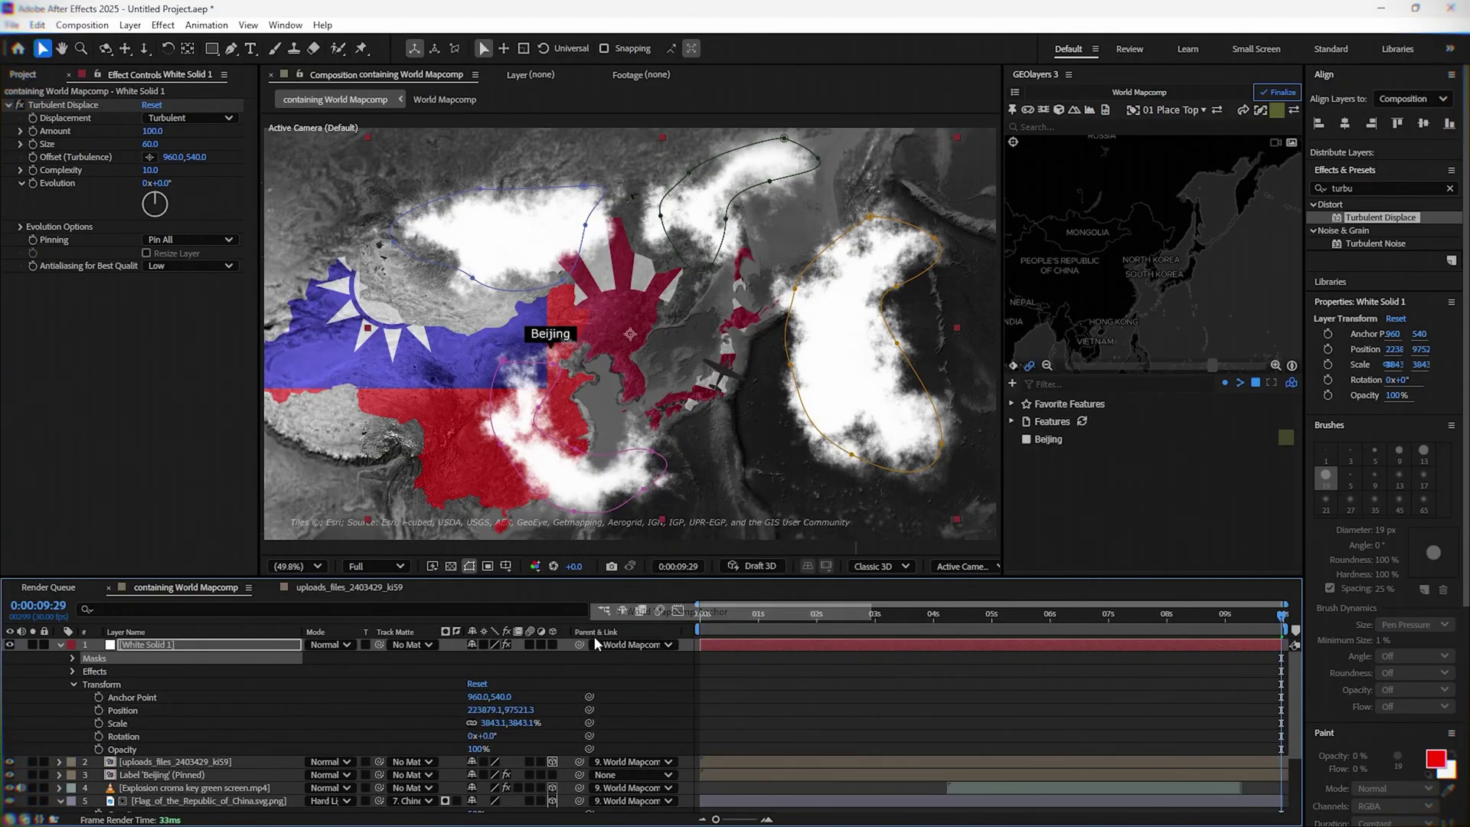
pyautogui.click(553, 644)
pyautogui.scroll(-1, 242, 696)
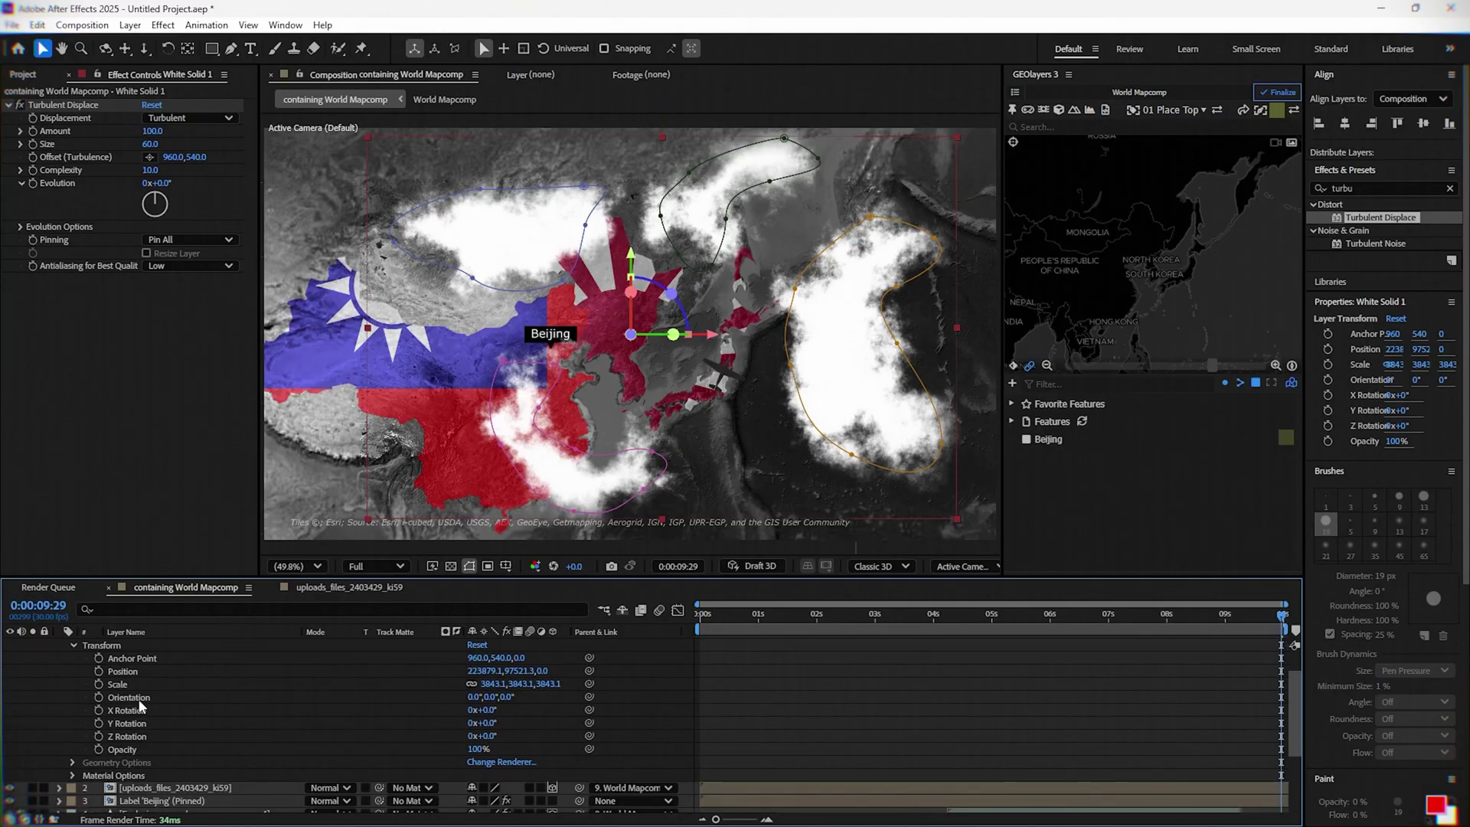
# - Set the cloud layer's Position Z to -300
pyautogui.click(125, 671)
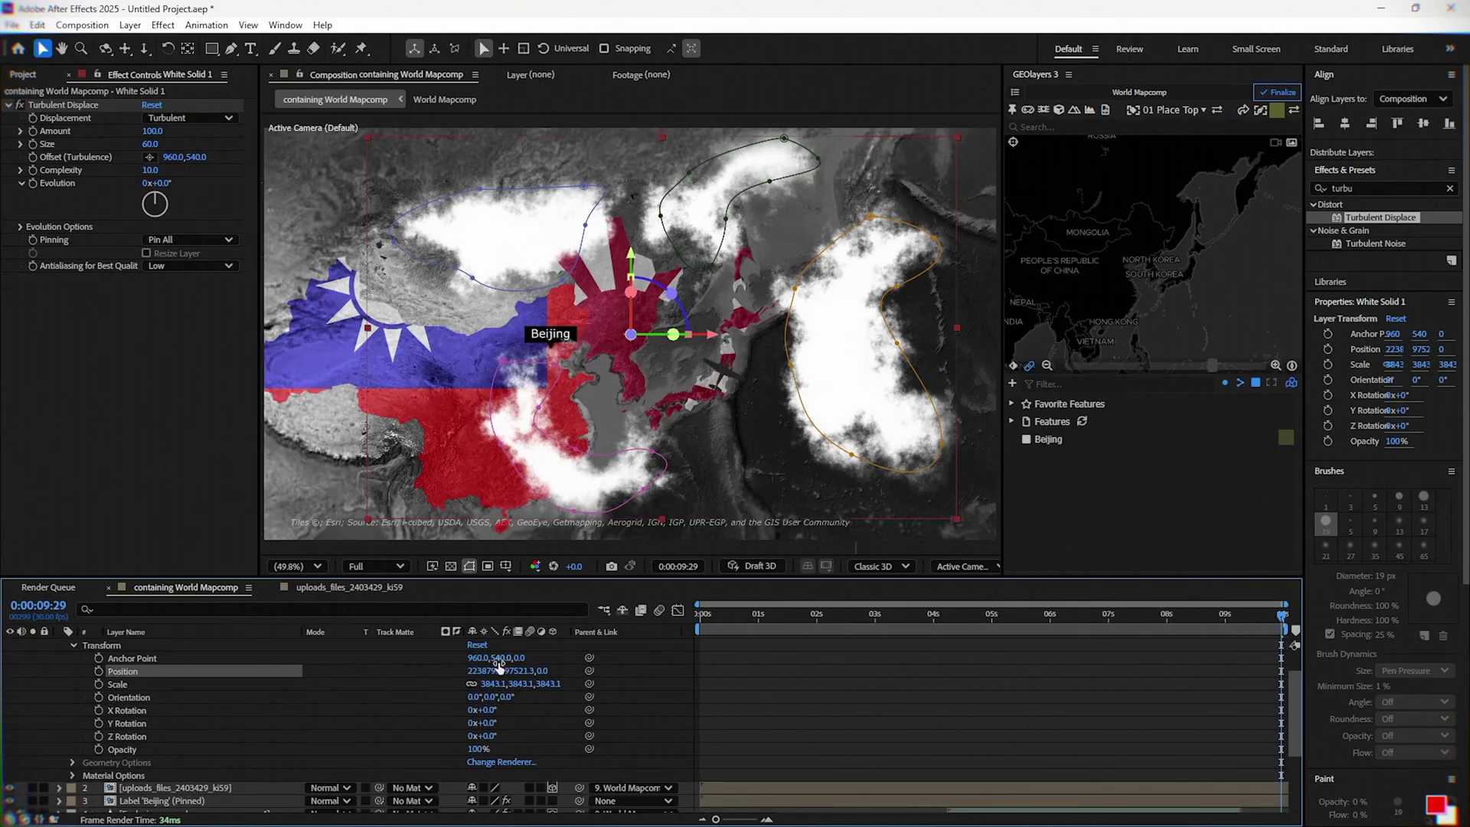
pyautogui.moveTo(540, 670); pyautogui.dragTo(468, 674)
pyautogui.scroll(1, 374, 722)
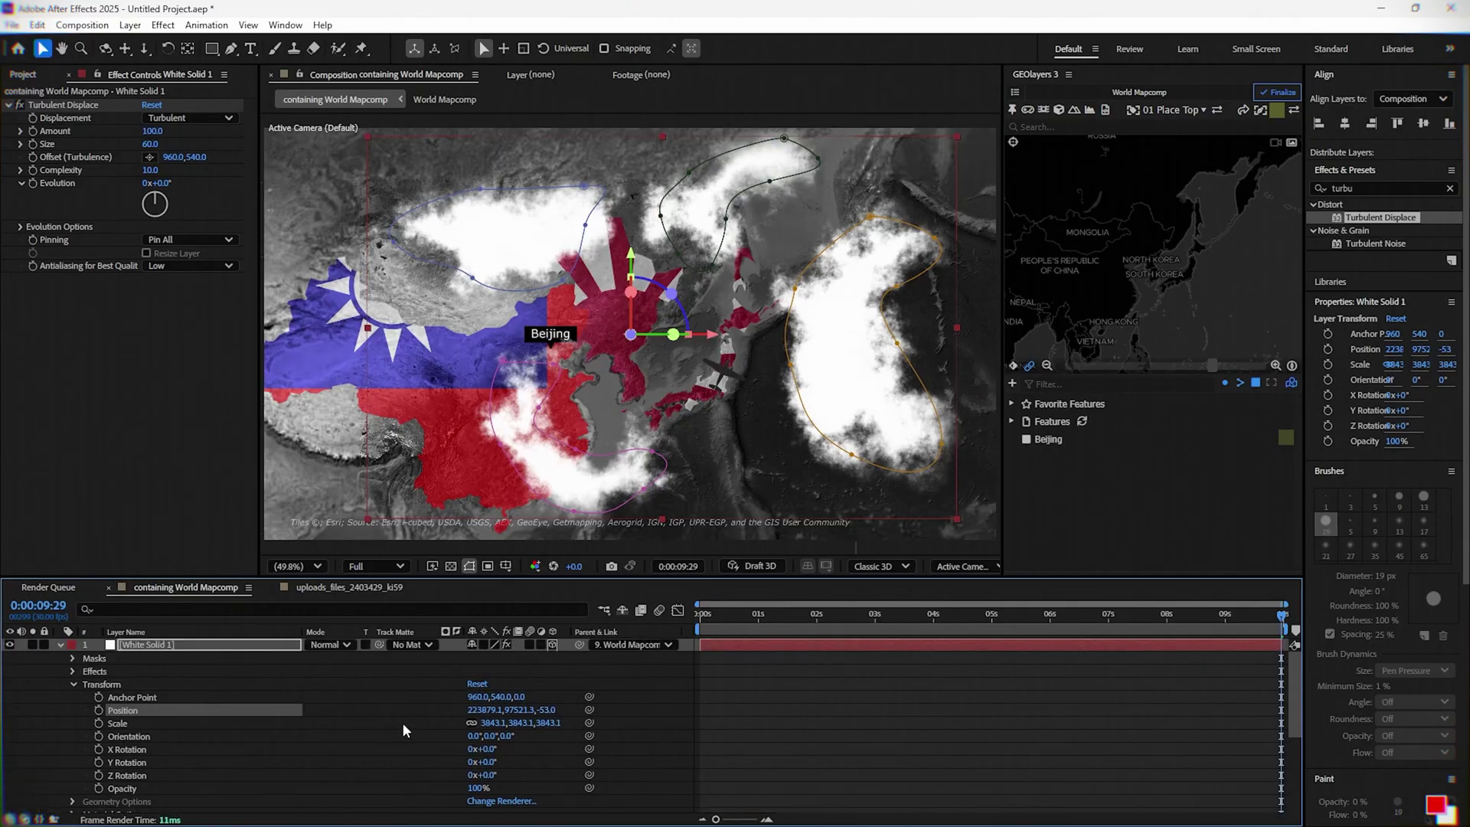
pyautogui.moveTo(545, 709); pyautogui.dragTo(3, 715)
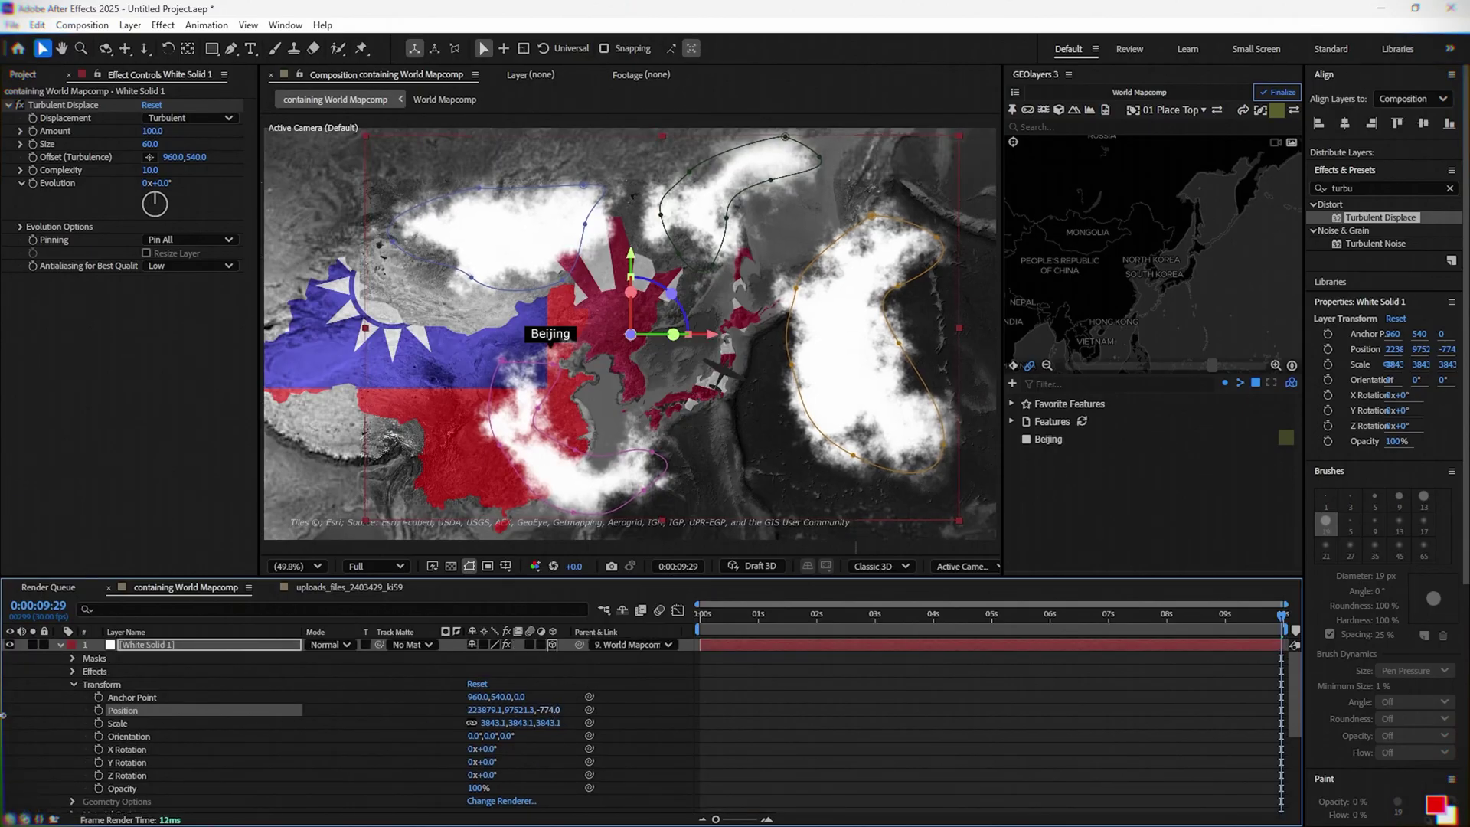
pyautogui.click(555, 710)
pyautogui.write('-300')
pyautogui.press('Return')
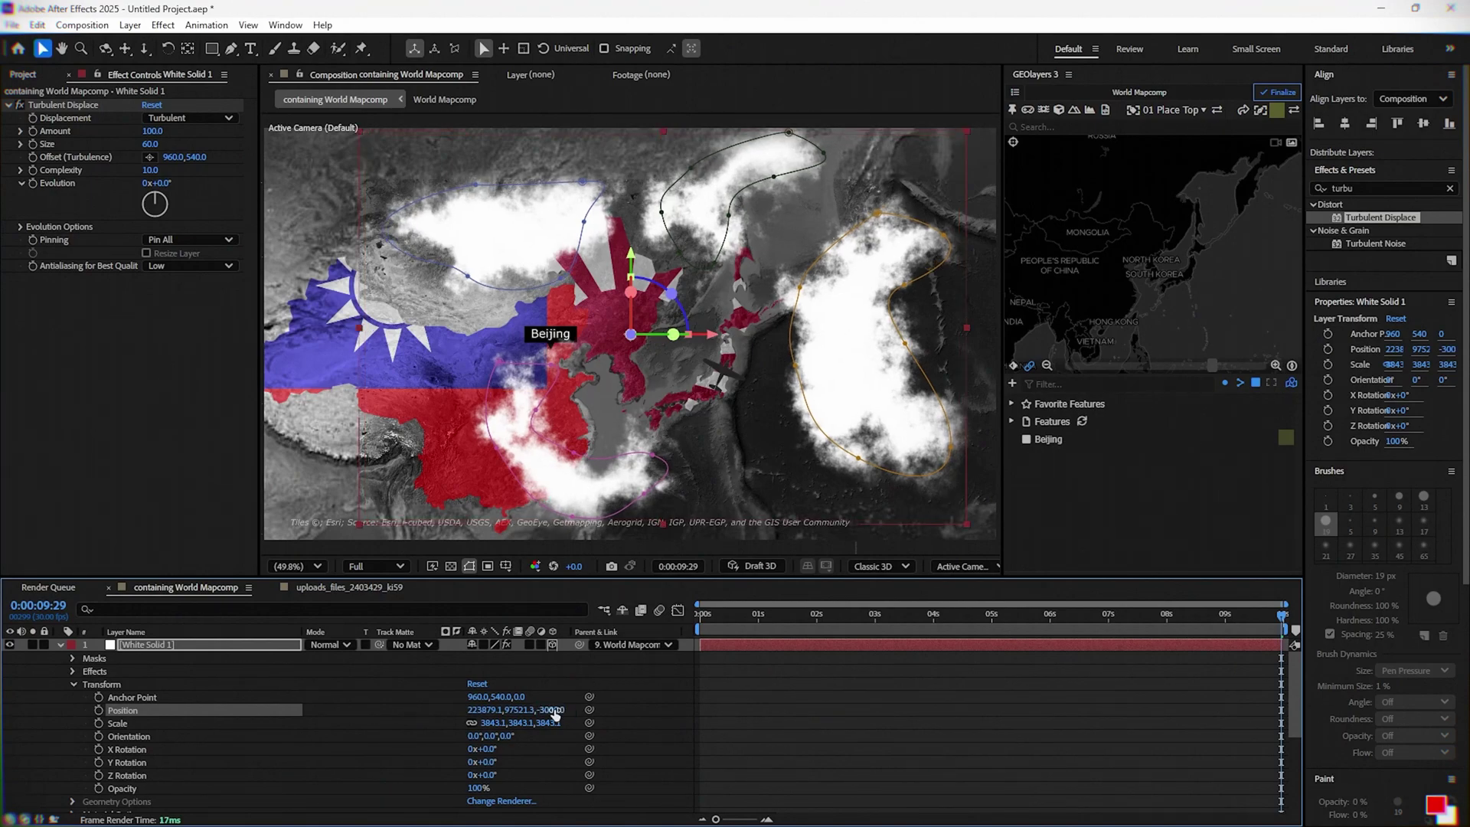
pyautogui.click(781, 749)
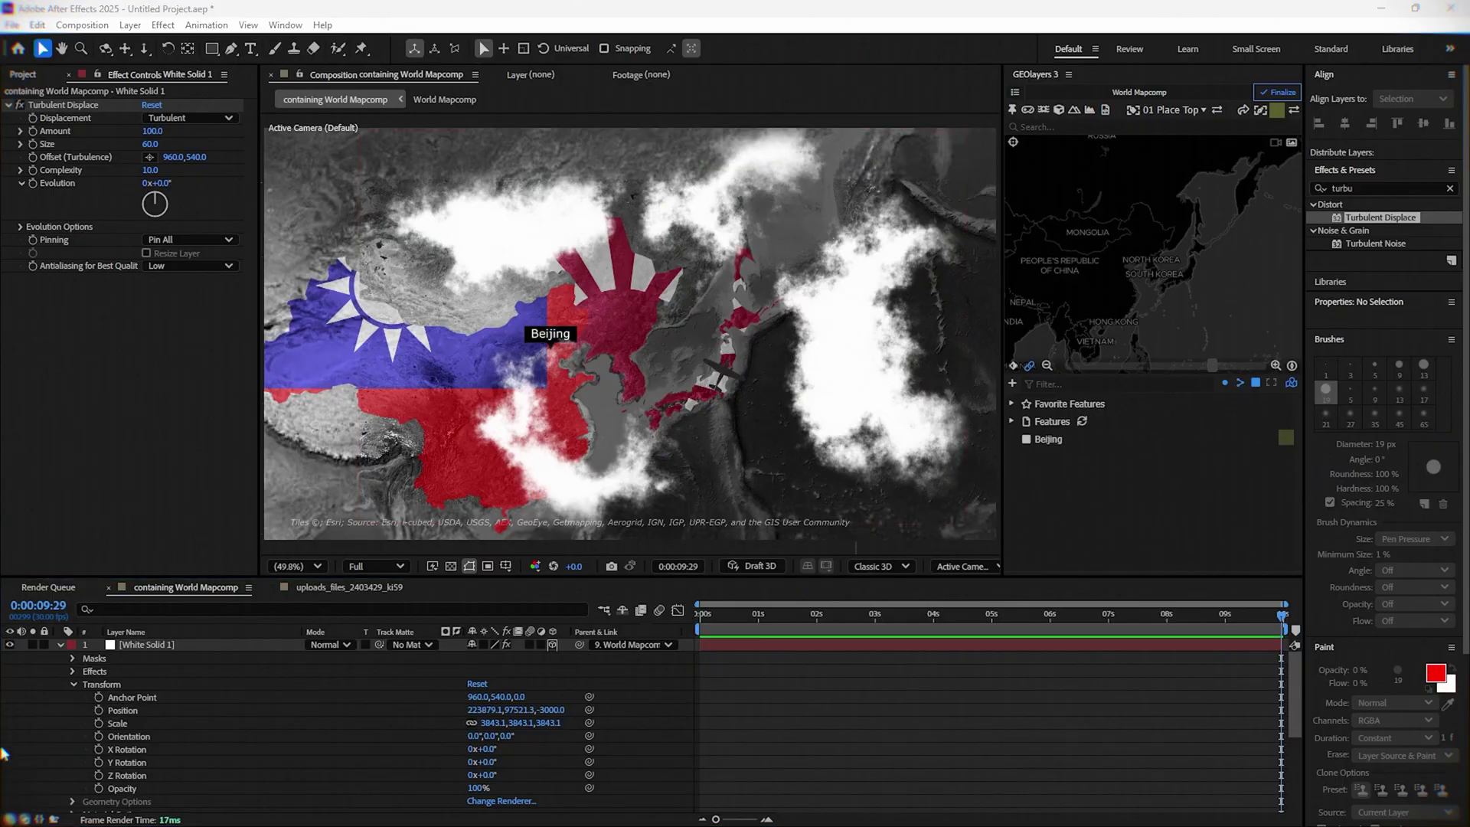
pyautogui.click(64, 643)
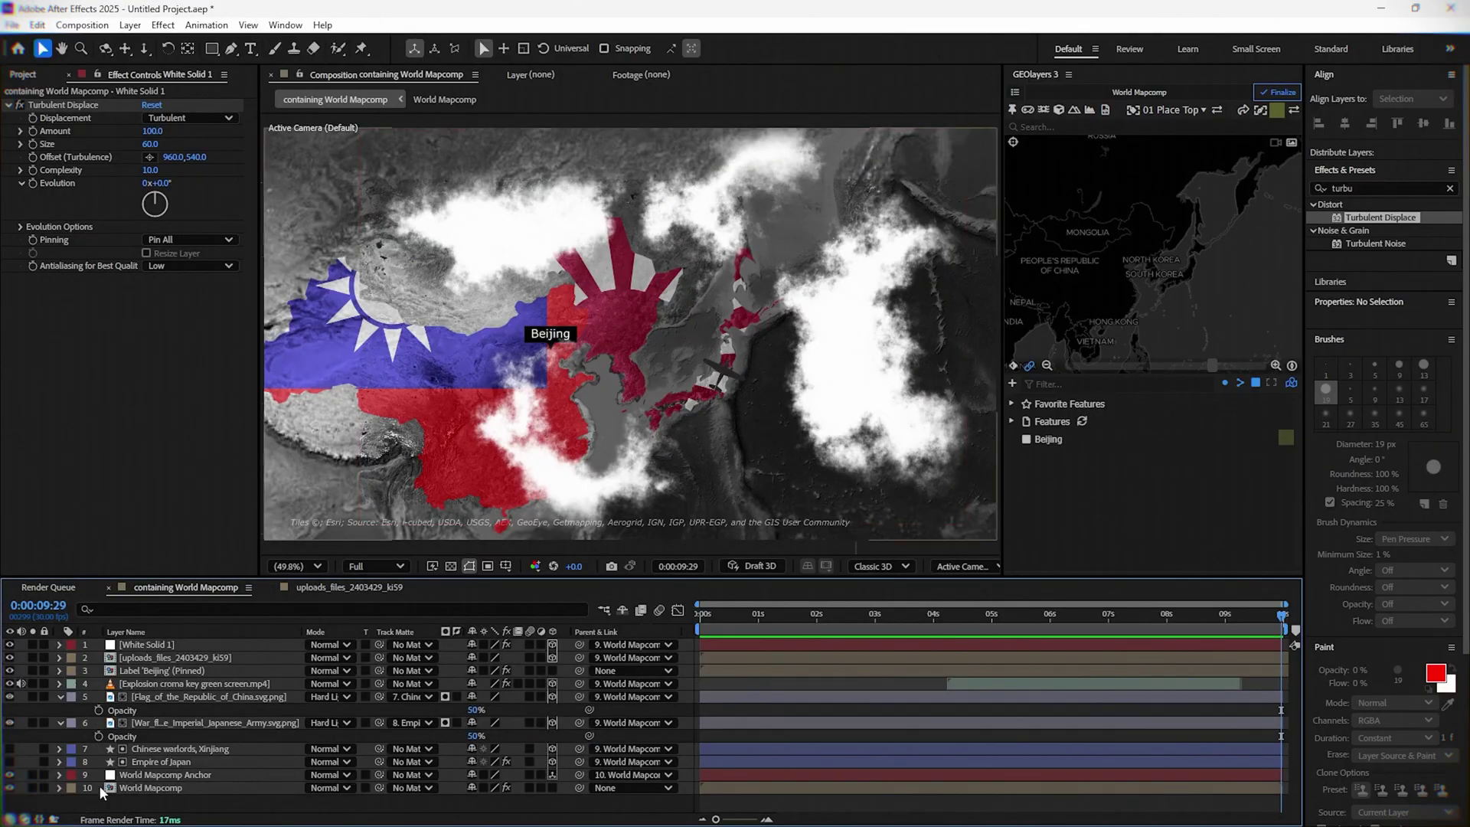
# - Create a new solid layer, White Solid 2, via New > Solid
pyautogui.rightClick(102, 810)
pyautogui.moveTo(218, 616)
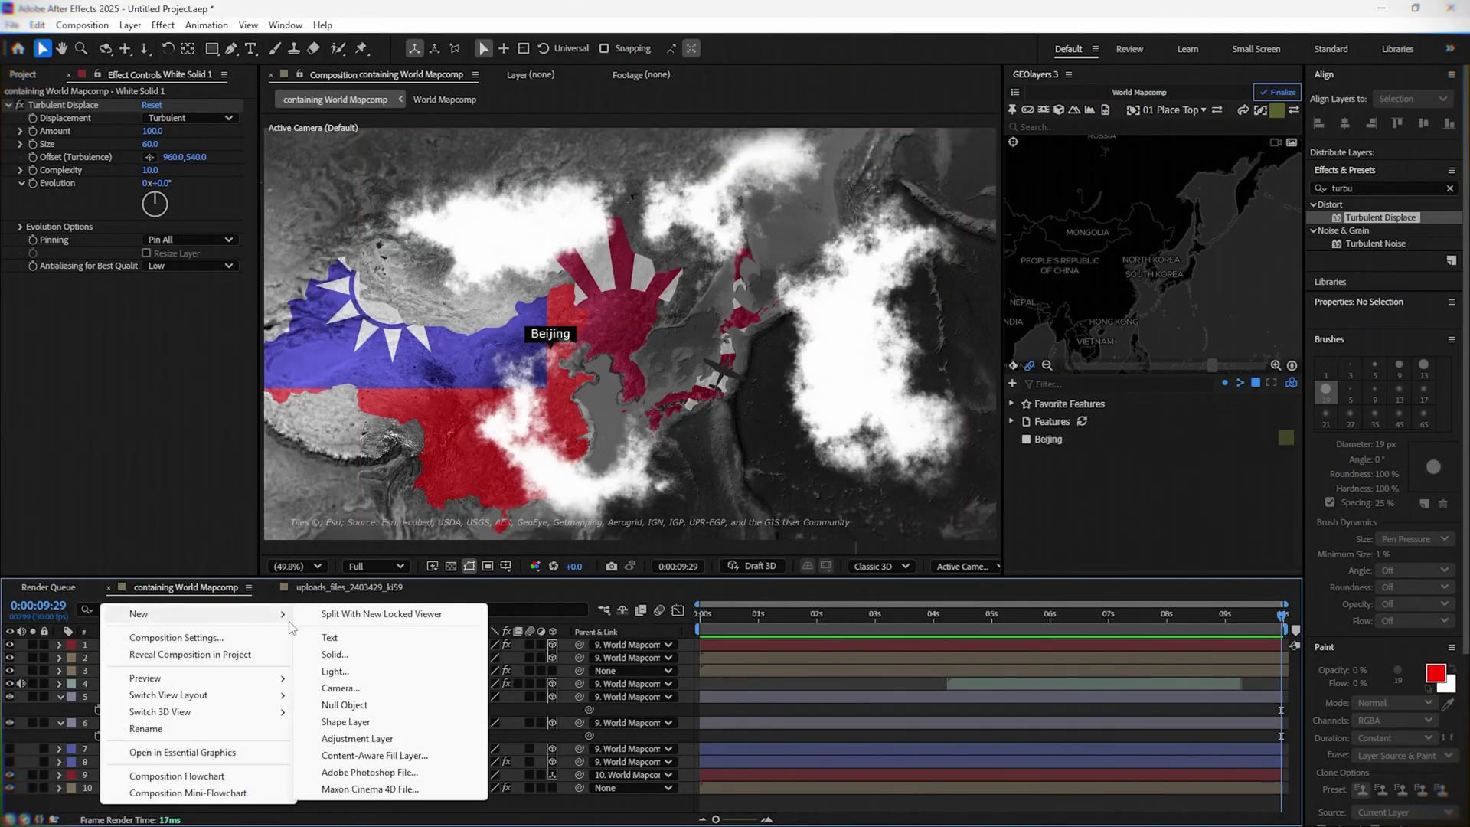
pyautogui.click(335, 655)
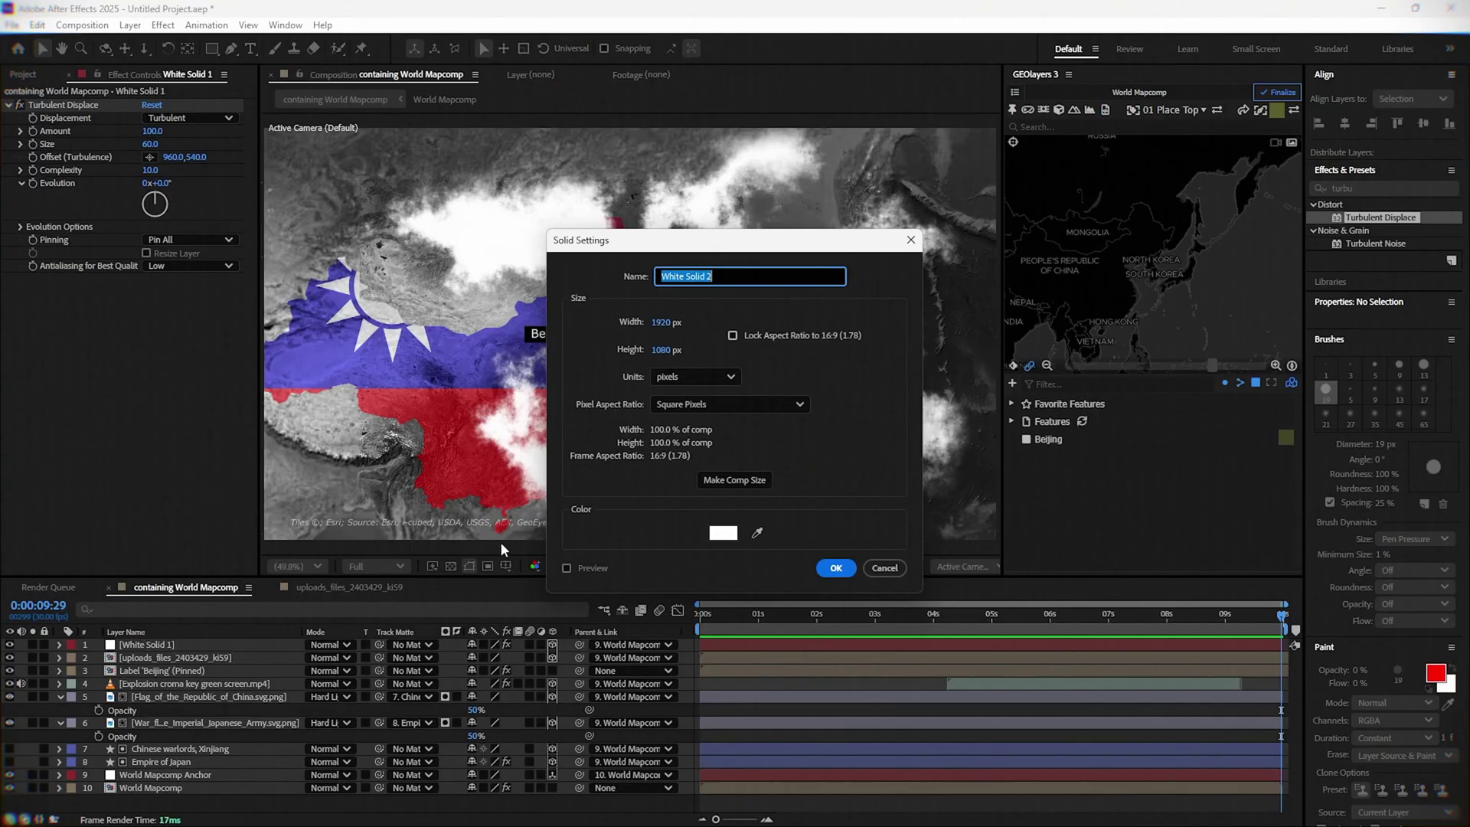
pyautogui.click(833, 568)
# - Apply Fractal Noise to White Solid 2, hide it, then reselect White Solid 1
pyautogui.click(1388, 186)
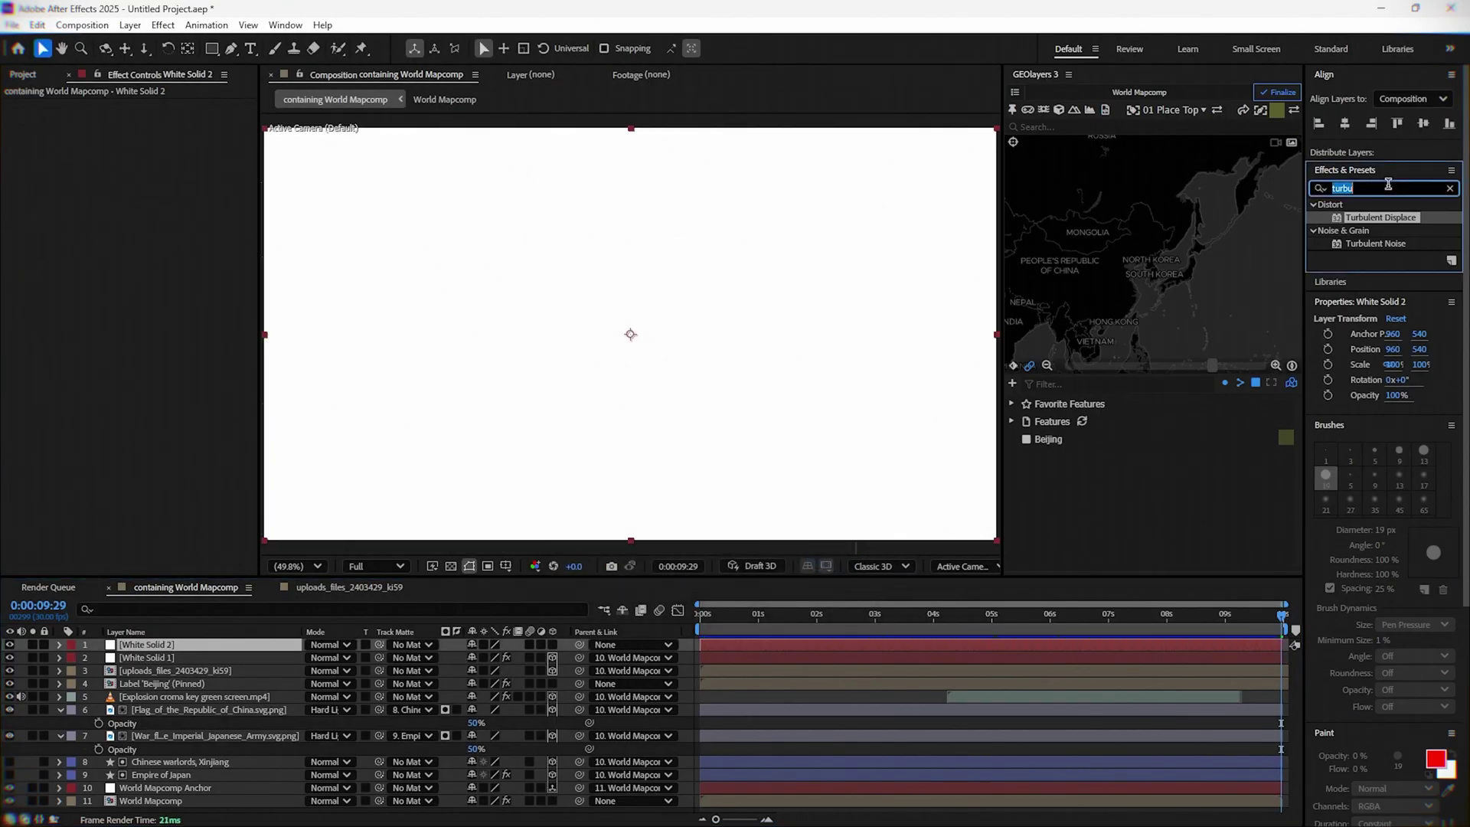
pyautogui.write('fracta')
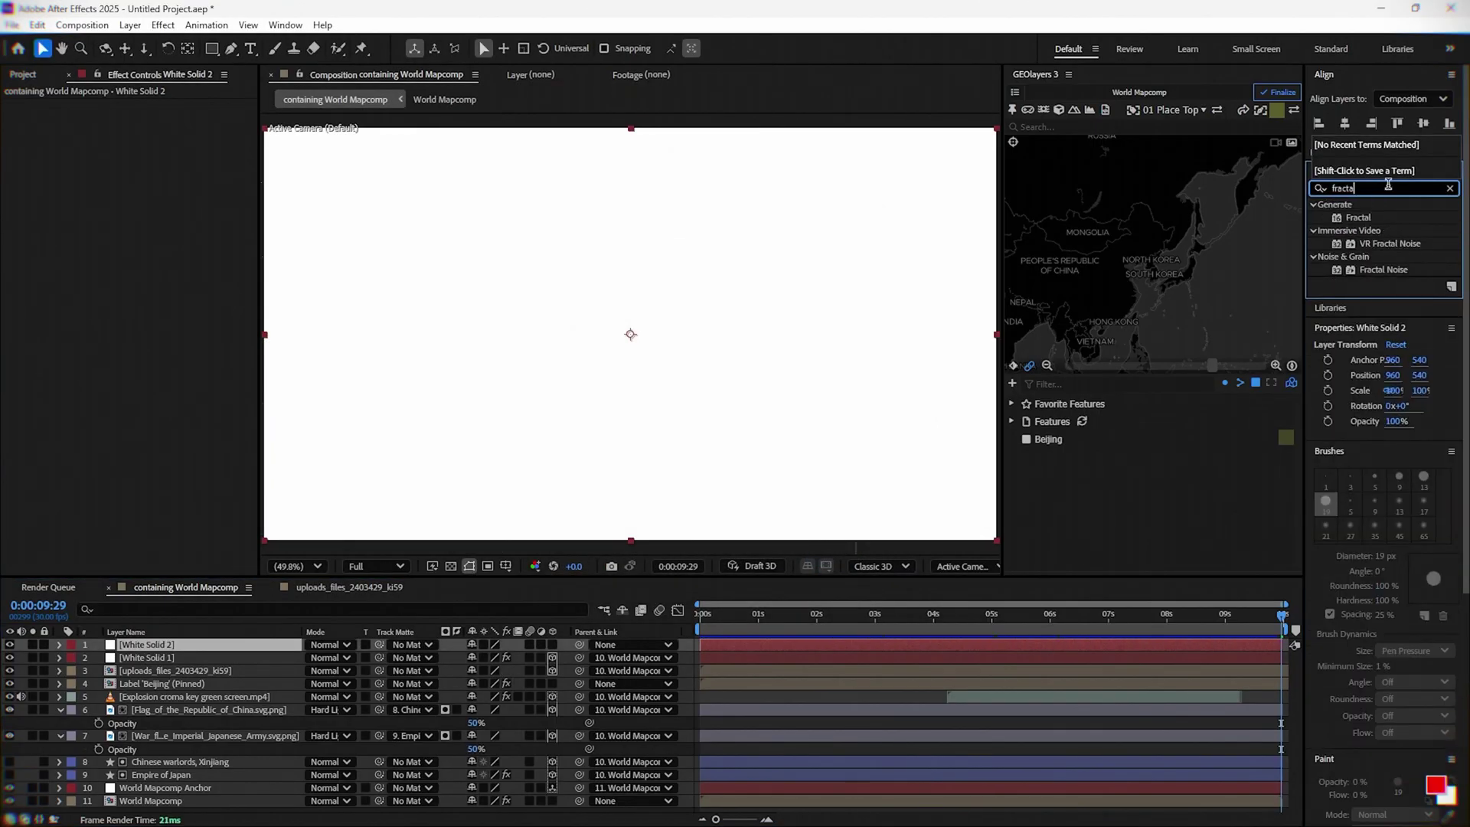
pyautogui.moveTo(1389, 270); pyautogui.dragTo(649, 310)
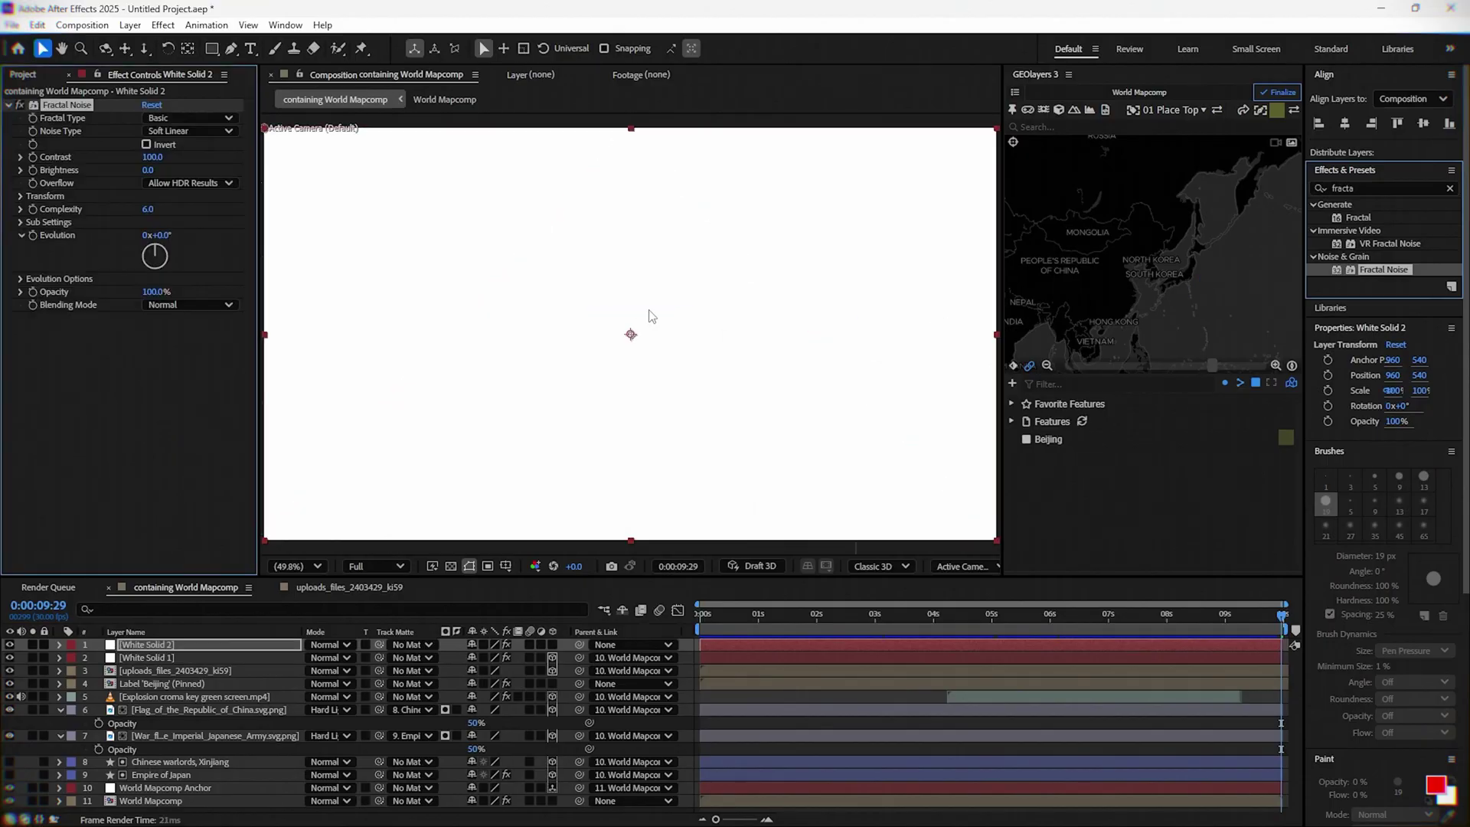
pyautogui.click(9, 644)
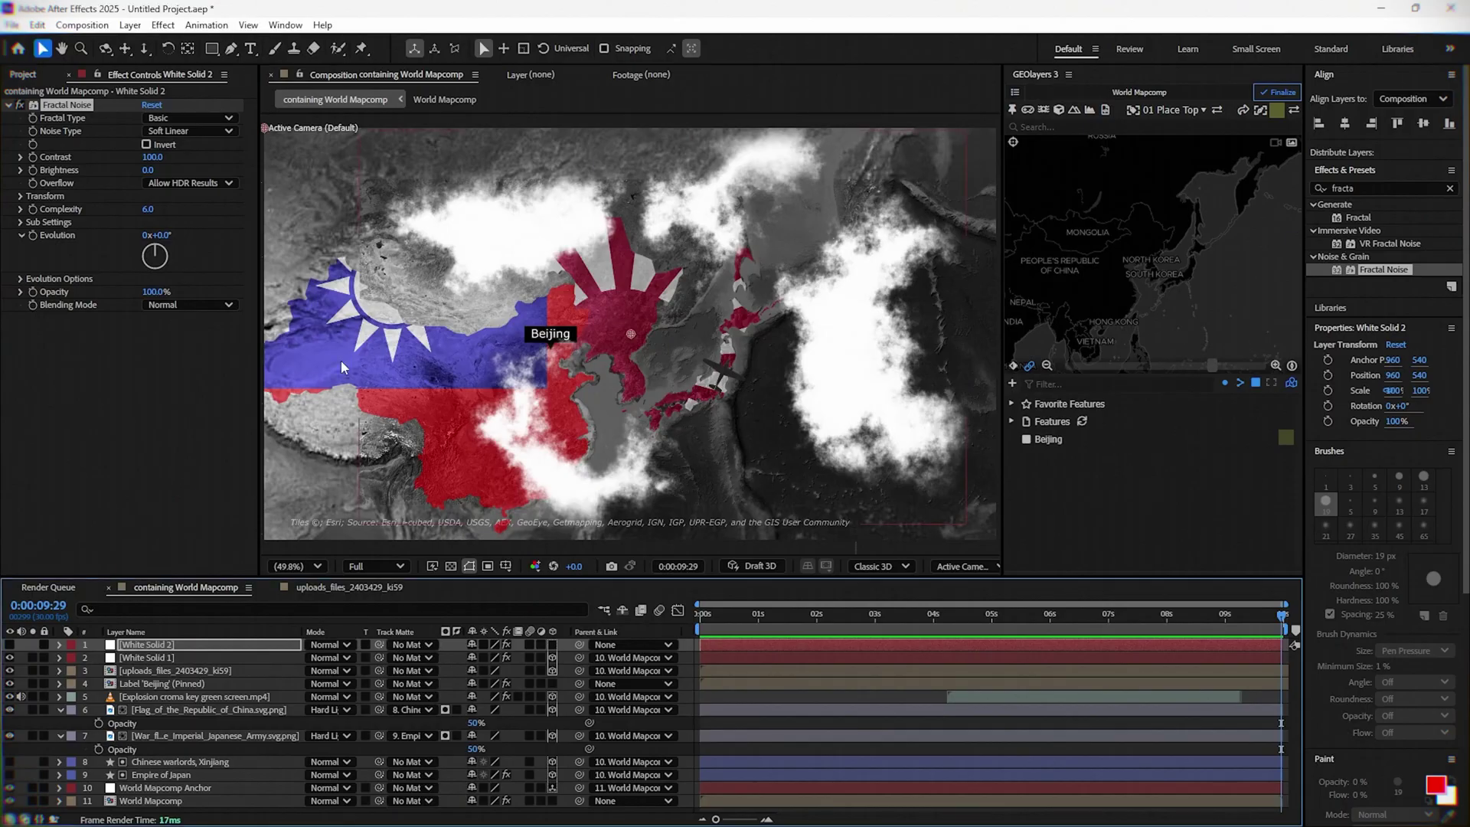
pyautogui.click(161, 660)
pyautogui.doubleClick(1371, 189)
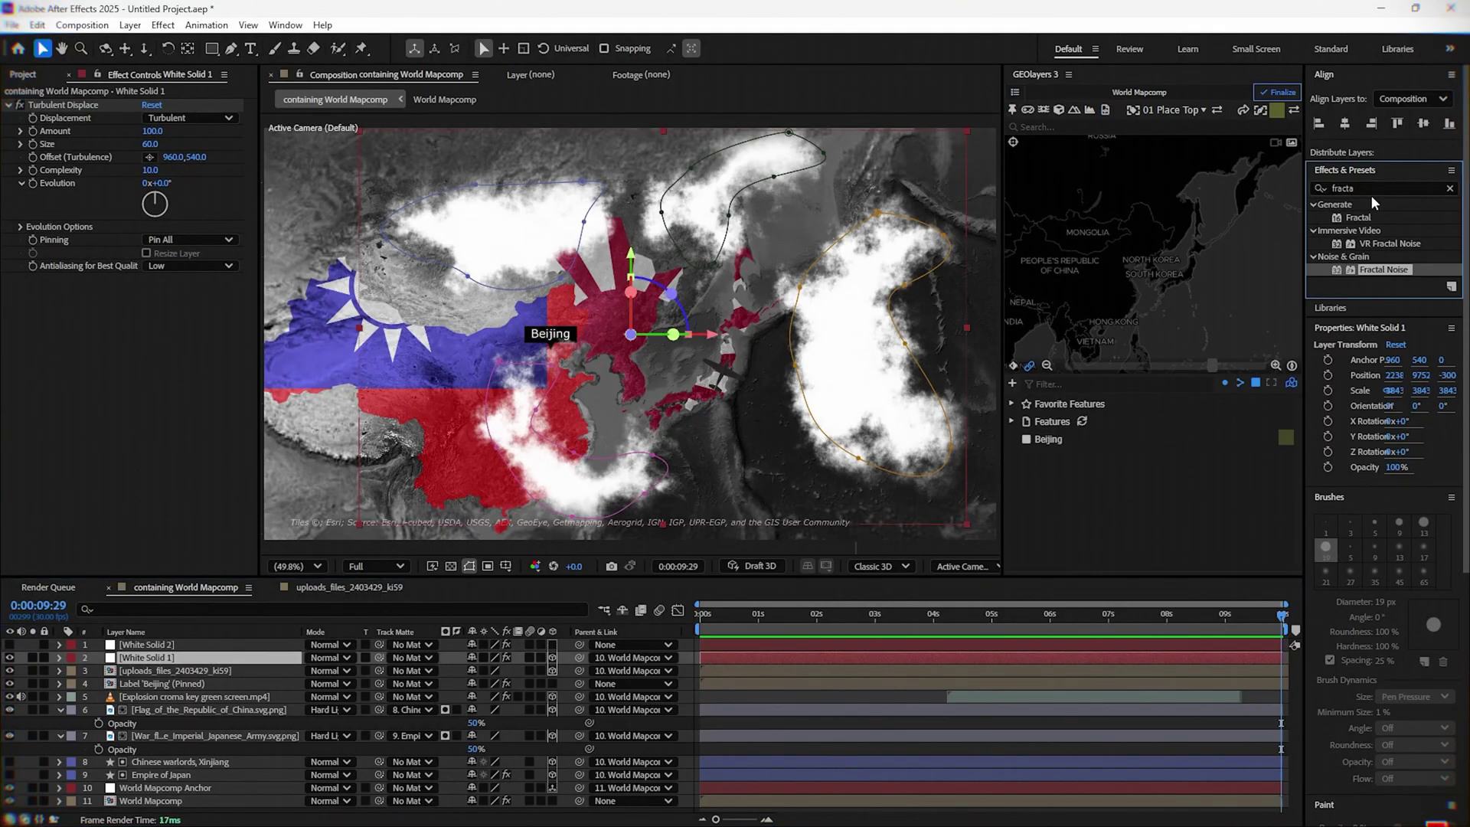
# - Add Texturize to White Solid 1 with White Solid 2 as texture, from Effects & Masks
pyautogui.write('textu')
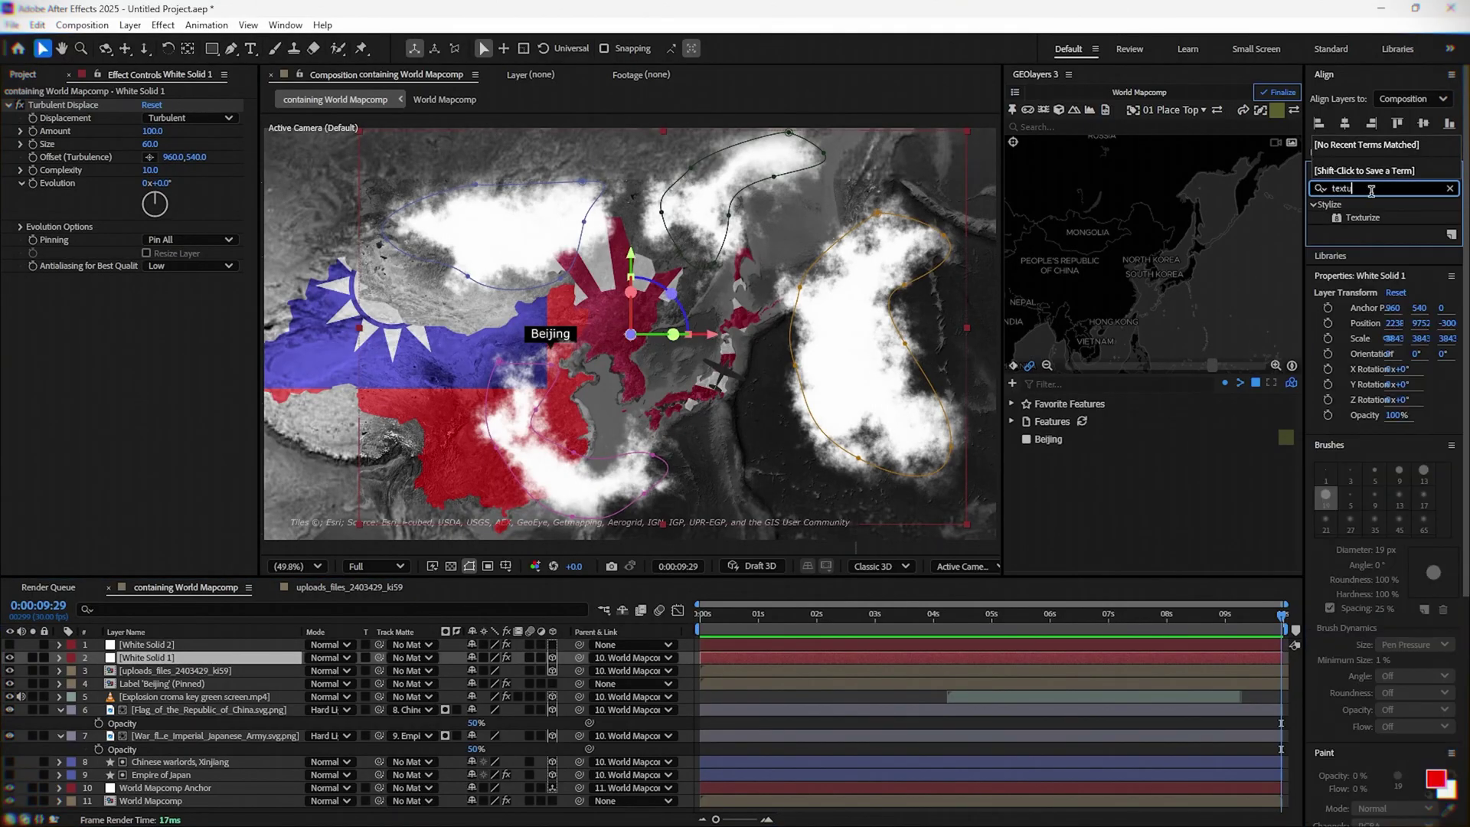
pyautogui.moveTo(1362, 218); pyautogui.dragTo(144, 659)
pyautogui.click(165, 292)
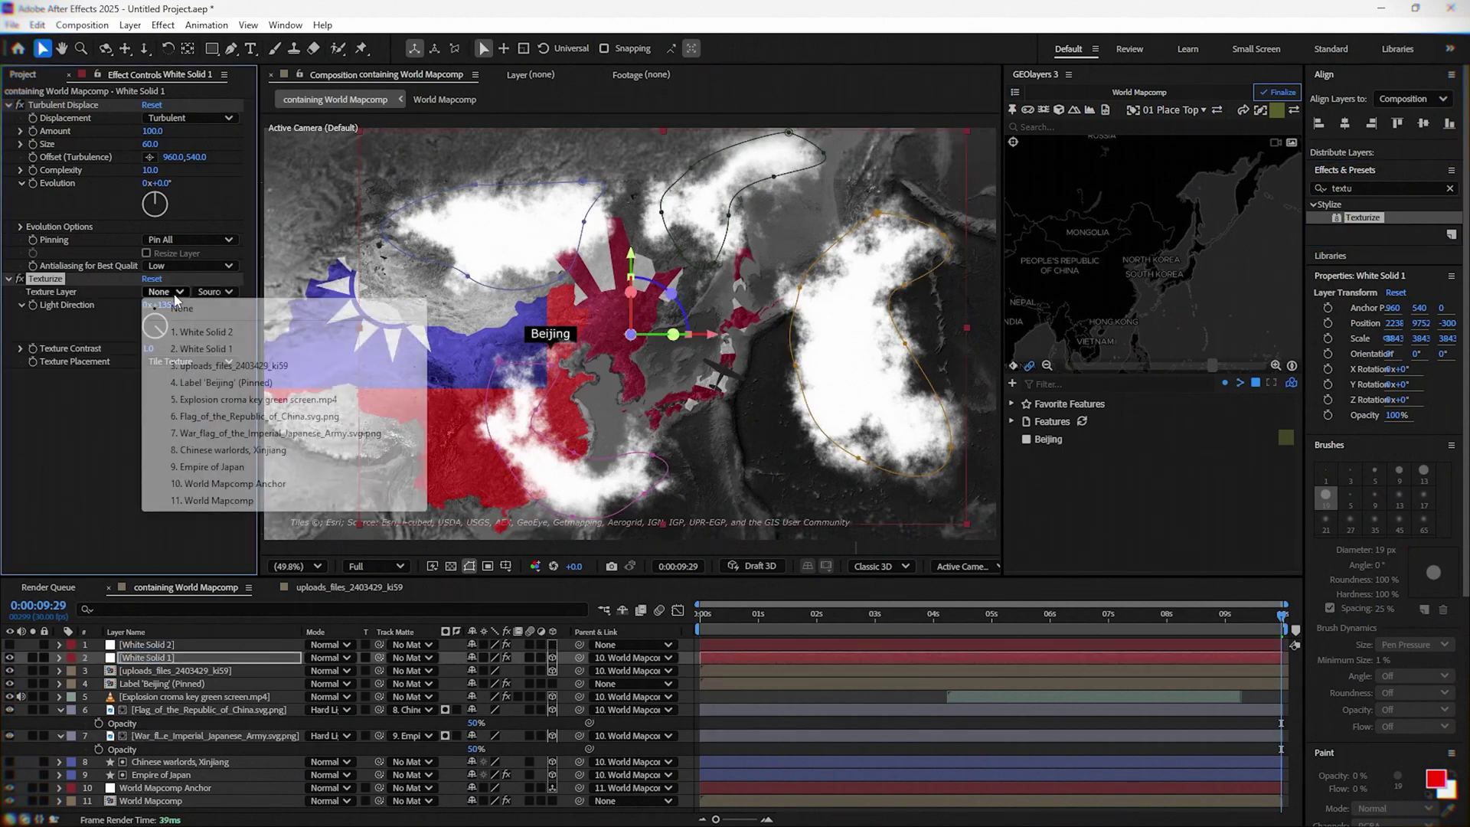
pyautogui.click(201, 332)
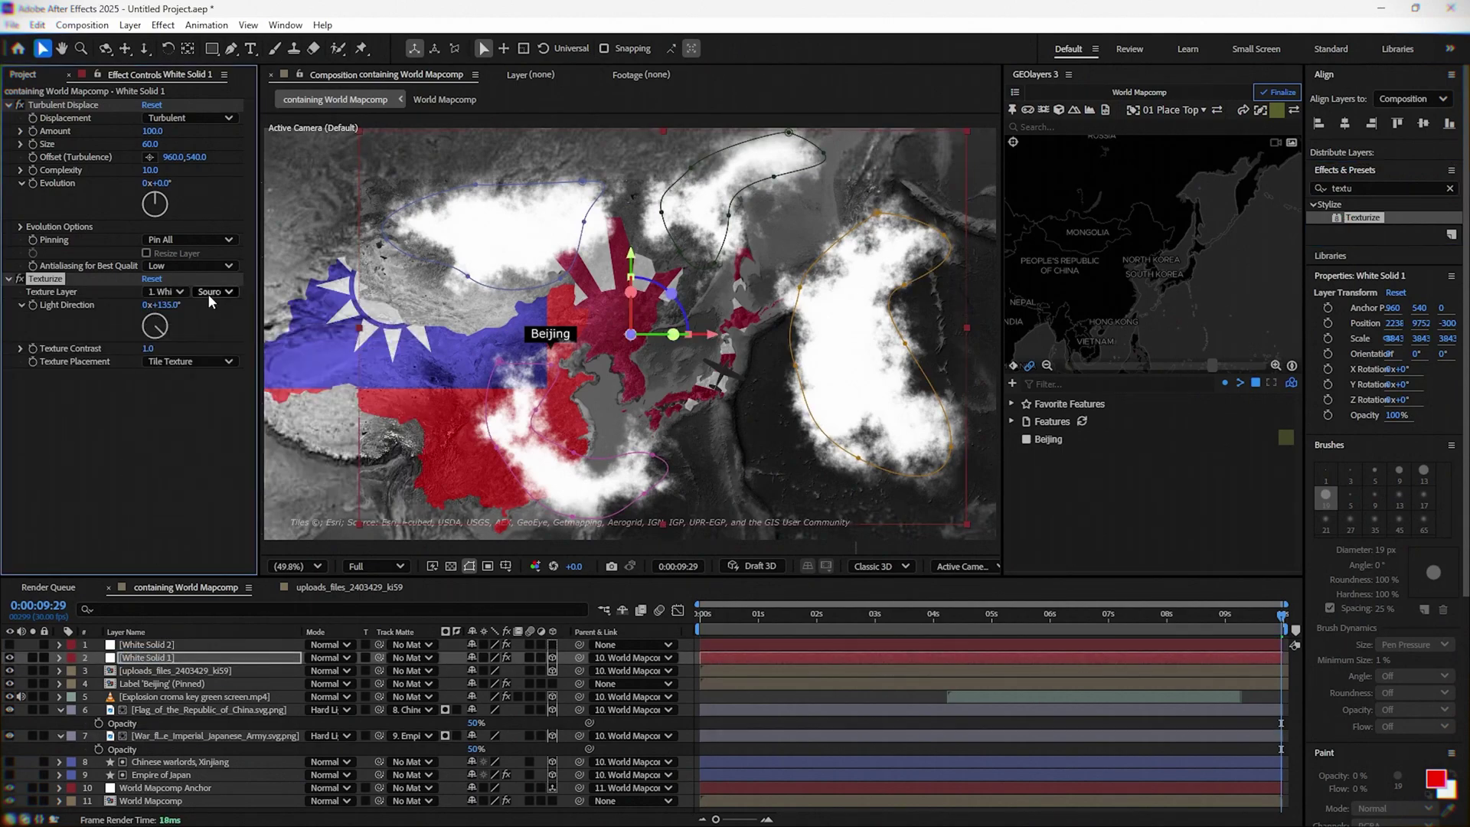
pyautogui.click(210, 293)
pyautogui.click(237, 341)
# - On White Solid 2, set Fractal Noise's Fractal Type to Cloudy and Noise Type to Spline
pyautogui.click(156, 645)
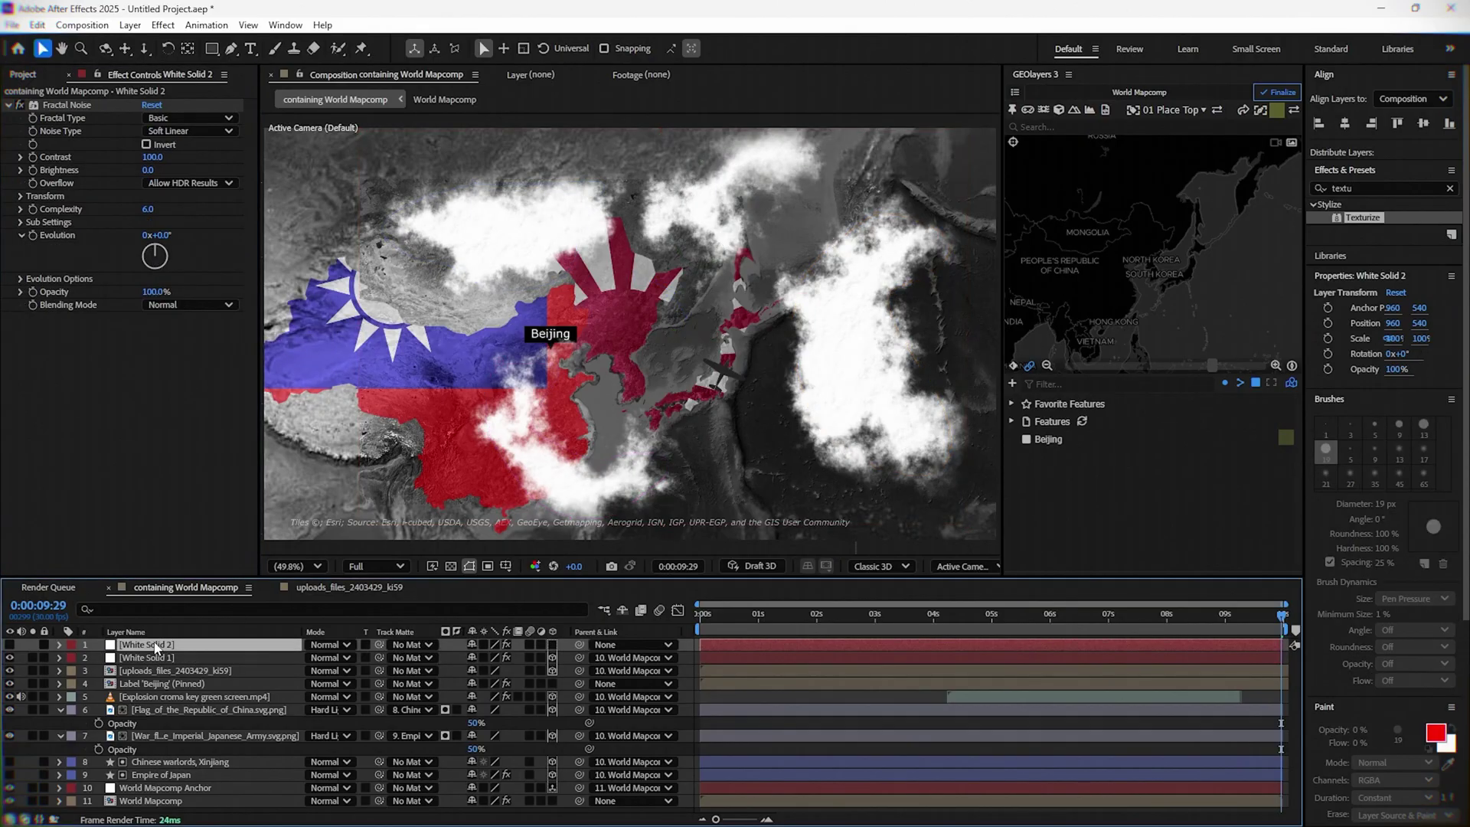
pyautogui.click(188, 118)
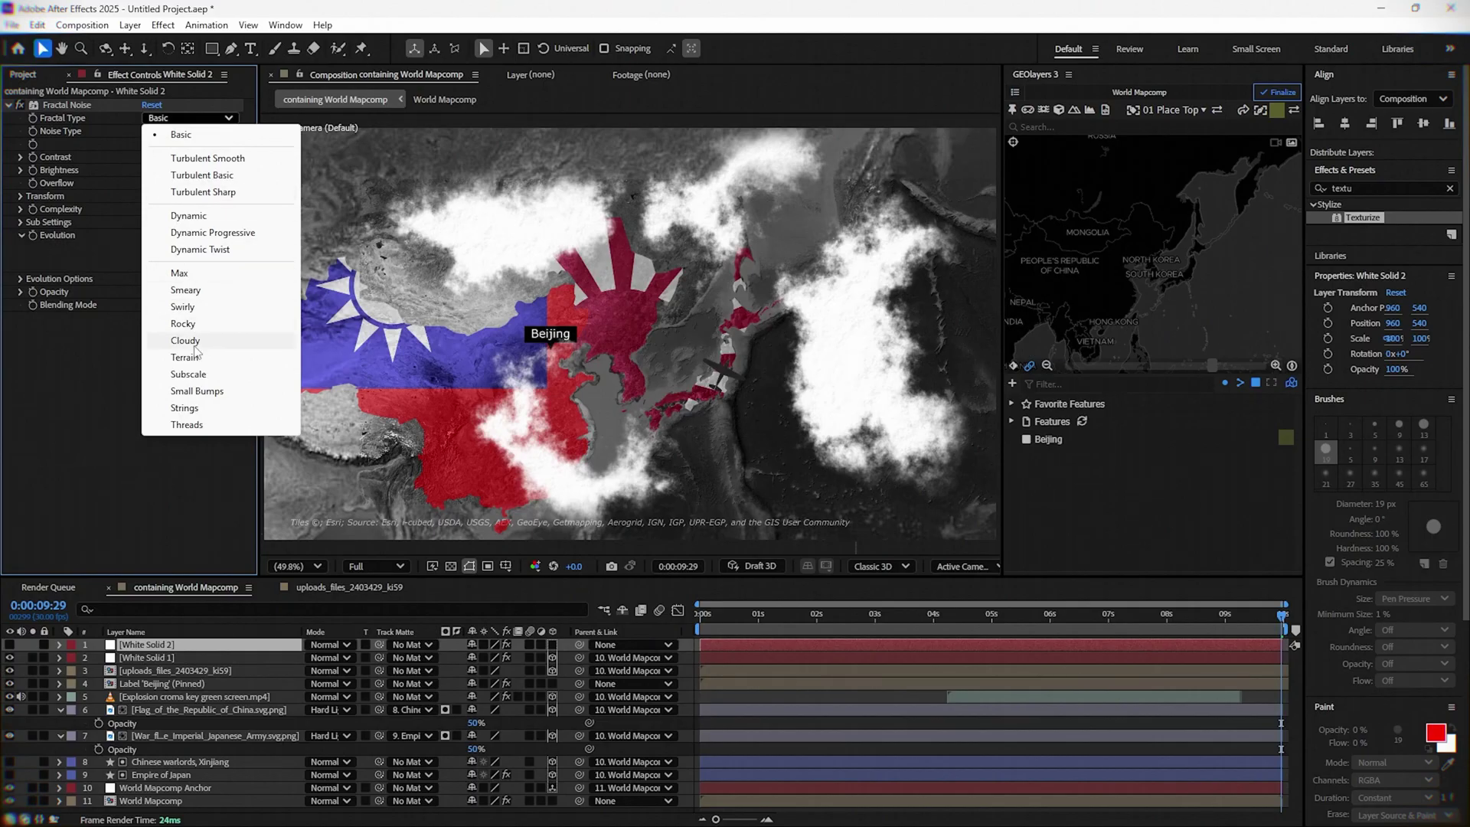
pyautogui.click(186, 340)
pyautogui.click(180, 132)
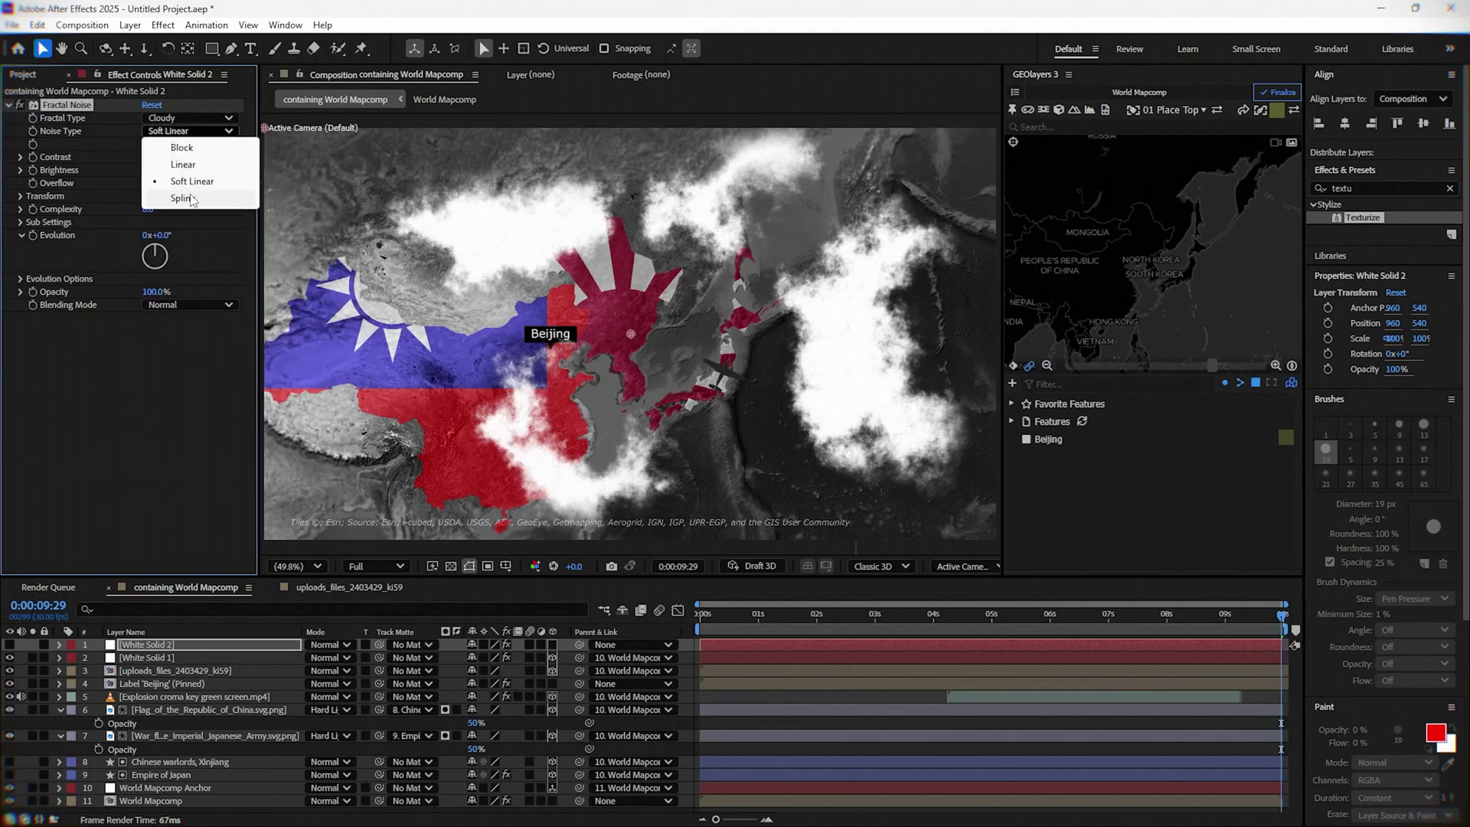
pyautogui.click(178, 201)
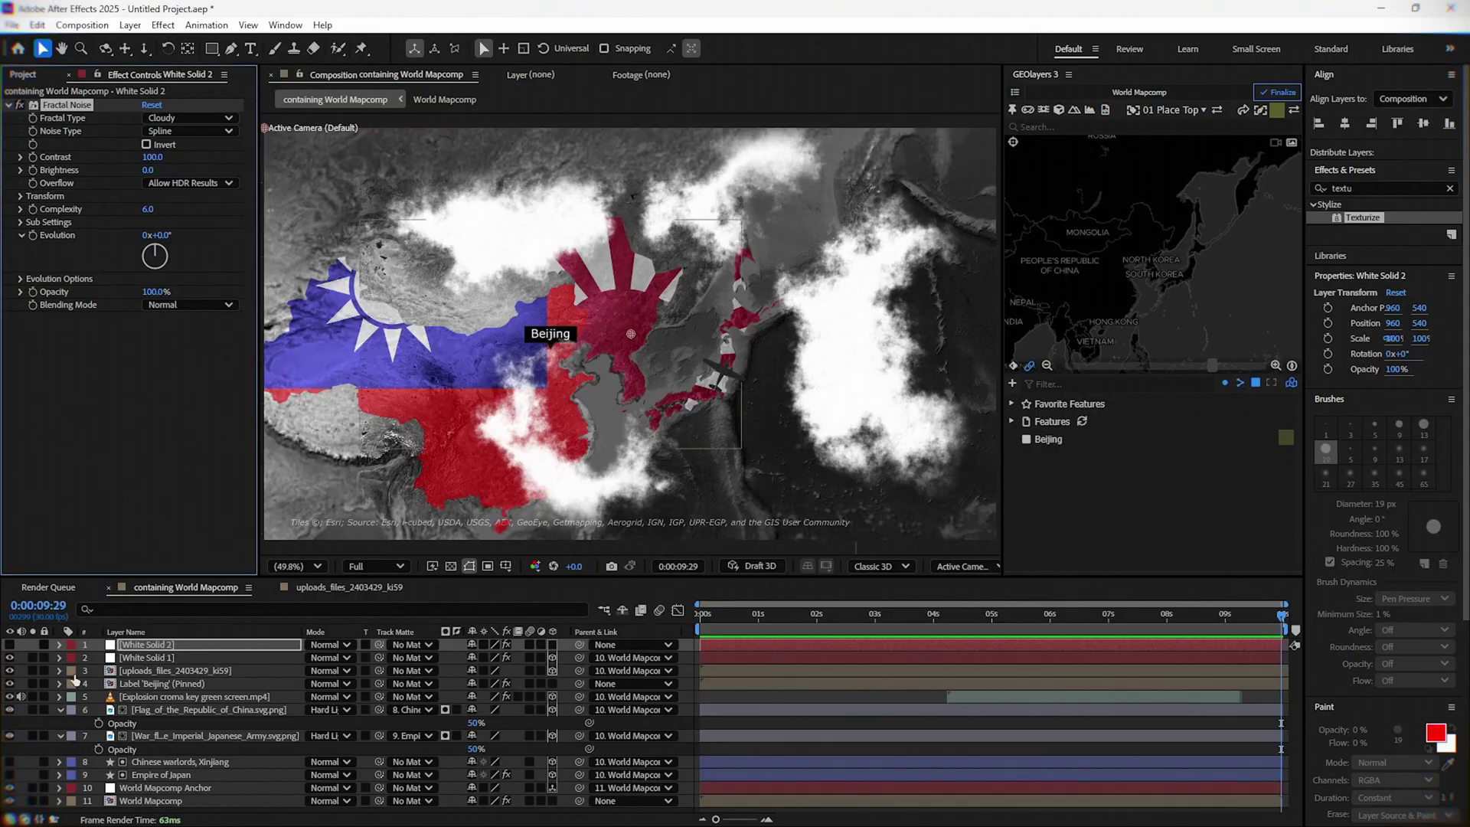
# - Expand White Solid 2's Fractal Noise Transform settings and give the timeline more room
pyautogui.click(59, 644)
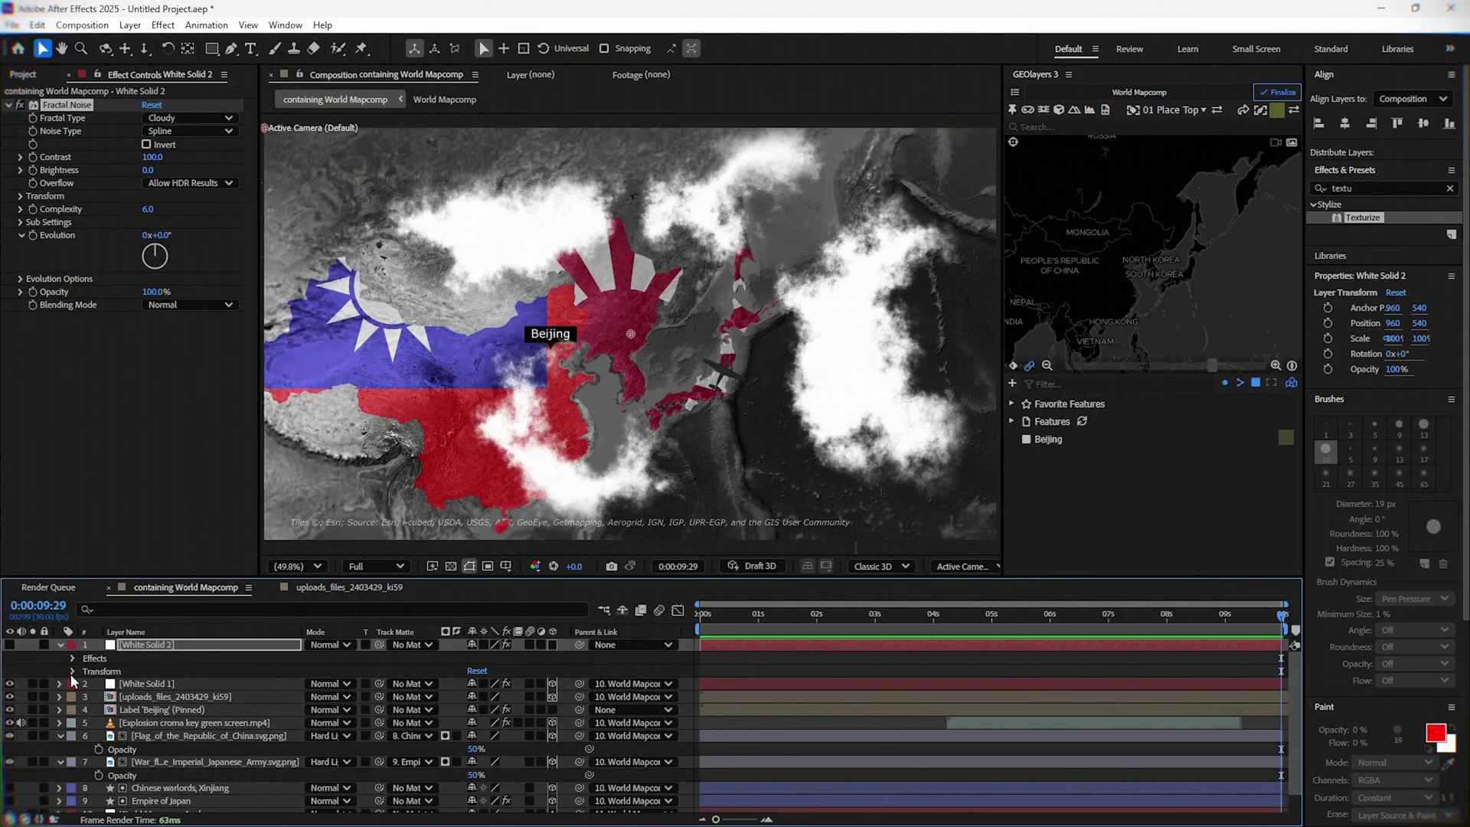
pyautogui.click(73, 659)
pyautogui.click(85, 672)
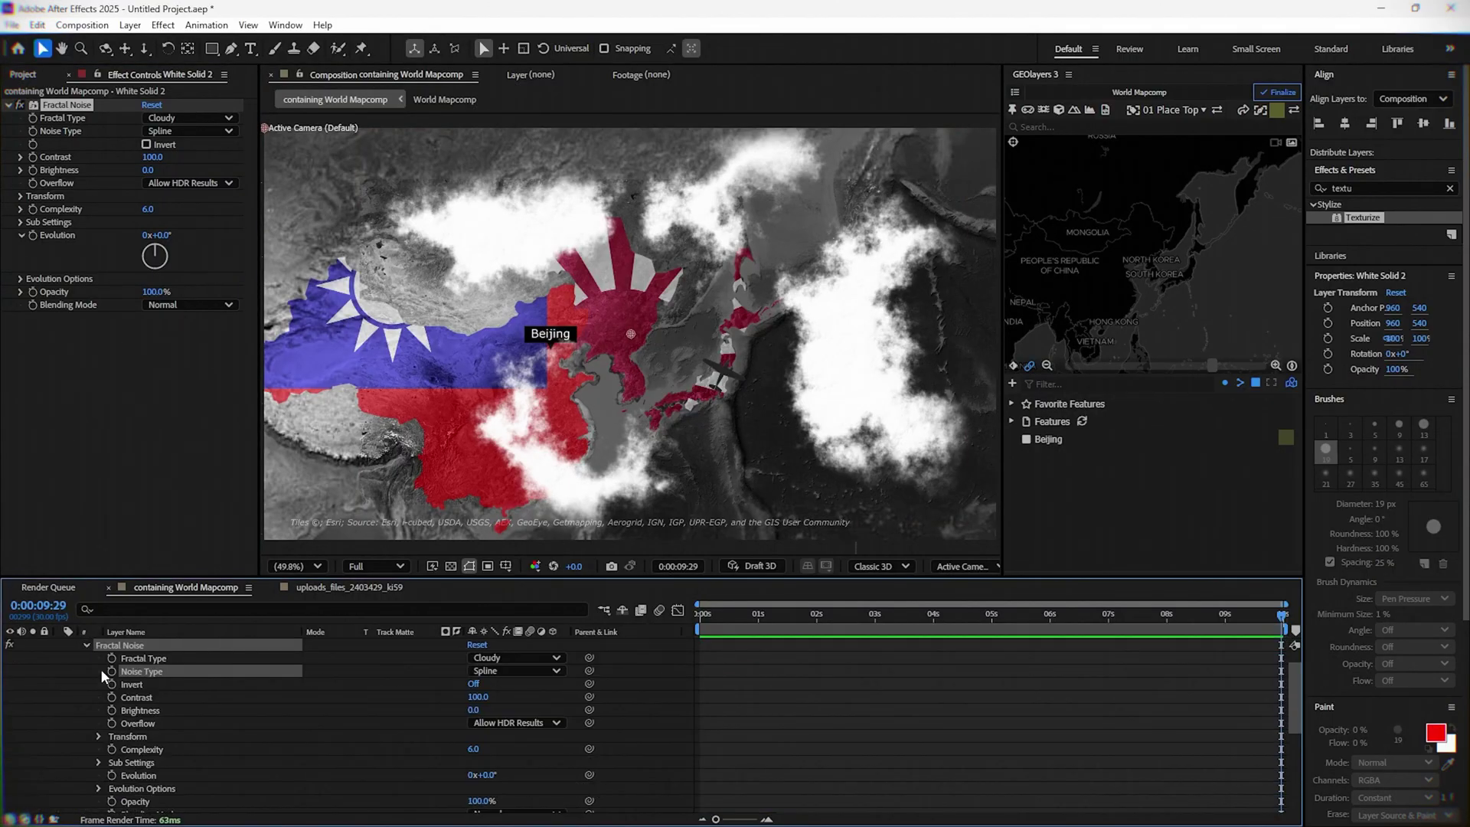
pyautogui.scroll(-3, 135, 684)
pyautogui.click(98, 659)
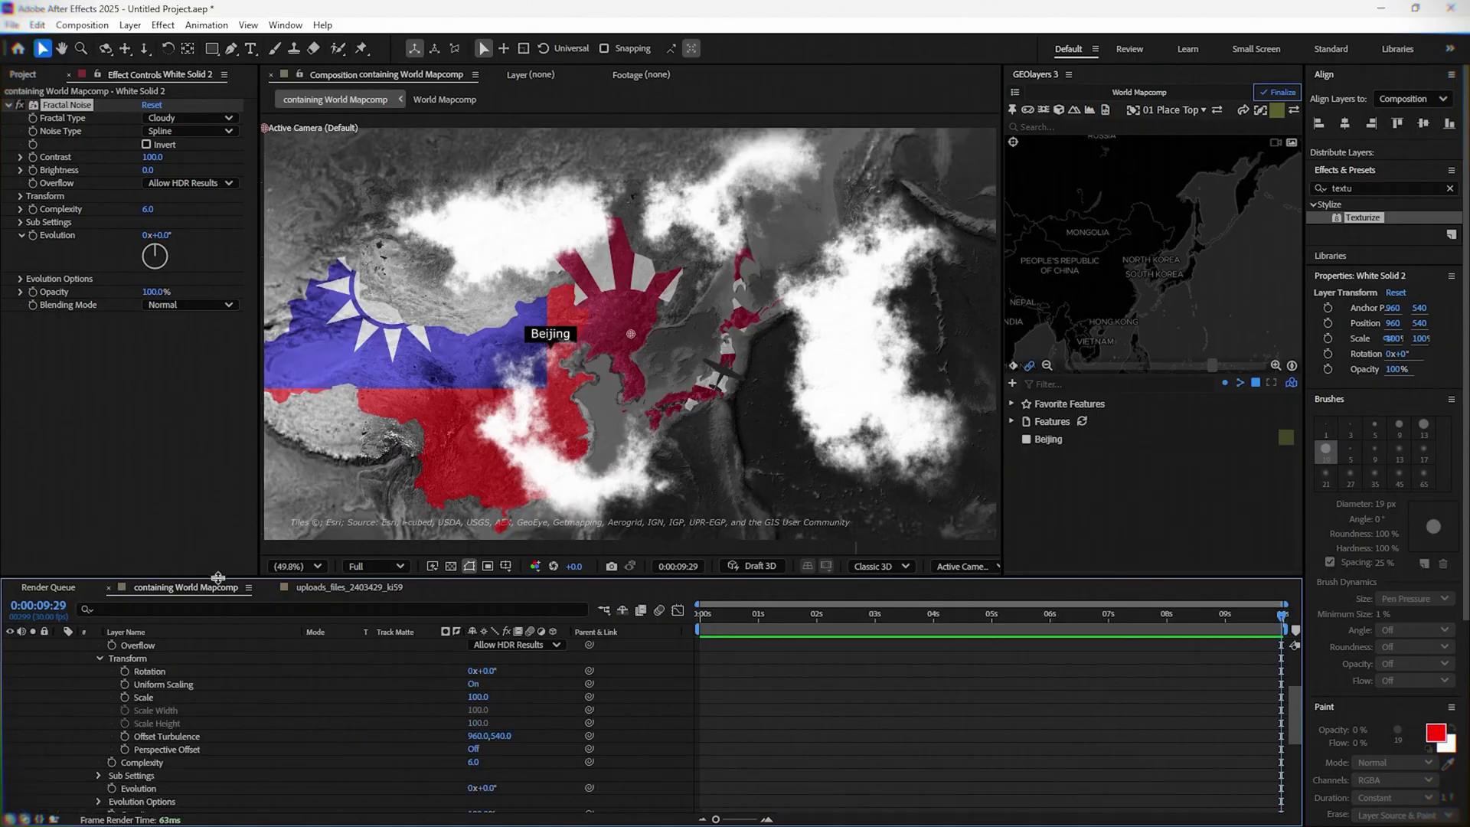
pyautogui.moveTo(219, 577); pyautogui.dragTo(246, 290)
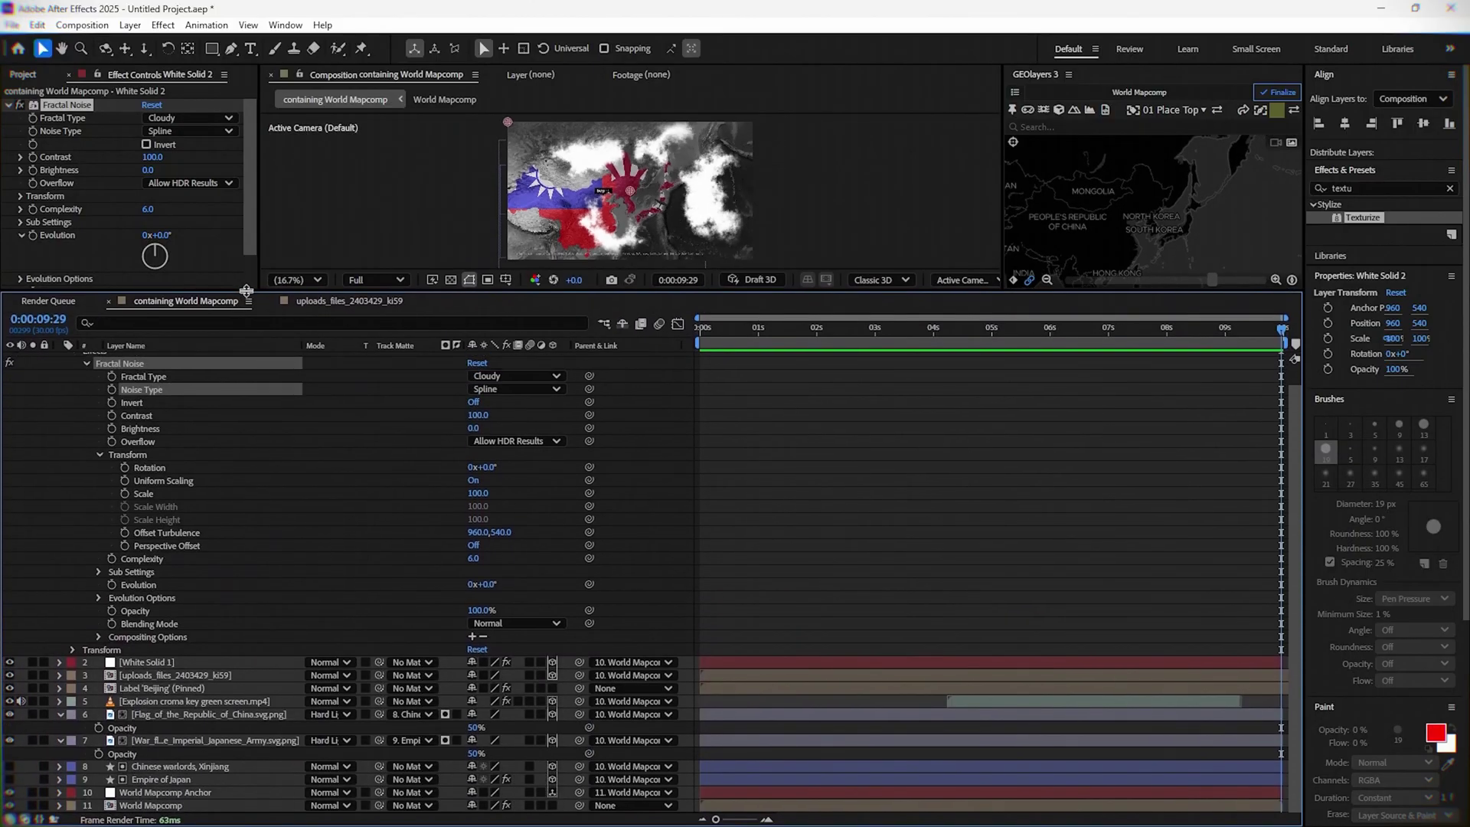
# - Pick-whip Fractal Noise Offset Turbulence to White Solid 1's Turbulent Displace Offset (Turbulence)
pyautogui.click(60, 662)
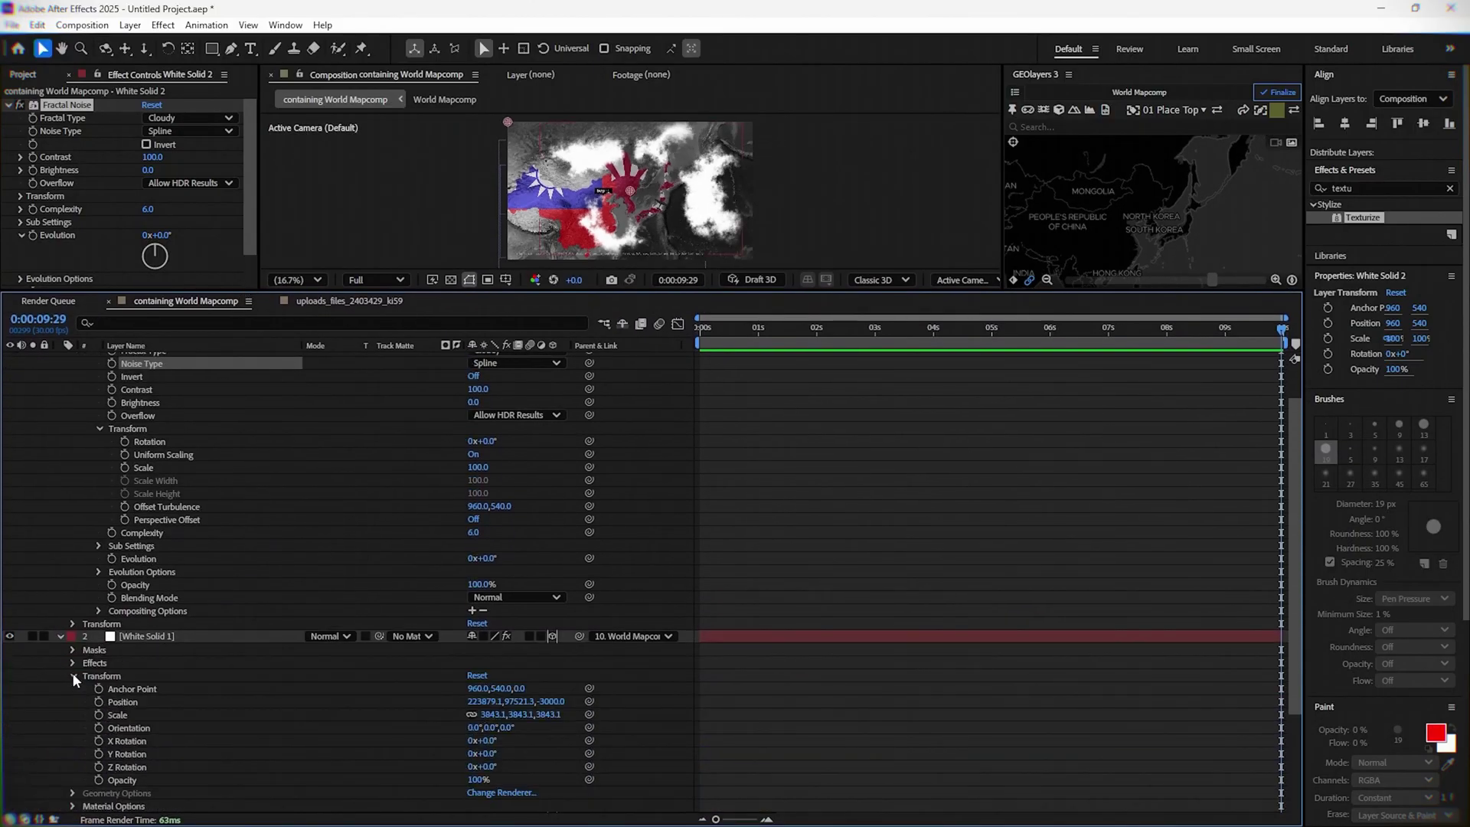
pyautogui.click(73, 674)
pyautogui.click(75, 663)
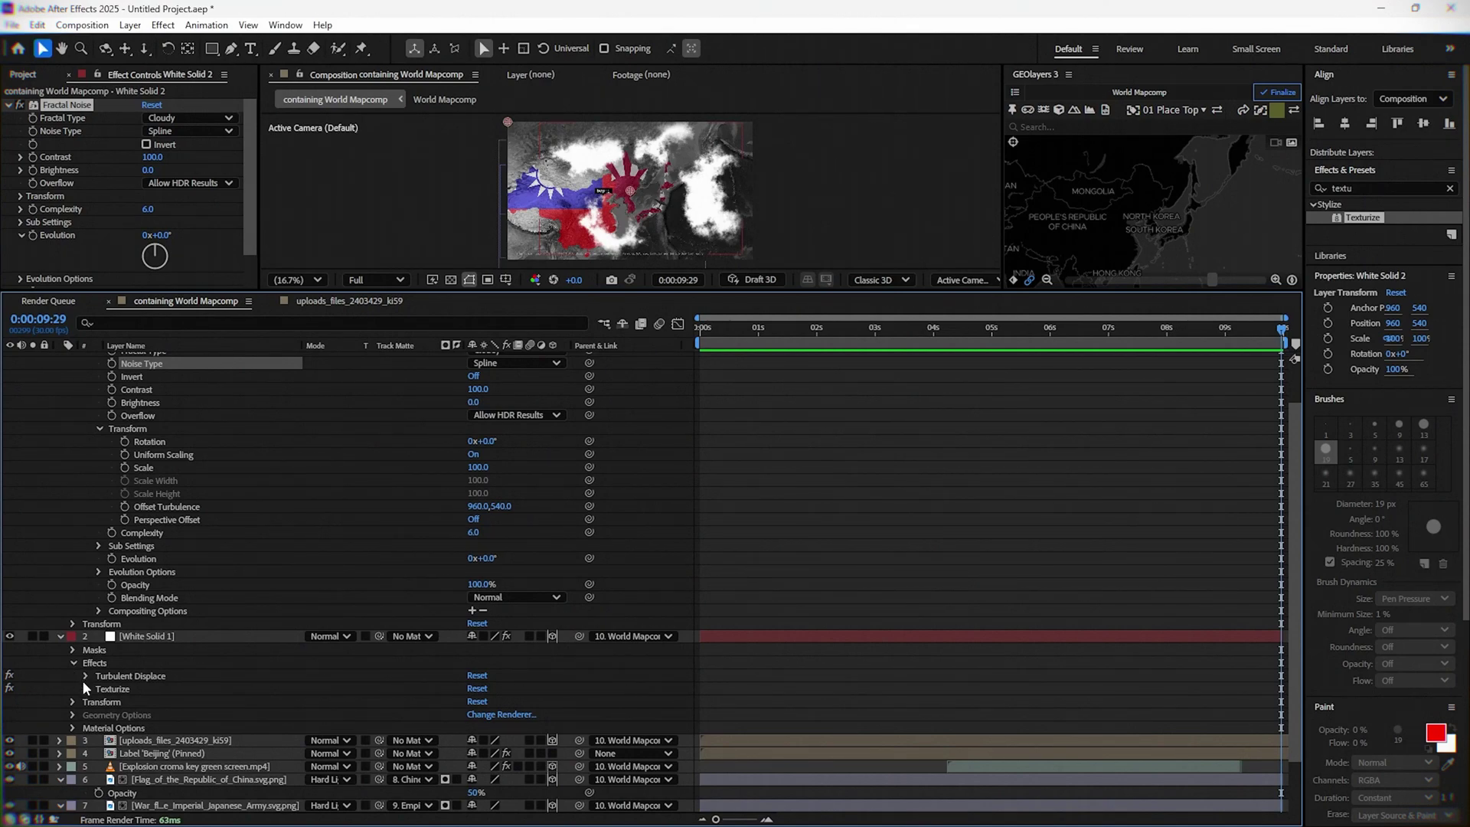
pyautogui.click(83, 676)
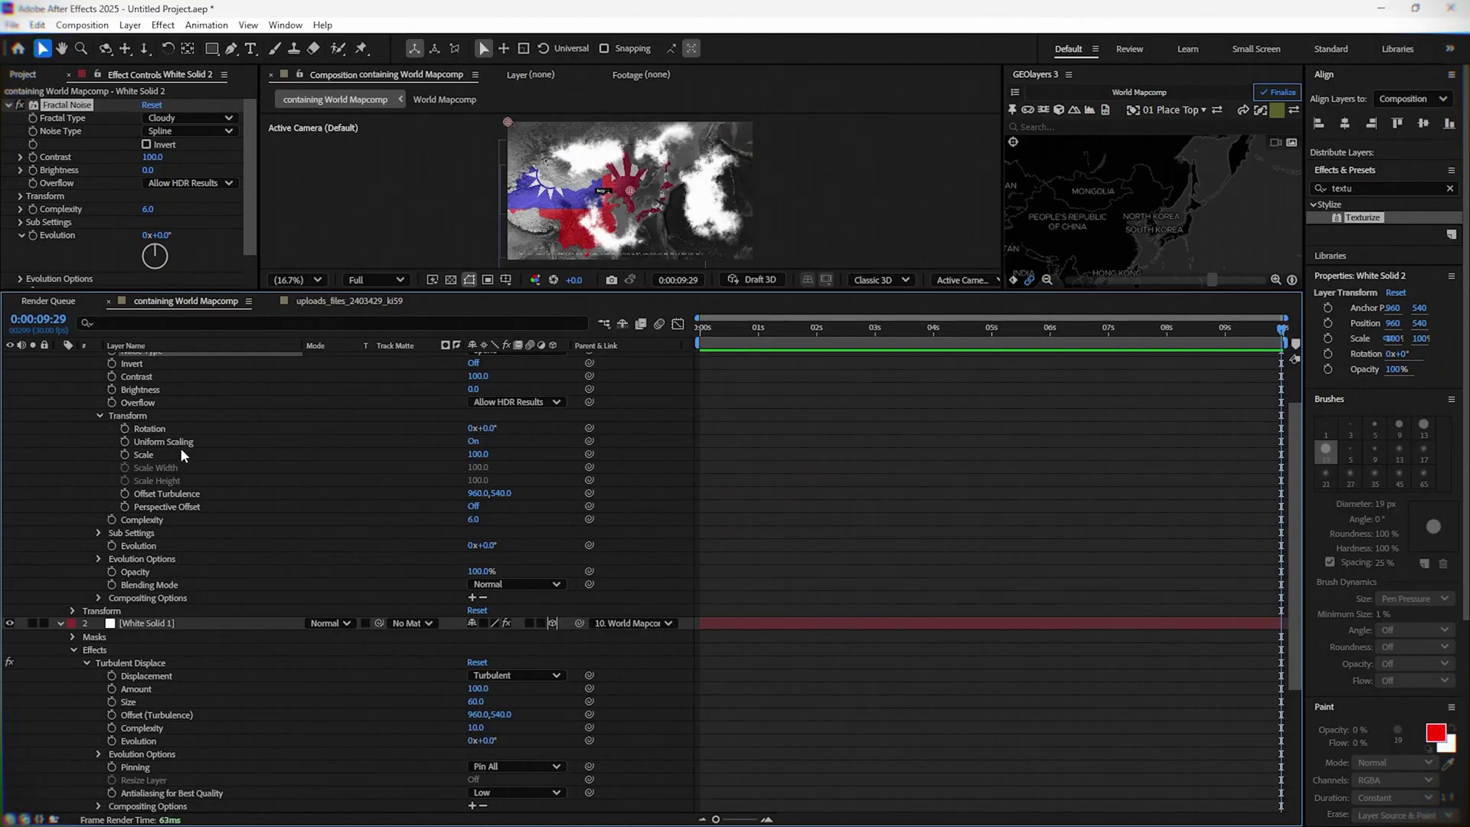
pyautogui.click(212, 495)
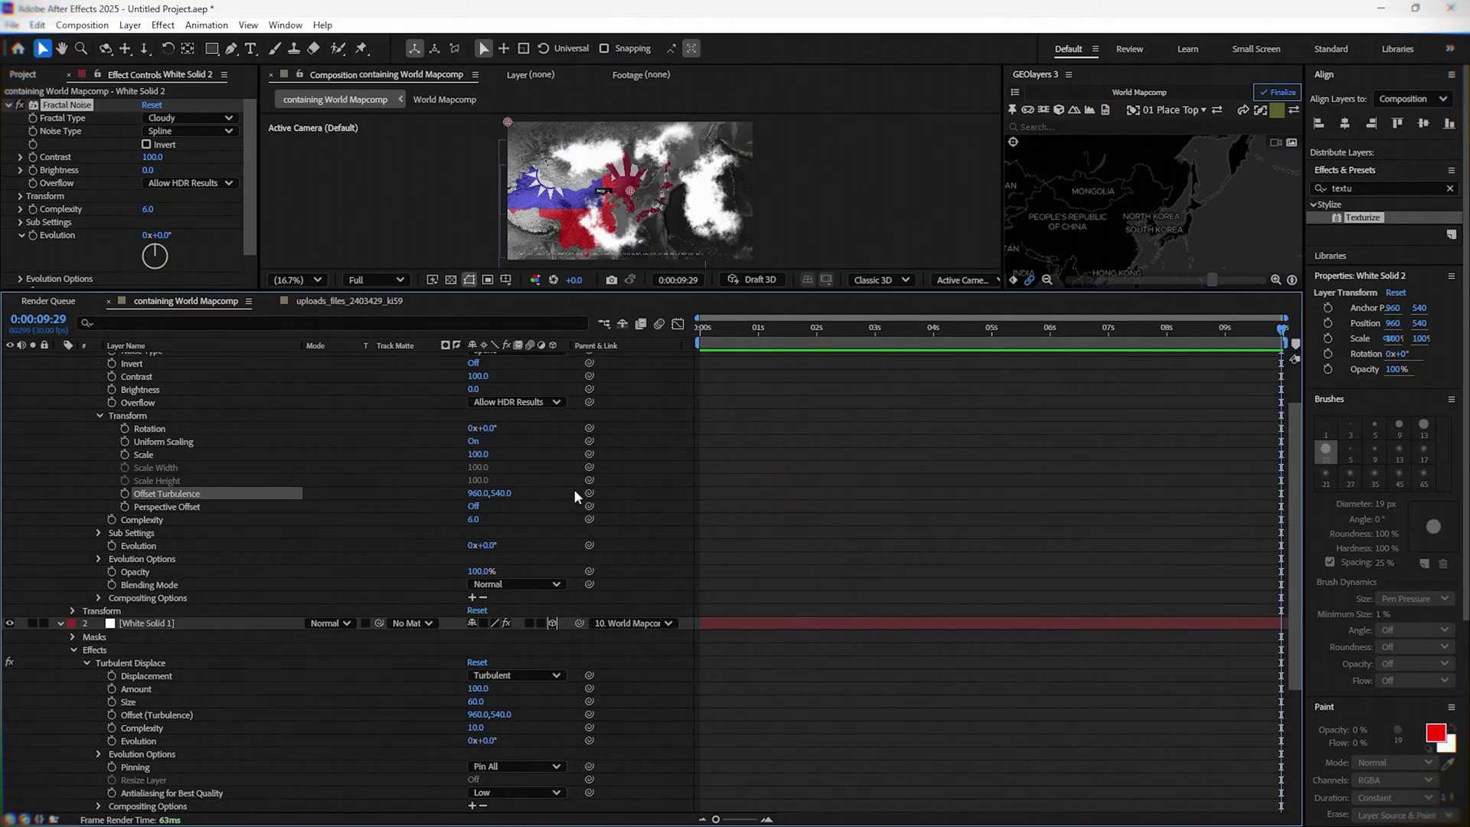
pyautogui.moveTo(589, 493); pyautogui.dragTo(183, 714)
# - Enlarge the composition viewer, deselect layers and collapse White Solid 2's properties
pyautogui.moveTo(398, 292); pyautogui.dragTo(405, 496)
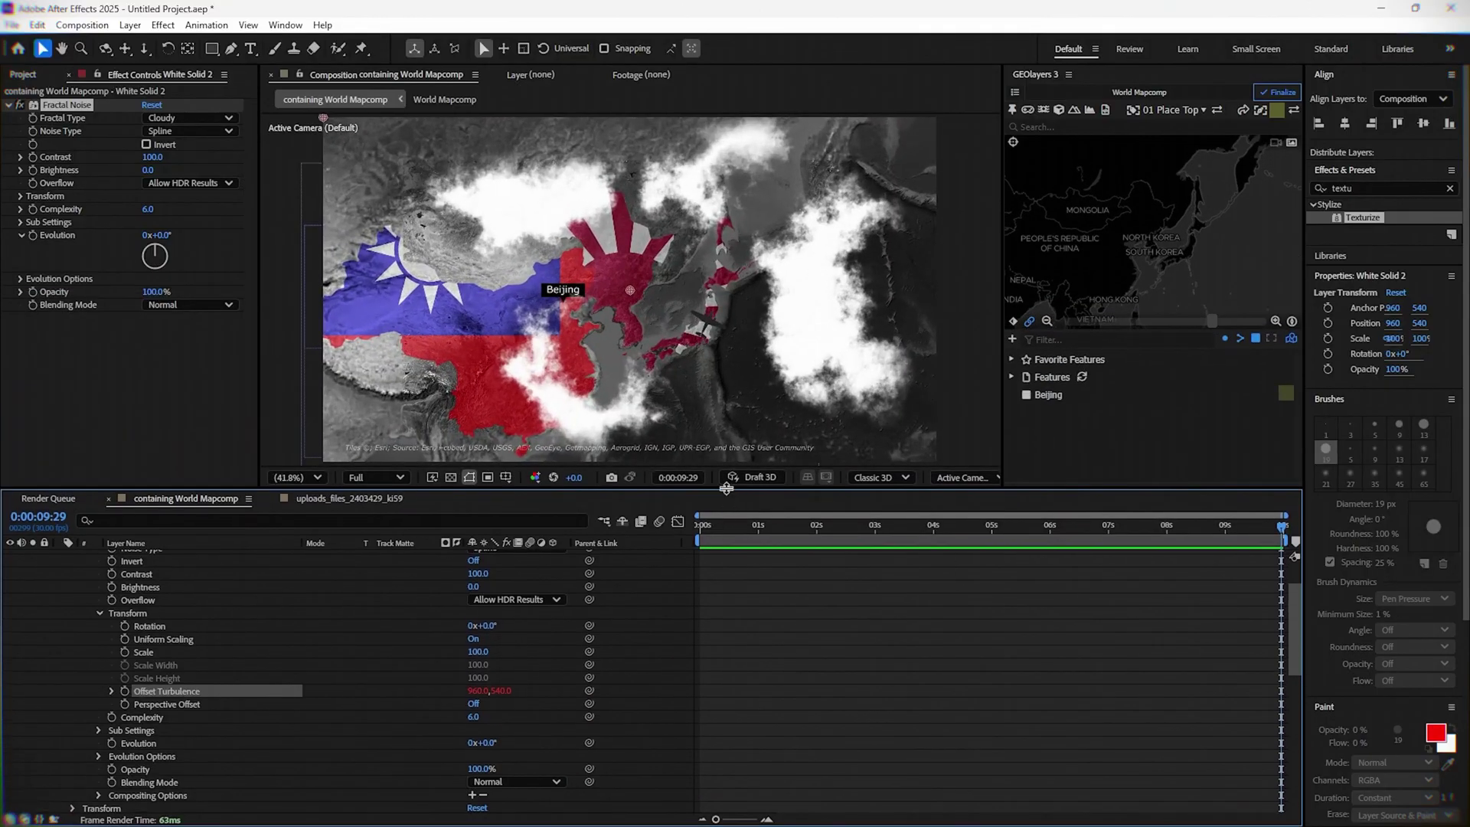
pyautogui.moveTo(729, 490); pyautogui.dragTo(773, 595)
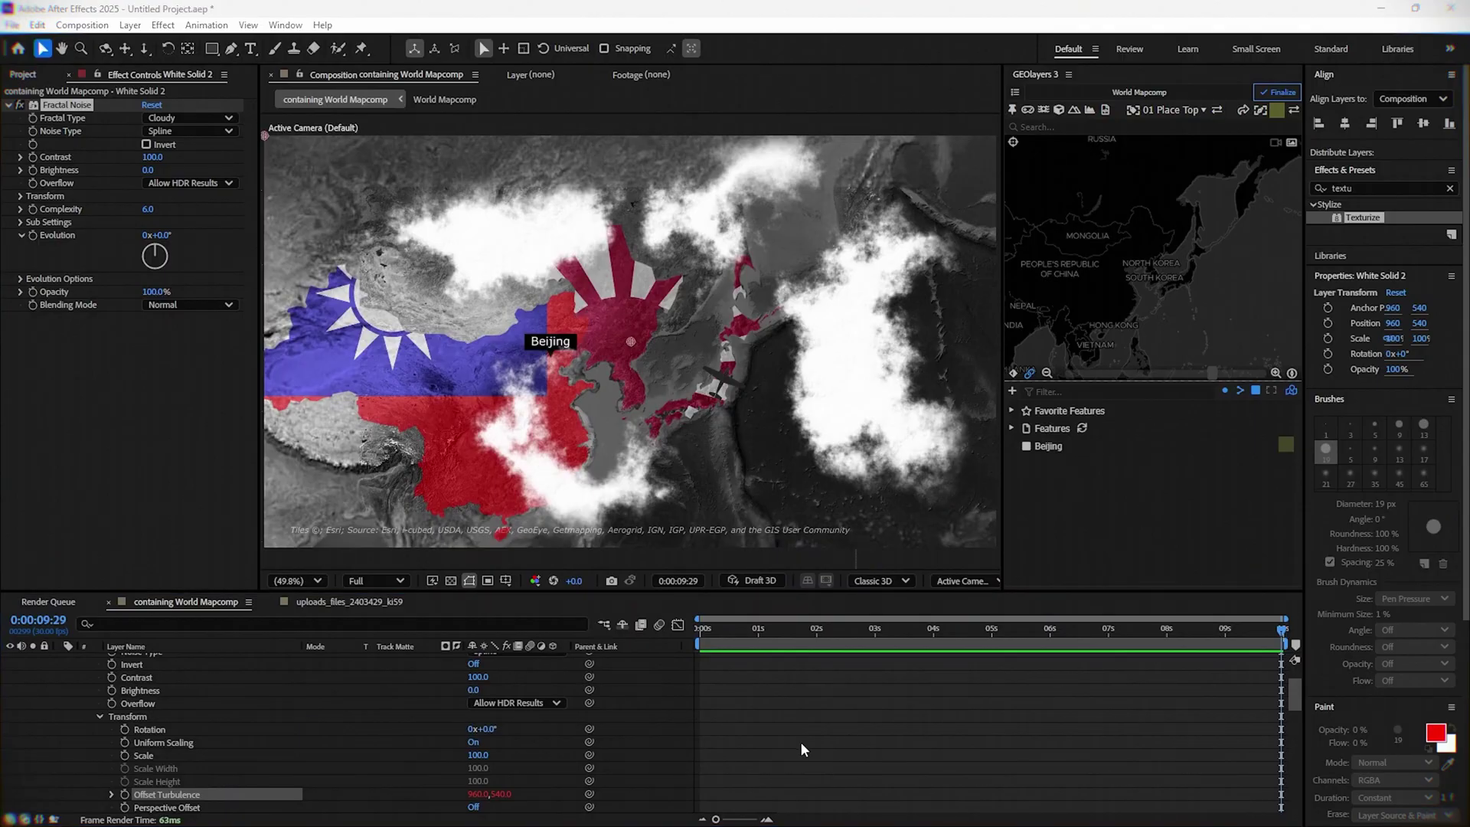
pyautogui.click(852, 740)
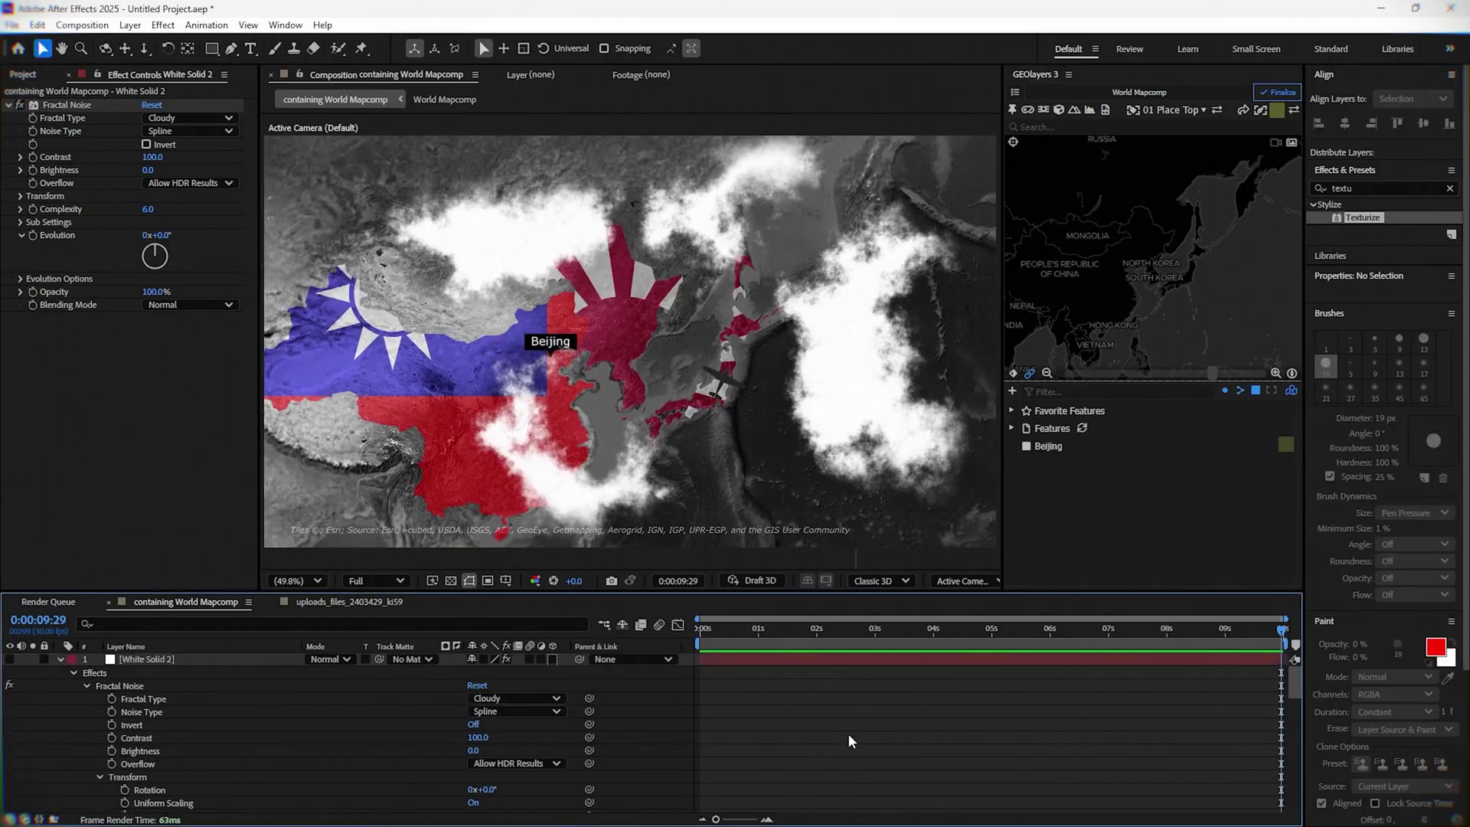
pyautogui.click(60, 660)
# - Keyframe White Solid 1's Turbulent Displace Offset at the start, ending at 1150,540
pyautogui.click(145, 672)
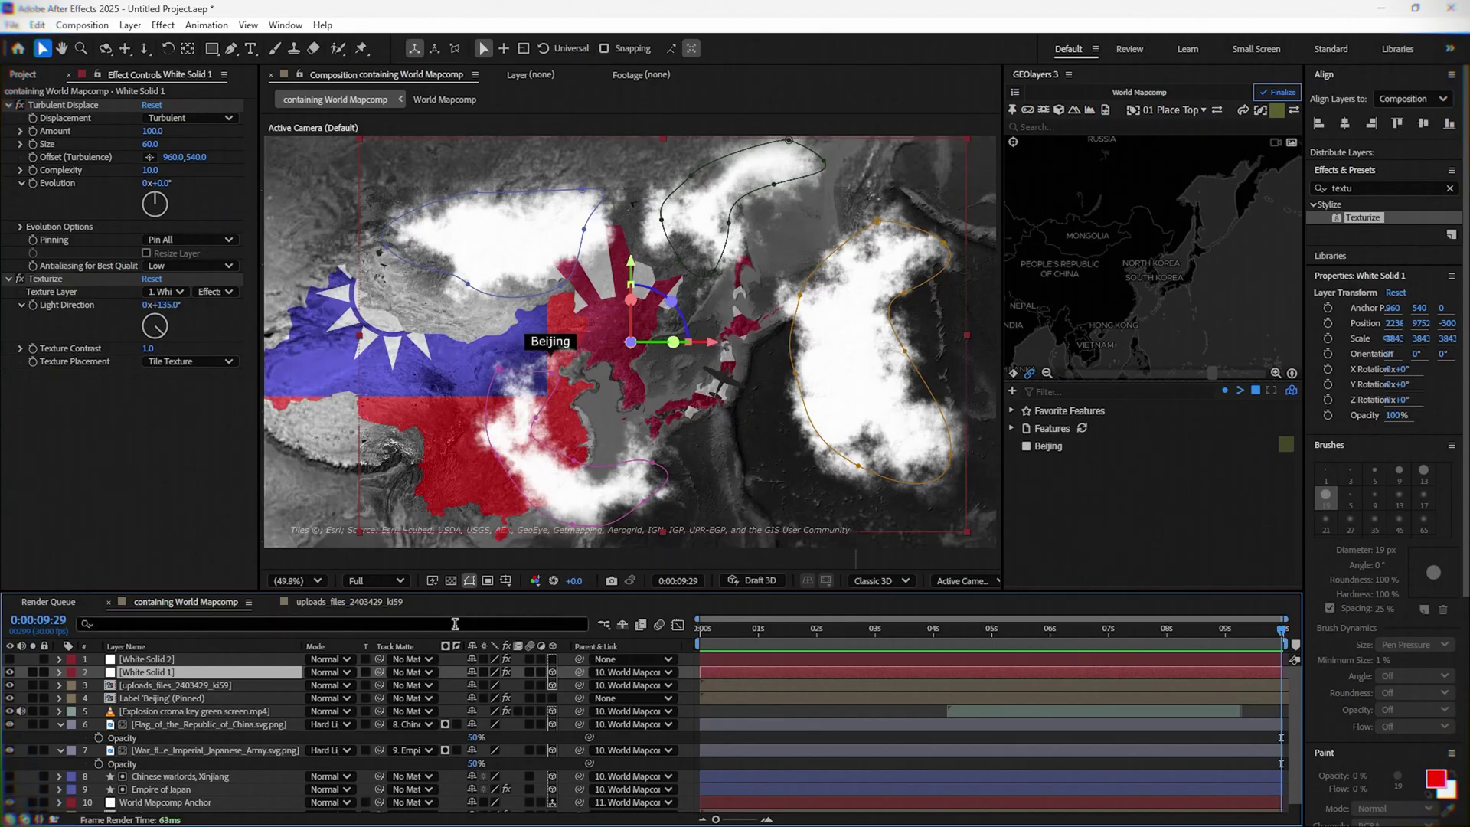
pyautogui.press('Home')
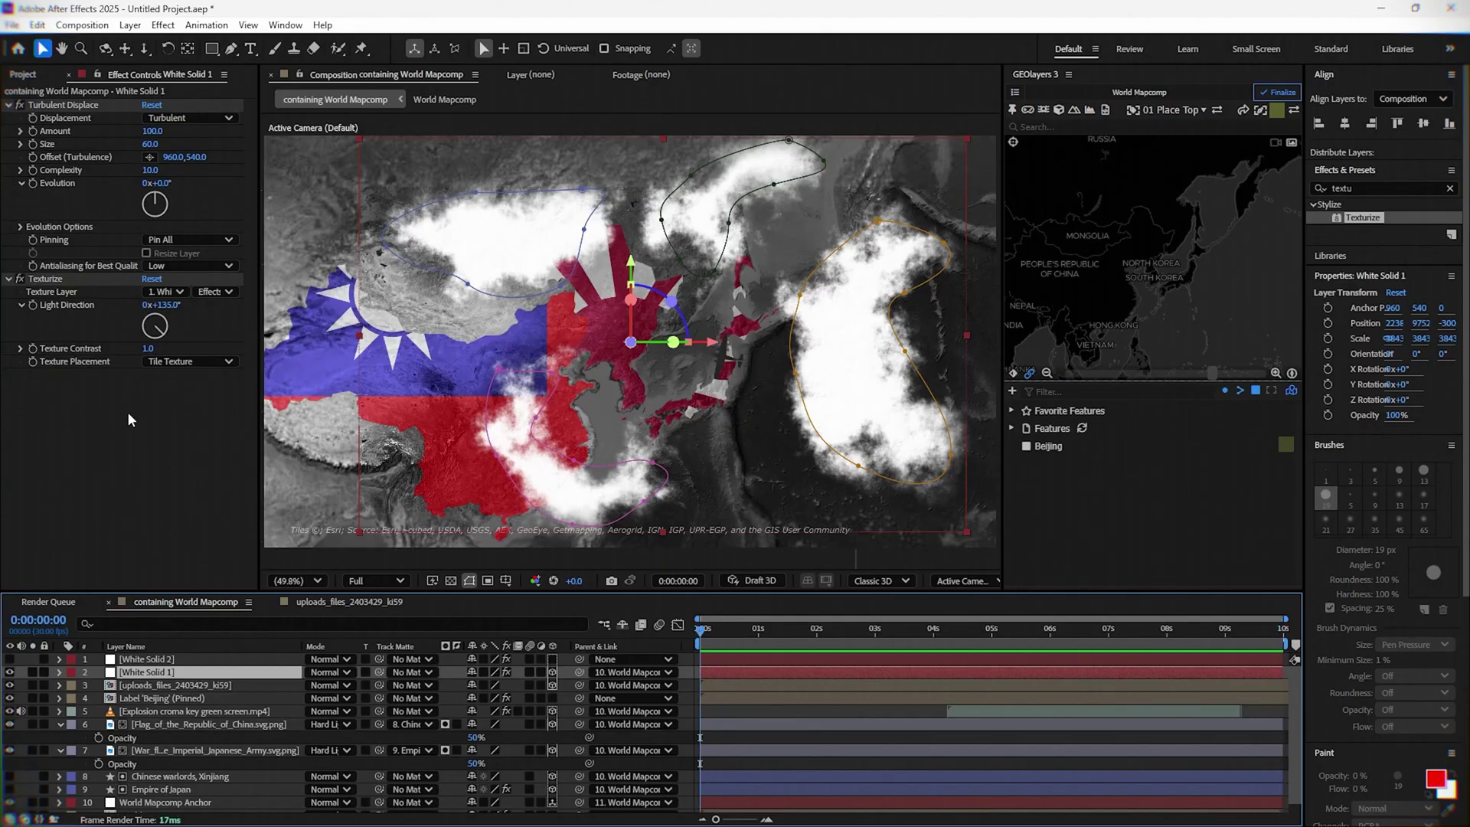
pyautogui.click(34, 157)
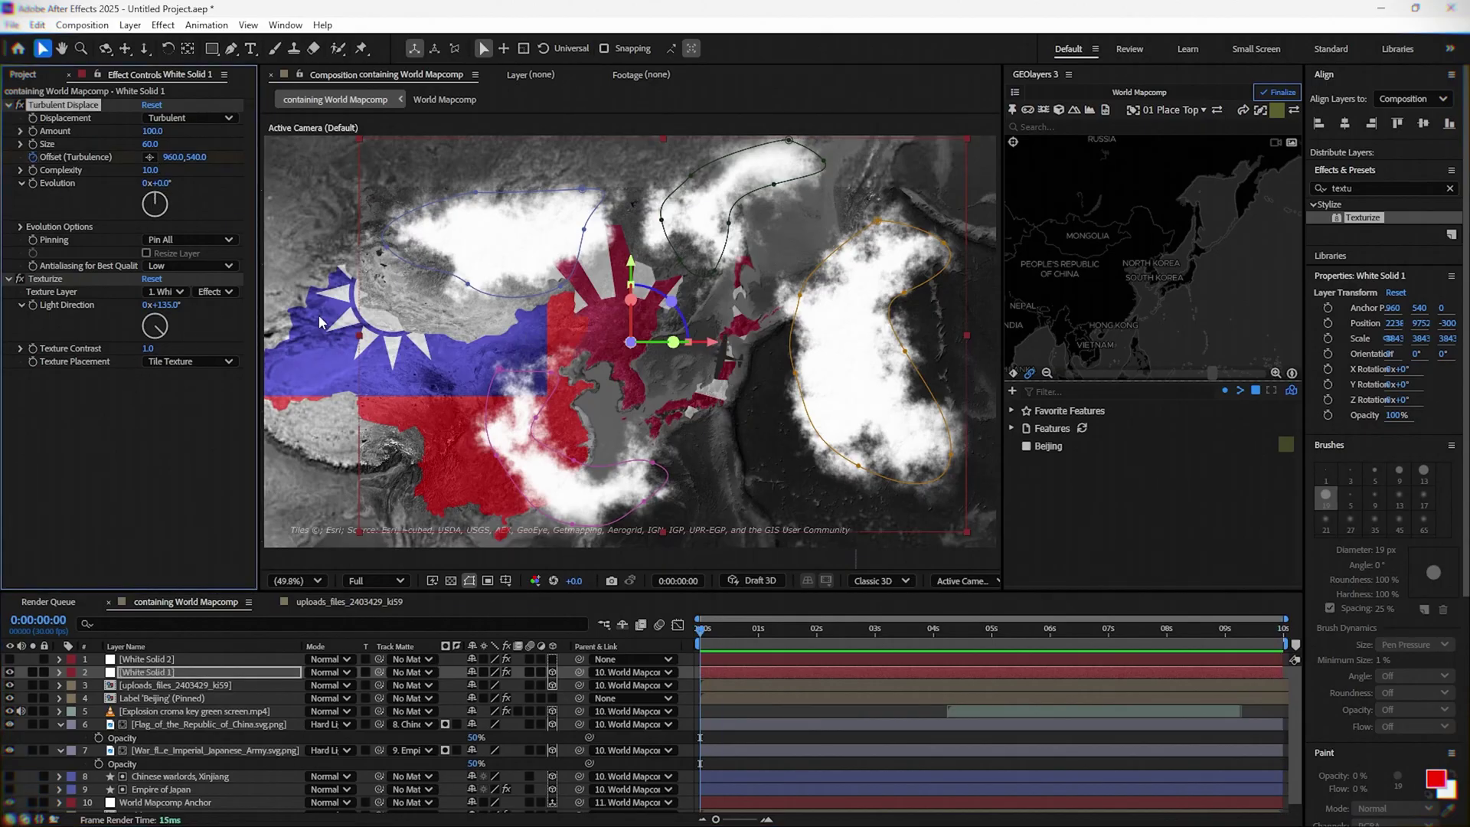
pyautogui.press('End')
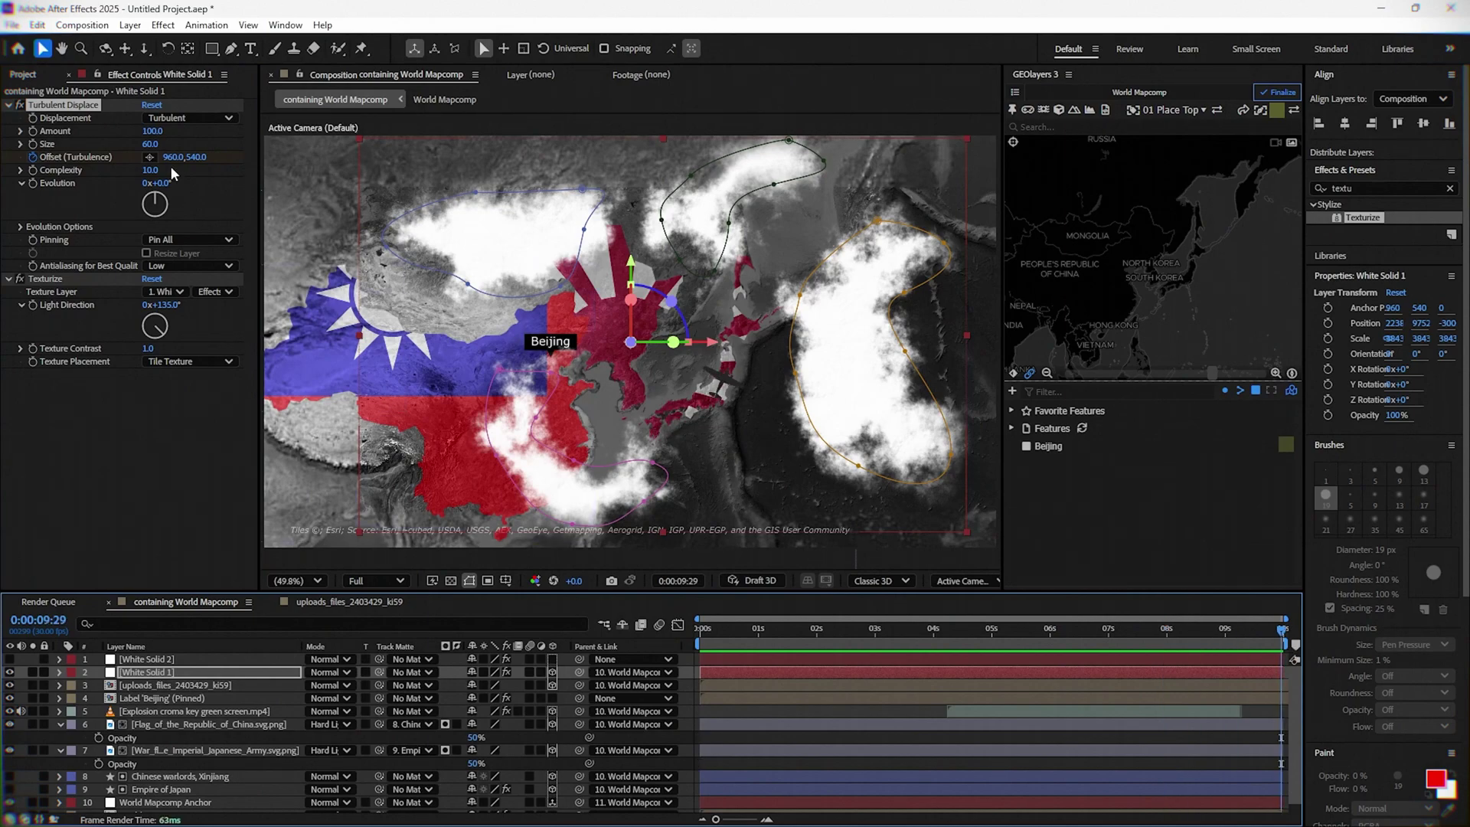
pyautogui.moveTo(173, 157); pyautogui.dragTo(340, 207)
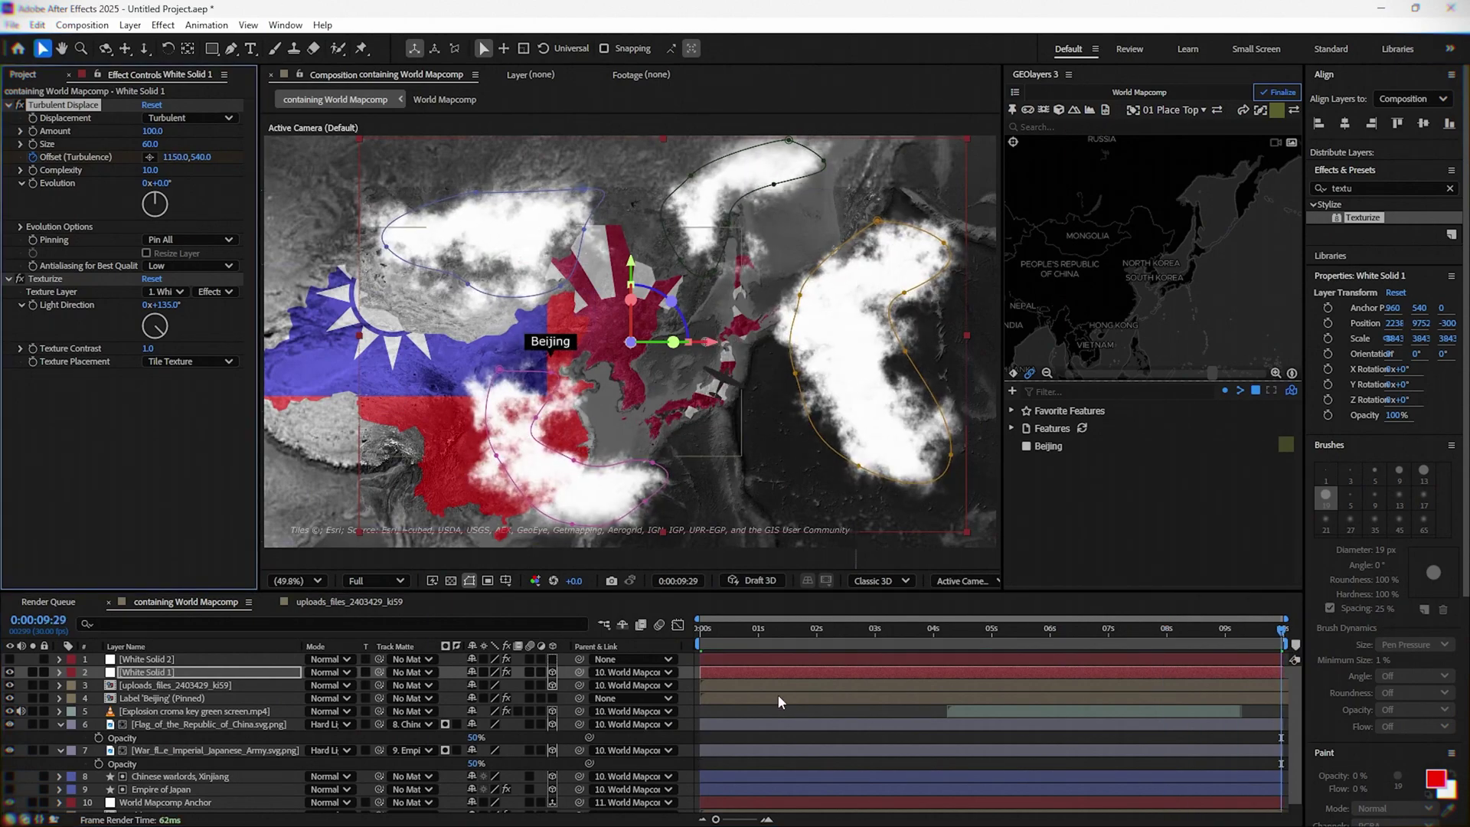
pyautogui.click(778, 714)
pyautogui.click(1053, 522)
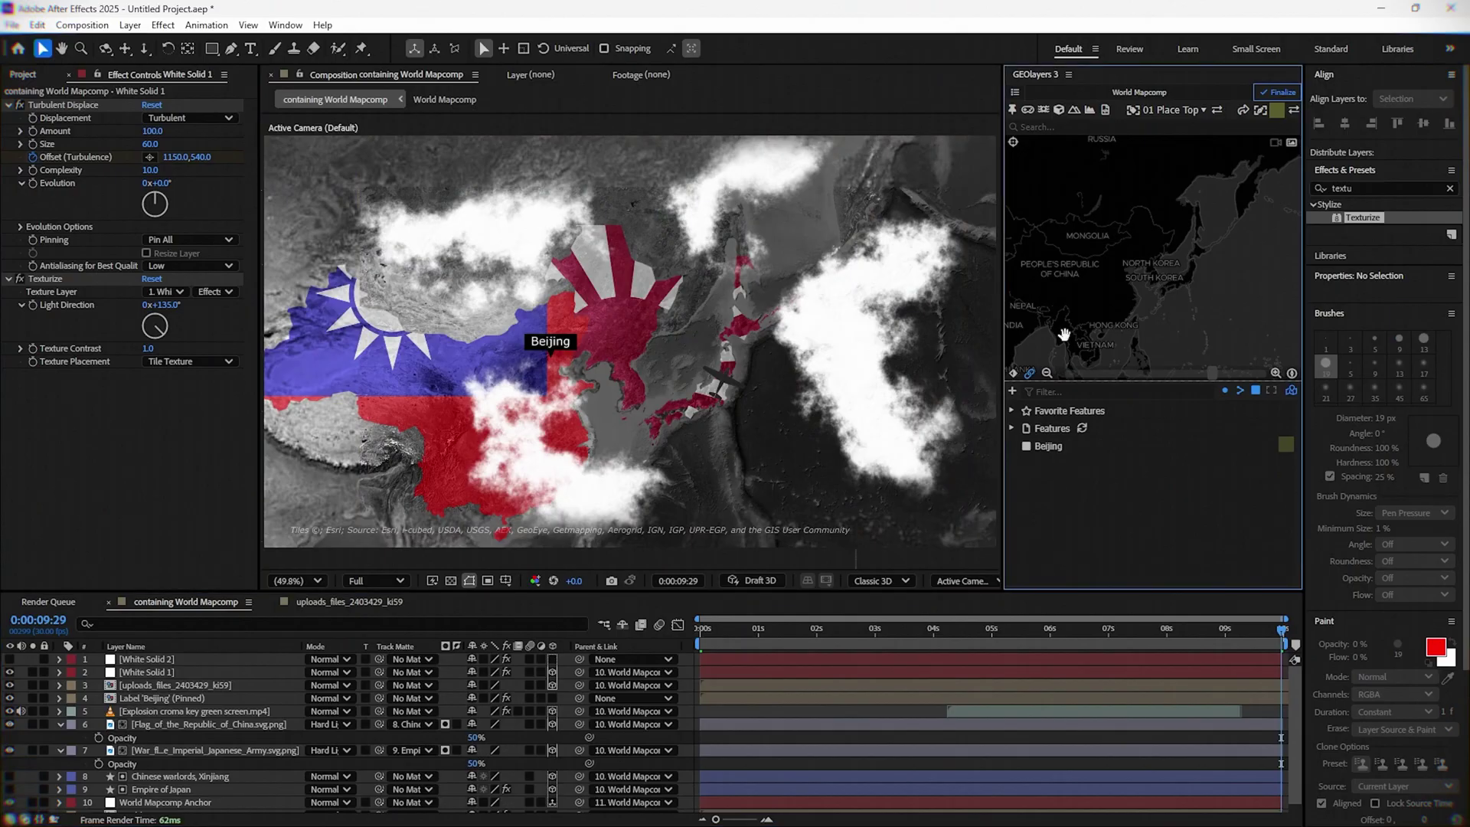
pyautogui.click(1104, 327)
pyautogui.press('Home')
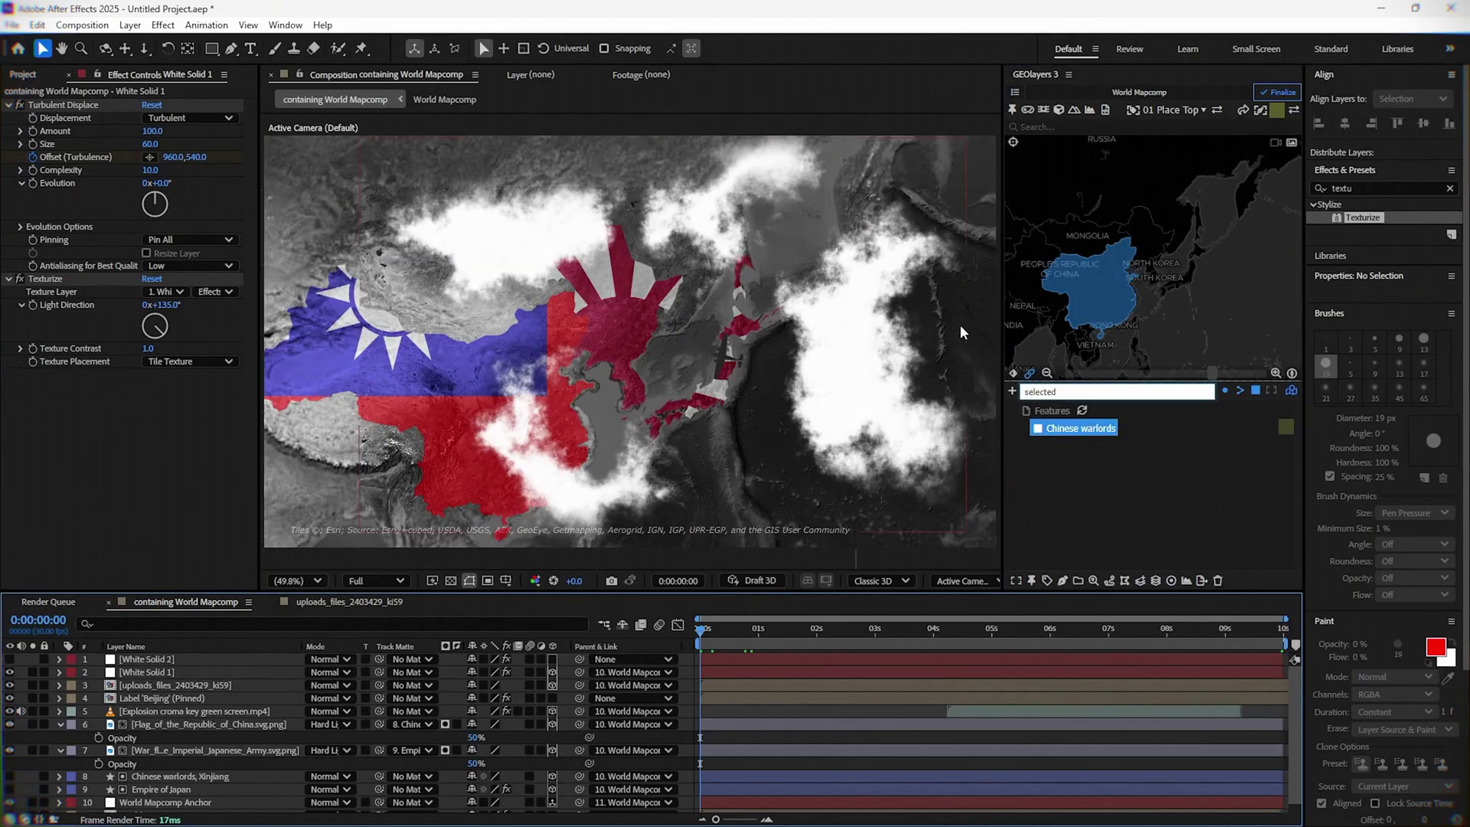
pyautogui.moveTo(1193, 250); pyautogui.dragTo(1196, 236)
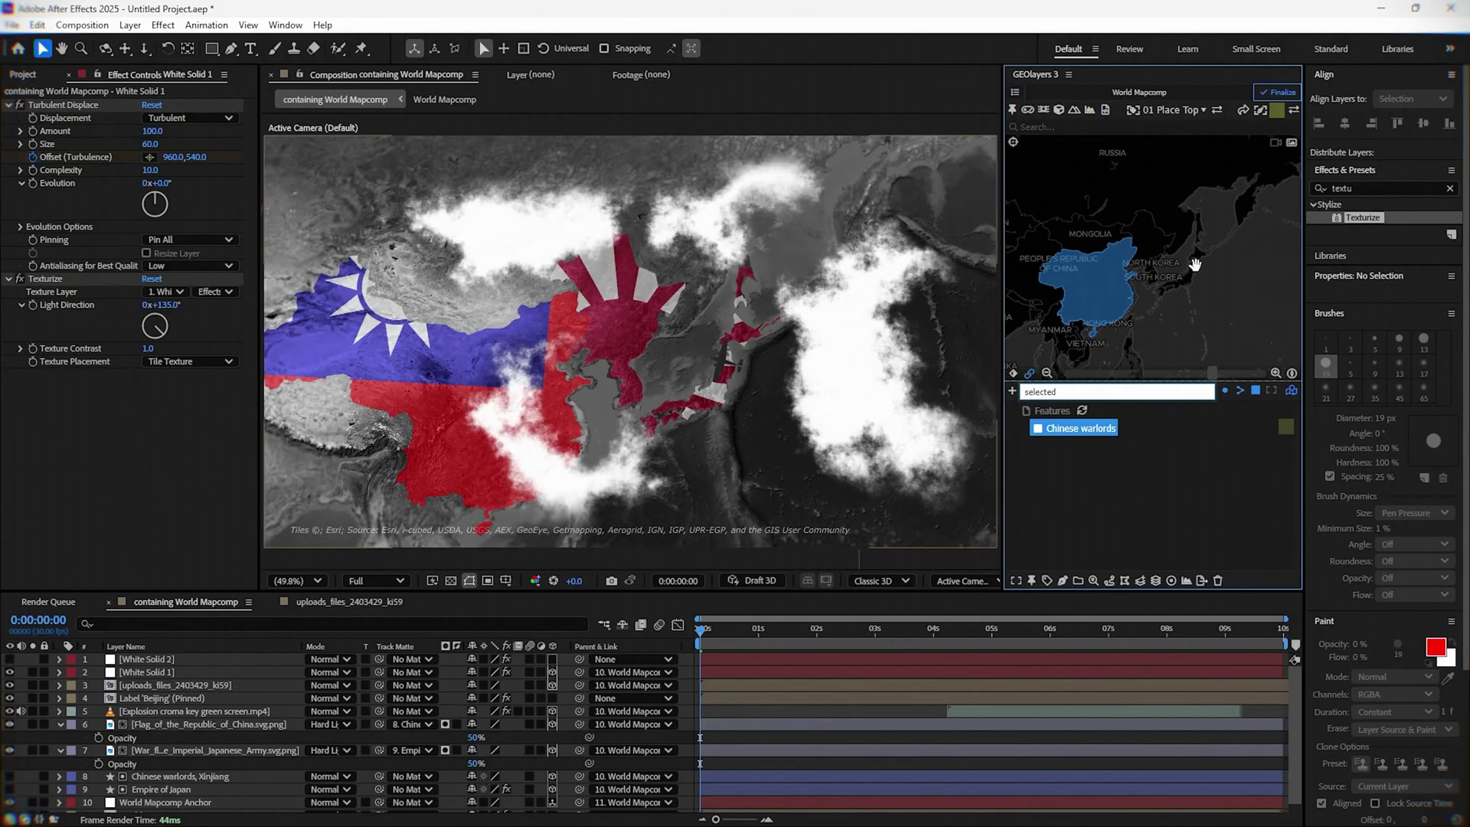
pyautogui.moveTo(1192, 290); pyautogui.dragTo(1187, 278)
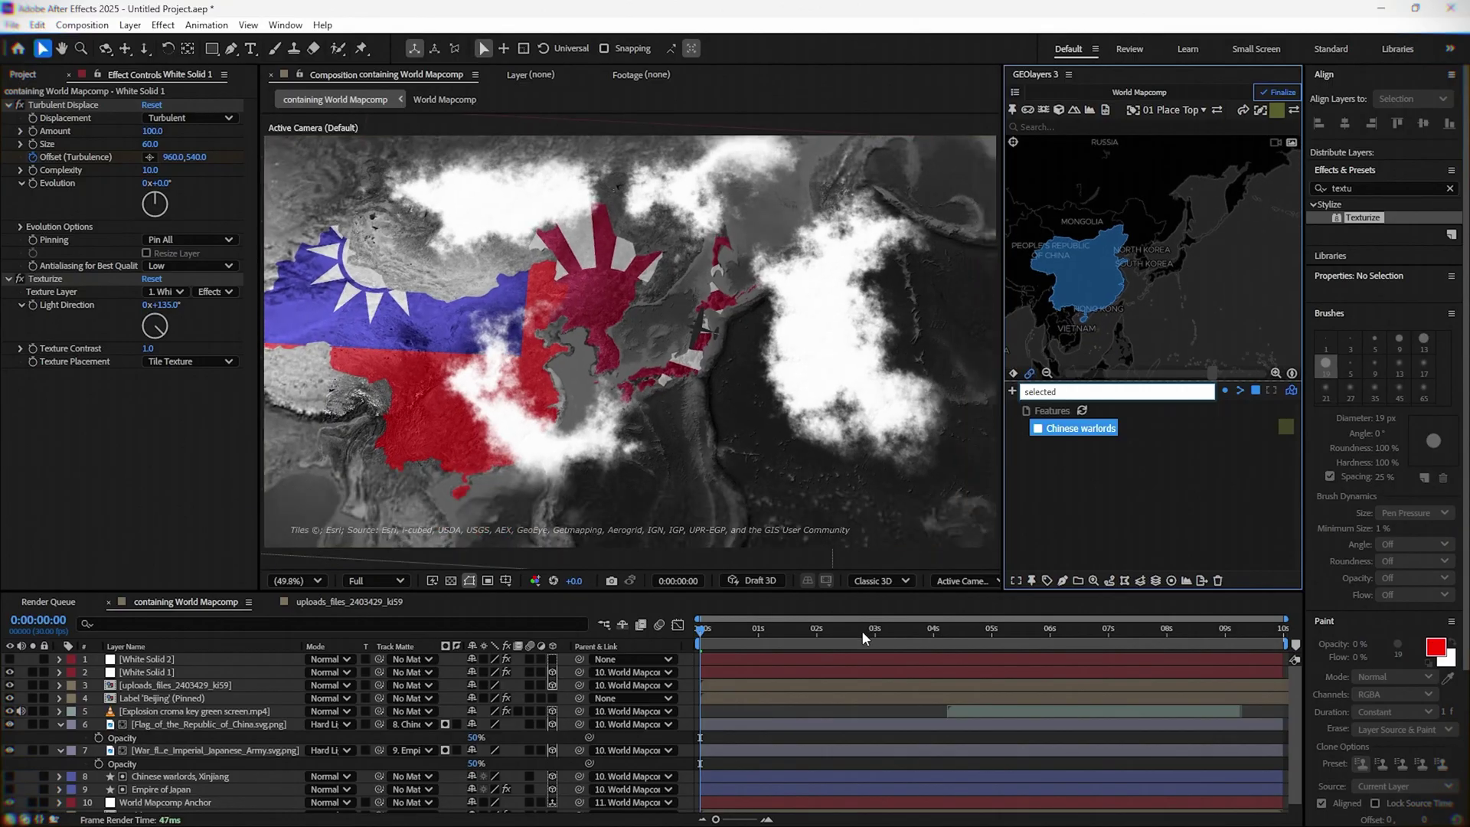
pyautogui.click(931, 636)
pyautogui.moveTo(931, 636); pyautogui.dragTo(969, 635)
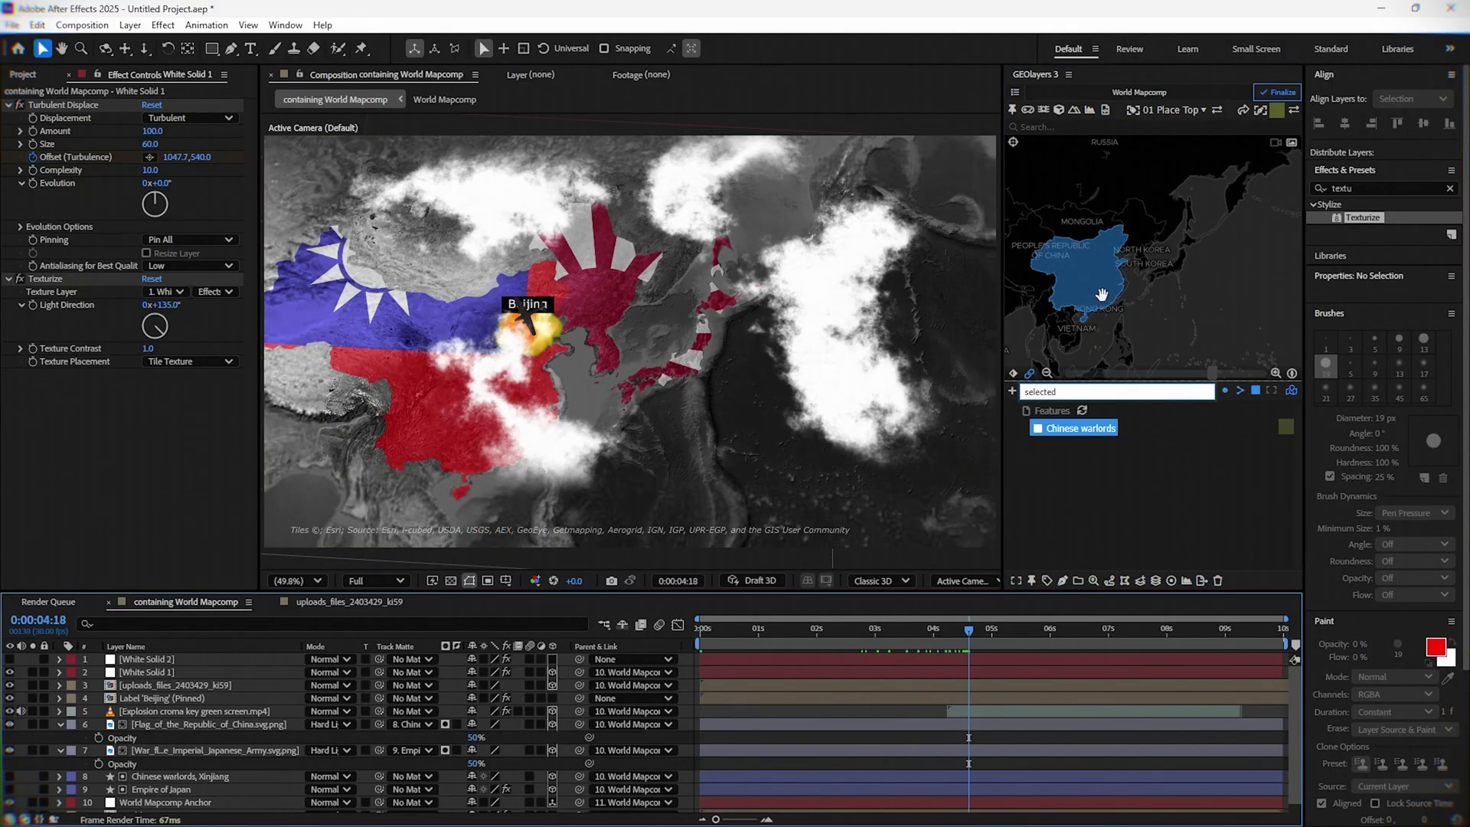
pyautogui.moveTo(1101, 295); pyautogui.dragTo(1108, 301)
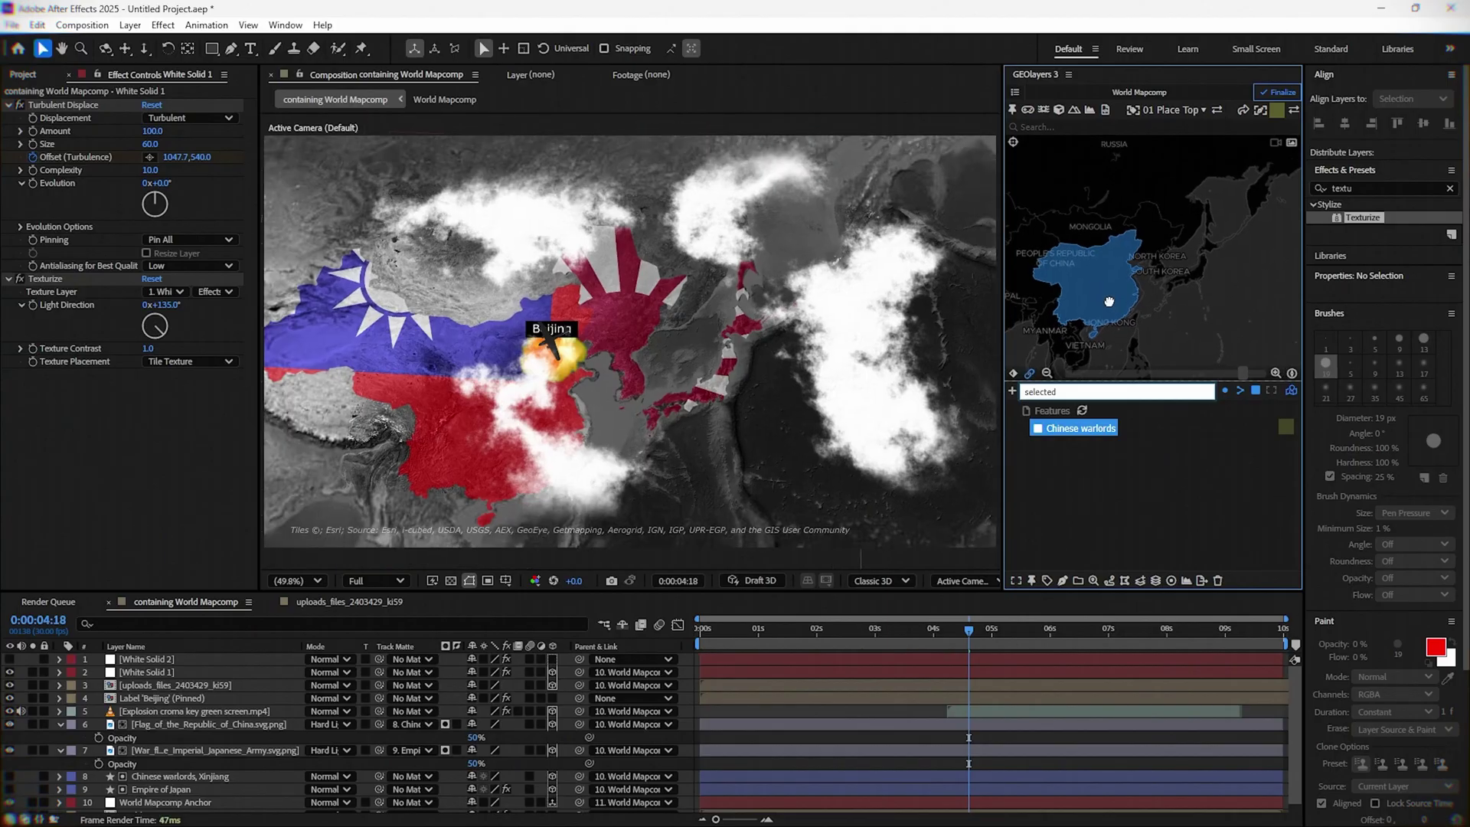
pyautogui.scroll(1, 1107, 299)
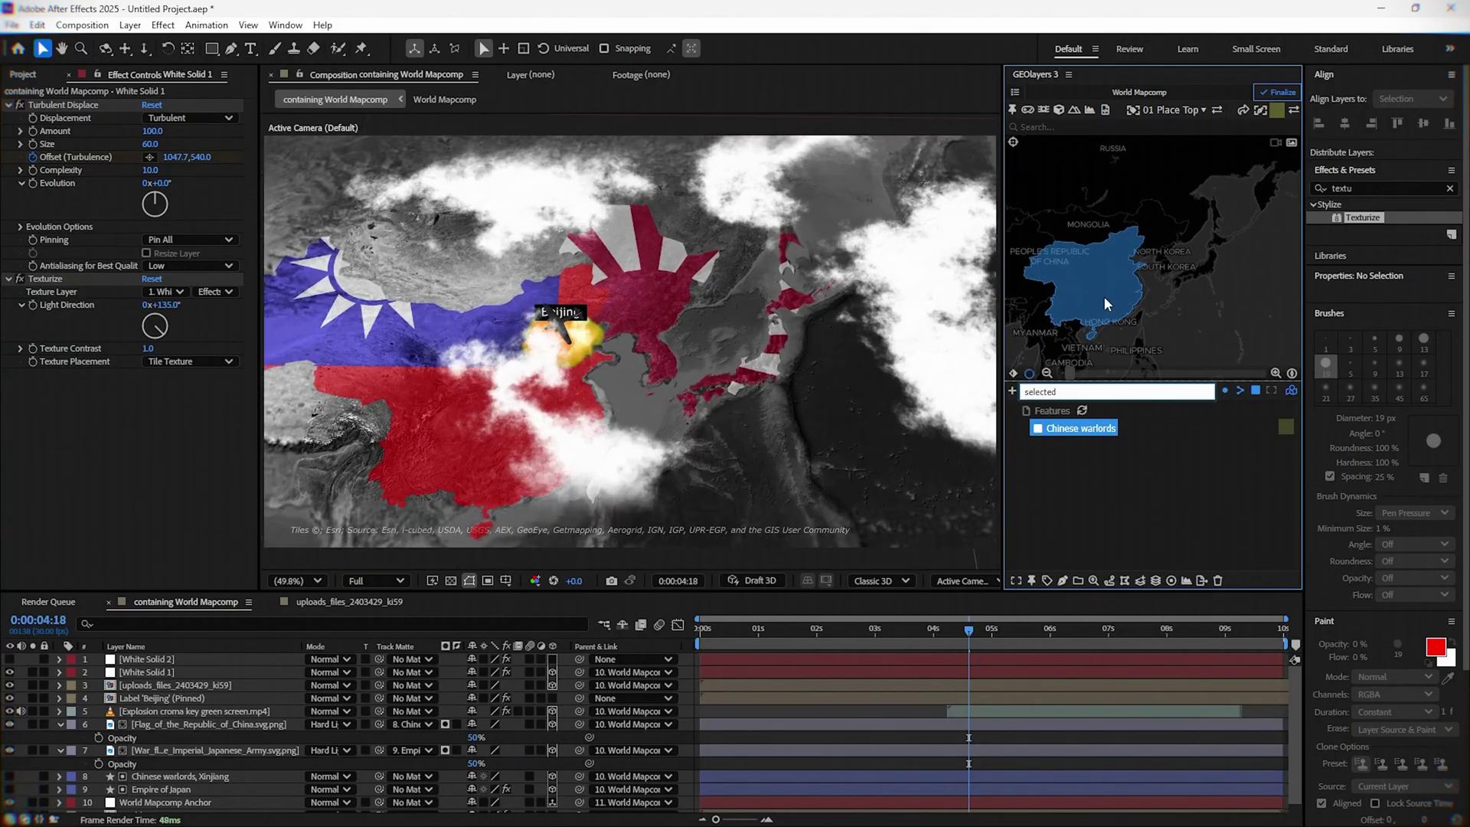
pyautogui.press('space')
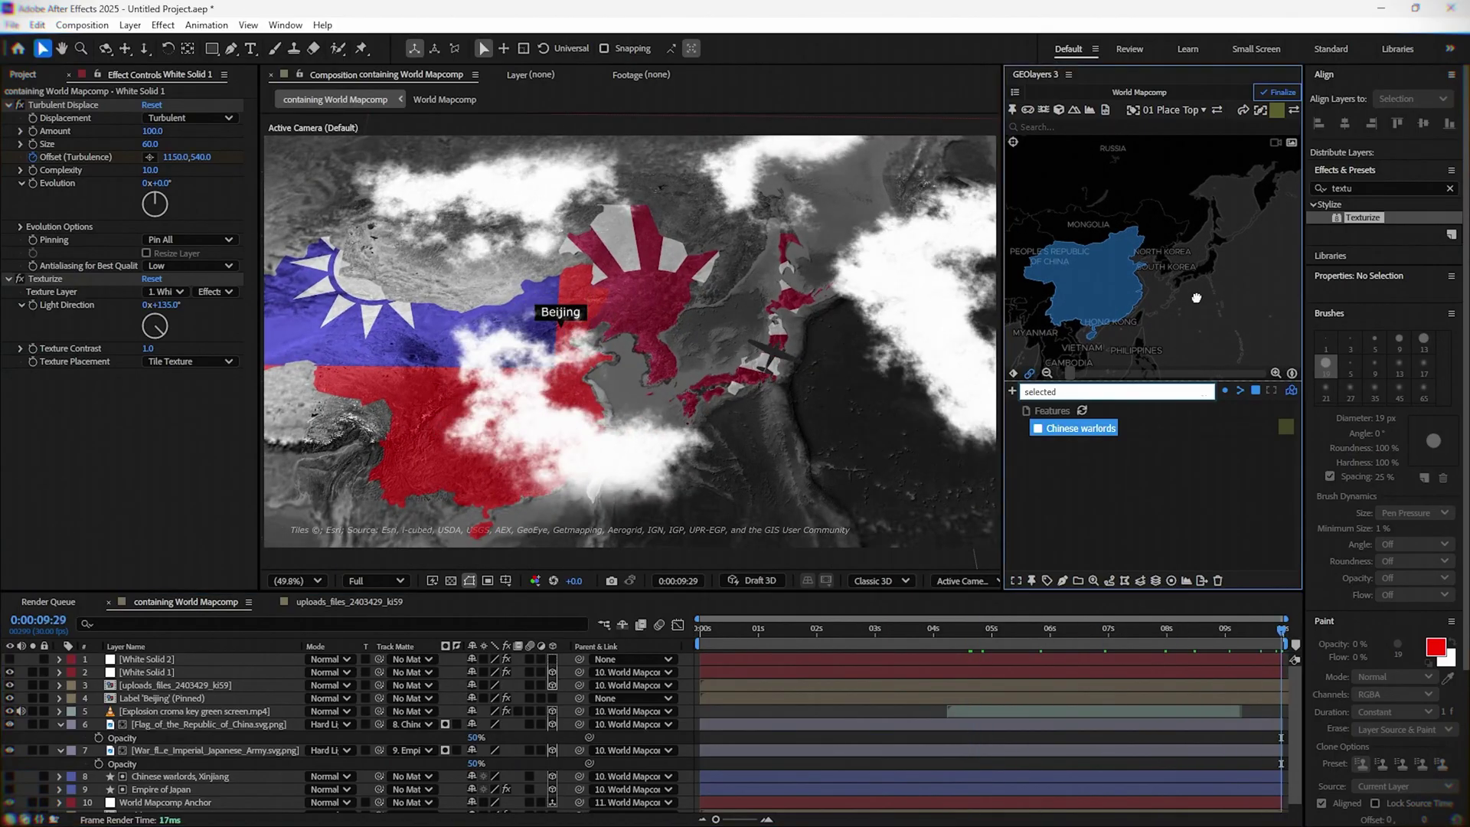
pyautogui.moveTo(1196, 297); pyautogui.dragTo(1180, 285)
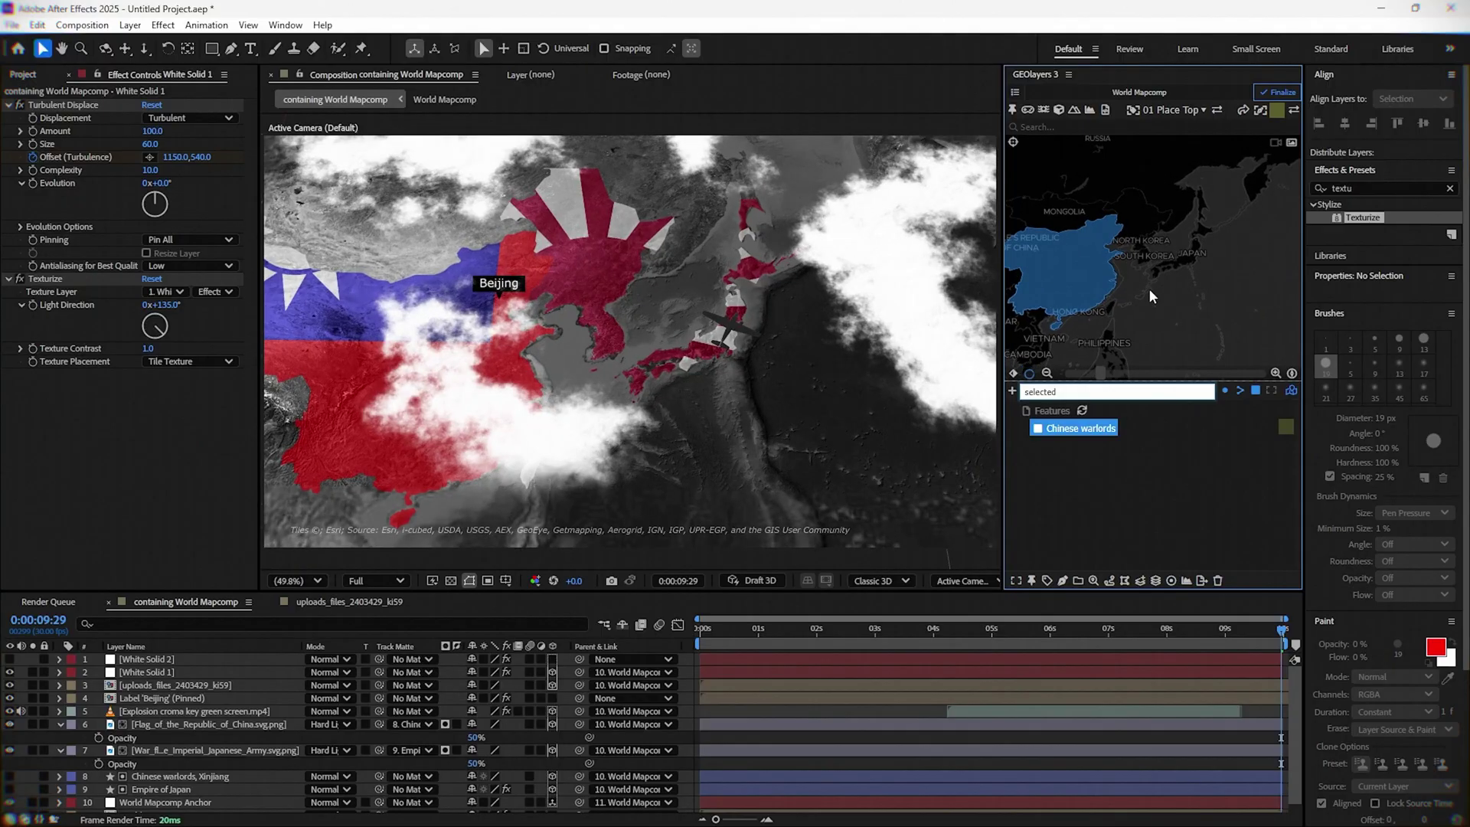
pyautogui.scroll(-2, 1149, 288)
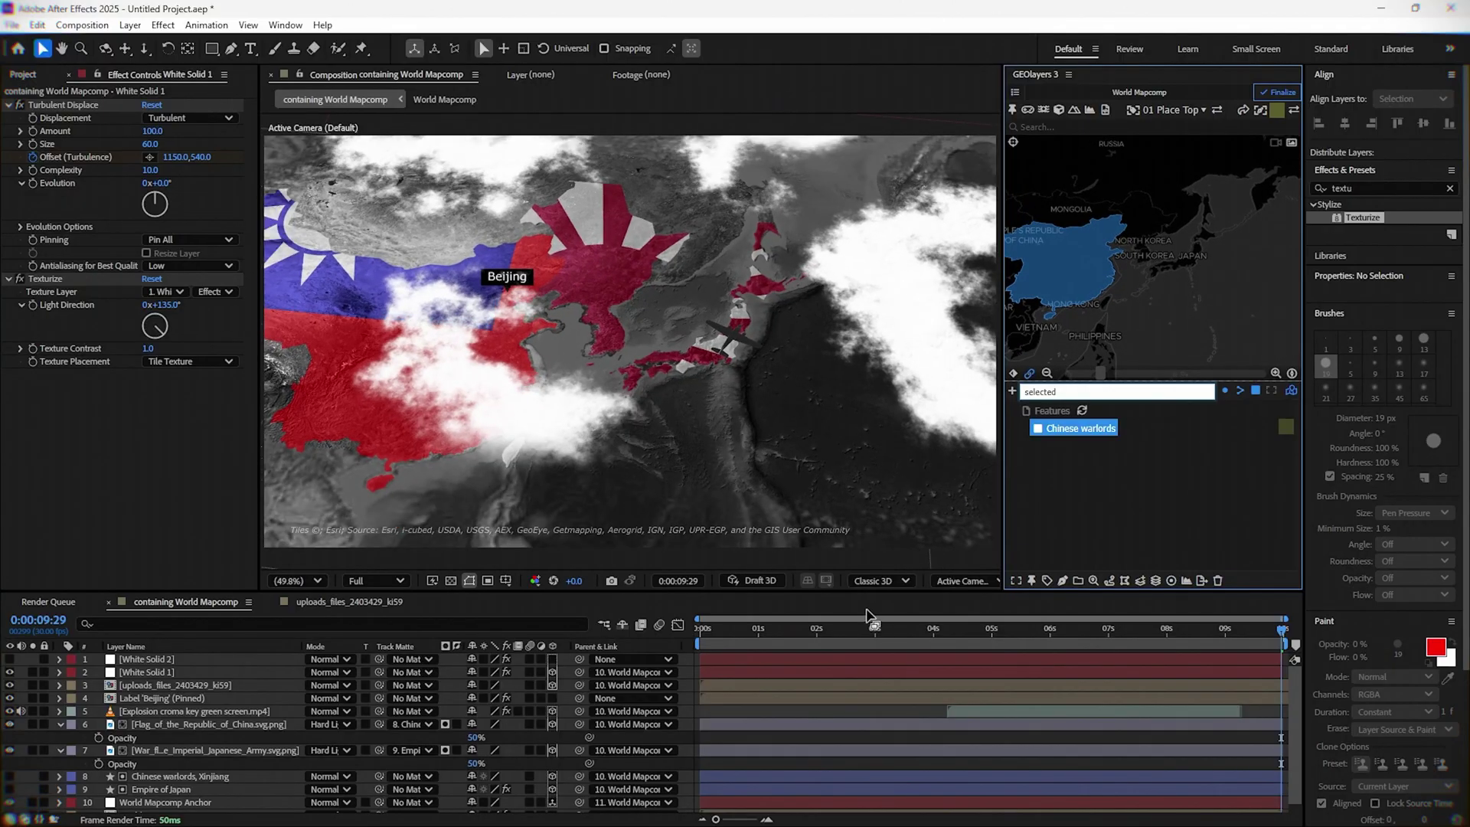
pyautogui.moveTo(869, 615); pyautogui.dragTo(526, 686)
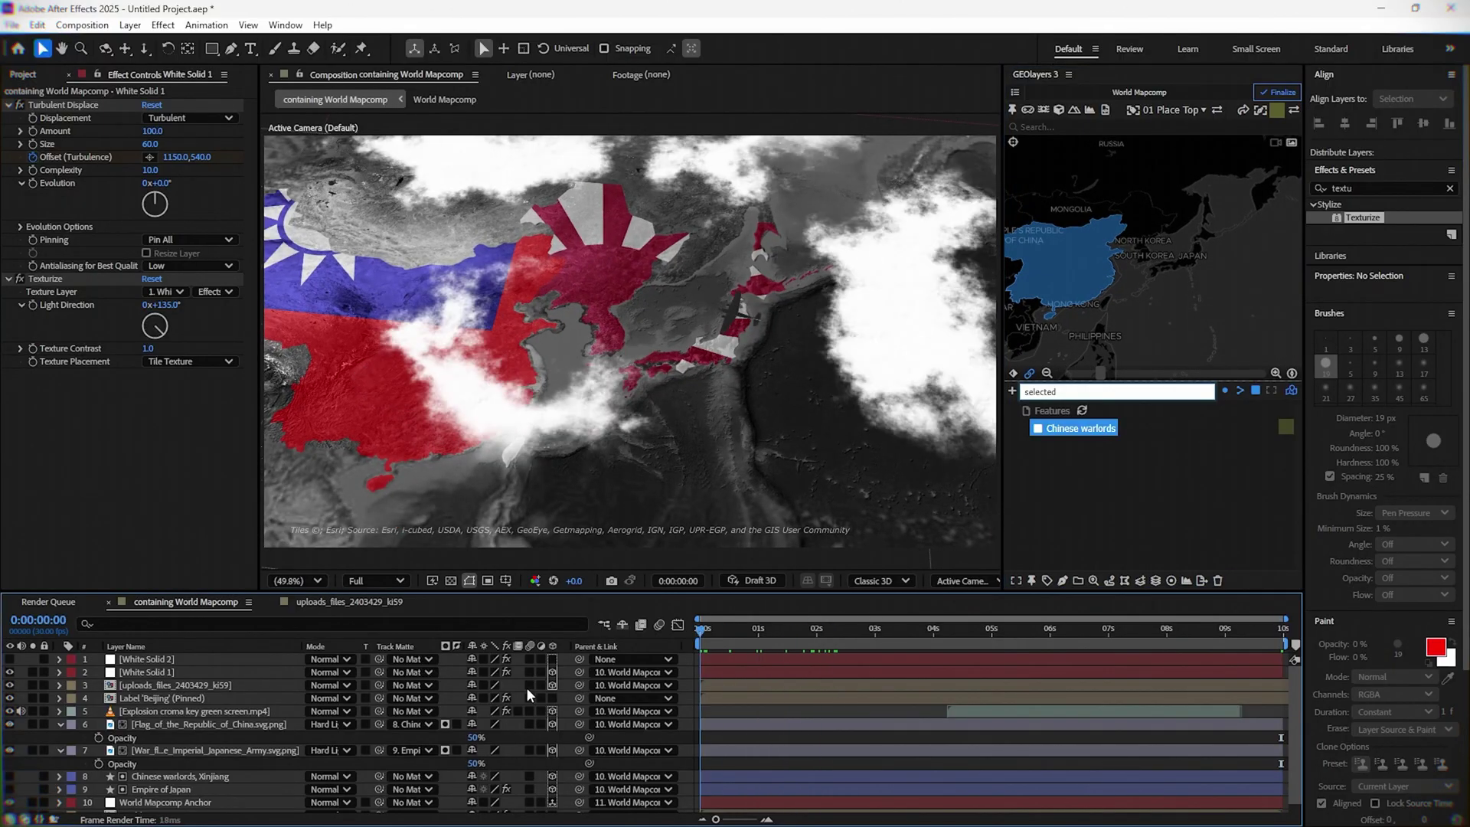
pyautogui.click(1095, 484)
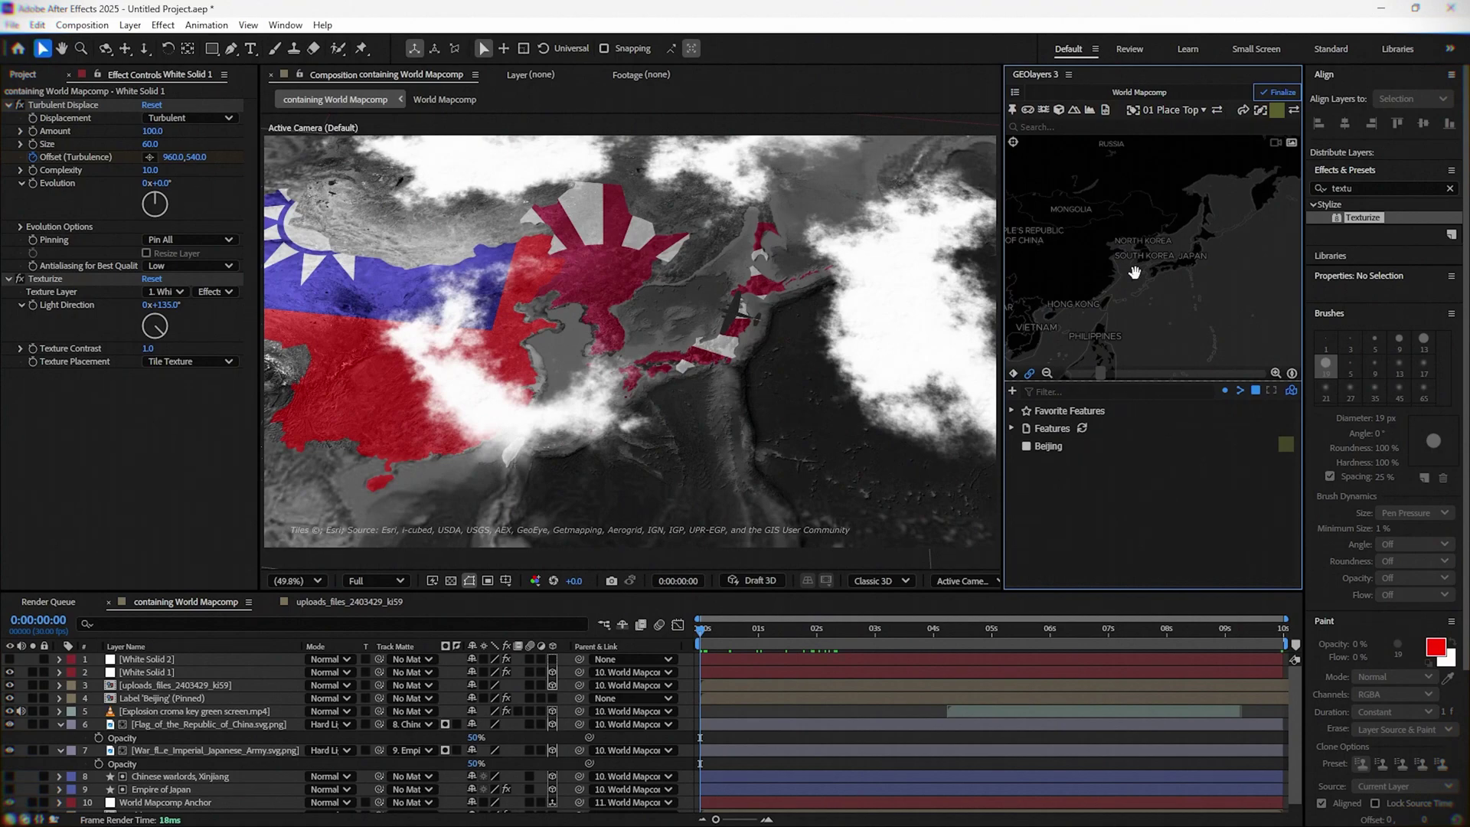
pyautogui.scroll(-2, 1135, 271)
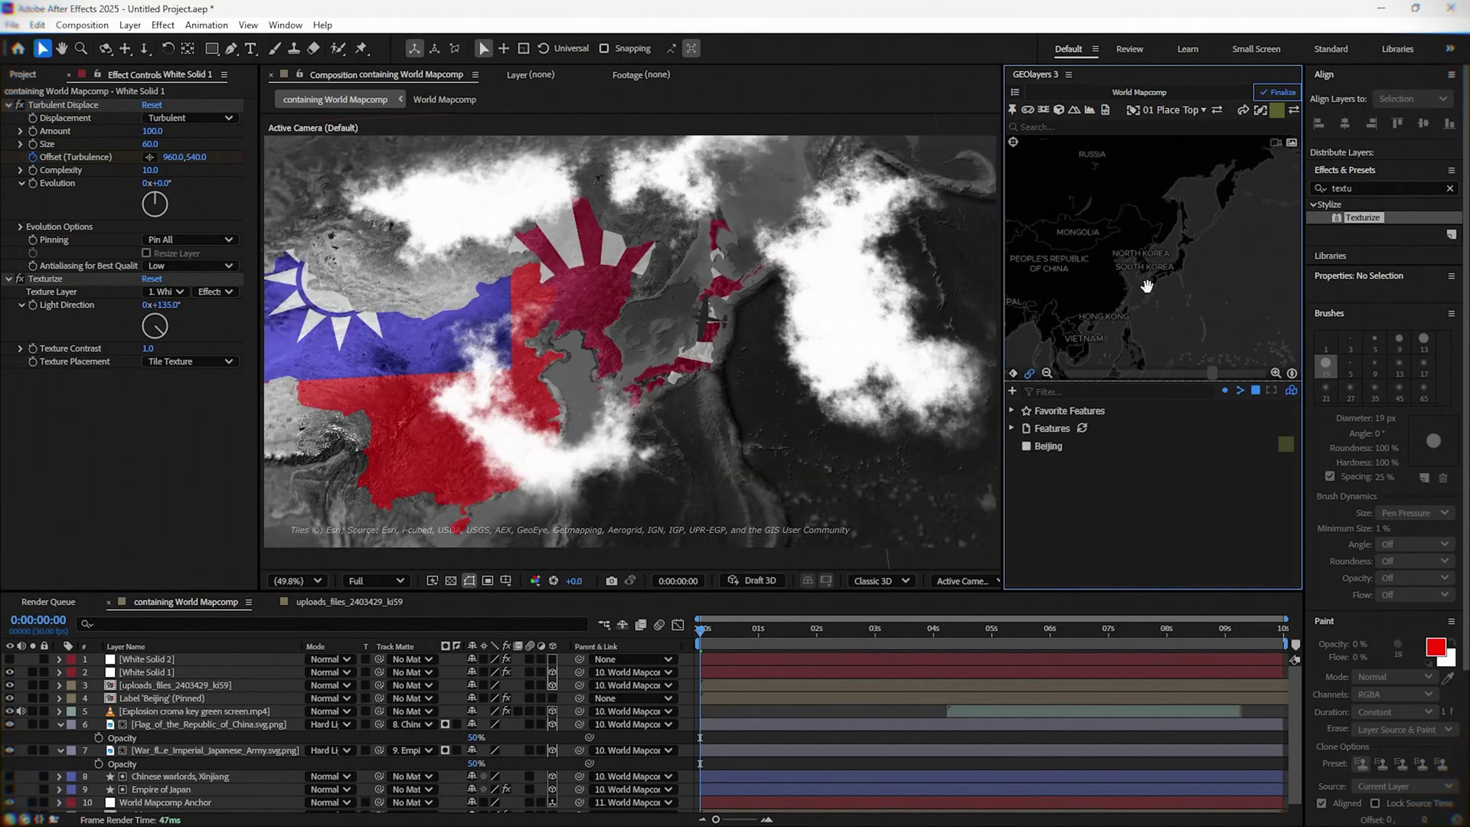
# - At 0:00:04:21, zoom the World Mapcomp map toward Beijing and tilt it to 36.5° pitch
pyautogui.click(1035, 343)
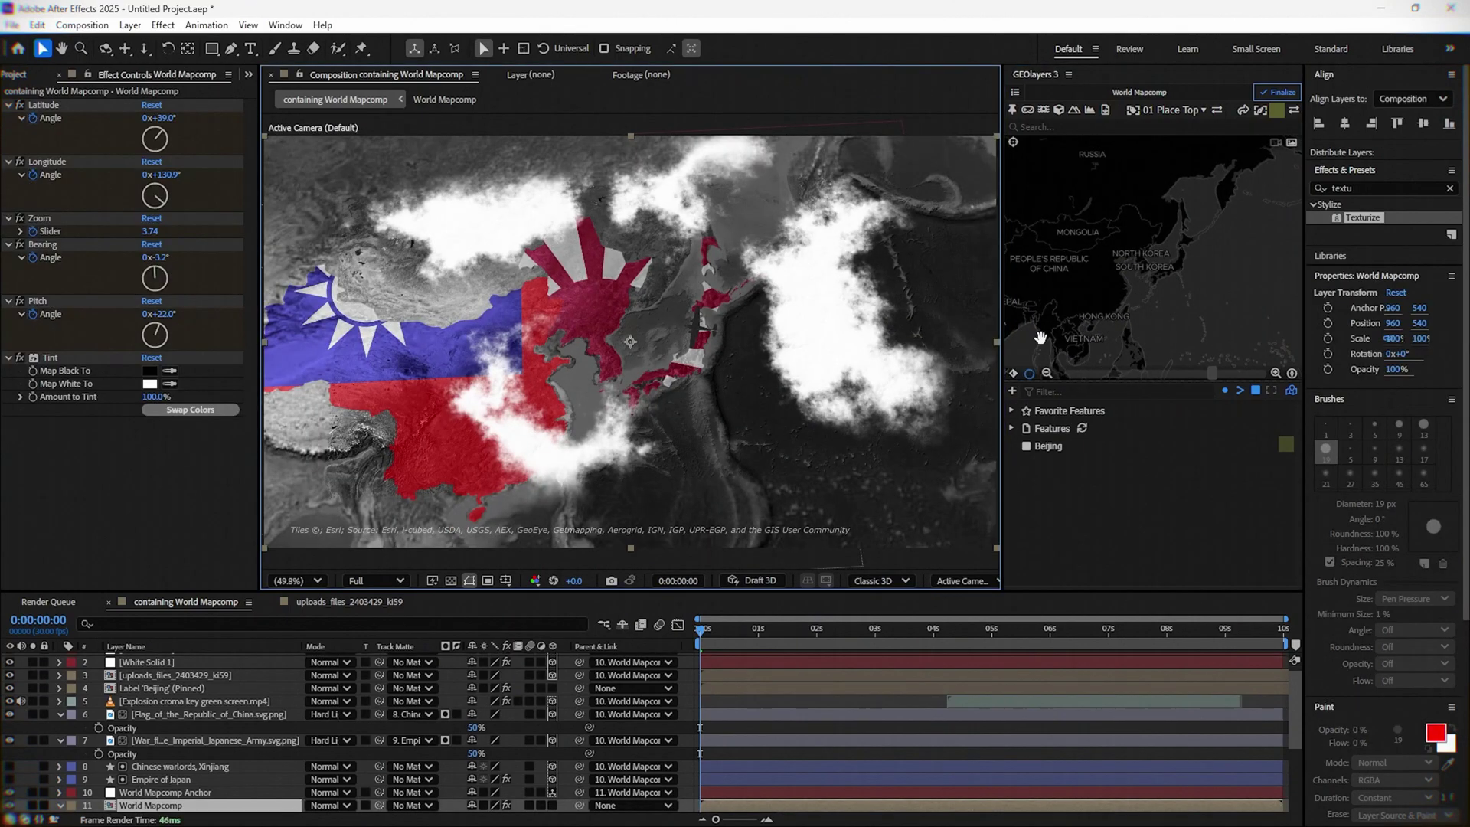
pyautogui.moveTo(931, 632); pyautogui.dragTo(974, 636)
pyautogui.scroll(3, 1072, 299)
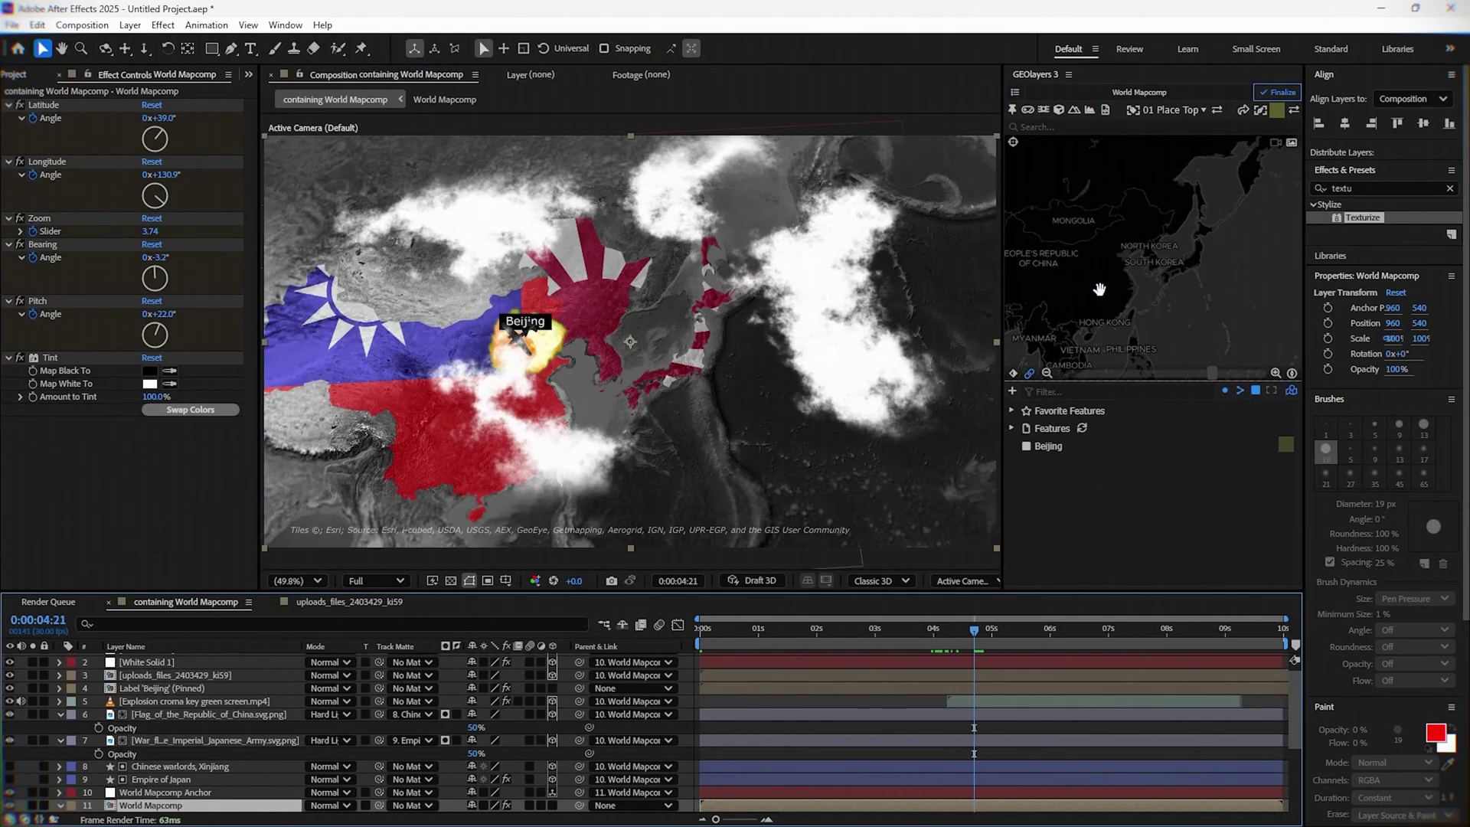
pyautogui.moveTo(1106, 273); pyautogui.dragTo(1101, 309)
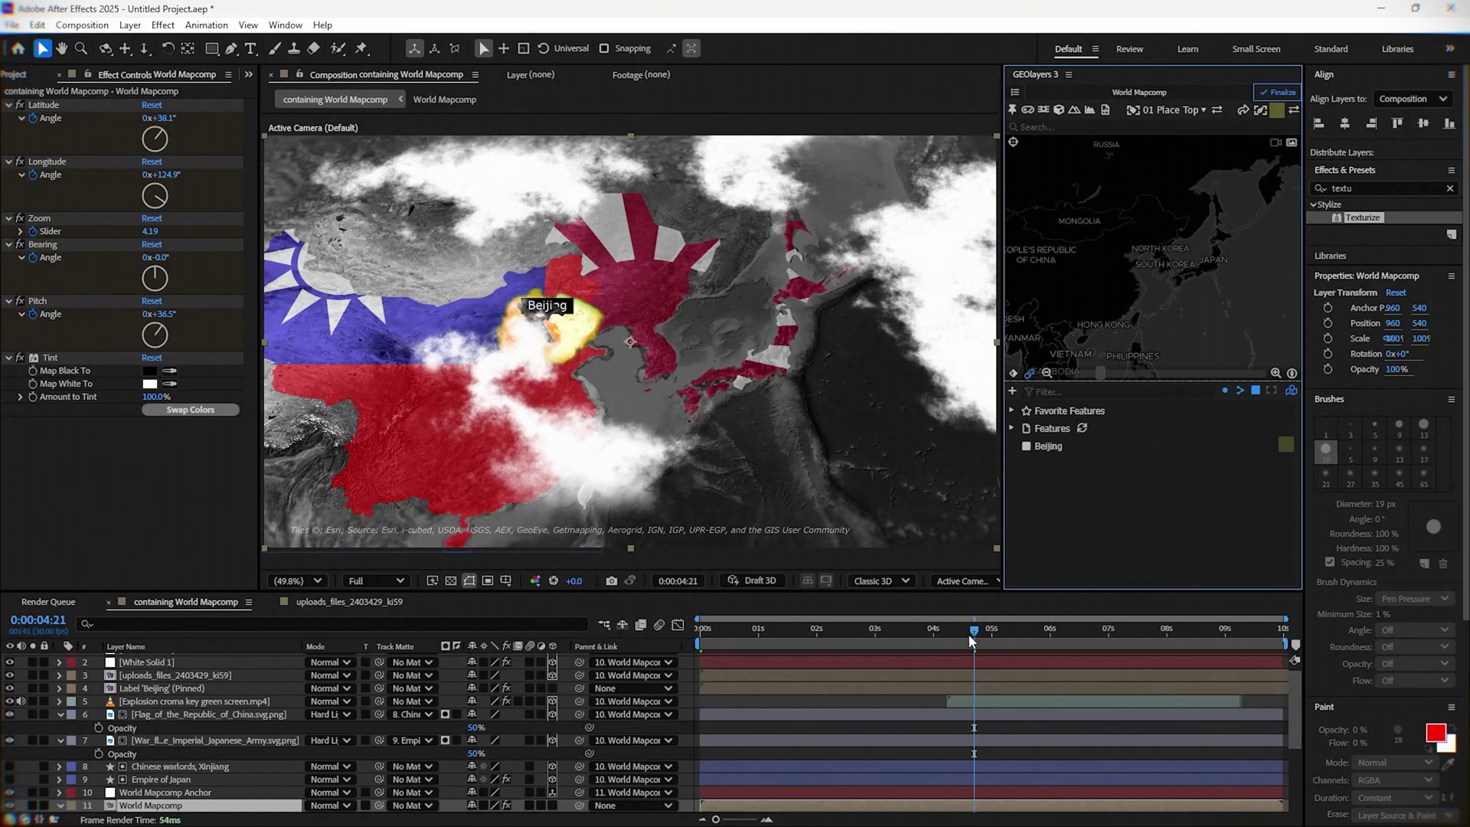
# - At the composition end, pan the map east to Japan: Zoom 4.34, Bearing 12°, Pitch 45°
pyautogui.moveTo(968, 633); pyautogui.dragTo(1338, 633)
pyautogui.moveTo(1180, 315); pyautogui.dragTo(1103, 323)
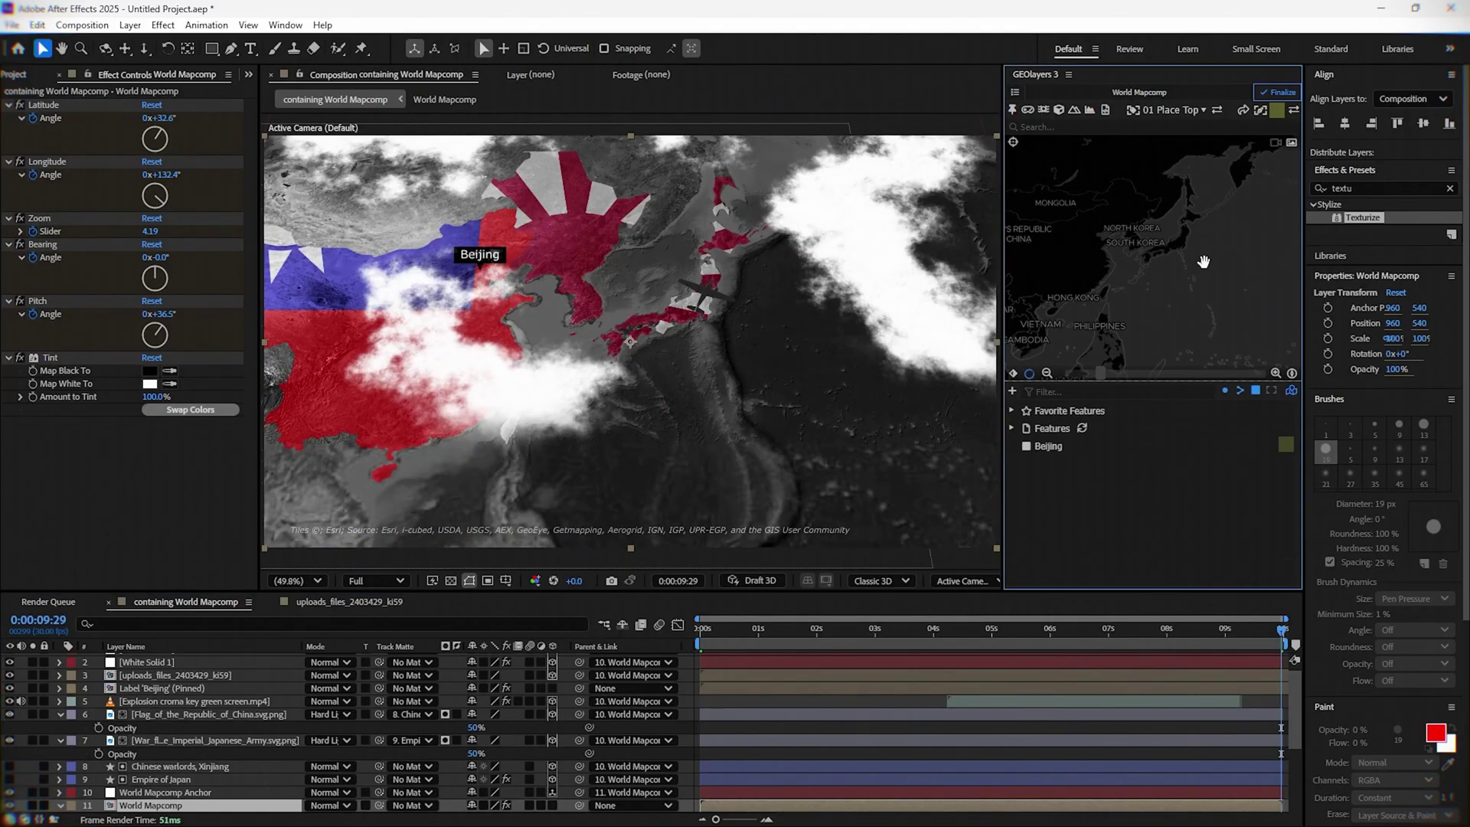
pyautogui.scroll(1, 1204, 262)
pyautogui.moveTo(1204, 261)
pyautogui.mouseDown()
pyautogui.moveTo(1198, 297)
pyautogui.moveTo(1165, 265)
pyautogui.moveTo(1180, 273)
pyautogui.mouseUp()
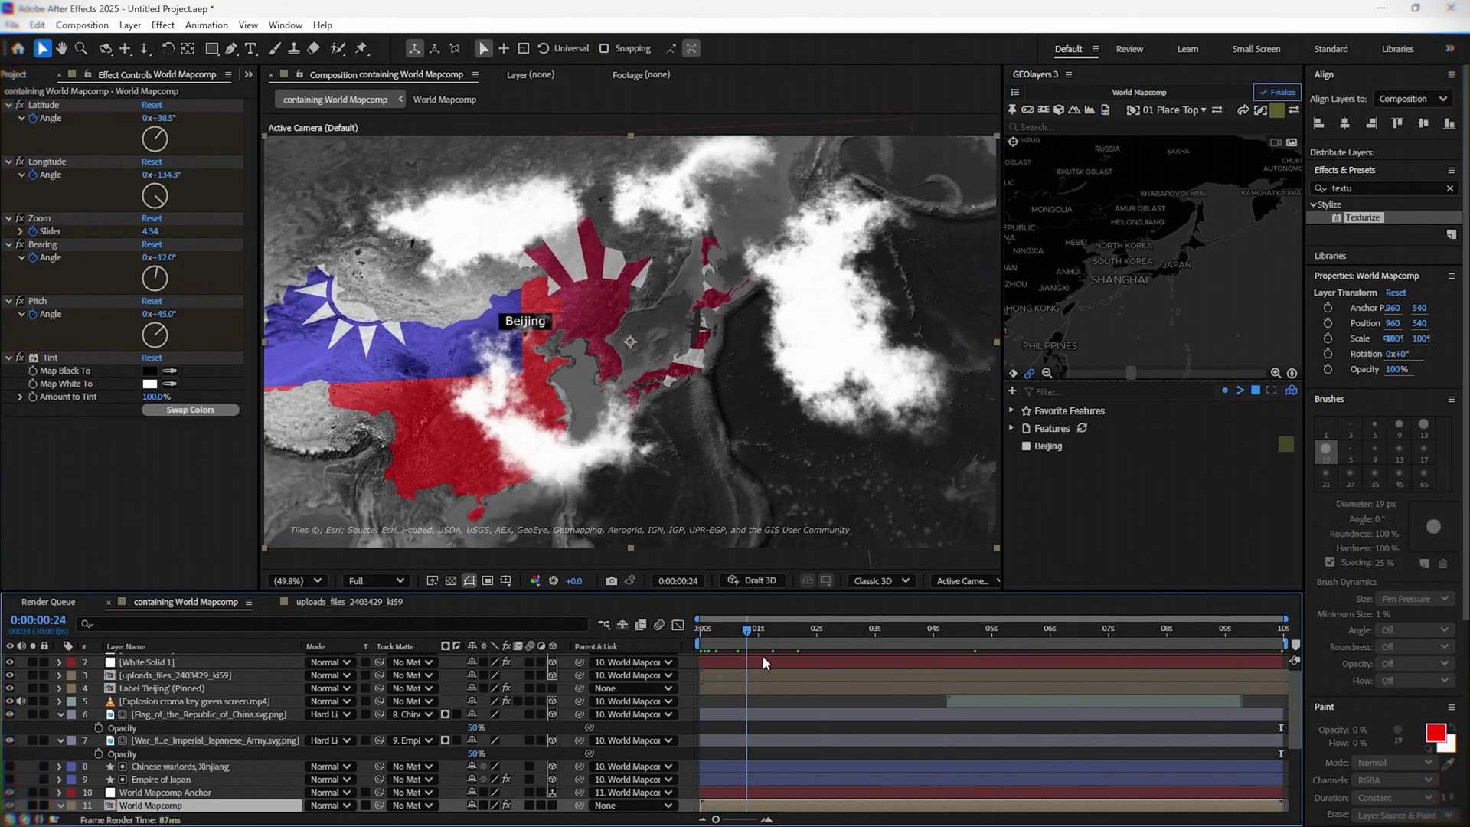